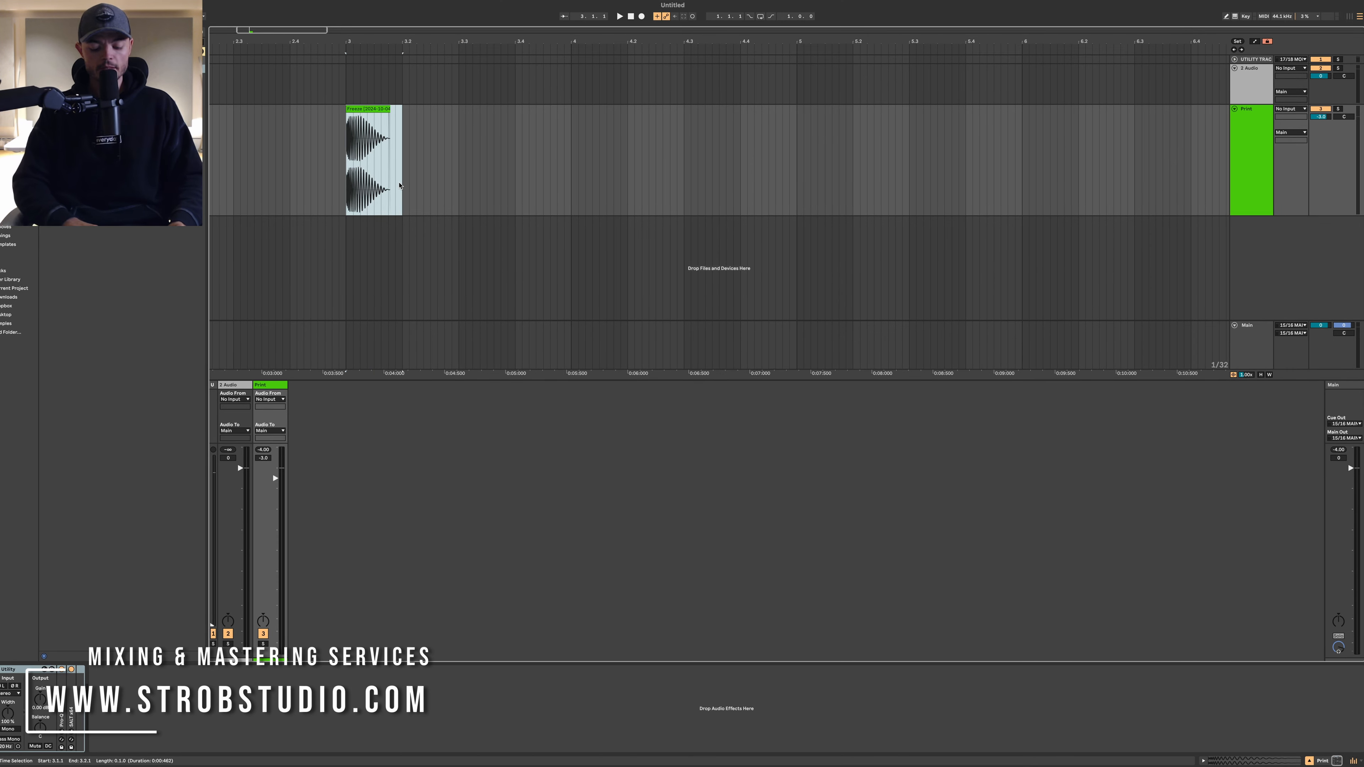
Step: Loop the selected one-beat region around the kick clip on the Print track and play it
{"action": "key", "text": "ctrl+l"}
{"action": "key", "text": "plus"}
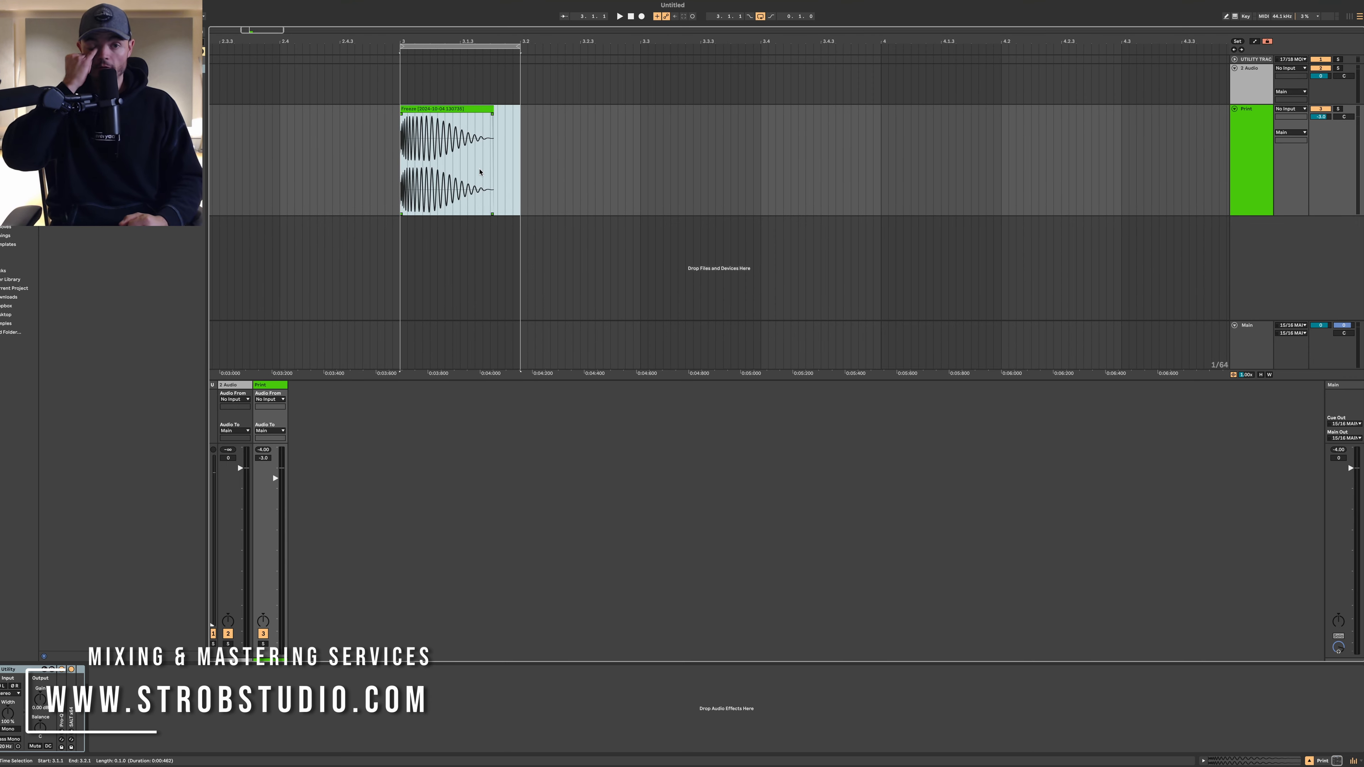
{"action": "key", "text": "space"}
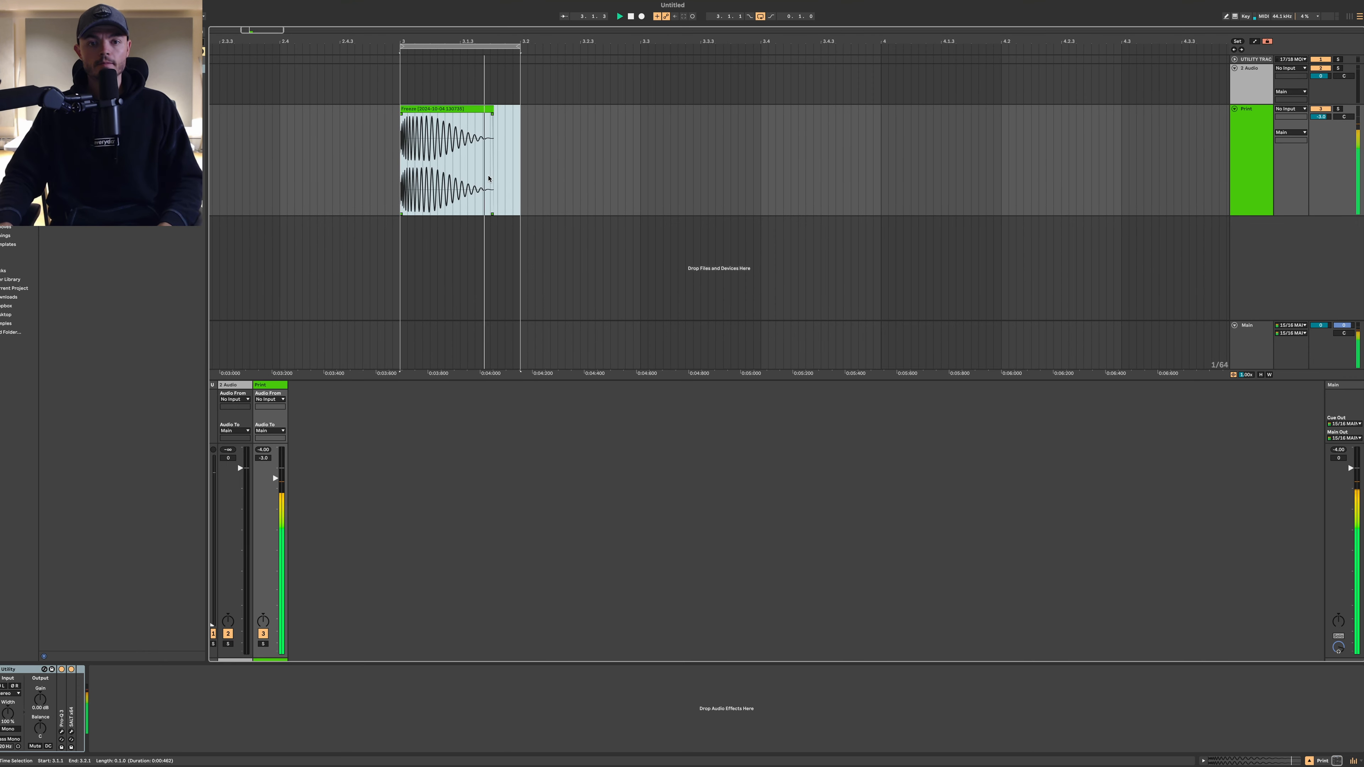
Step: Duplicate the Print track and load the iZotope Trash 2 effect on the copy
{"action": "left_click", "coordinate": [1261, 155]}
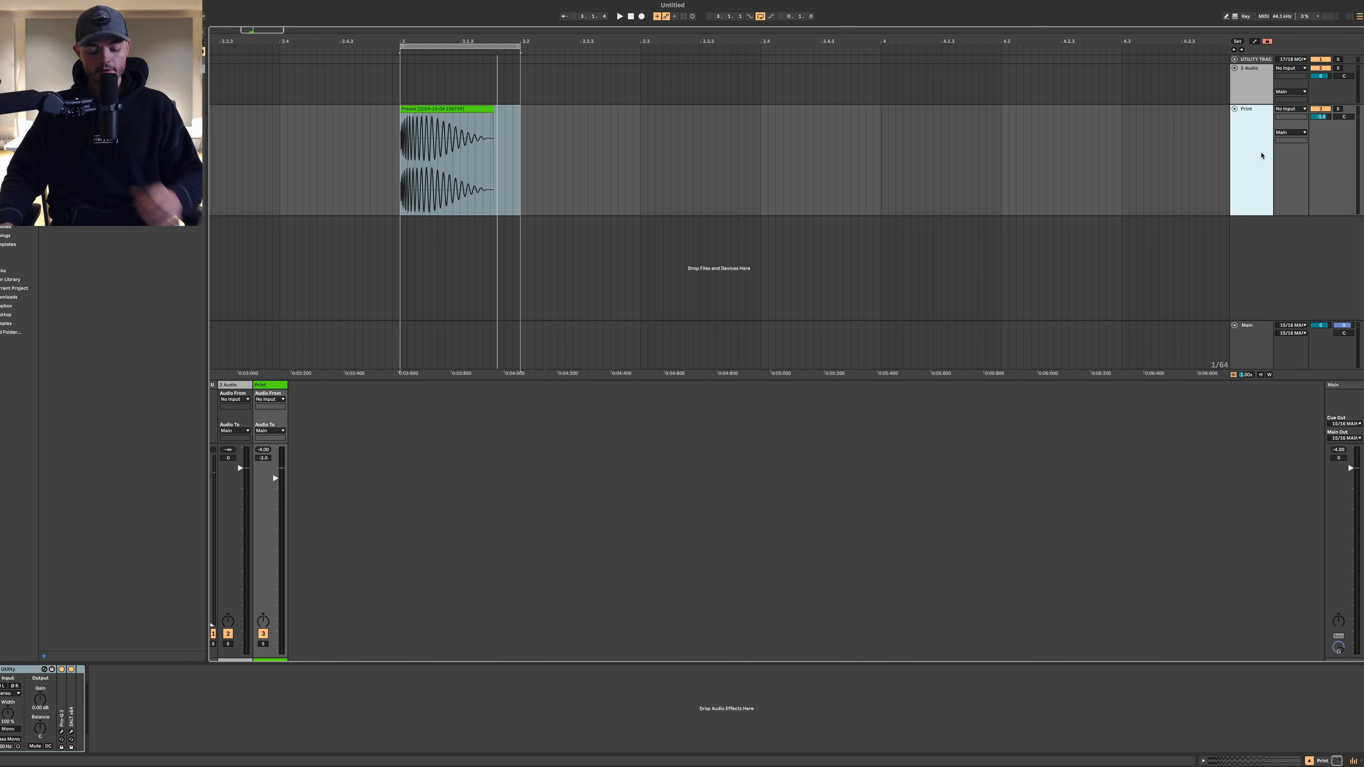
{"action": "key", "text": "super+d"}
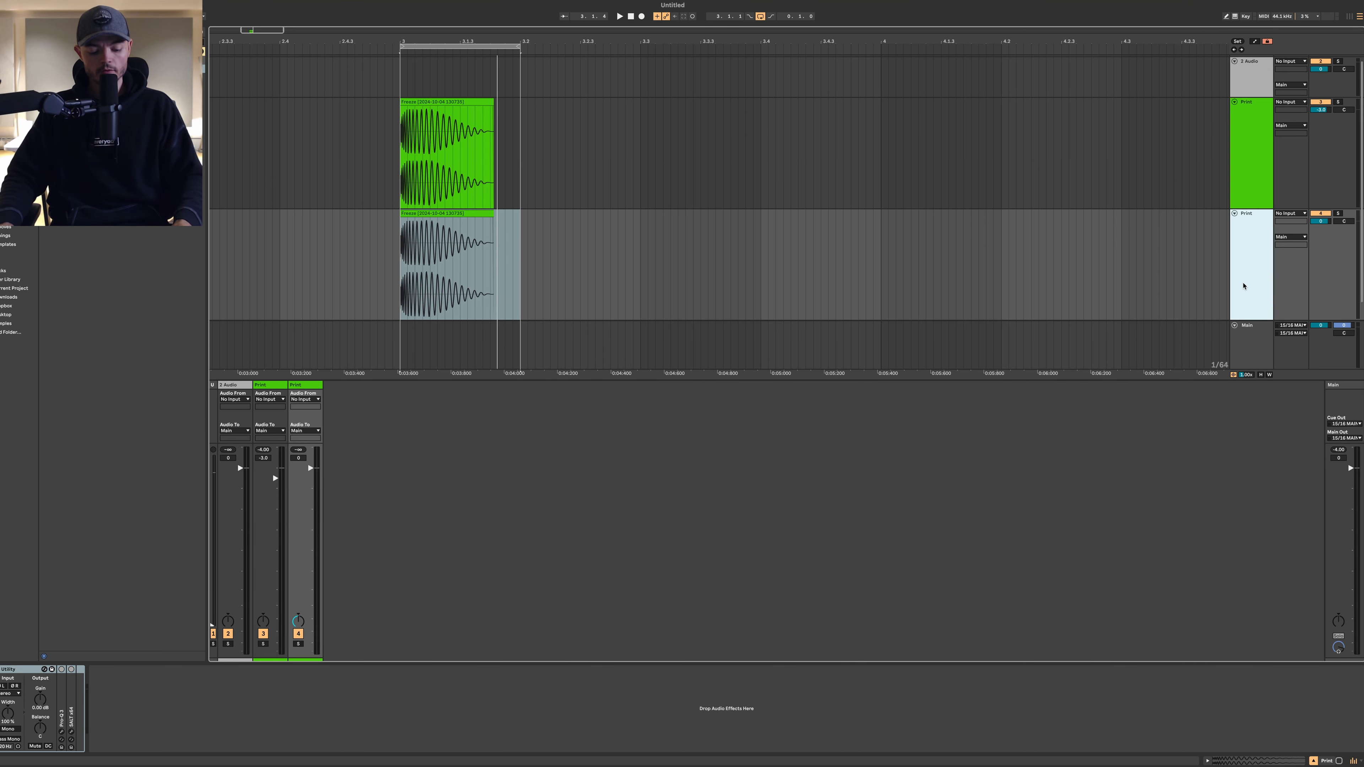
{"action": "left_click", "coordinate": [674, 534]}
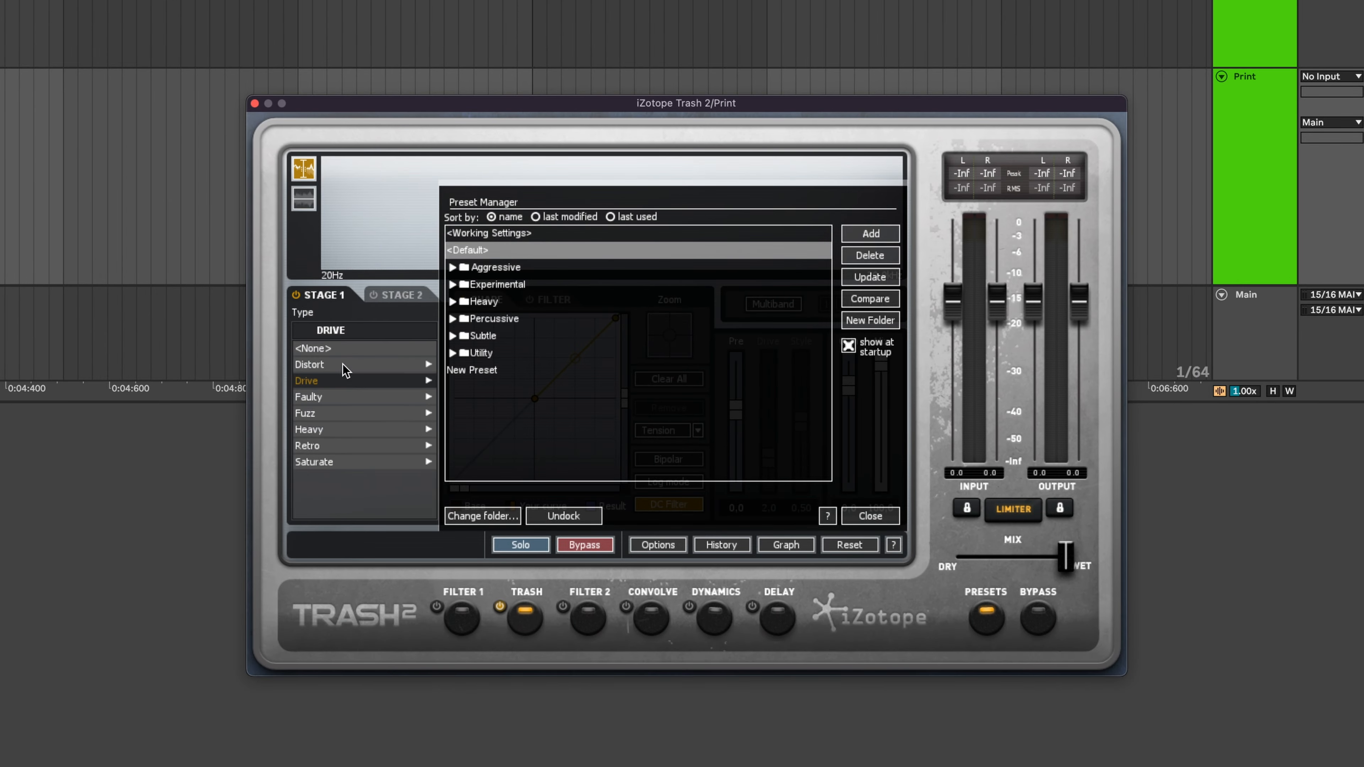
Step: Set Trash 2's Stage 1 distortion to Blues Driver, bend its shape curve upward, and raise the drive to 4.0
{"action": "left_click", "coordinate": [342, 368]}
{"action": "left_click", "coordinate": [351, 365]}
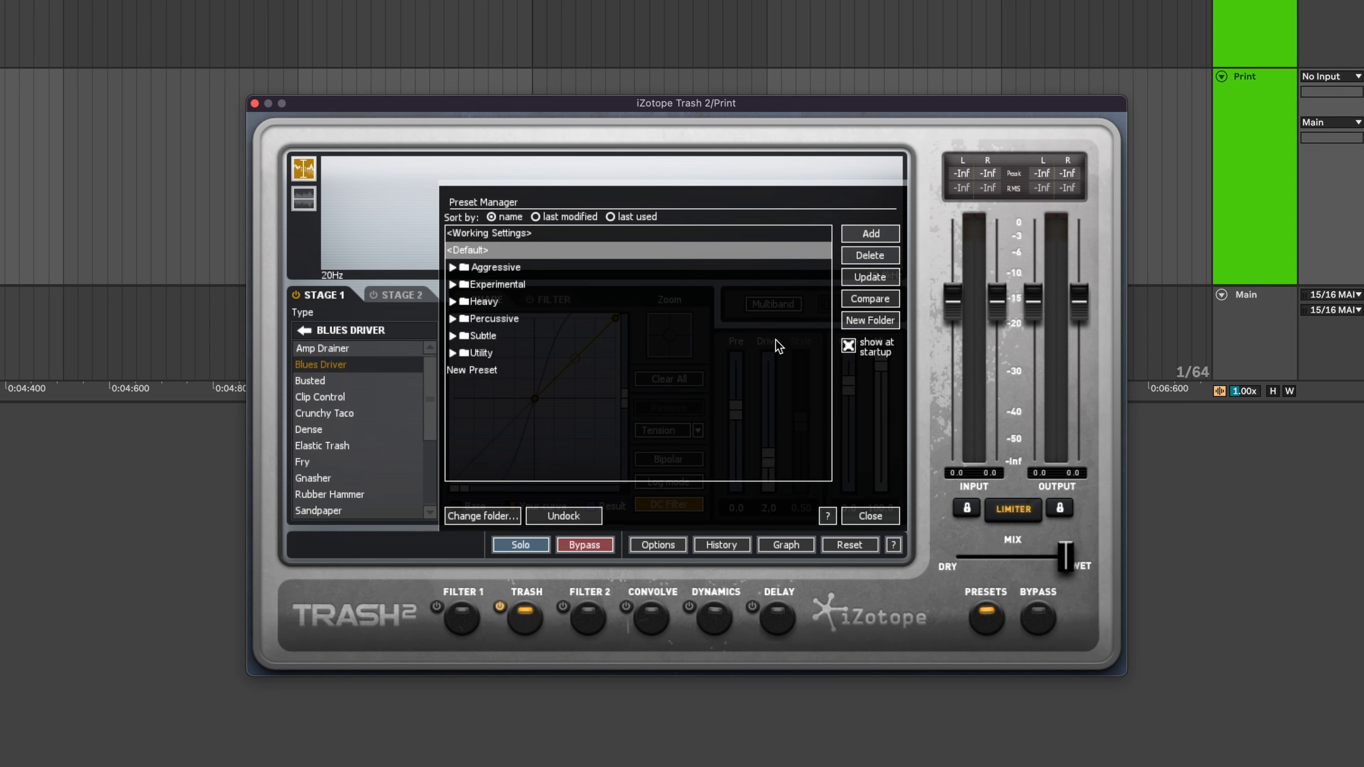
{"action": "left_click", "coordinate": [870, 516]}
{"action": "left_click_drag", "start_coordinate": [576, 355], "coordinate": [575, 341]}
{"action": "left_click_drag", "start_coordinate": [769, 458], "coordinate": [771, 452]}
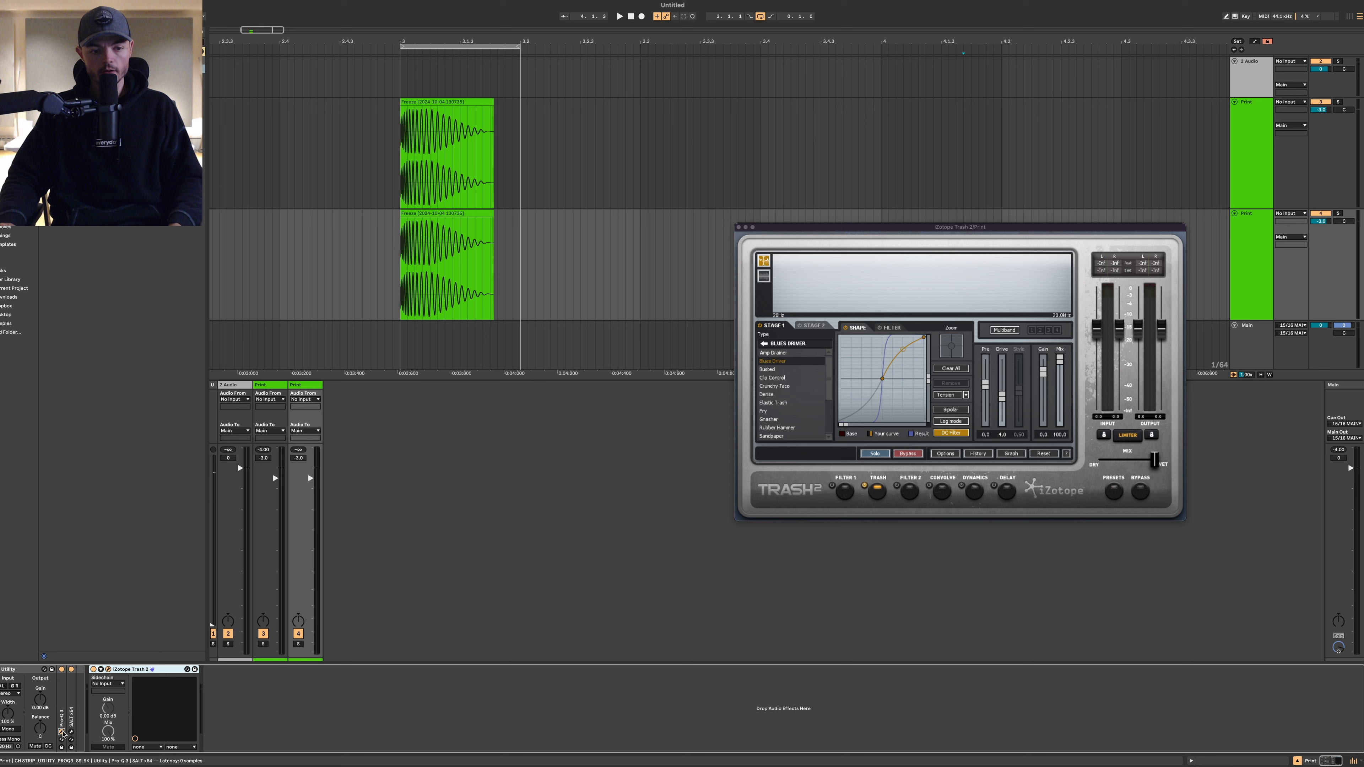
Step: Add a 24 dB/oct low cut at about 103 Hz in the duplicate track's Pro-Q 3 and solo the track
{"action": "left_click", "coordinate": [62, 732]}
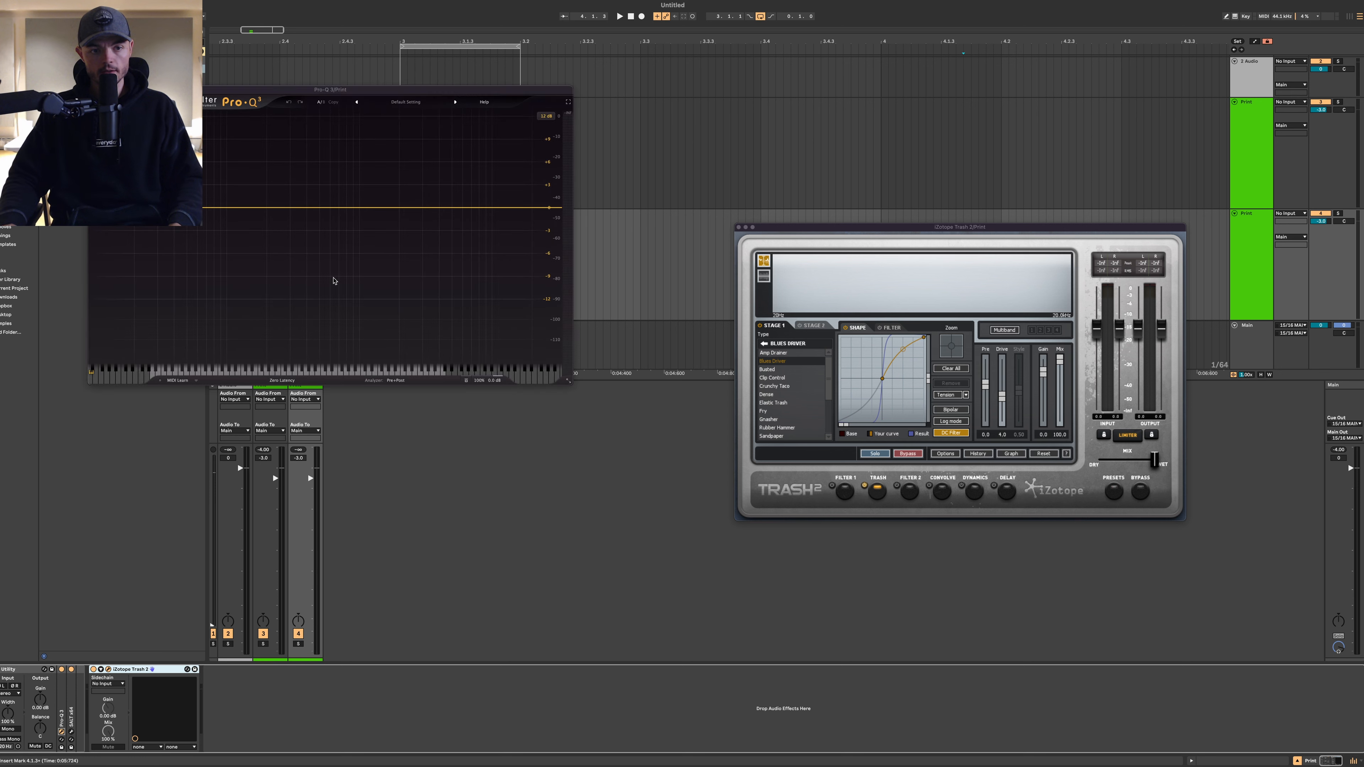
{"action": "left_click_drag", "start_coordinate": [140, 207], "coordinate": [233, 215]}
{"action": "double_click", "coordinate": [107, 214]}
{"action": "left_click_drag", "start_coordinate": [233, 214], "coordinate": [228, 218]}
{"action": "key", "text": "space"}
{"action": "key", "text": "s"}
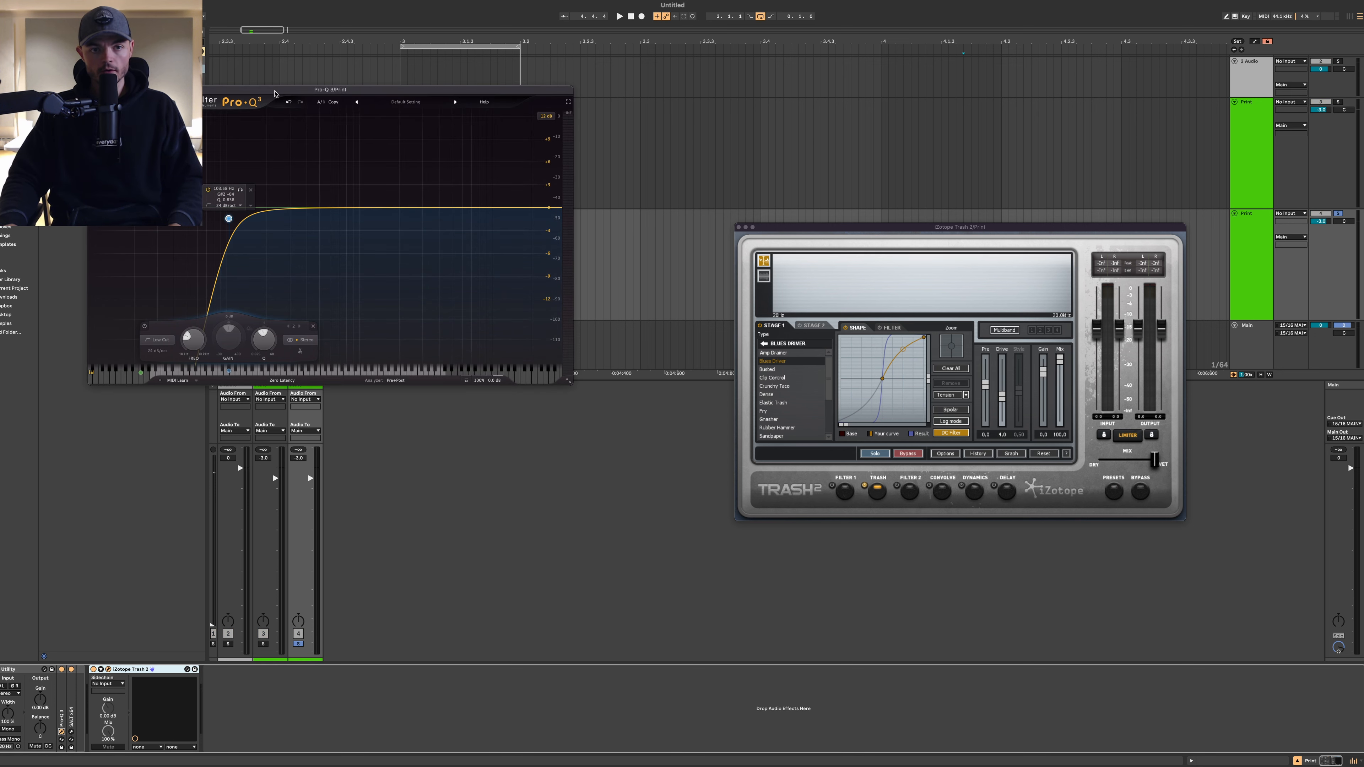
Step: While playing the loop, raise the low cut's frequency in Pro-Q 3 and add a 12 dB/oct high cut at about 15.6 kHz
{"action": "left_click_drag", "start_coordinate": [274, 95], "coordinate": [616, 314]}
{"action": "left_click", "coordinate": [397, 271]}
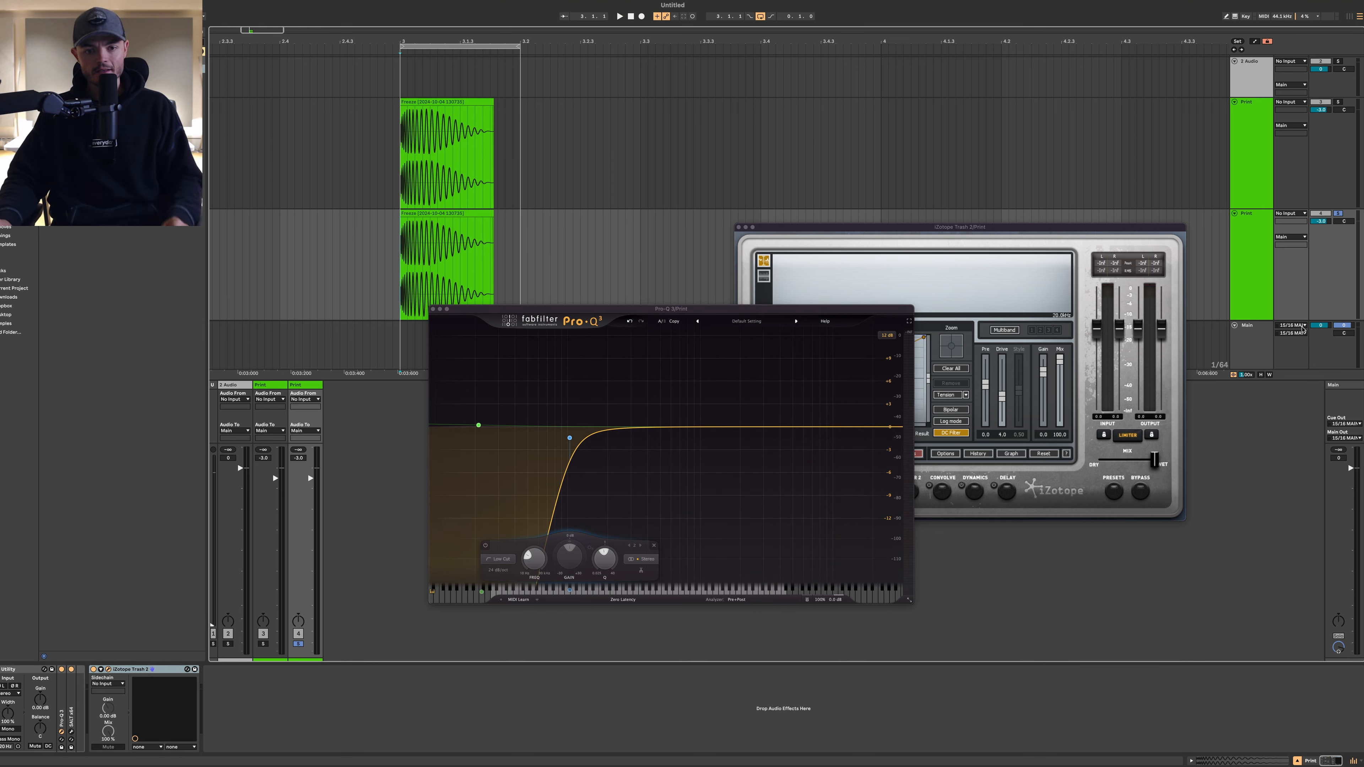
{"action": "key", "text": "space"}
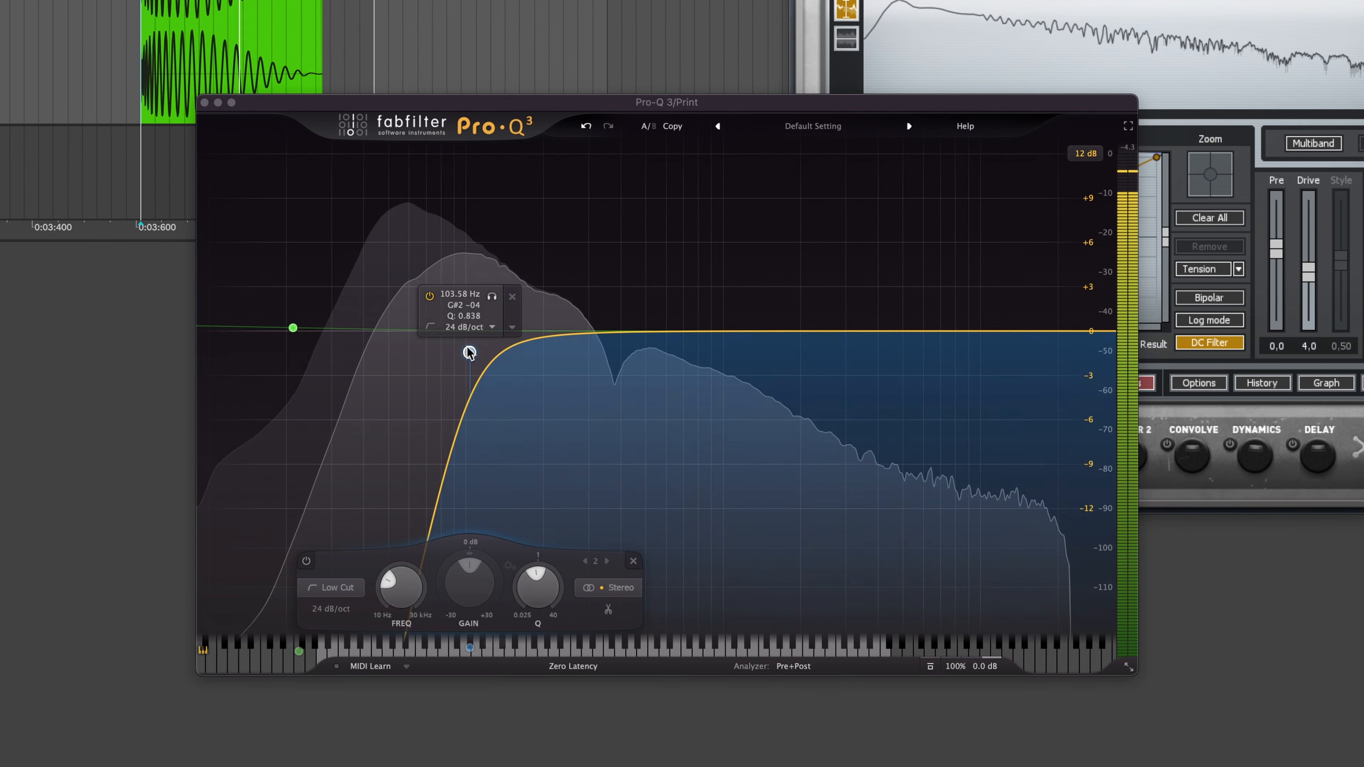
{"action": "left_click_drag", "start_coordinate": [469, 352], "coordinate": [626, 356]}
{"action": "left_click_drag", "start_coordinate": [1094, 333], "coordinate": [1030, 348]}
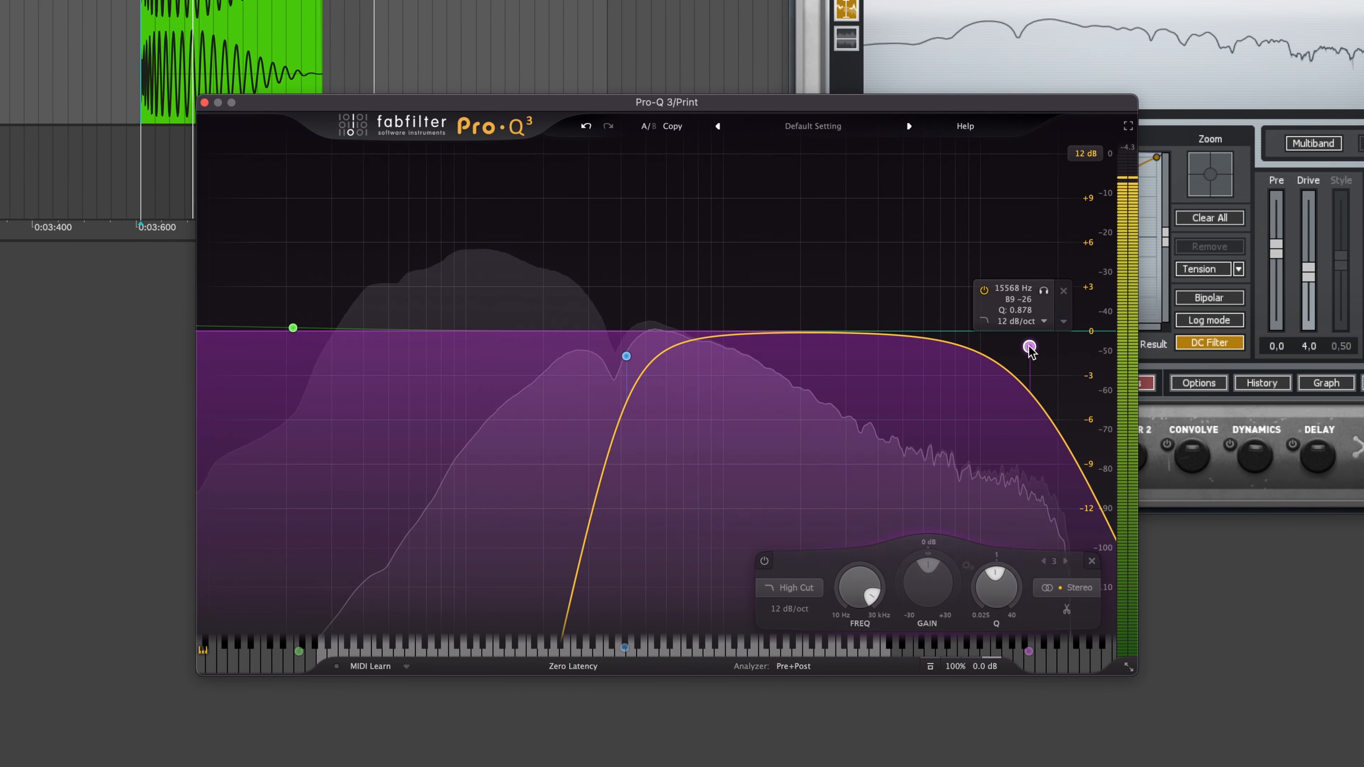
{"action": "left_click_drag", "start_coordinate": [626, 357], "coordinate": [610, 359]}
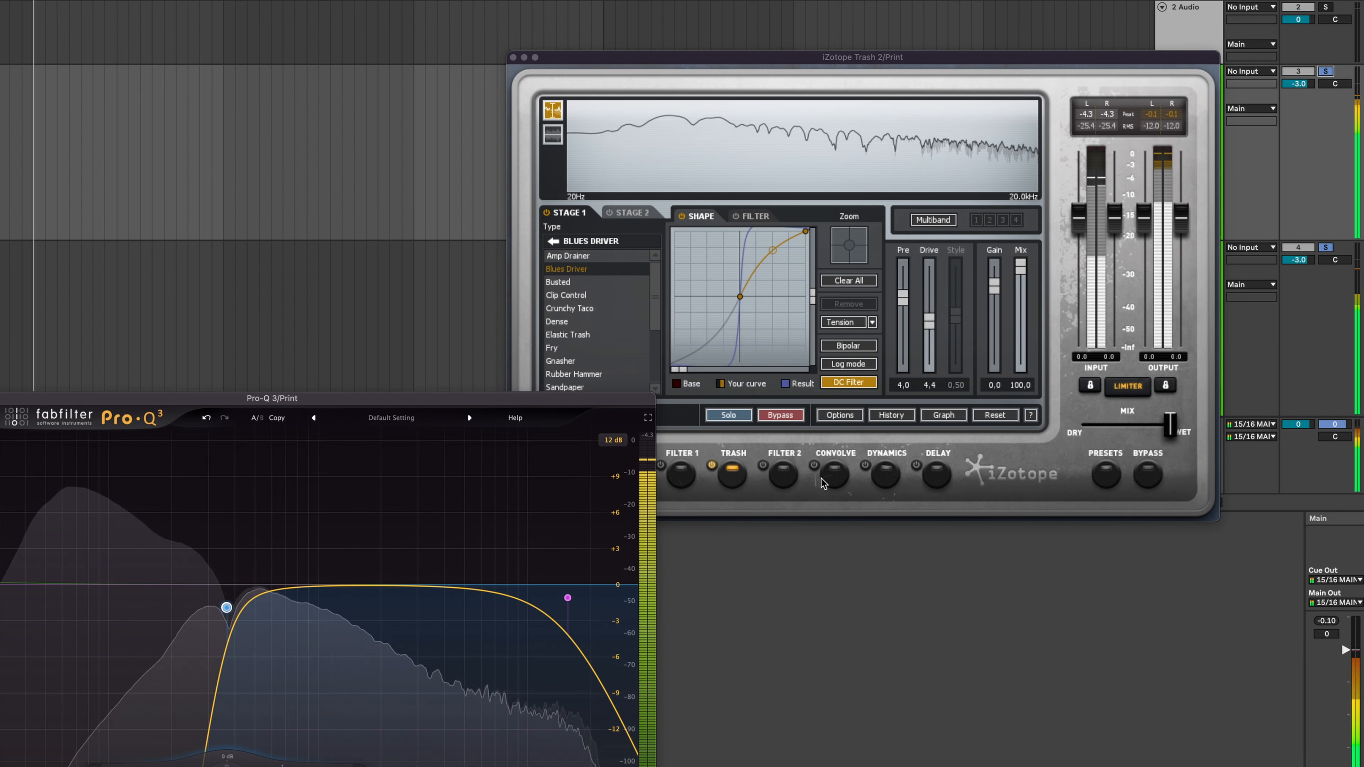
{"action": "key", "text": "space"}
Step: Freeze and flatten the duplicated Print track
{"action": "left_click", "coordinate": [490, 310]}
{"action": "right_click", "coordinate": [1191, 276]}
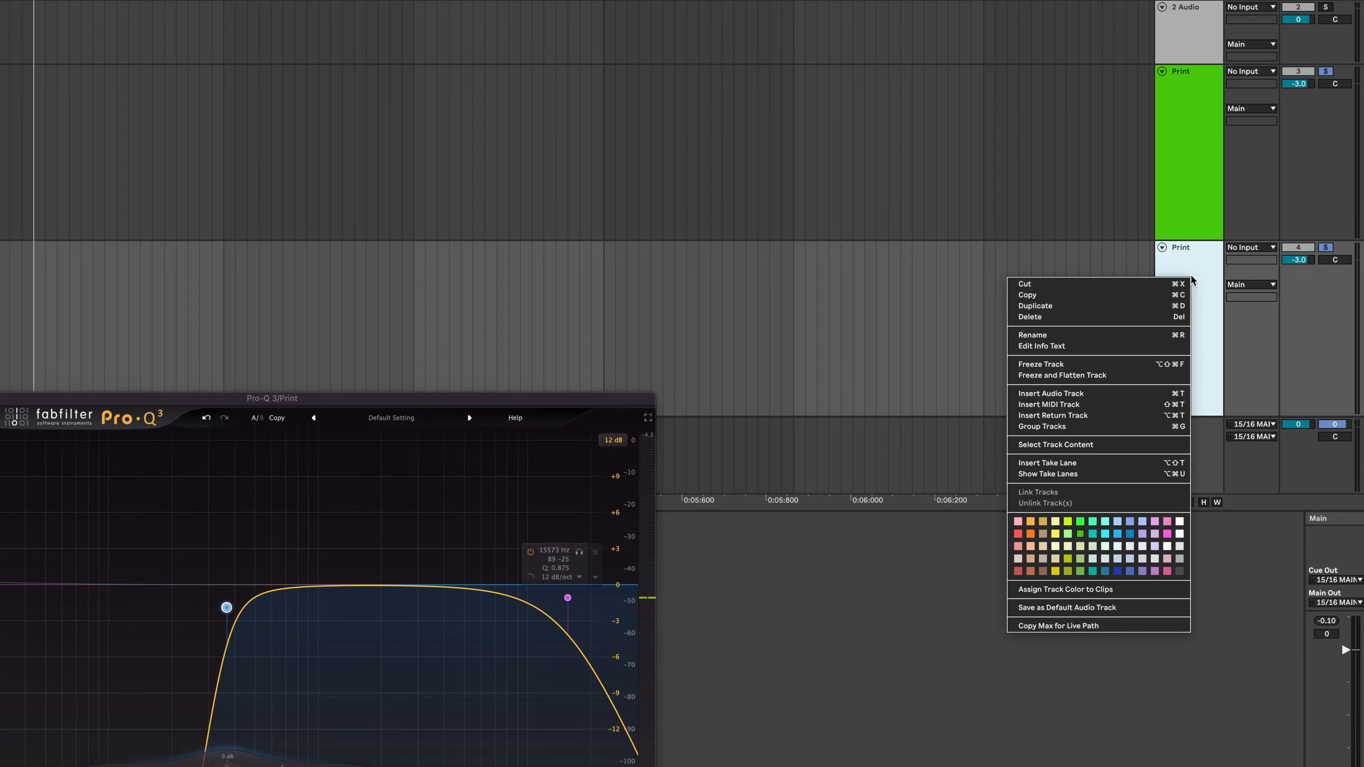
{"action": "left_click", "coordinate": [1127, 376]}
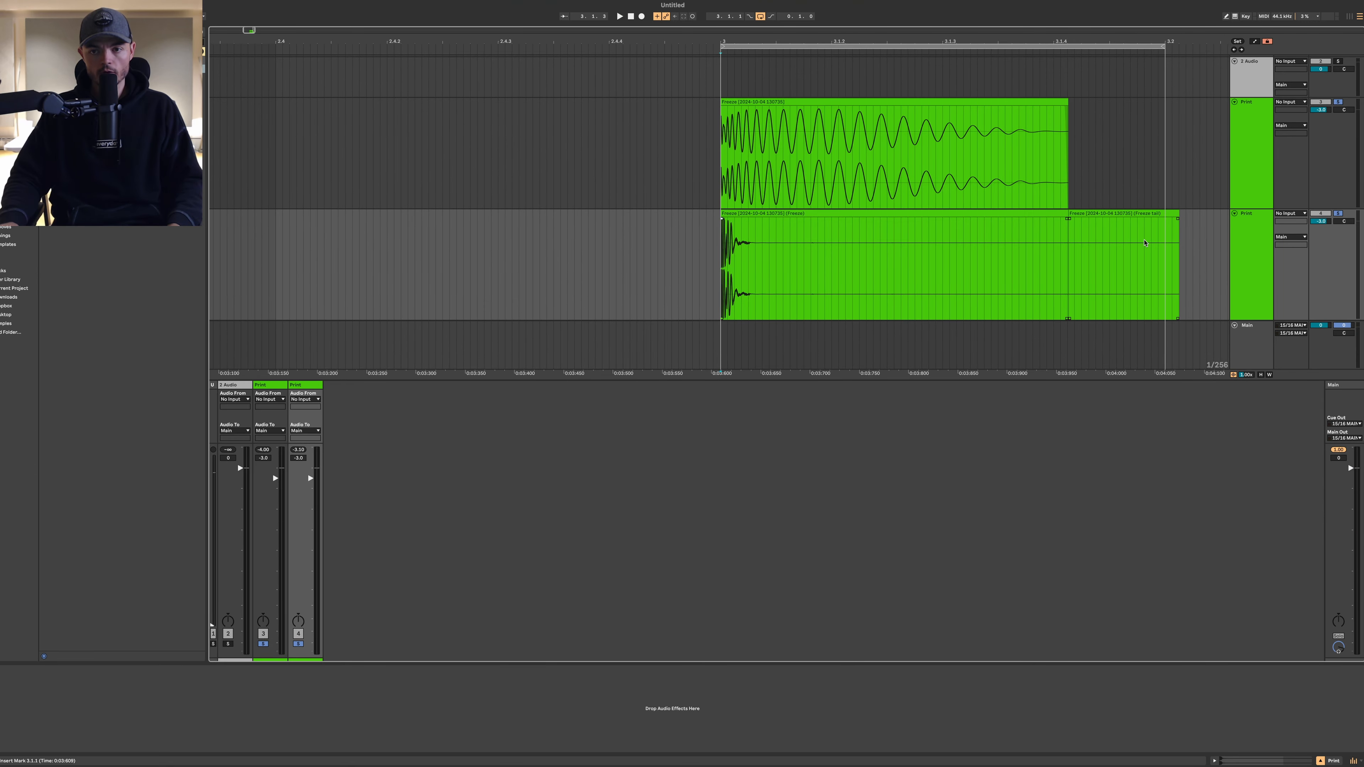
Step: Trim the flattened audio down to its short opening transient by deleting the tail, and fade out its end
{"action": "left_click_drag", "start_coordinate": [1200, 232], "coordinate": [688, 215]}
{"action": "key", "text": "Delete"}
{"action": "scroll", "coordinate": [761, 232], "scroll_direction": "up", "scroll_amount": 5}
{"action": "left_click", "coordinate": [772, 214]}
Step: Audition both layers, then add a short fade-in with a steep curve to the start of the original kick clip
{"action": "key", "text": "space"}
{"action": "left_click", "coordinate": [612, 228]}
{"action": "scroll", "coordinate": [612, 215], "scroll_direction": "up", "scroll_amount": 2}
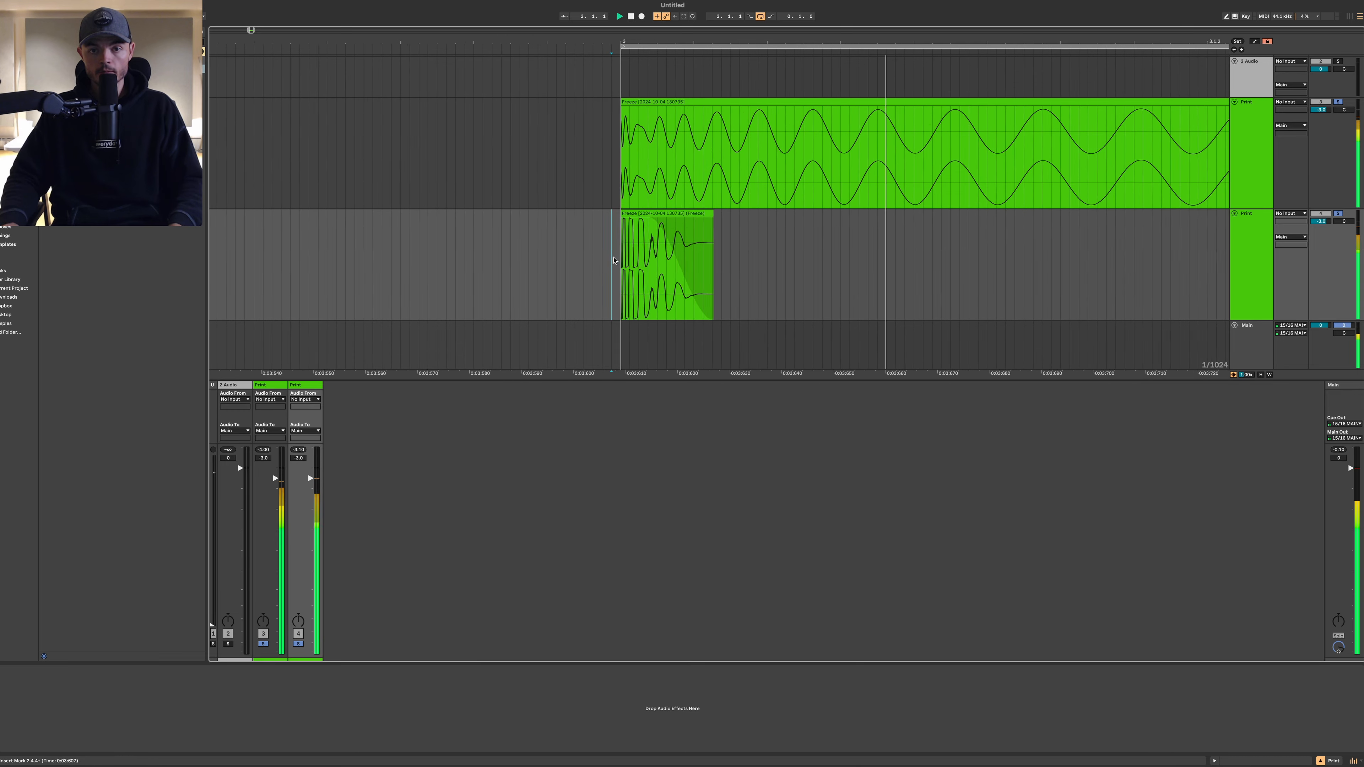
{"action": "scroll", "coordinate": [616, 188], "scroll_direction": "down", "scroll_amount": 5}
{"action": "scroll", "coordinate": [618, 156], "scroll_direction": "up", "scroll_amount": 10}
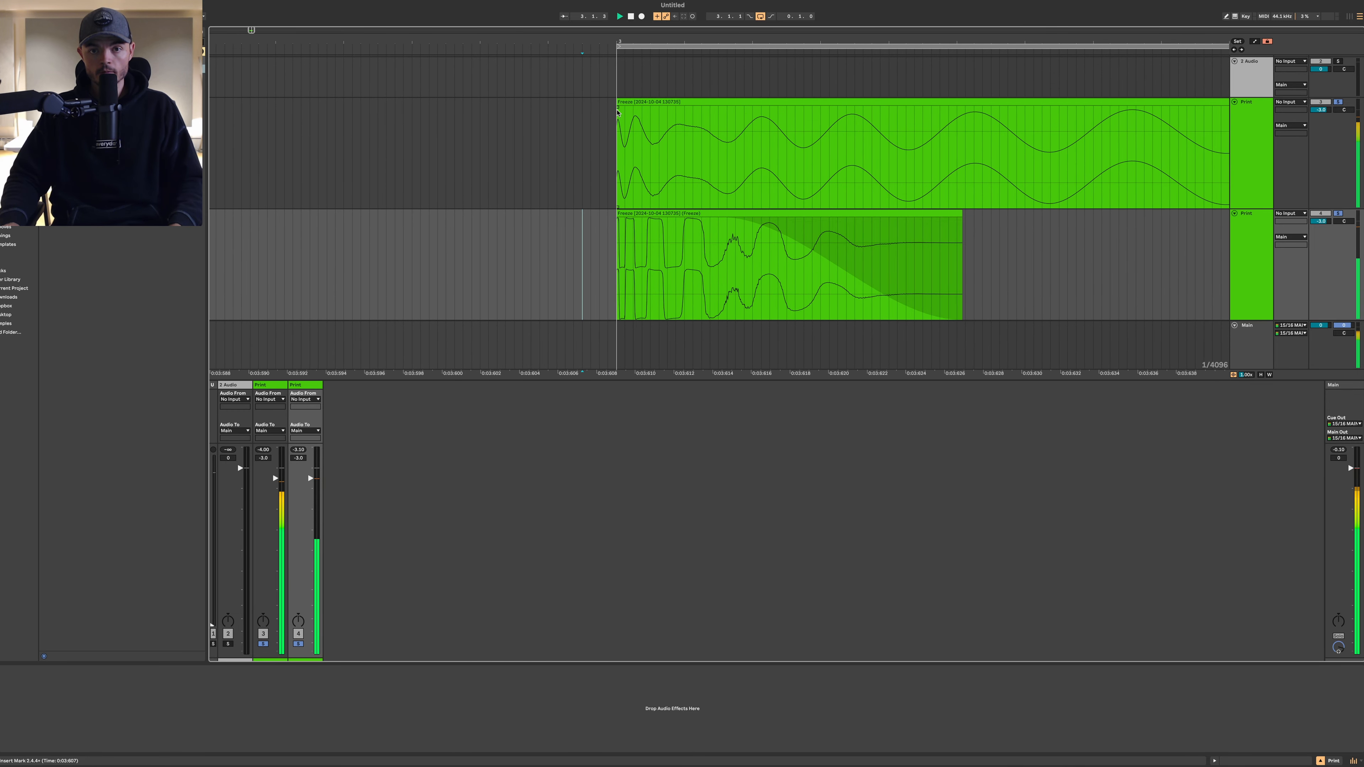
{"action": "left_click_drag", "start_coordinate": [617, 111], "coordinate": [687, 109]}
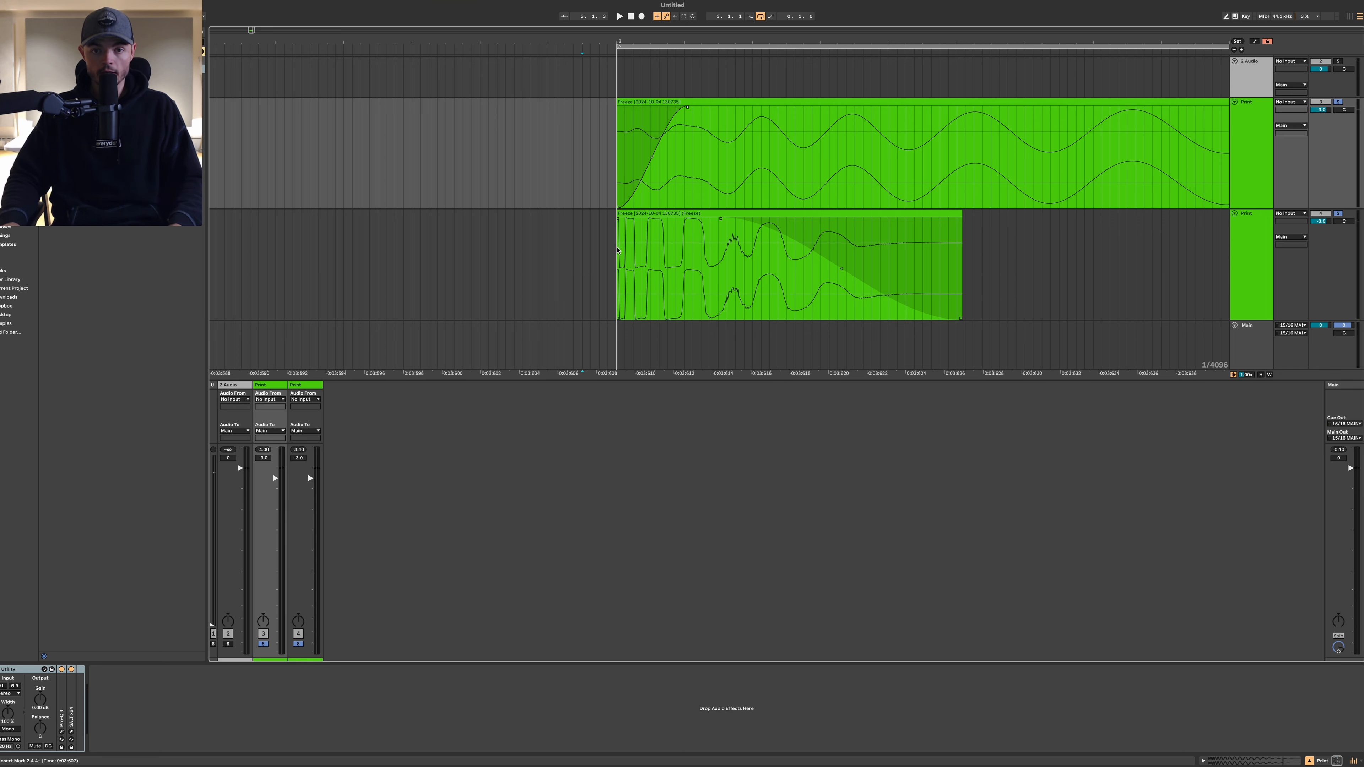
{"action": "left_click_drag", "start_coordinate": [617, 250], "coordinate": [694, 257]}
{"action": "mouse_move", "coordinate": [686, 109]}
{"action": "left_mouse_down"}
{"action": "mouse_move", "coordinate": [611, 106]}
{"action": "mouse_move", "coordinate": [671, 112]}
{"action": "left_mouse_up"}
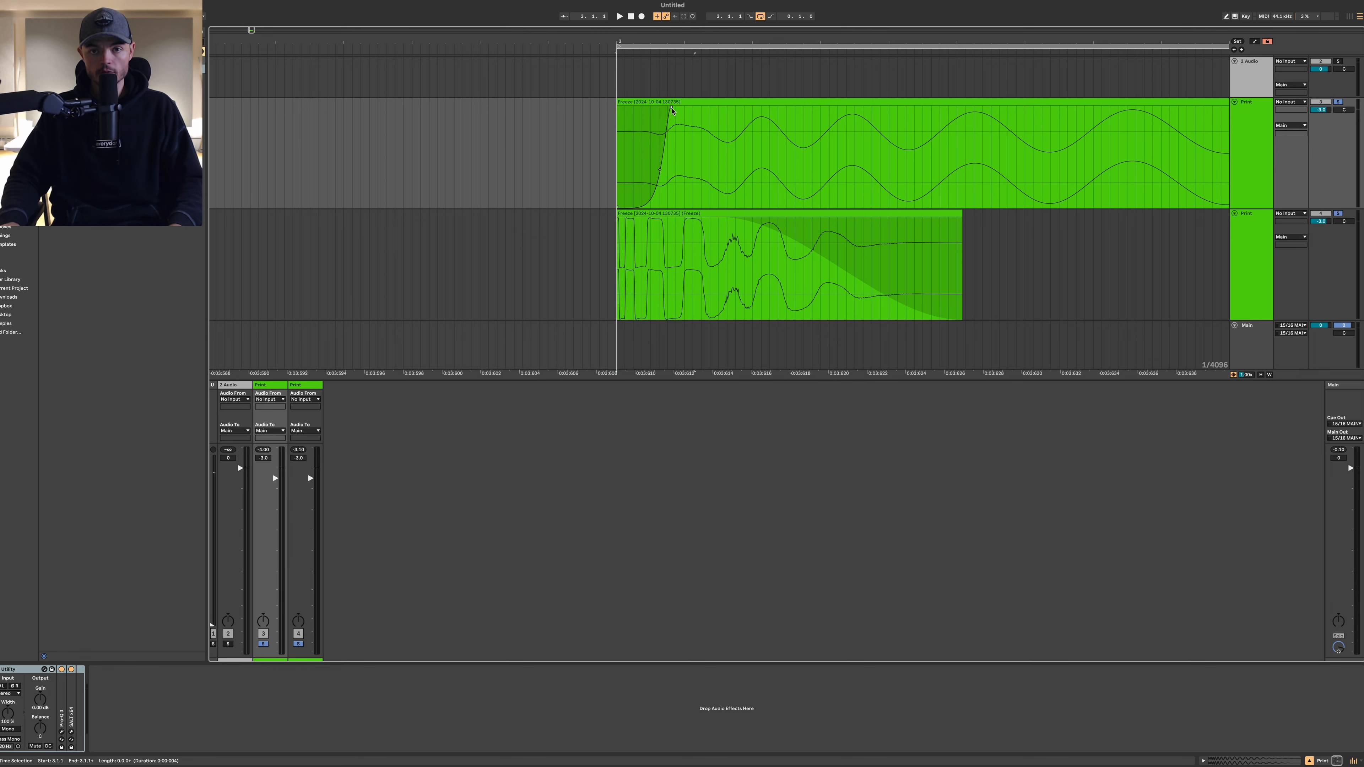
Step: Play the layered clips again and reshape the fade-in curve at the start of the original kick clip
{"action": "scroll", "coordinate": [678, 110], "scroll_direction": "down", "scroll_amount": 4}
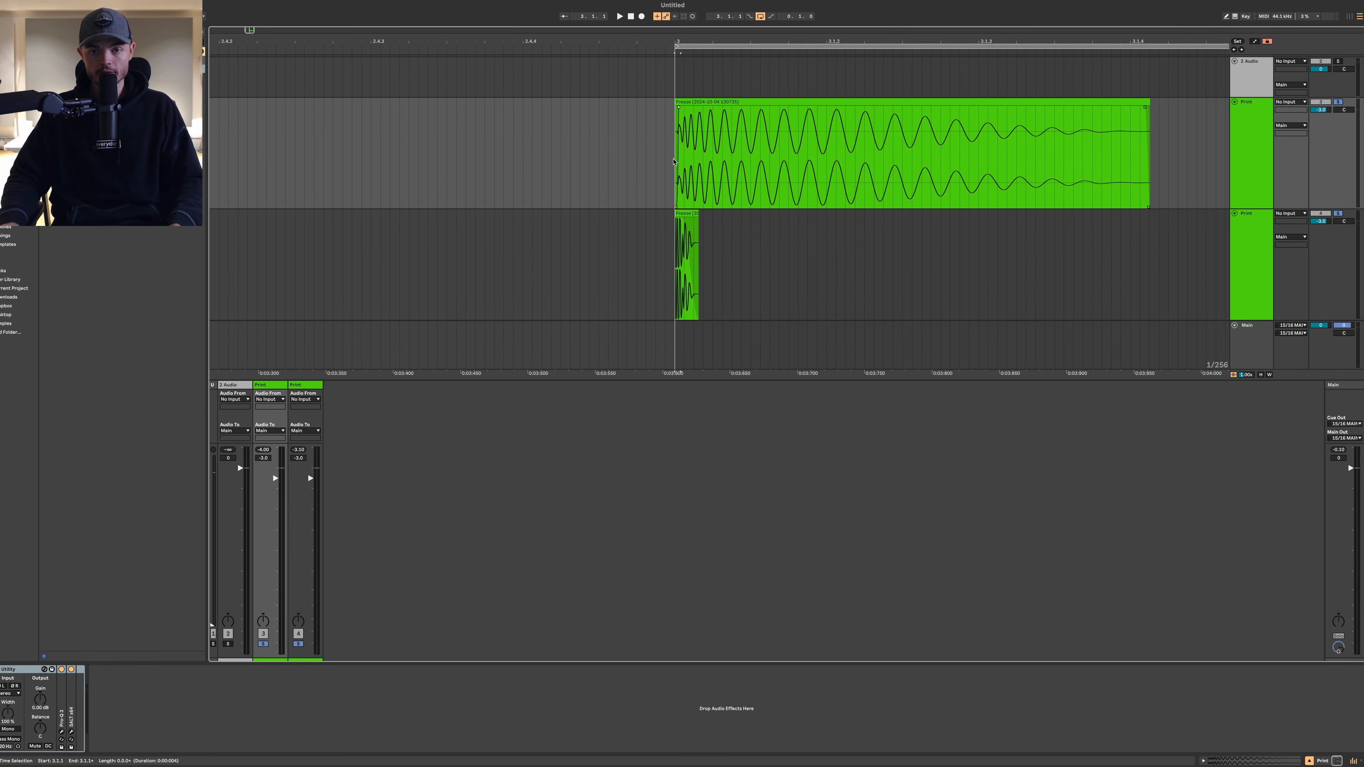
{"action": "key", "text": "space"}
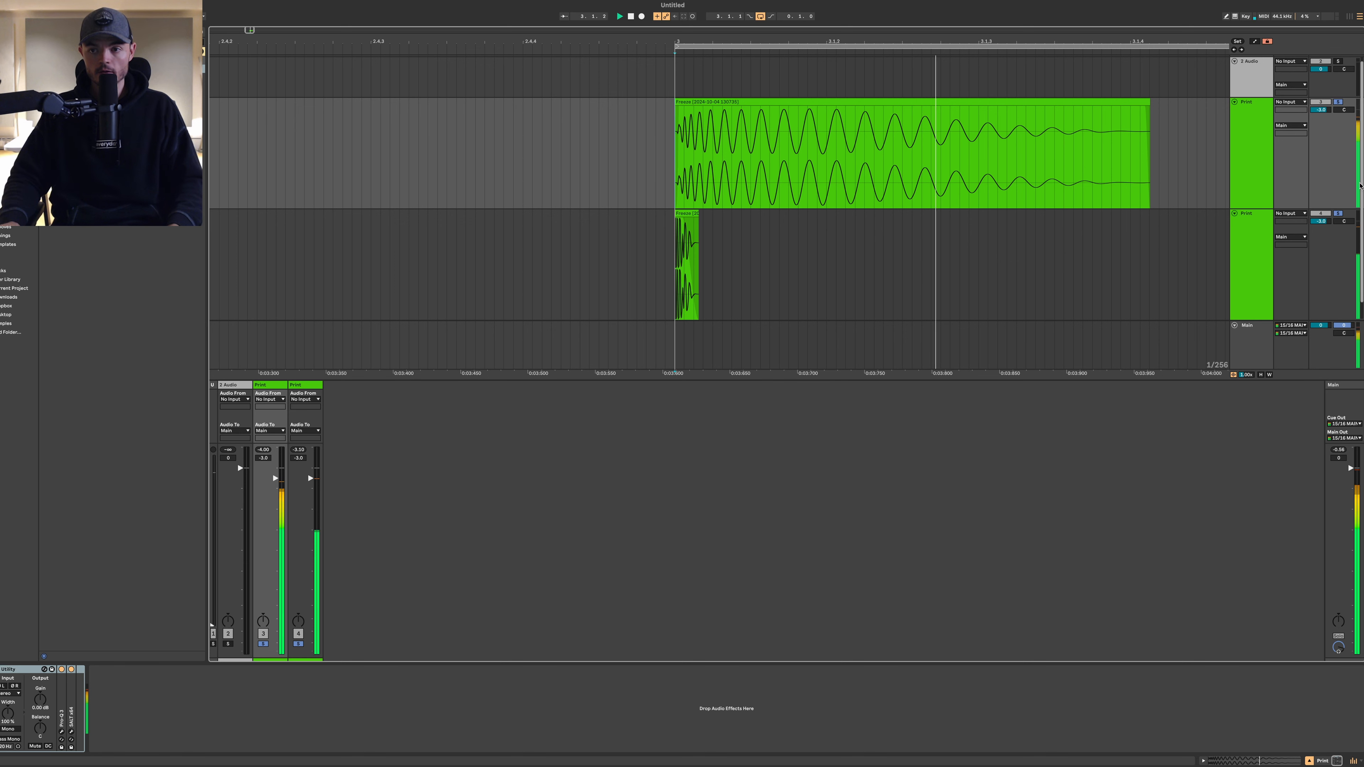
{"action": "scroll", "coordinate": [680, 144], "scroll_direction": "up", "scroll_amount": 3}
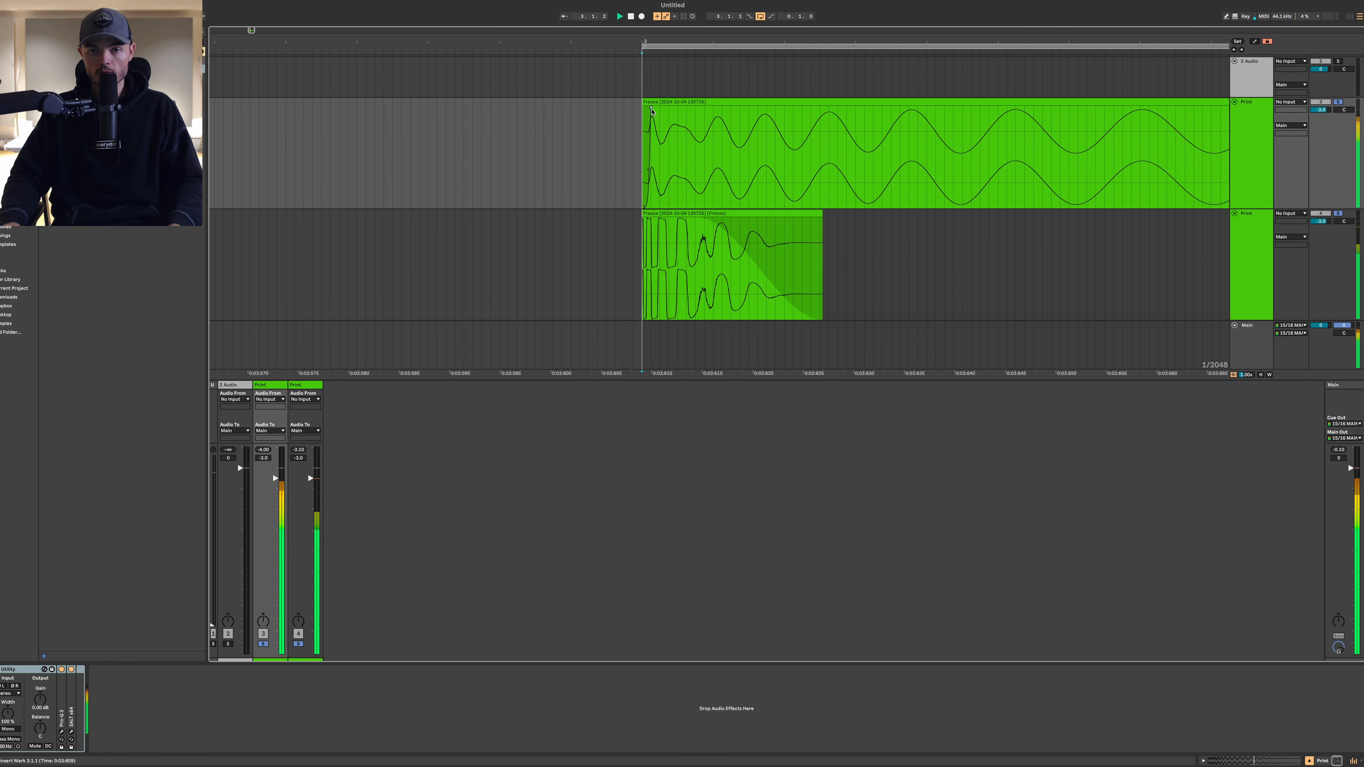
{"action": "left_click_drag", "start_coordinate": [650, 170], "coordinate": [644, 170]}
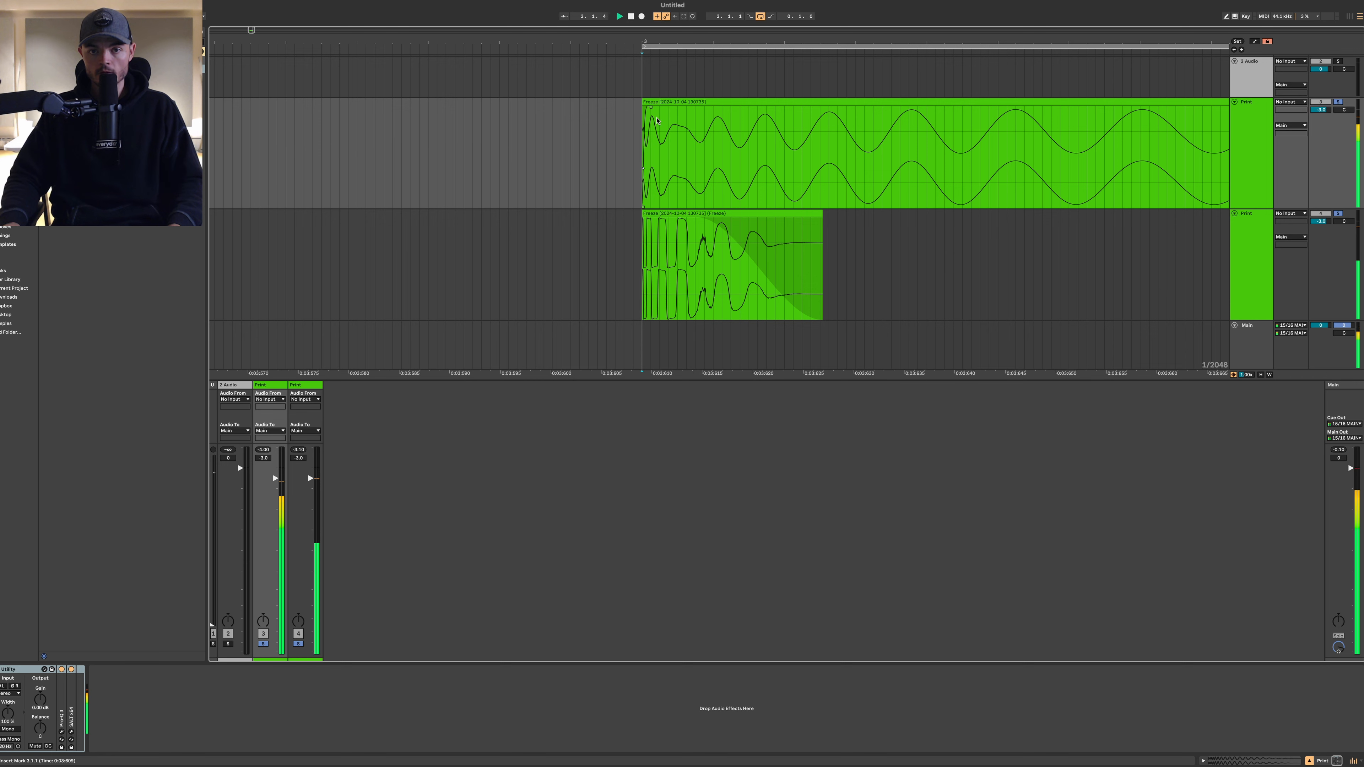
{"action": "key", "text": "space"}
Step: Turn off warping for the short transient clip and transpose it up 1 semitone while listening to the loop
{"action": "double_click", "coordinate": [671, 214]}
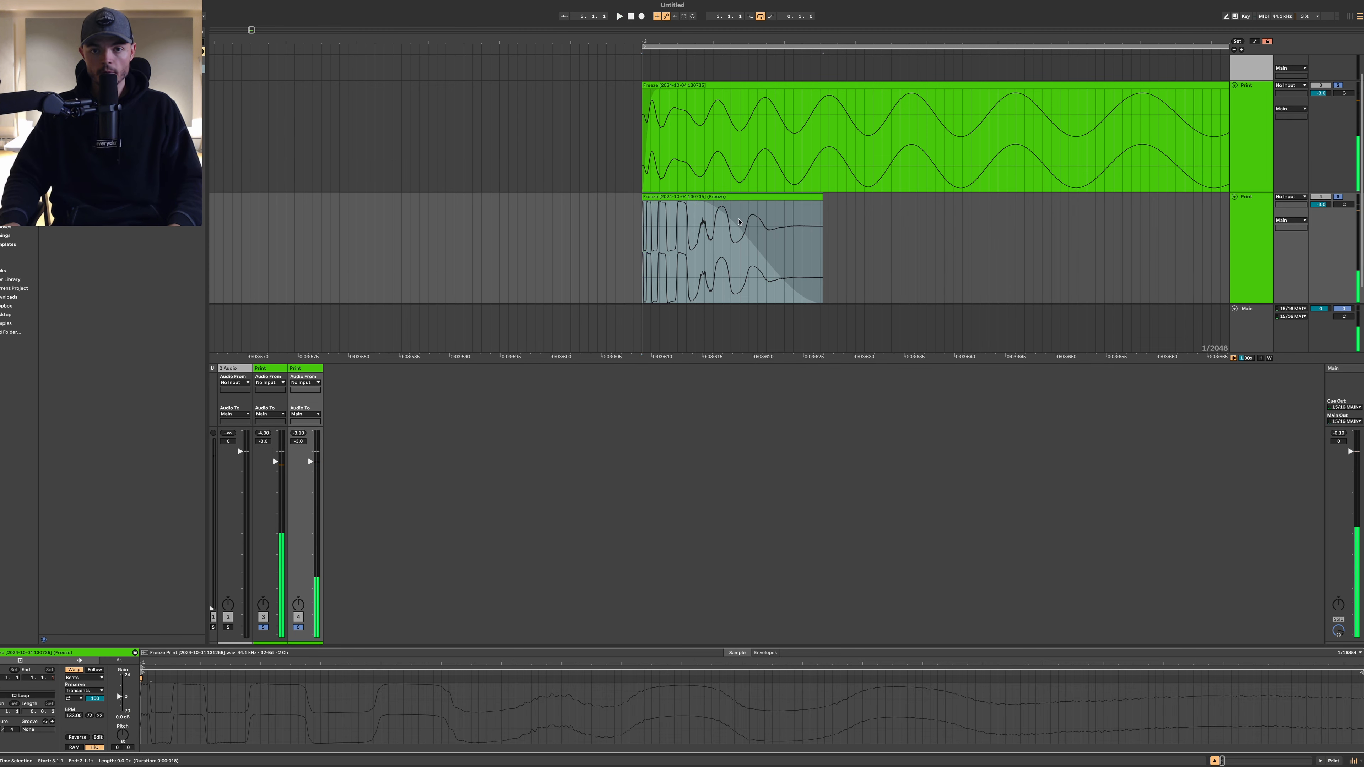
{"action": "left_click", "coordinate": [74, 670]}
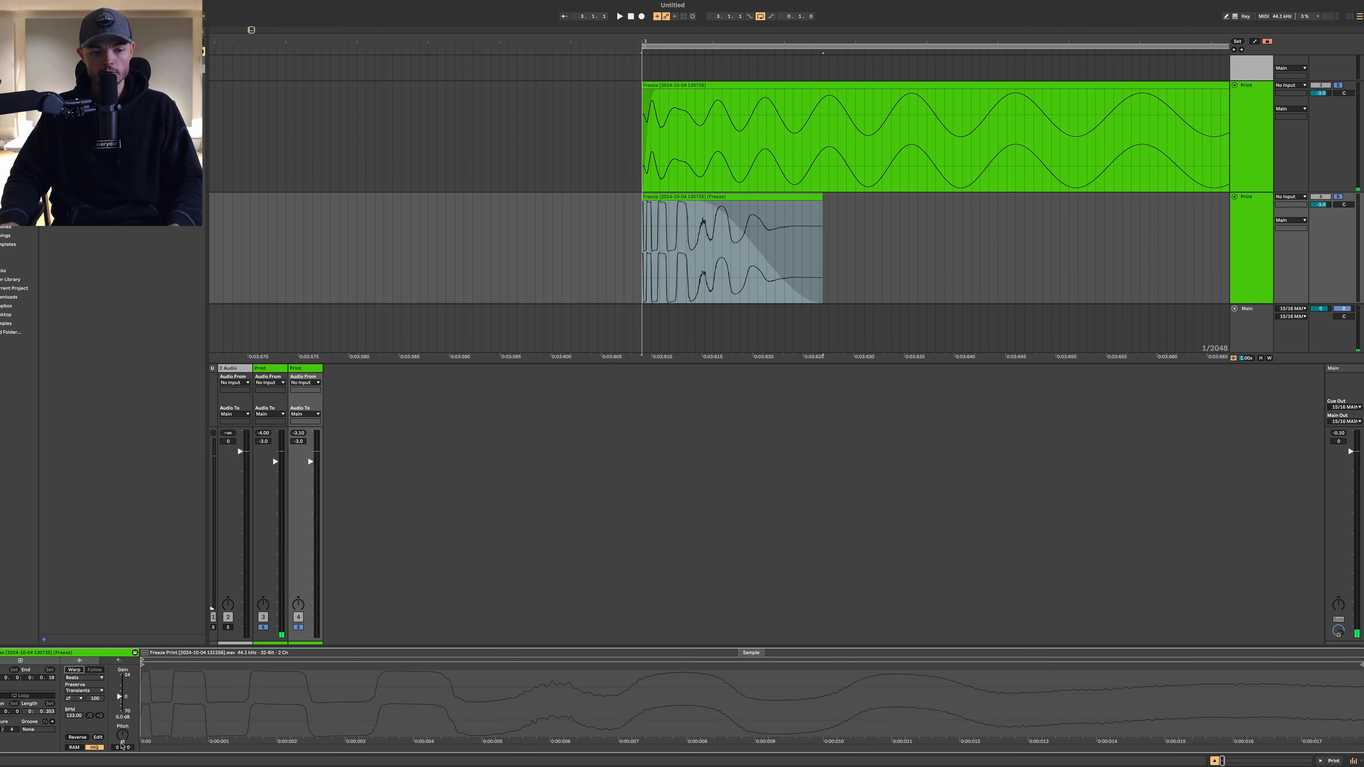
{"action": "left_click_drag", "start_coordinate": [123, 735], "coordinate": [123, 741]}
{"action": "key", "text": "space"}
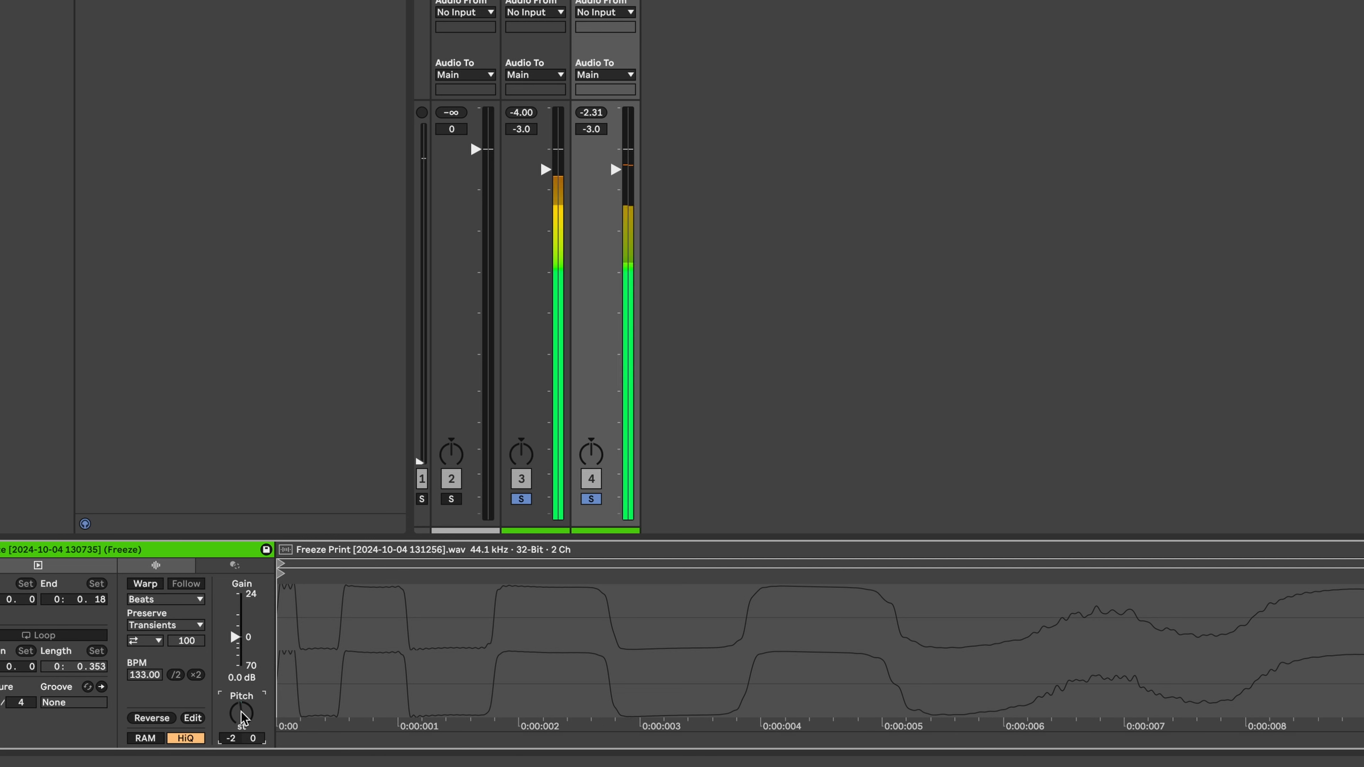
{"action": "key", "text": "Up"}
{"action": "key", "text": "Up"}
{"action": "key", "text": "Up"}
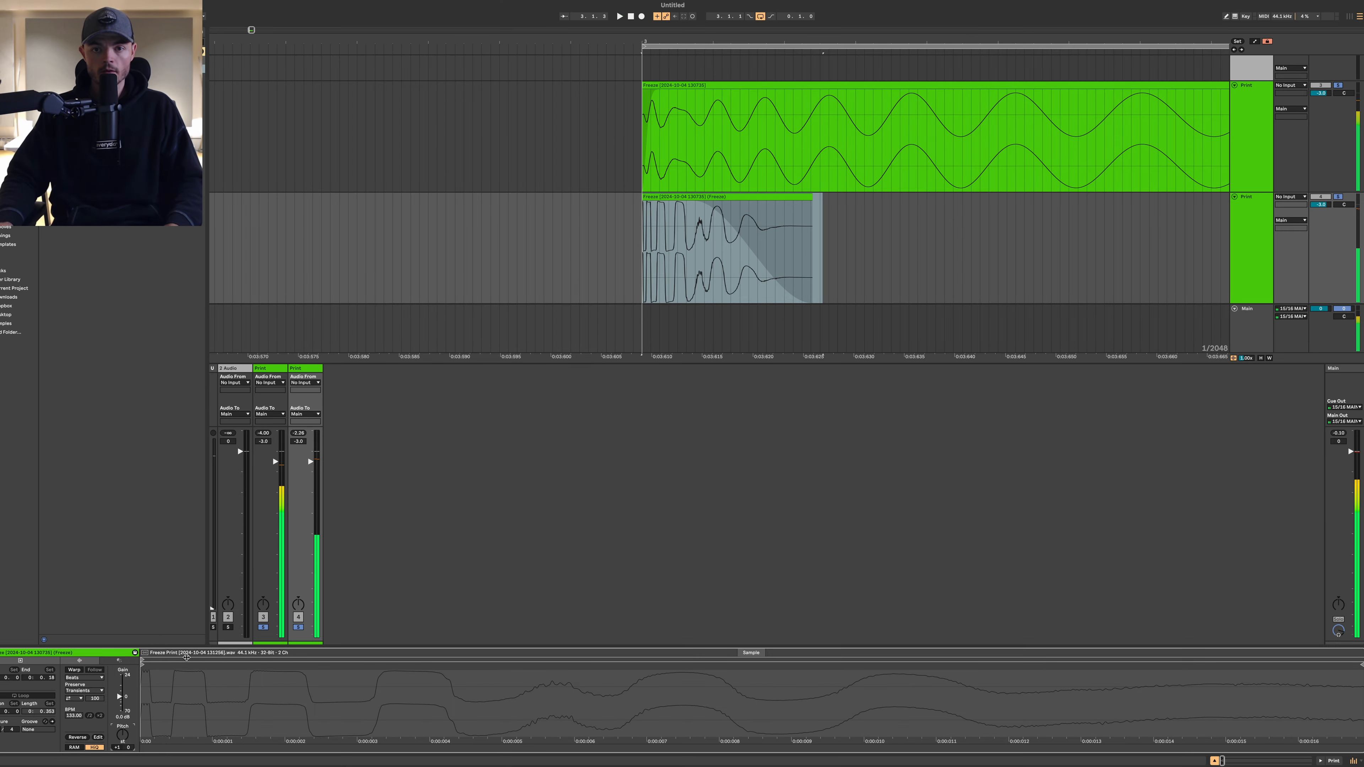
Step: Collapse both Print tracks in the arrangement
{"action": "scroll", "coordinate": [853, 350], "scroll_direction": "down", "scroll_amount": 5}
{"action": "scroll", "coordinate": [1066, 229], "scroll_direction": "up", "scroll_amount": 1}
{"action": "scroll", "coordinate": [1063, 237], "scroll_direction": "right", "scroll_amount": 5}
{"action": "scroll", "coordinate": [1060, 240], "scroll_direction": "down", "scroll_amount": 6}
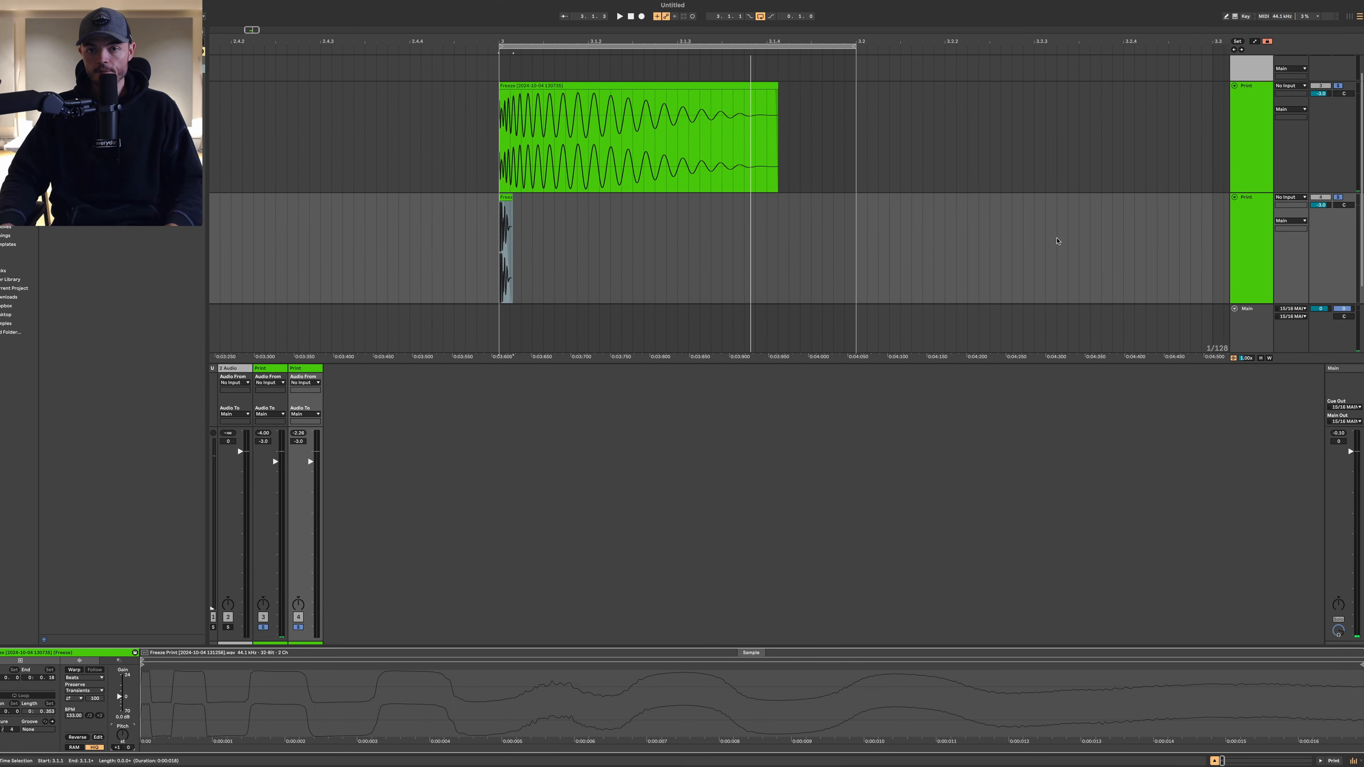
{"action": "scroll", "coordinate": [1066, 250], "scroll_direction": "up", "scroll_amount": 1}
{"action": "left_click", "coordinate": [1254, 180]}
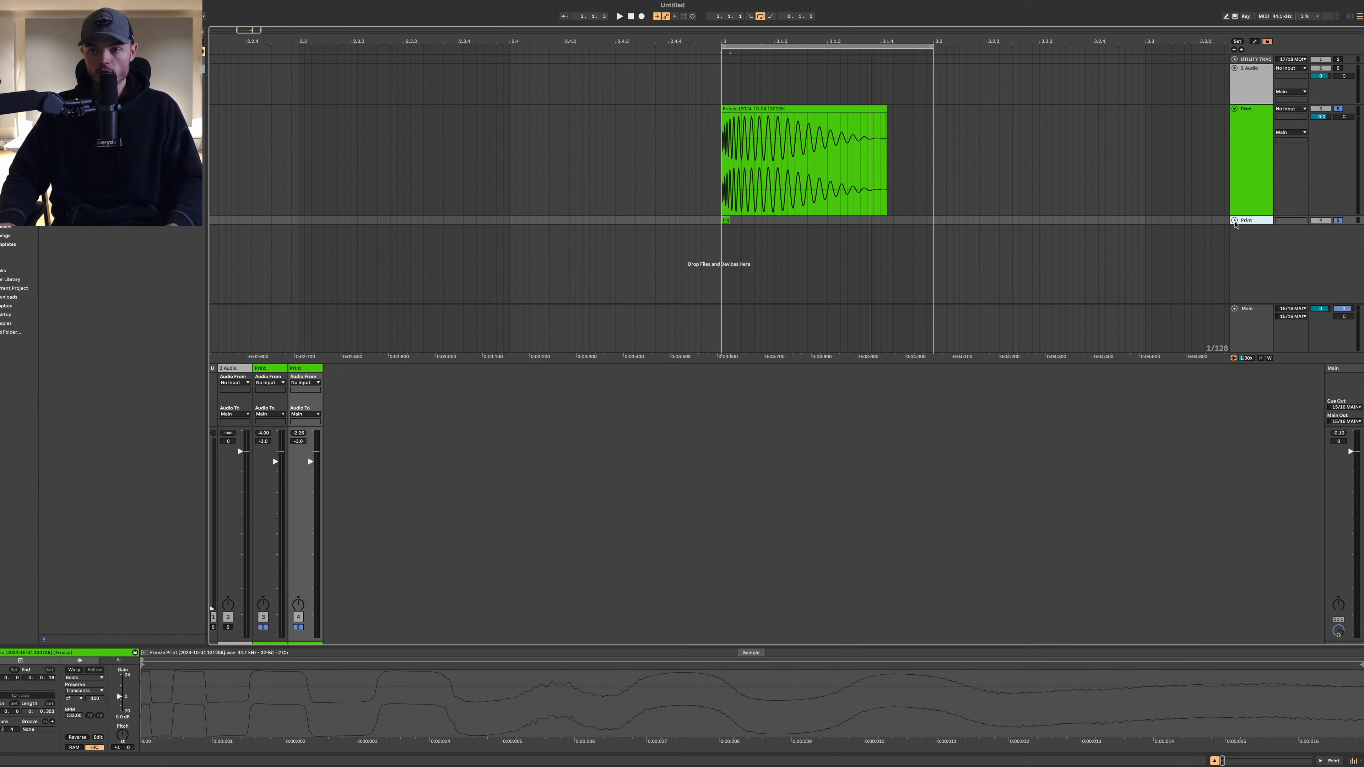
{"action": "left_click", "coordinate": [1235, 110]}
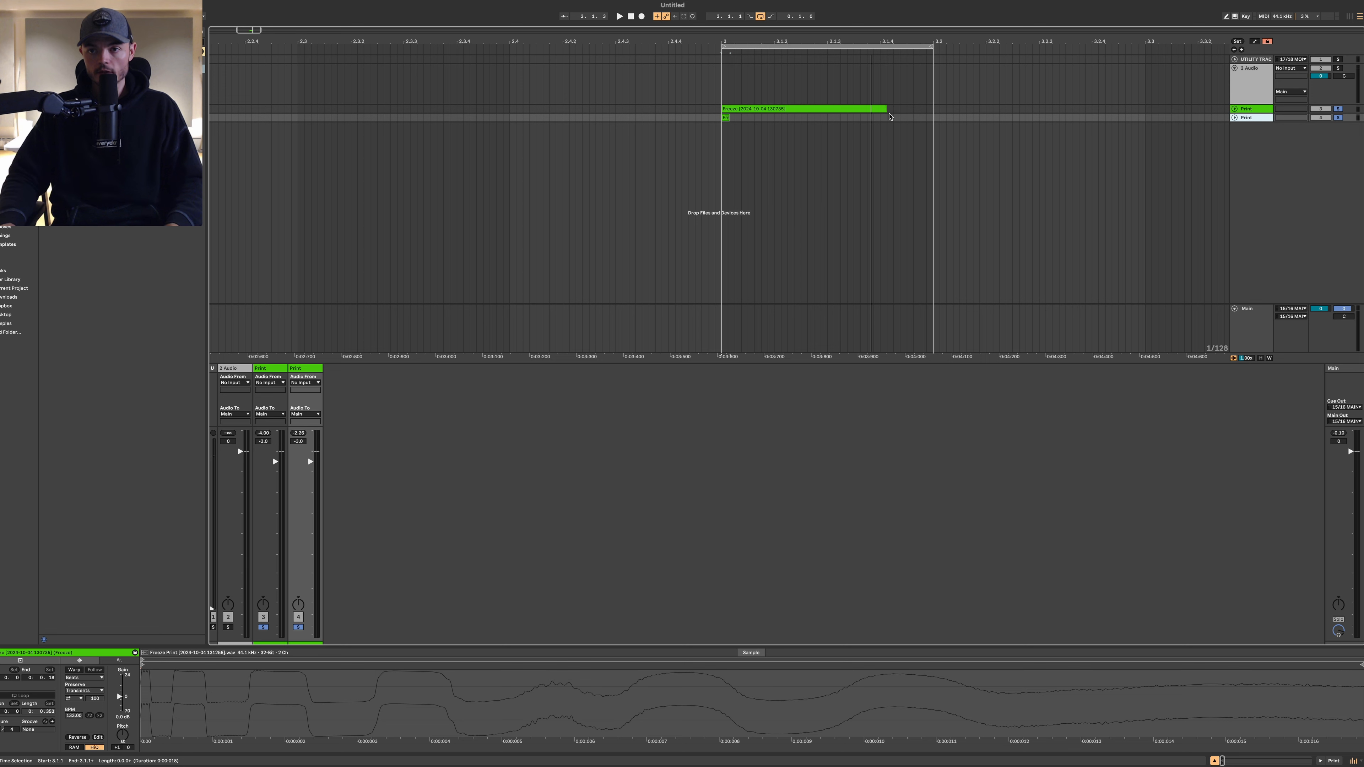
Step: Insert a new MIDI track below the Print tracks and create an empty MIDI clip over the one-beat loop region
{"action": "key", "text": "super+shift+t"}
{"action": "left_click_drag", "start_coordinate": [722, 143], "coordinate": [929, 157]}
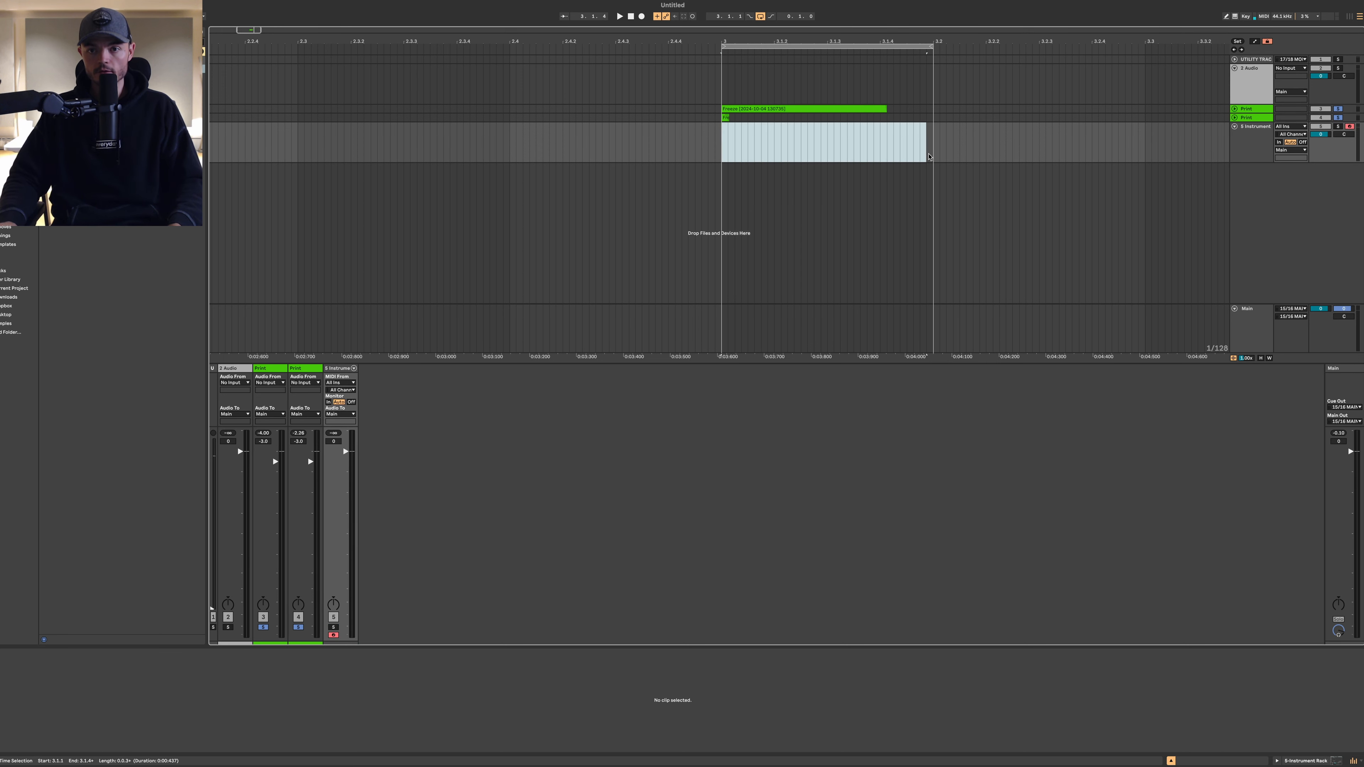
{"action": "key", "text": "super+shift+m"}
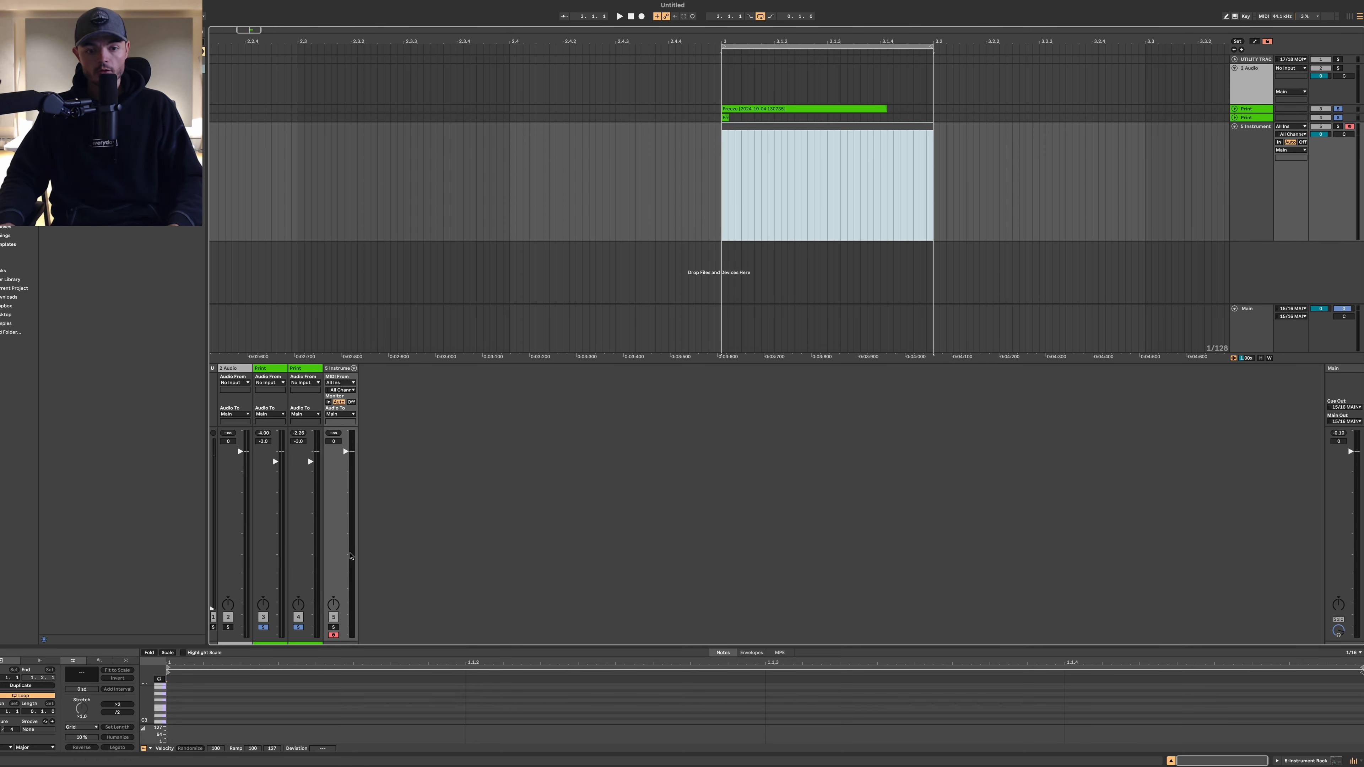
Step: Enlarge the note editor, add a 1/16 F note at the clip's start, and duplicate it three times to fill the beat
{"action": "left_click_drag", "start_coordinate": [466, 647], "coordinate": [466, 440]}
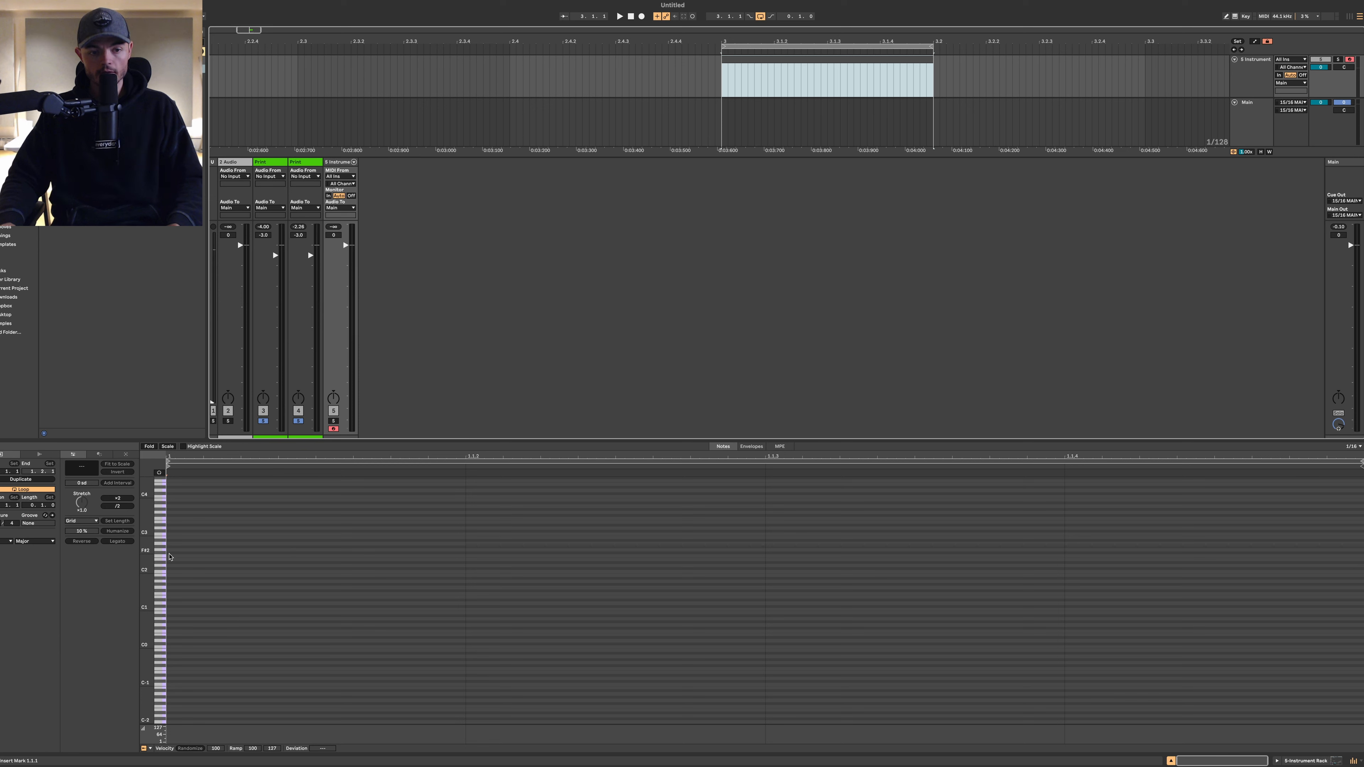
{"action": "double_click", "coordinate": [170, 557]}
{"action": "key", "text": "super+d"}
{"action": "key", "text": "super+d"}
{"action": "key", "text": "super+d"}
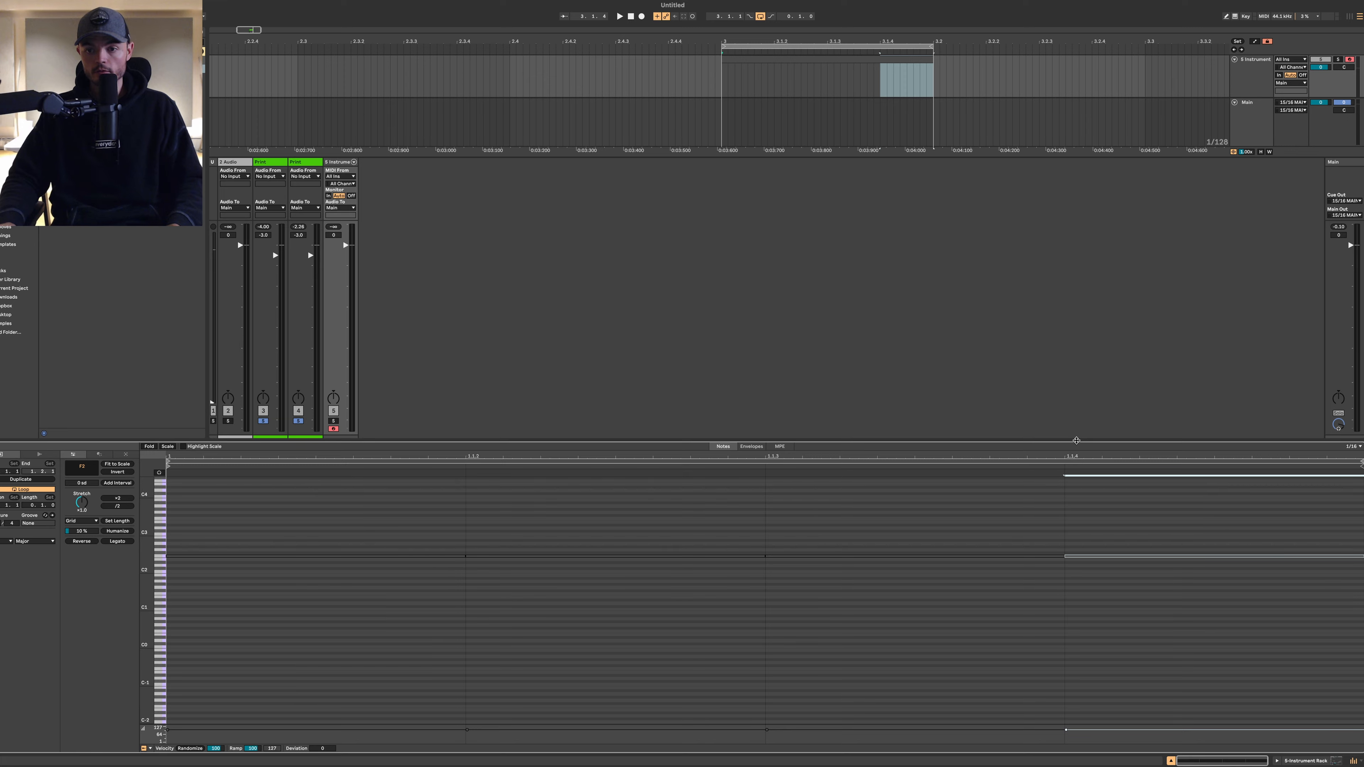
{"action": "left_click_drag", "start_coordinate": [1076, 441], "coordinate": [1077, 647]}
{"action": "left_click", "coordinate": [1234, 152]}
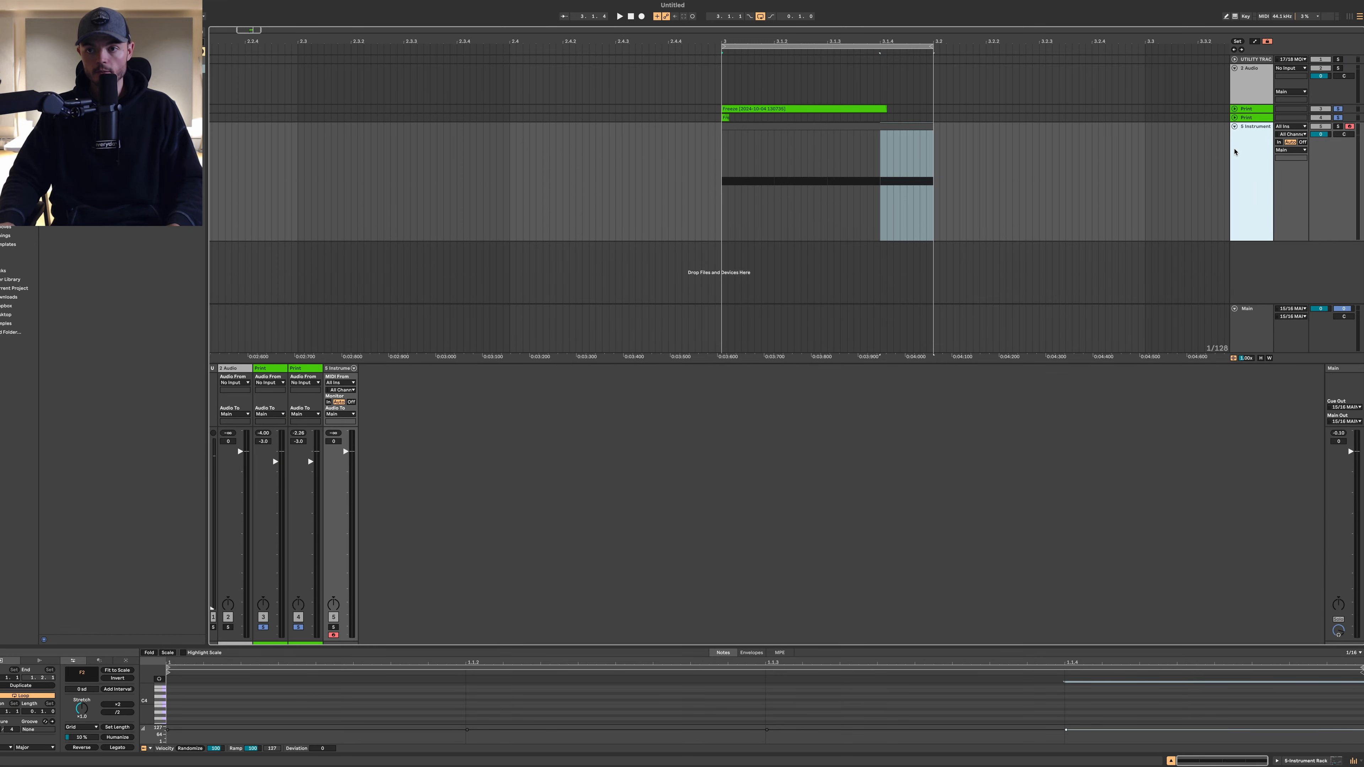
Step: Solo the new instrument track, open its Serum synth window, and set oscillator A's random phase to 0%
{"action": "left_click", "coordinate": [1337, 127]}
{"action": "key", "text": "space"}
{"action": "key", "text": "shift+Tab"}
{"action": "key", "text": "space"}
{"action": "key", "text": "super+alt+p"}
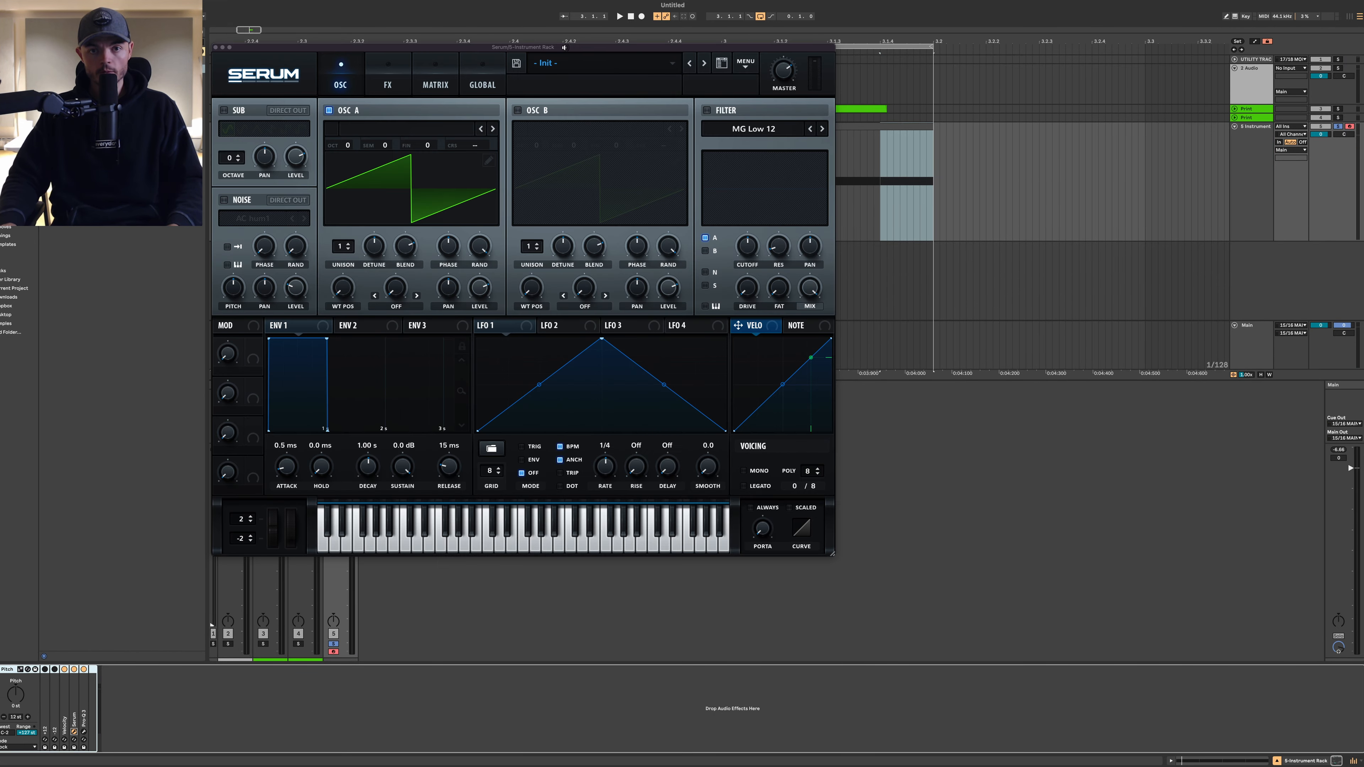
{"action": "left_click_drag", "start_coordinate": [564, 47], "coordinate": [783, 247]}
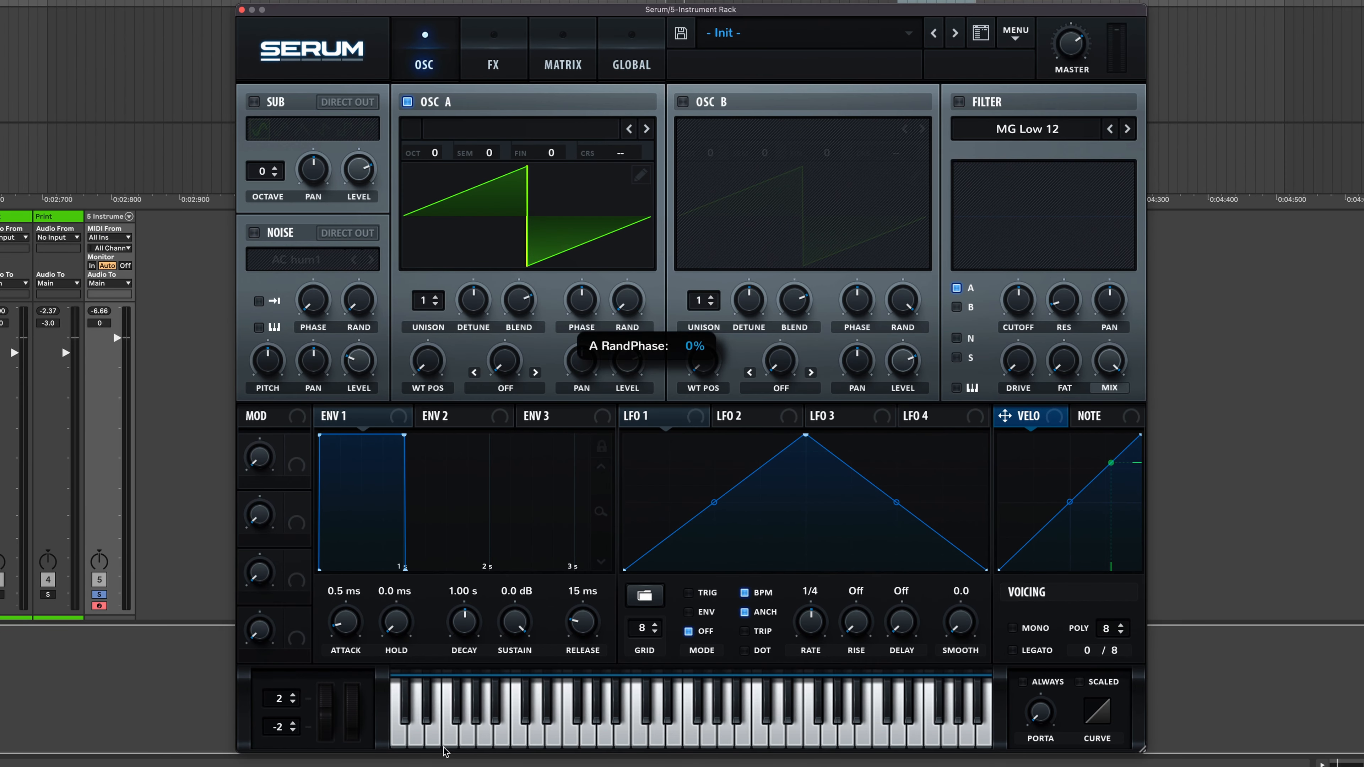
Step: While the loop plays, set Env 1 to 390 ms decay and -15.7 dB sustain, oscillator A to -2 octaves, and the master volume to 82%
{"action": "key", "text": "space"}
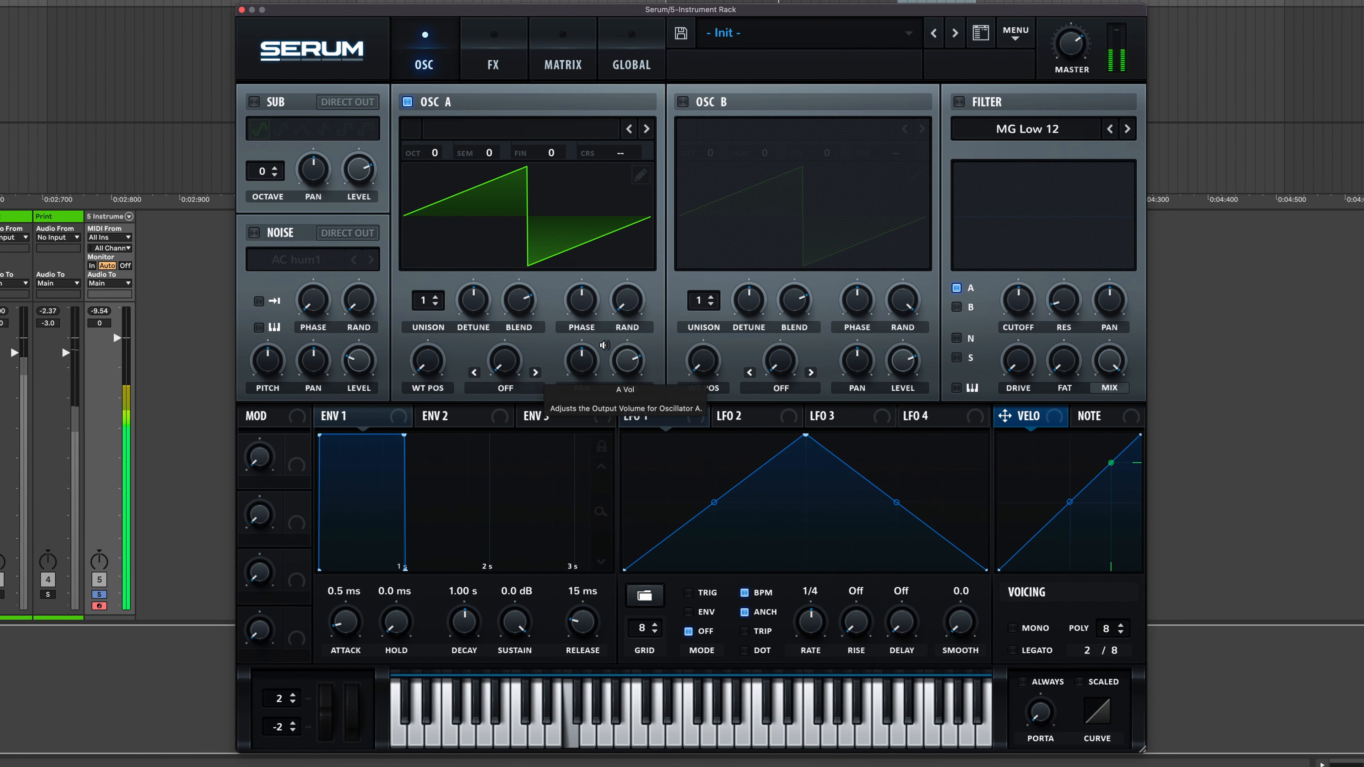
{"action": "left_click_drag", "start_coordinate": [404, 434], "coordinate": [351, 515]}
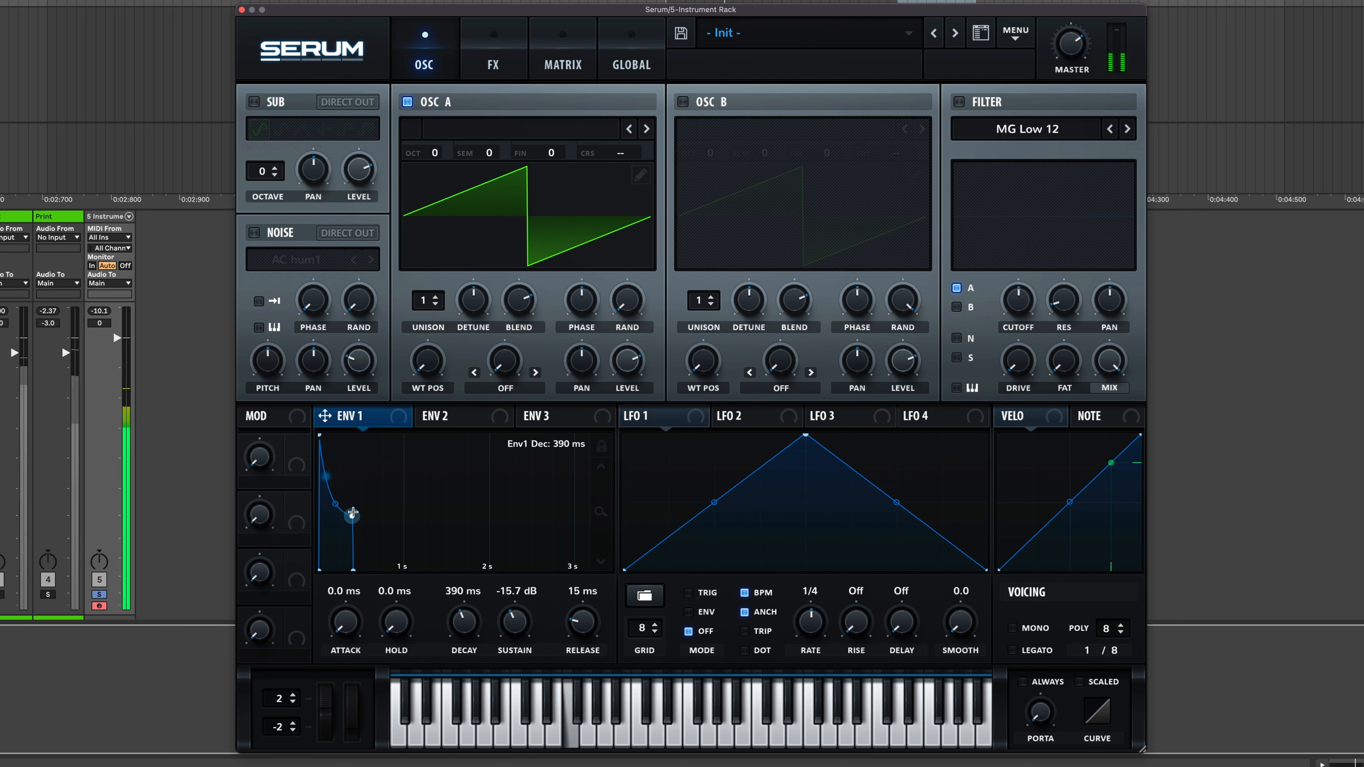
{"action": "left_click", "coordinate": [434, 153]}
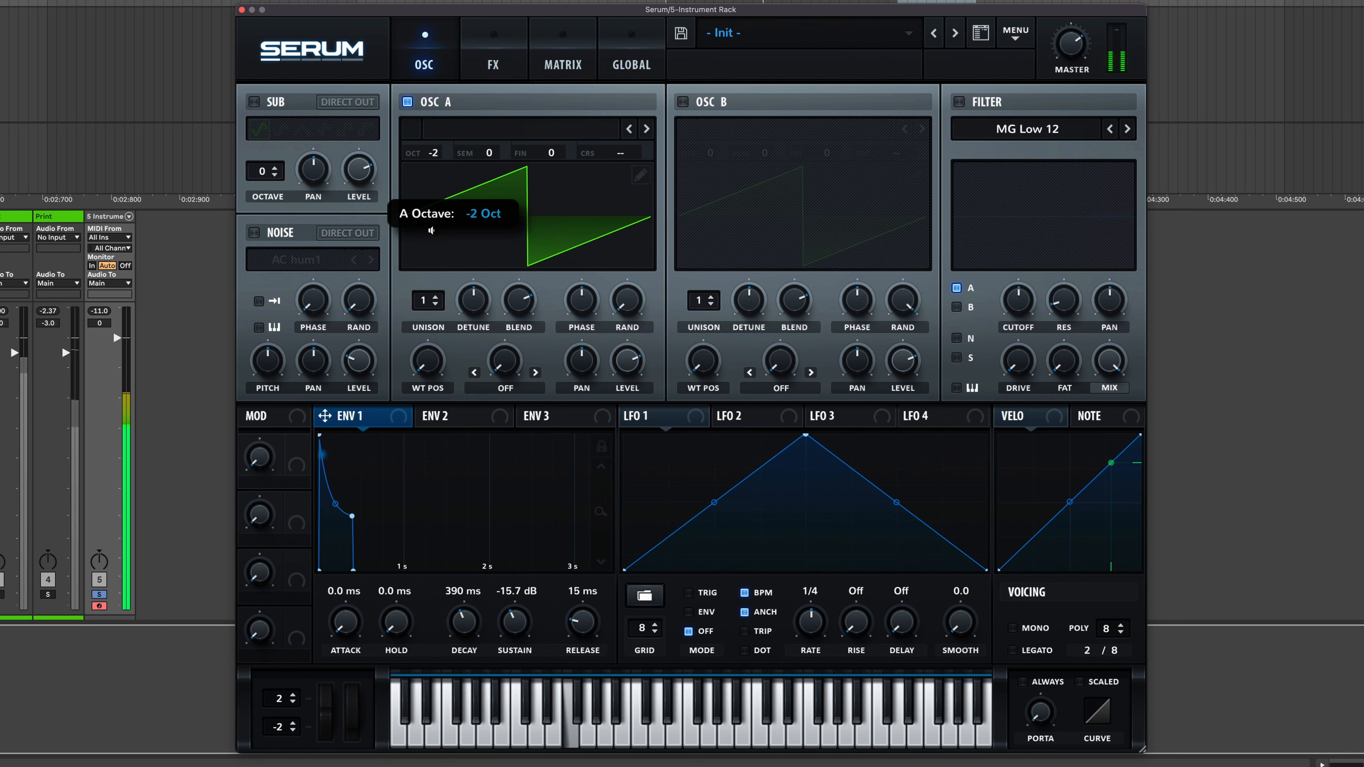
{"action": "mouse_move", "coordinate": [1069, 33]}
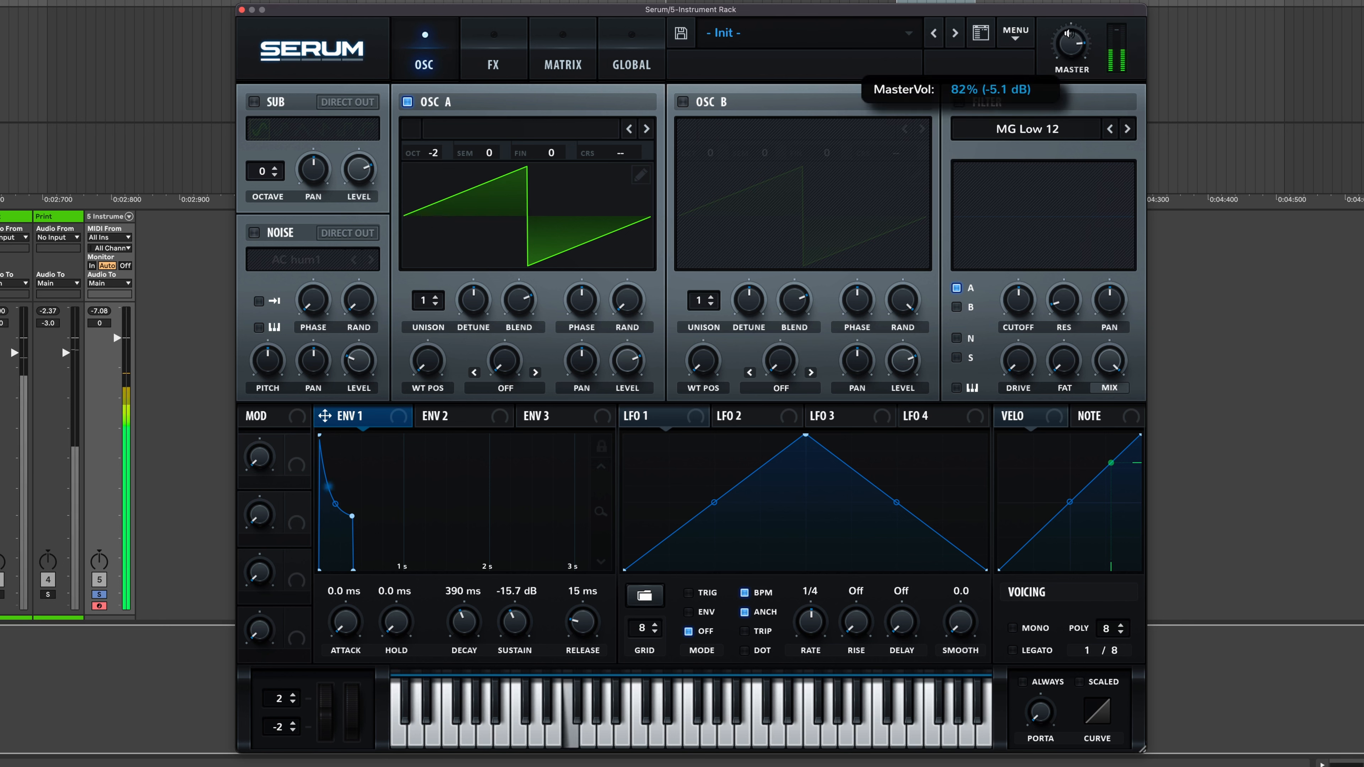
Step: Enable Serum's MG Low 12 filter with a lowered cutoff modulated by Env 2, copied from Env 1, and set the master volume to 89%
{"action": "left_click", "coordinate": [959, 102]}
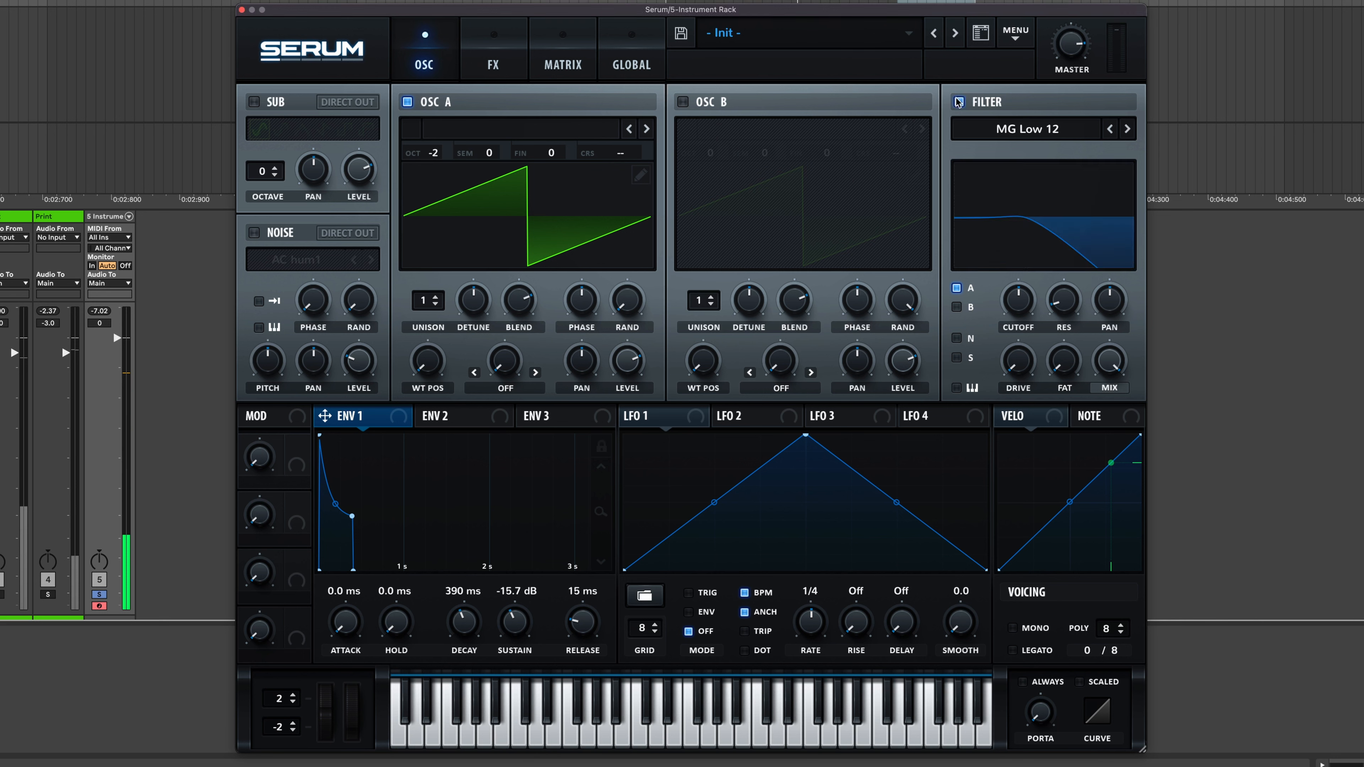
{"action": "left_click_drag", "start_coordinate": [1019, 304], "coordinate": [998, 302]}
{"action": "left_click", "coordinate": [466, 421]}
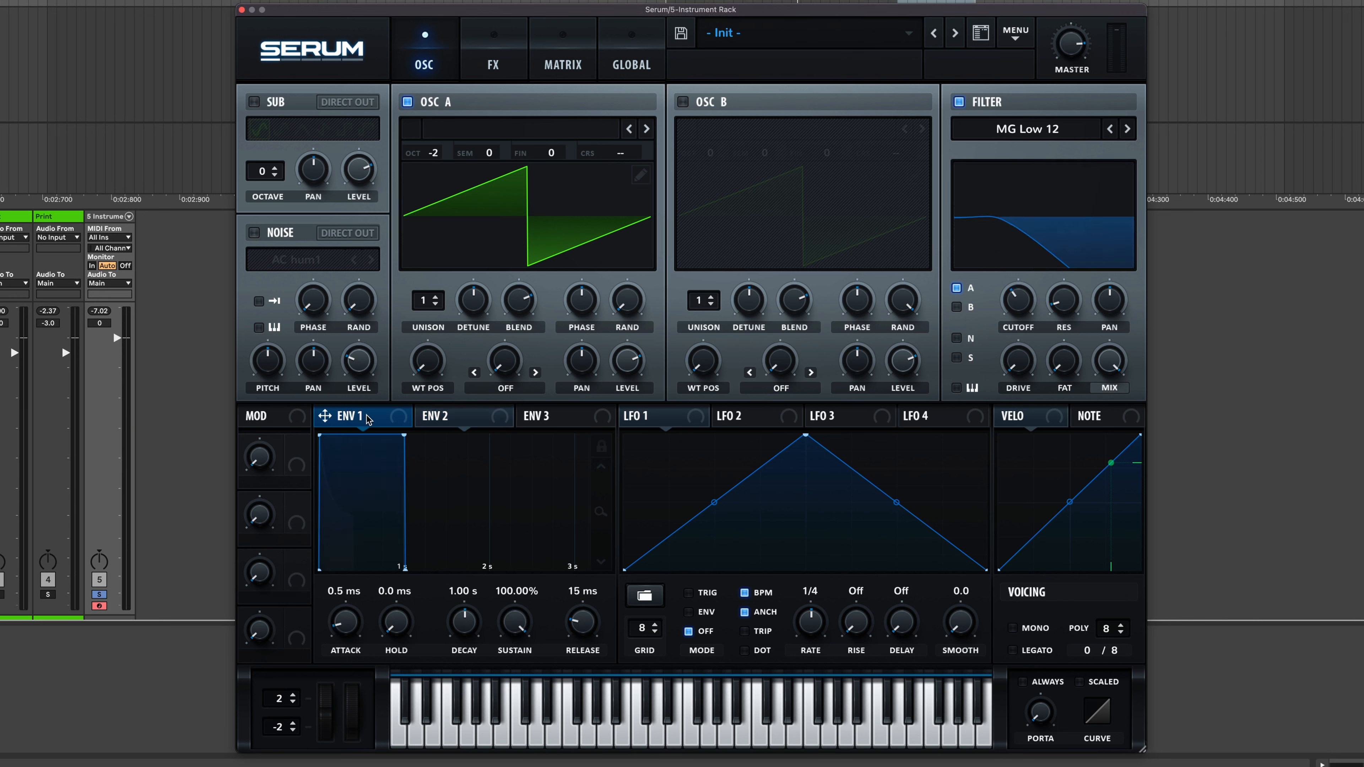
{"action": "left_click_drag", "start_coordinate": [367, 420], "coordinate": [1004, 287]}
{"action": "left_click", "coordinate": [460, 421]}
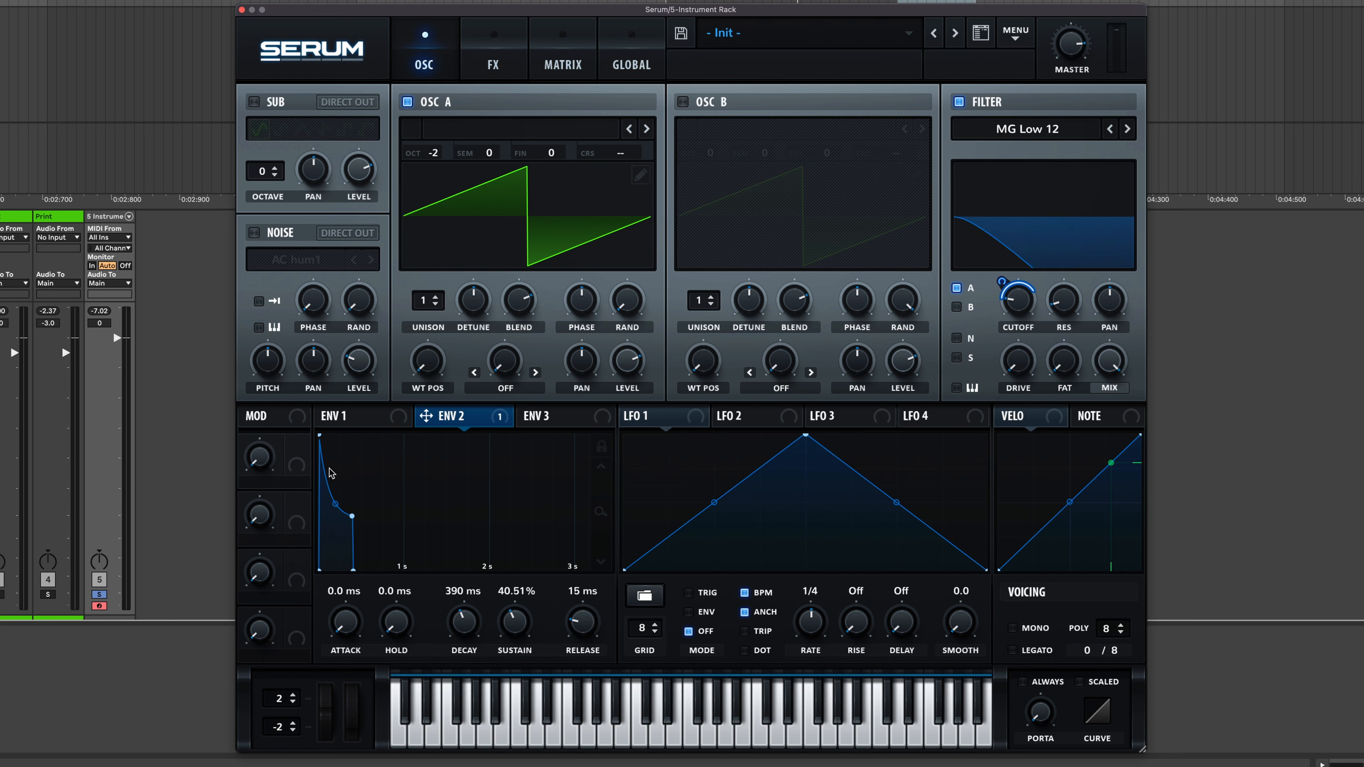
{"action": "left_click_drag", "start_coordinate": [1027, 298], "coordinate": [1028, 316]}
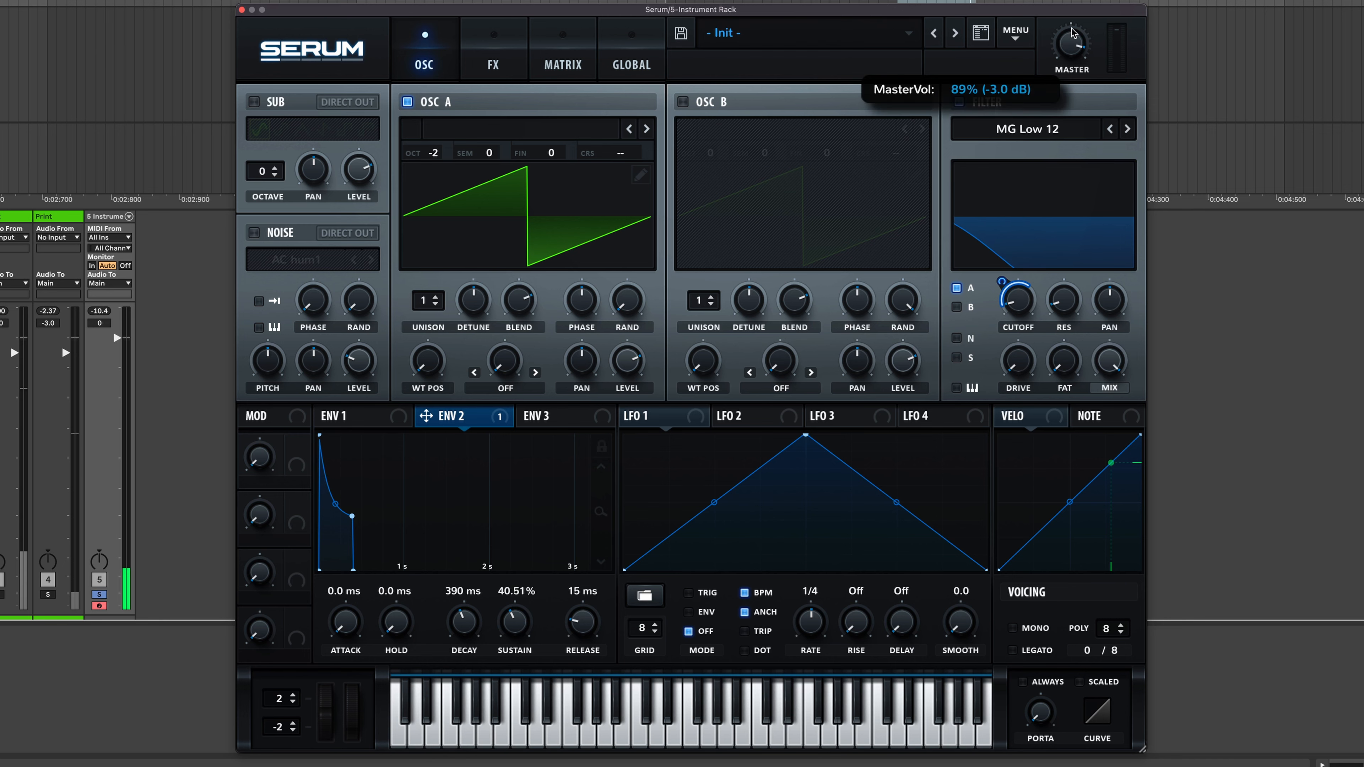
Step: Expand the first Print track in the arrangement and move the Serum window clear of its waveform
{"action": "scroll", "coordinate": [823, 214], "scroll_direction": "down", "scroll_amount": 3}
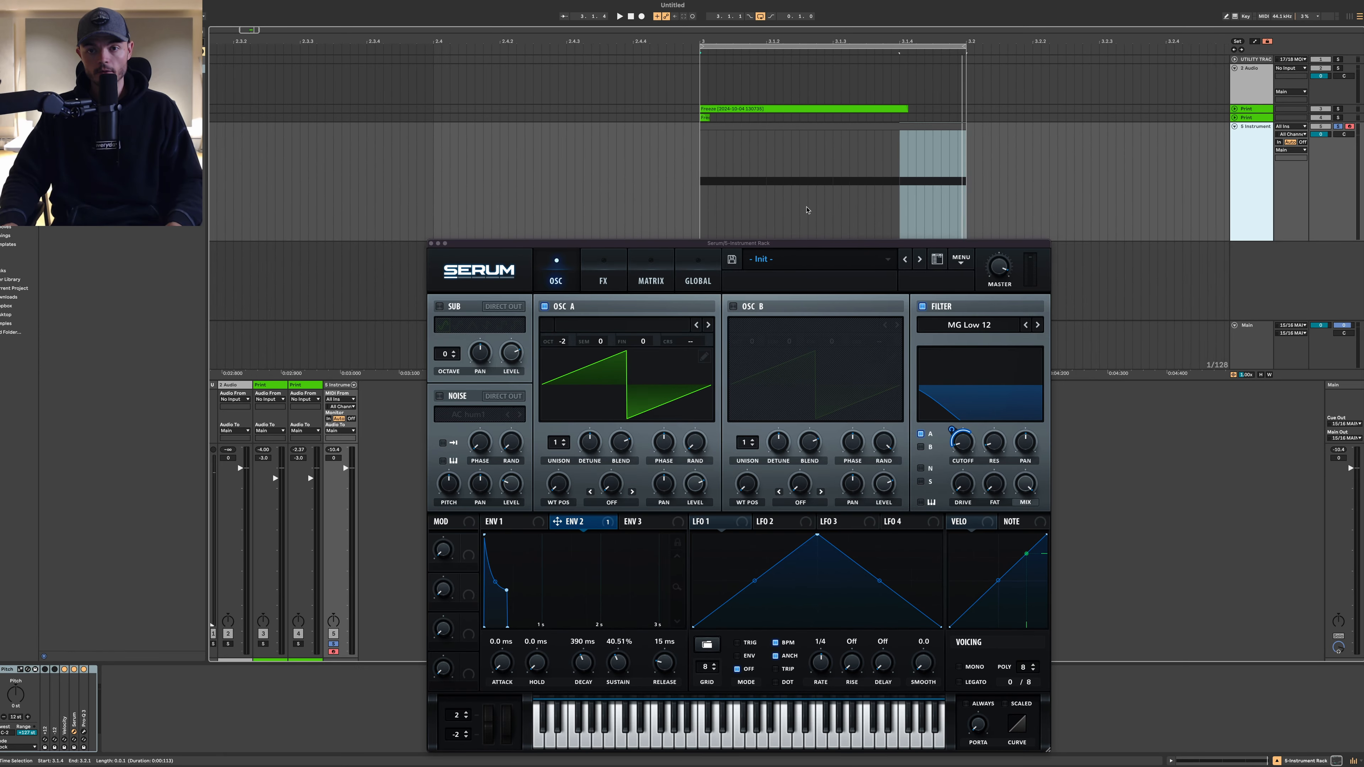
{"action": "scroll", "coordinate": [845, 147], "scroll_direction": "up", "scroll_amount": 2}
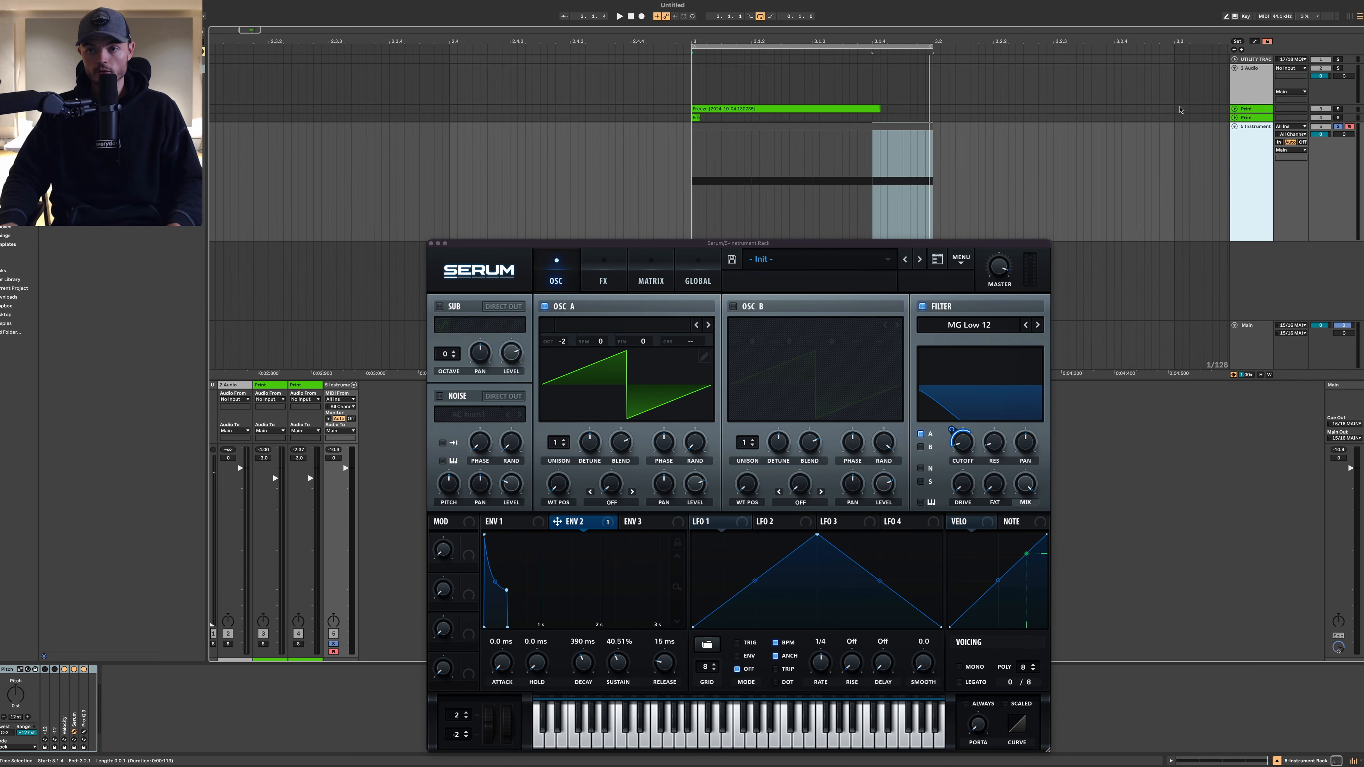
{"action": "left_click", "coordinate": [1236, 109]}
{"action": "scroll", "coordinate": [911, 190], "scroll_direction": "down", "scroll_amount": 2}
{"action": "left_click_drag", "start_coordinate": [814, 246], "coordinate": [1057, 314]}
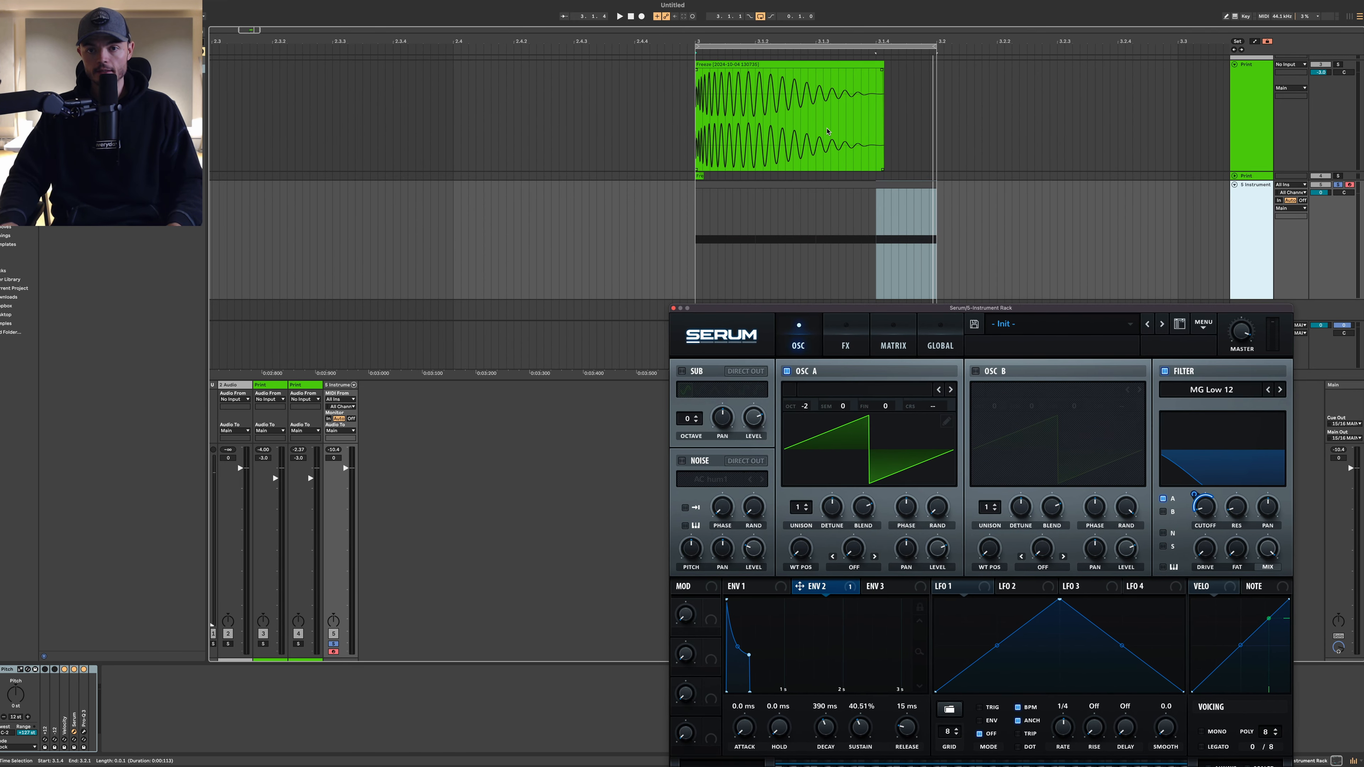
Step: Shorten the kick clip on the first Print track to end just past 3.1.2 and give its tail a fade-out
{"action": "scroll", "coordinate": [833, 131], "scroll_direction": "up", "scroll_amount": 3}
{"action": "left_click", "coordinate": [969, 66]}
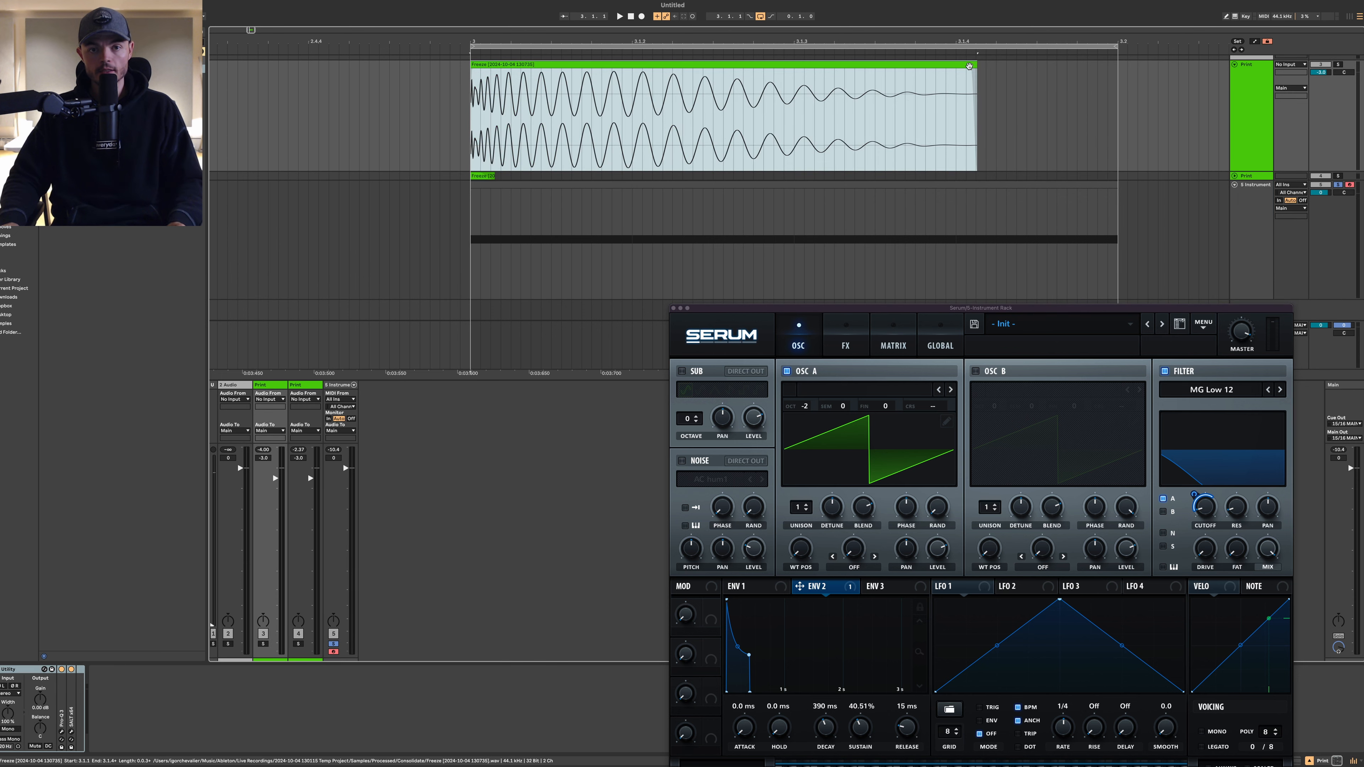
{"action": "scroll", "coordinate": [953, 86], "scroll_direction": "up", "scroll_amount": 3}
{"action": "scroll", "coordinate": [953, 86], "scroll_direction": "down", "scroll_amount": 4}
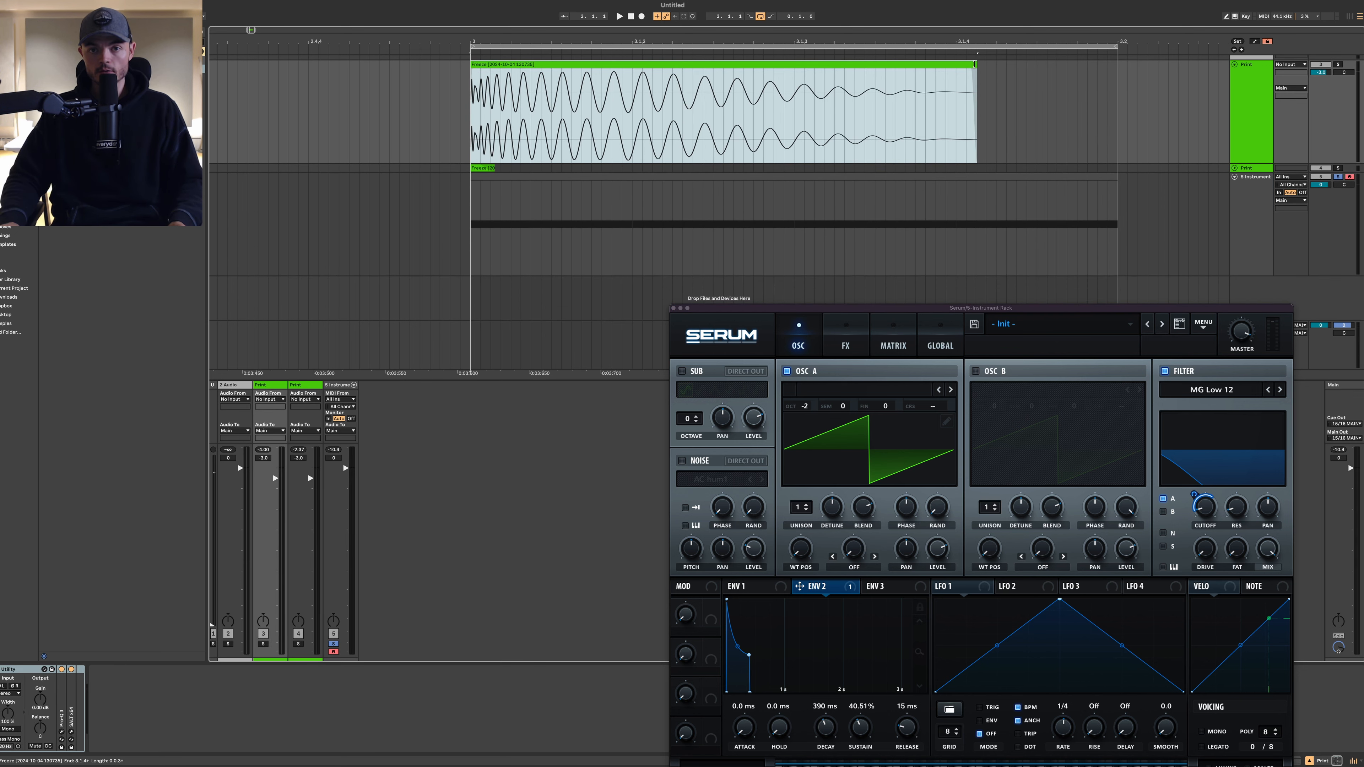
{"action": "left_click_drag", "start_coordinate": [974, 64], "coordinate": [683, 83]}
{"action": "left_click_drag", "start_coordinate": [741, 63], "coordinate": [661, 76]}
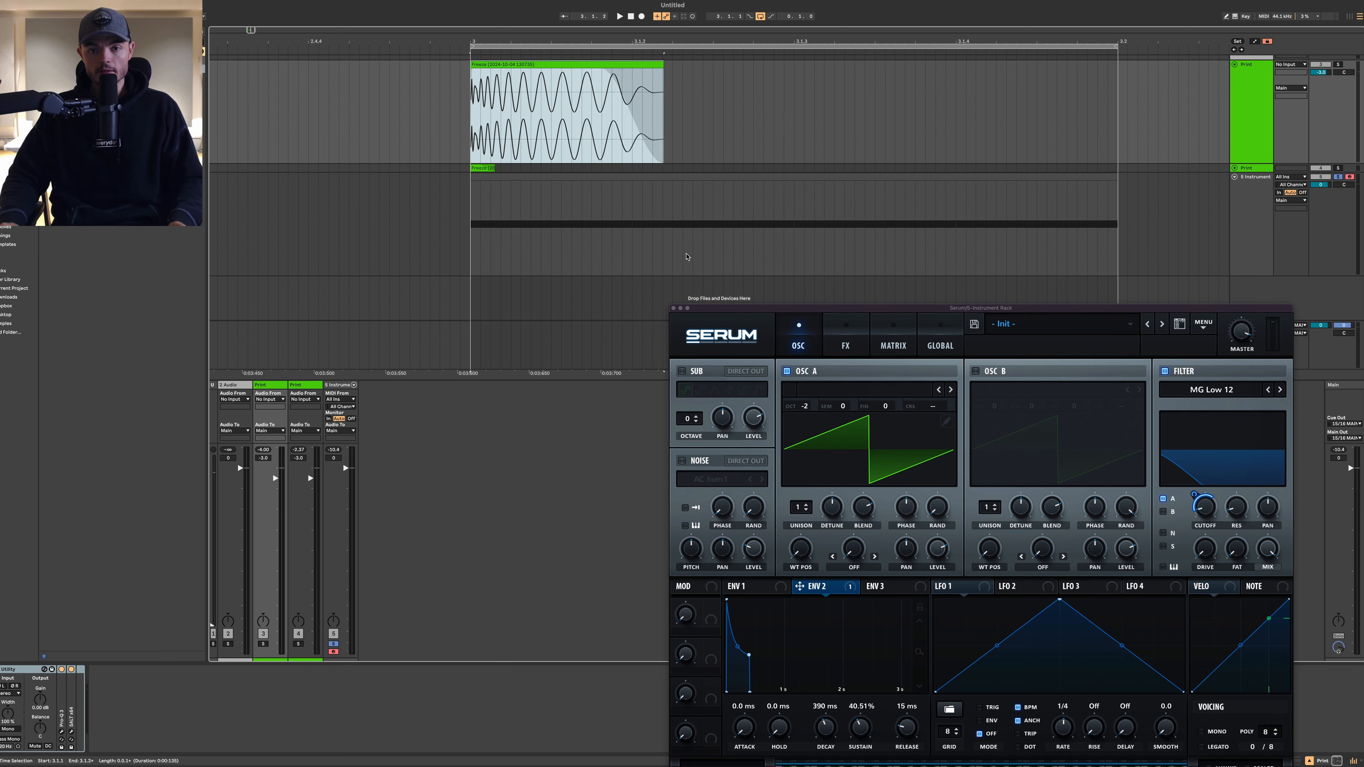
{"action": "scroll", "coordinate": [687, 257], "scroll_direction": "up", "scroll_amount": 3}
{"action": "scroll", "coordinate": [687, 256], "scroll_direction": "up", "scroll_amount": 3}
{"action": "scroll", "coordinate": [687, 257], "scroll_direction": "down", "scroll_amount": 10}
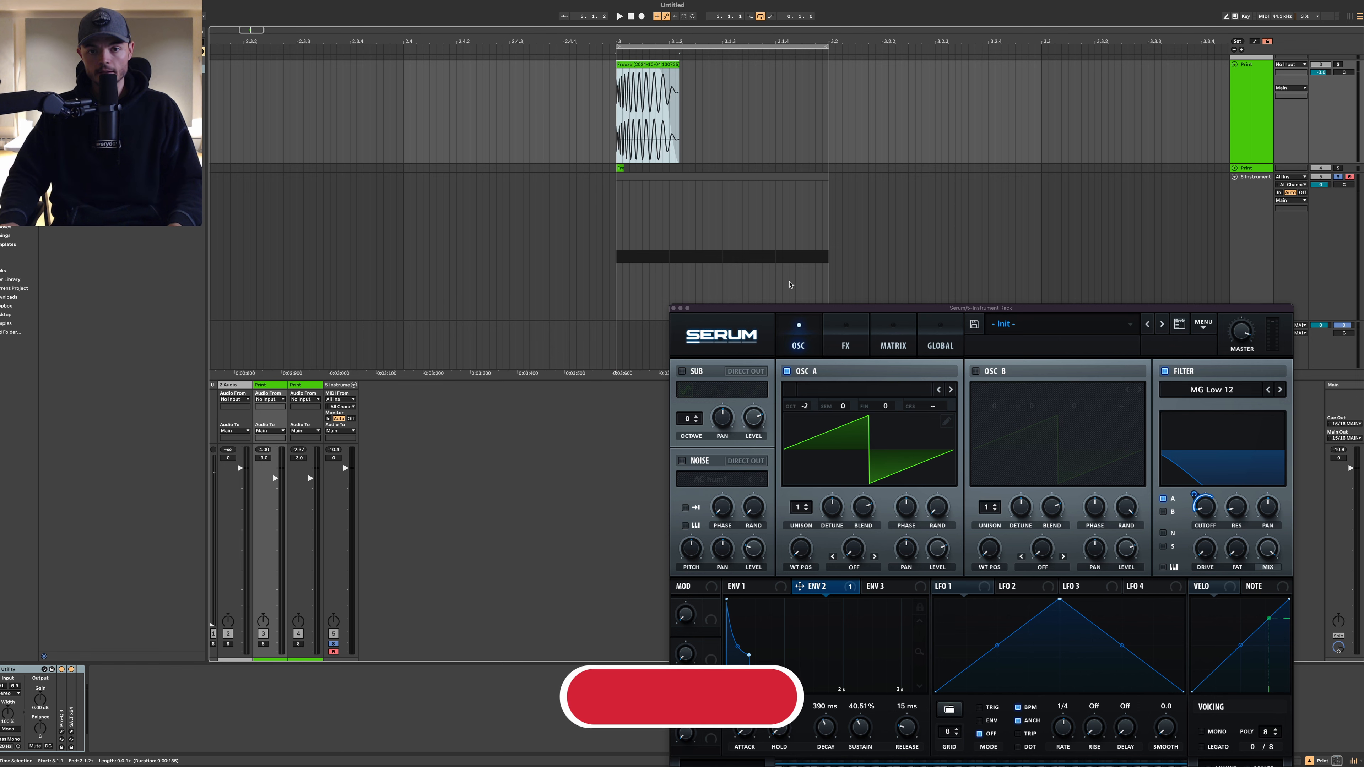
{"action": "key", "text": "z"}
{"action": "left_click_drag", "start_coordinate": [645, 68], "coordinate": [741, 63]}
{"action": "key", "text": "super+z"}
Step: Examine where the kick clip's faded tail overlaps the MIDI clip on the instrument track
{"action": "left_click", "coordinate": [735, 119]}
{"action": "left_click", "coordinate": [723, 65]}
{"action": "left_click", "coordinate": [747, 108]}
{"action": "left_click_drag", "start_coordinate": [649, 118], "coordinate": [764, 232]}
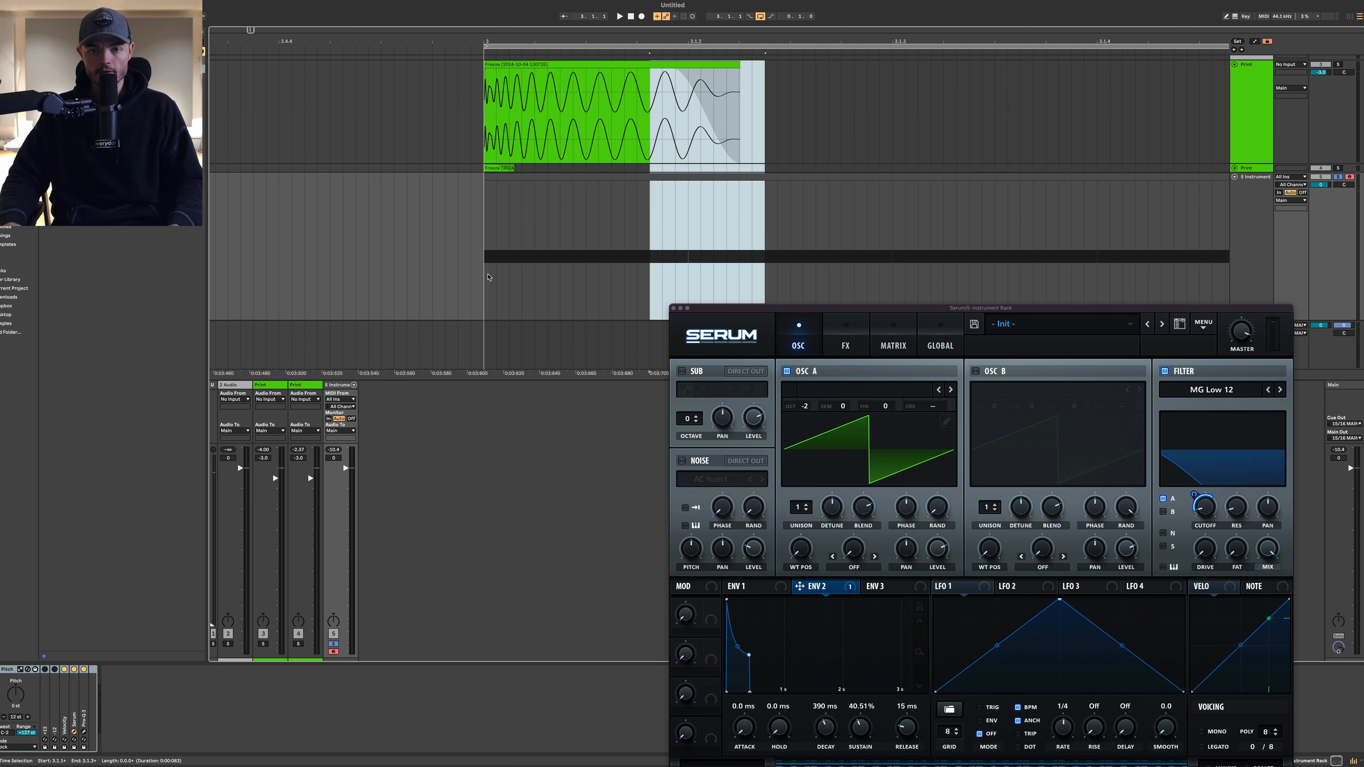
{"action": "left_click", "coordinate": [672, 66]}
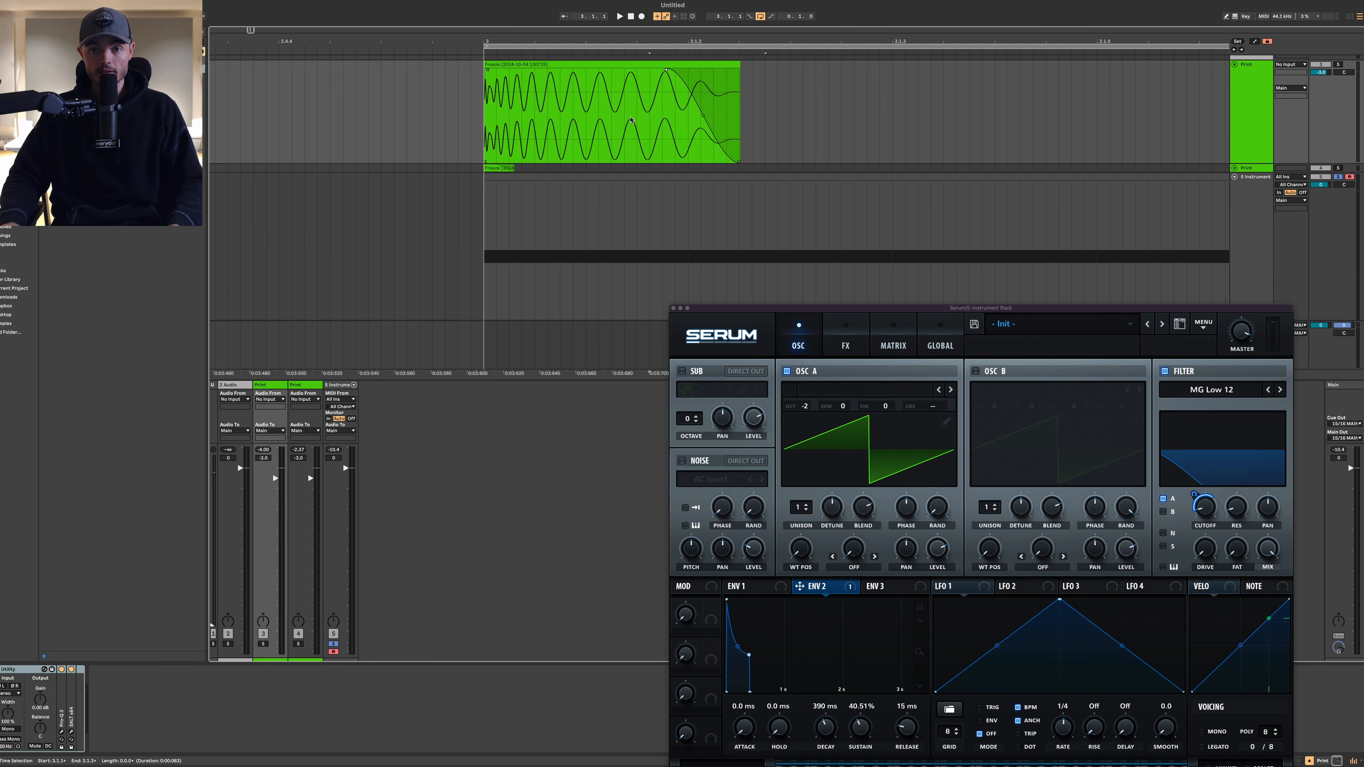
{"action": "left_click_drag", "start_coordinate": [631, 120], "coordinate": [826, 161]}
Step: Solo both Print tracks alongside the instrument track, audition all the layers together, and stop playback
{"action": "left_click", "coordinate": [1339, 64]}
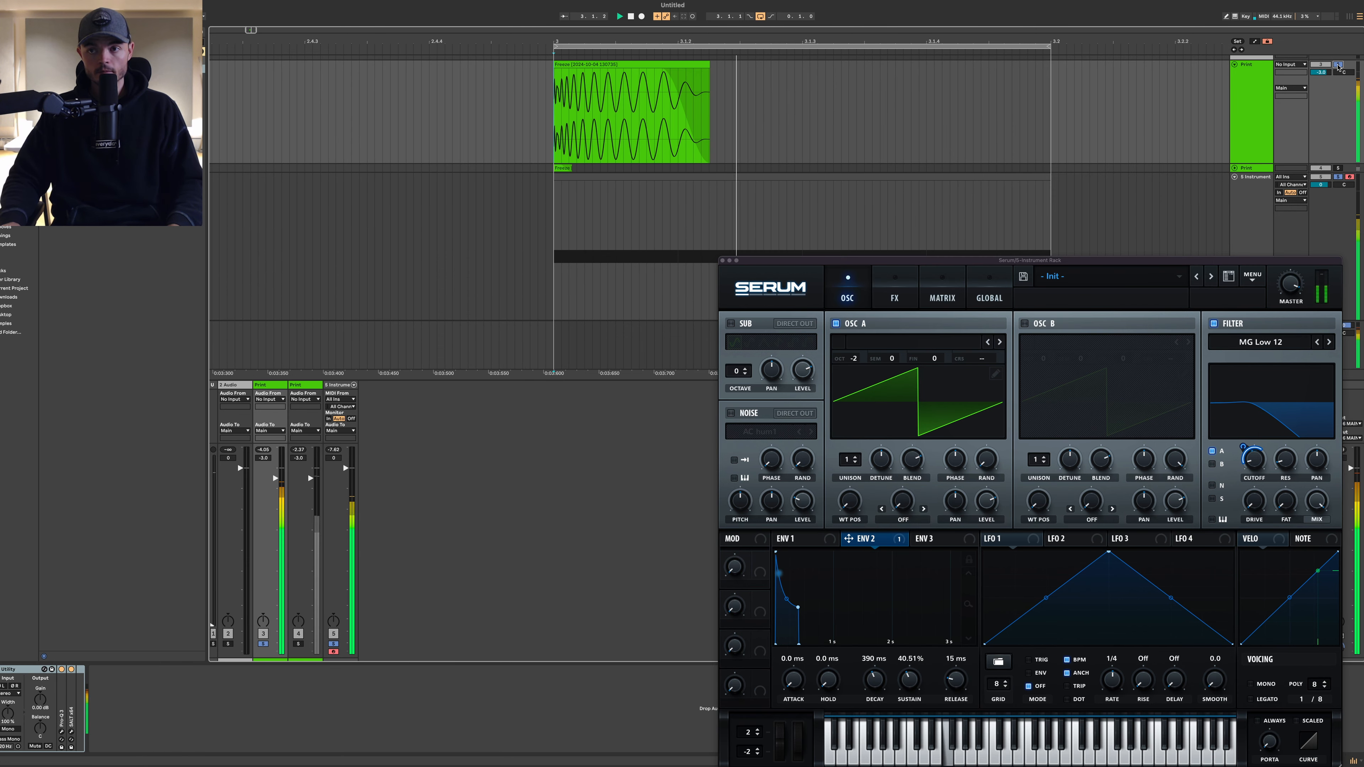
{"action": "left_click", "coordinate": [1338, 168]}
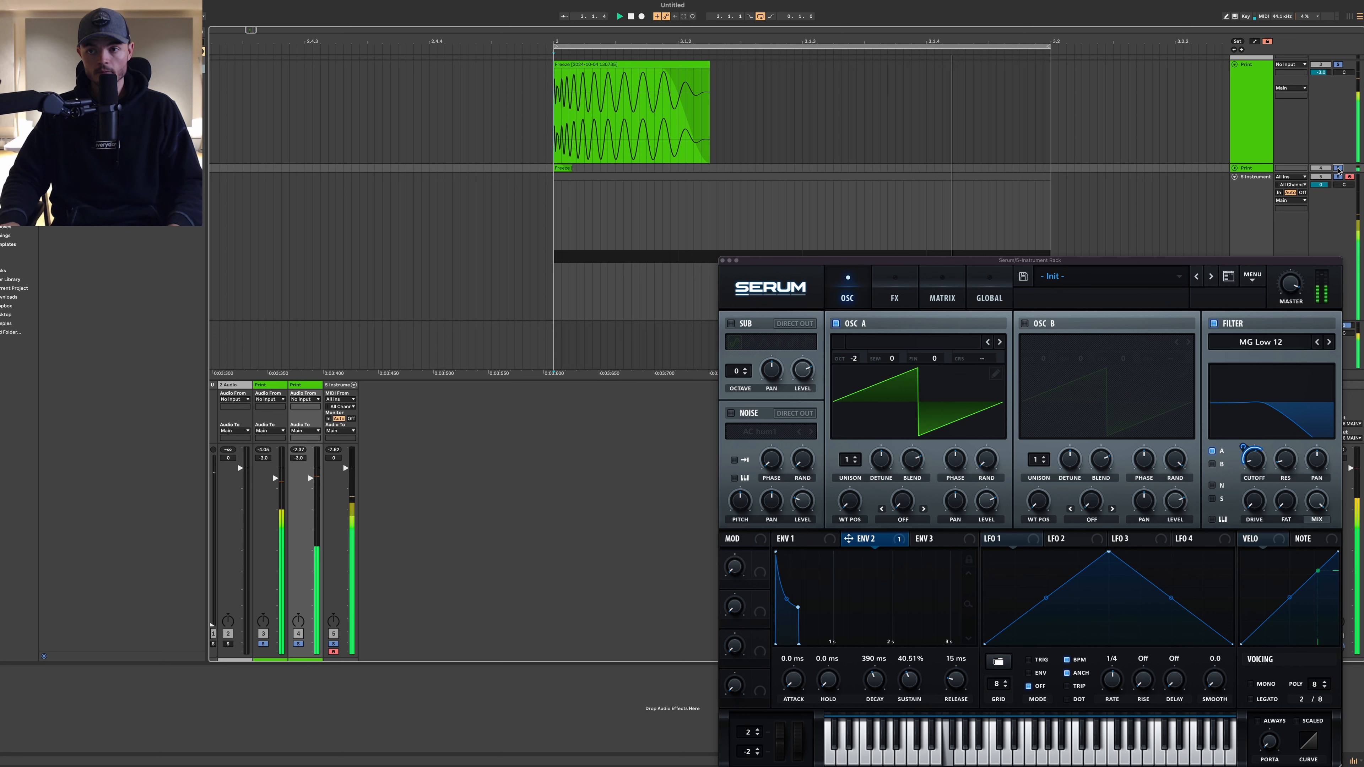
{"action": "key", "text": "space"}
Step: Close the Serum window and add a Utility effect after the rack on the instrument track
{"action": "left_click", "coordinate": [1252, 206]}
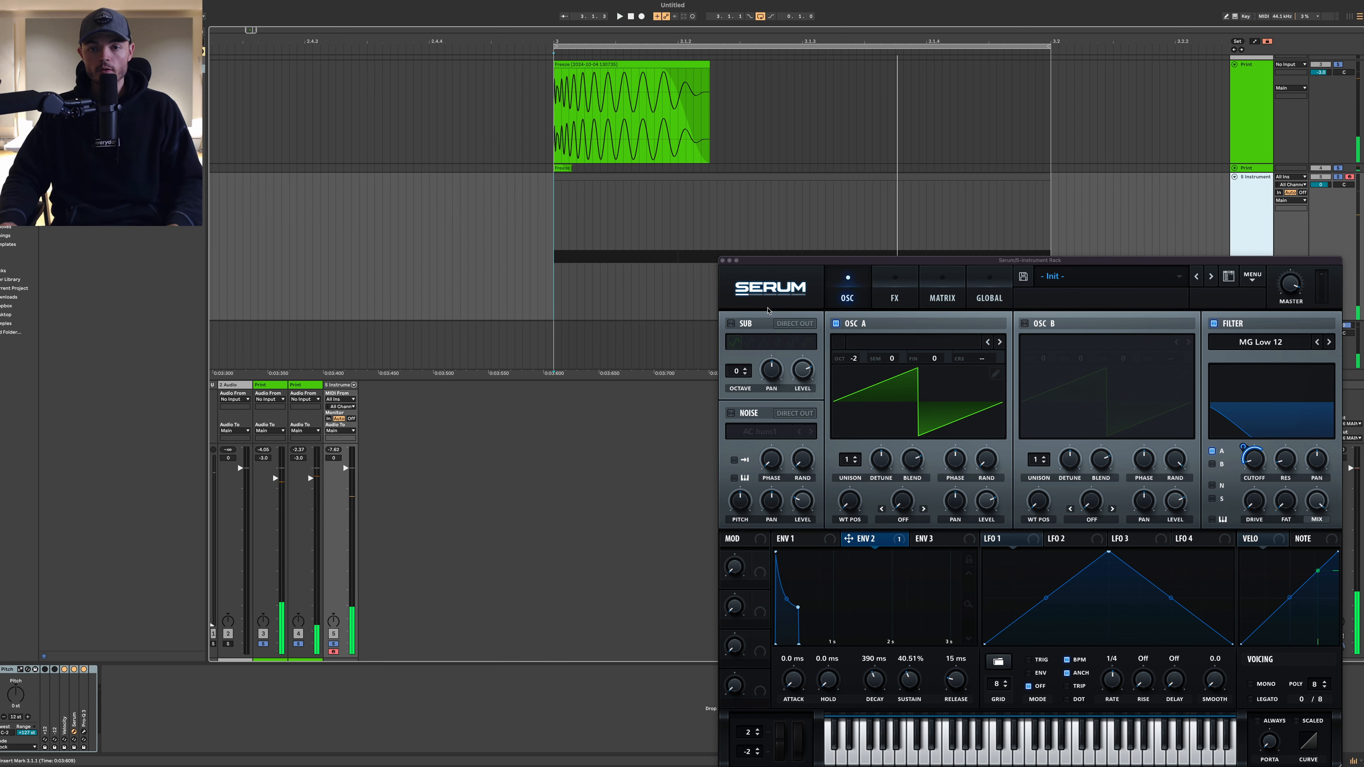
{"action": "left_click_drag", "start_coordinate": [835, 264], "coordinate": [858, 205]}
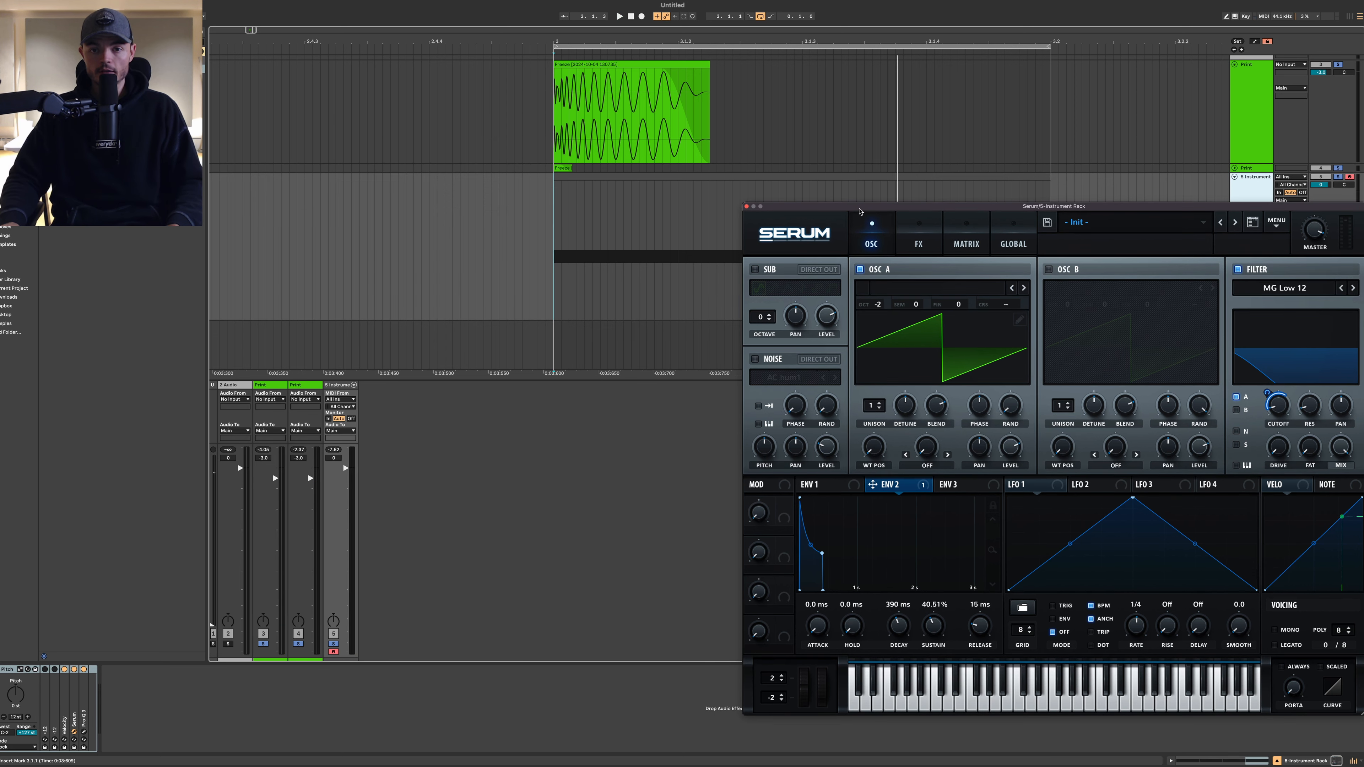
{"action": "left_click", "coordinate": [744, 203]}
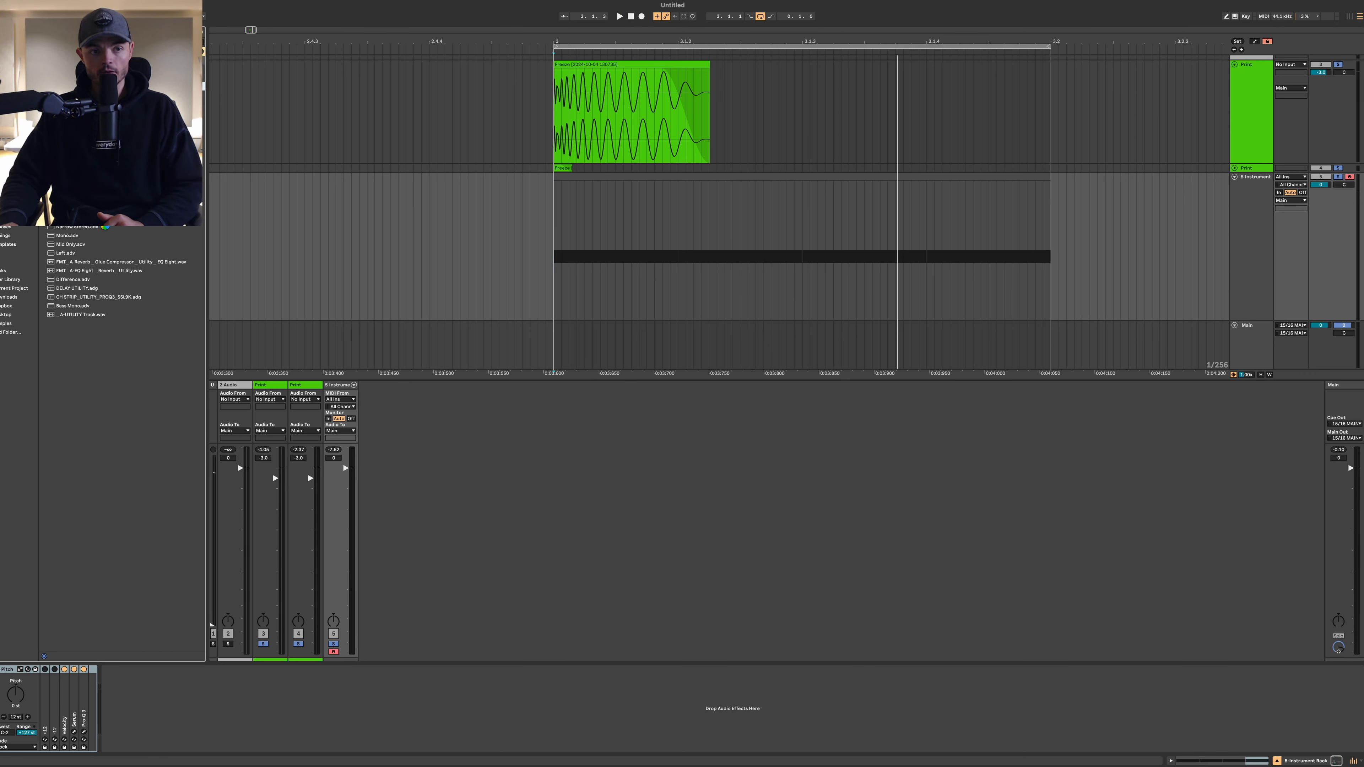
{"action": "left_click", "coordinate": [234, 674]}
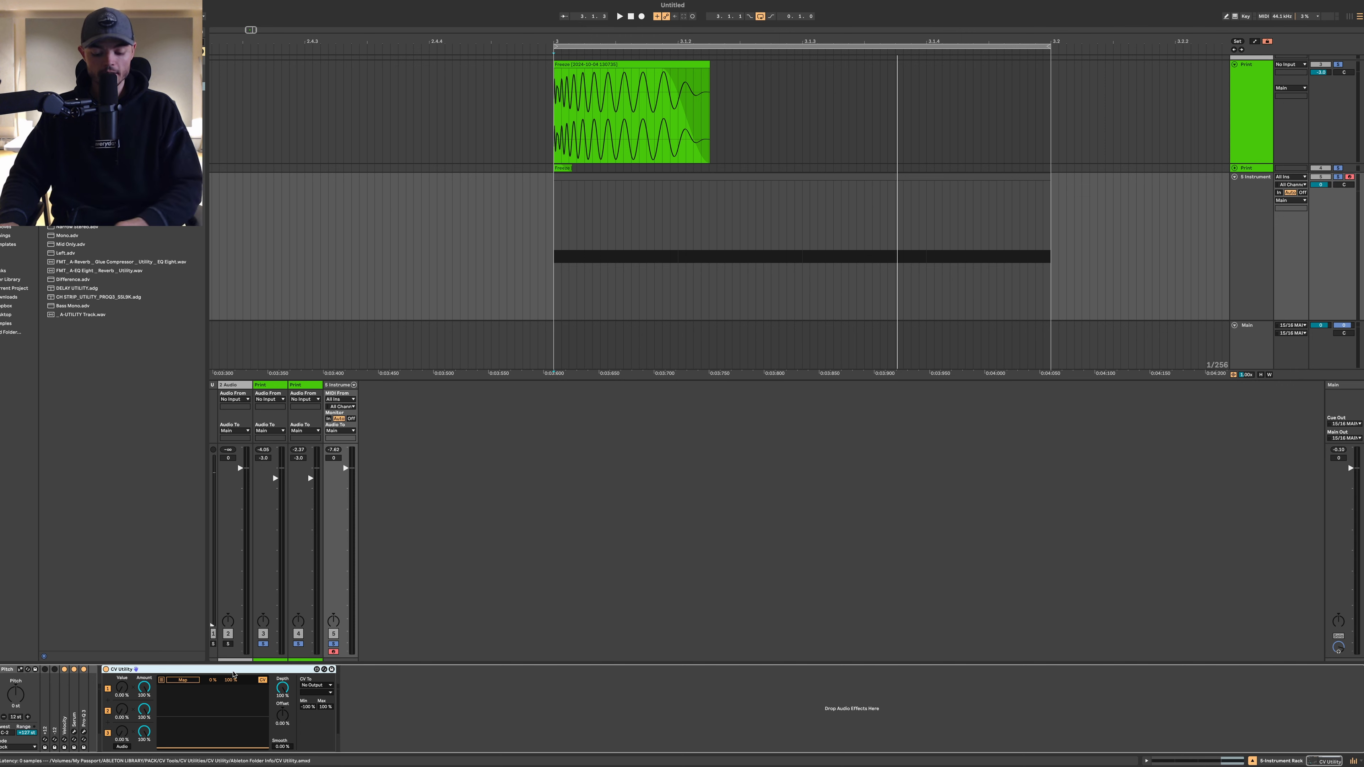
{"action": "key", "text": "Delete"}
{"action": "double_click", "coordinate": [86, 68]}
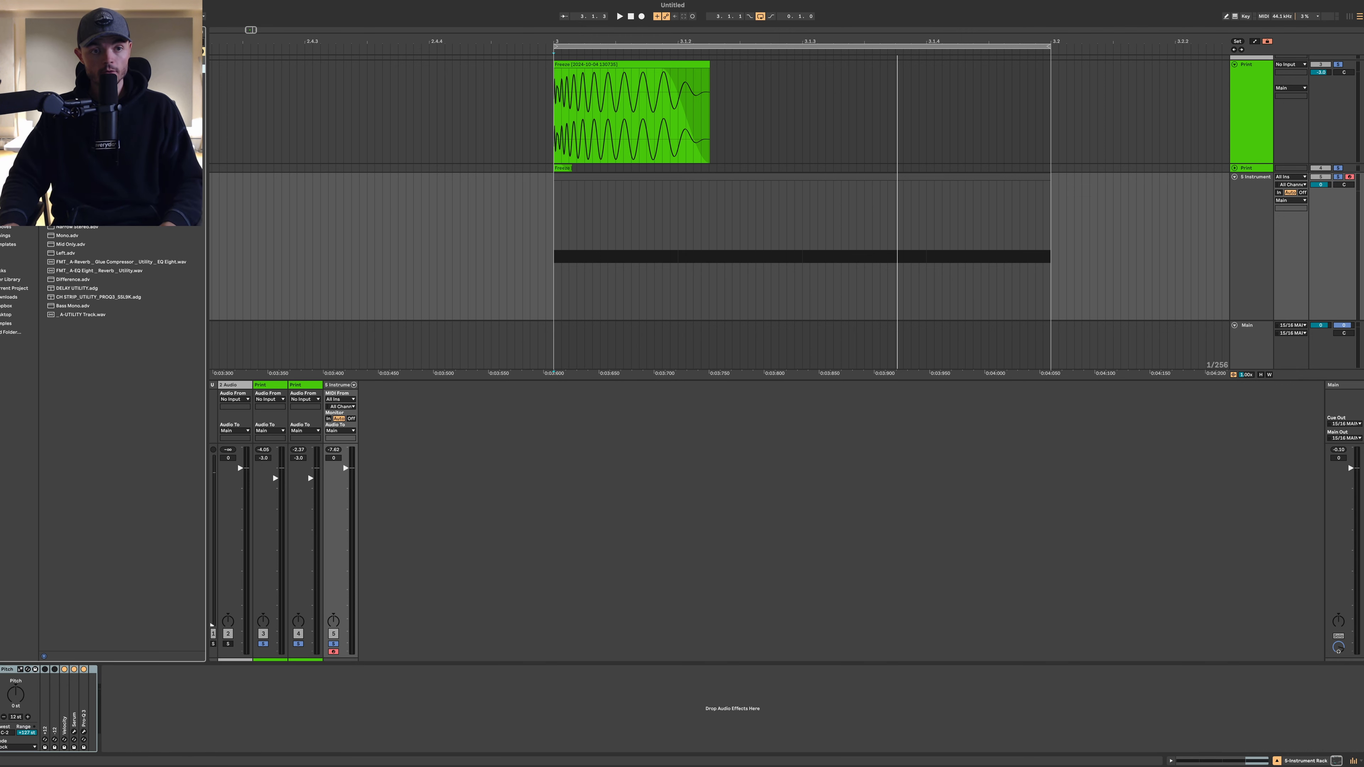
{"action": "left_click", "coordinate": [1240, 243]}
{"action": "left_click", "coordinate": [118, 713]}
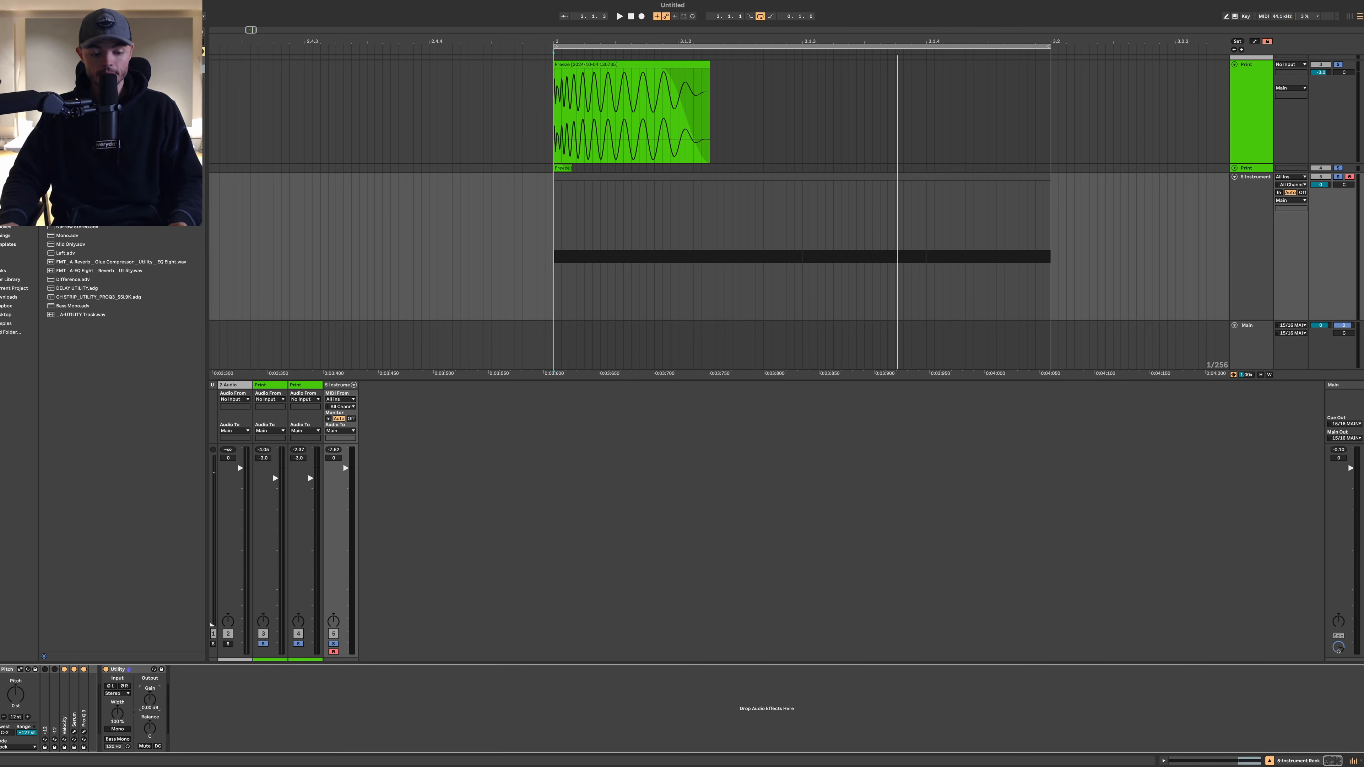
Step: Show automation and insert a rising S-curve for the Utility gain from bar 3 to the end of the kick clip
{"action": "key", "text": "a"}
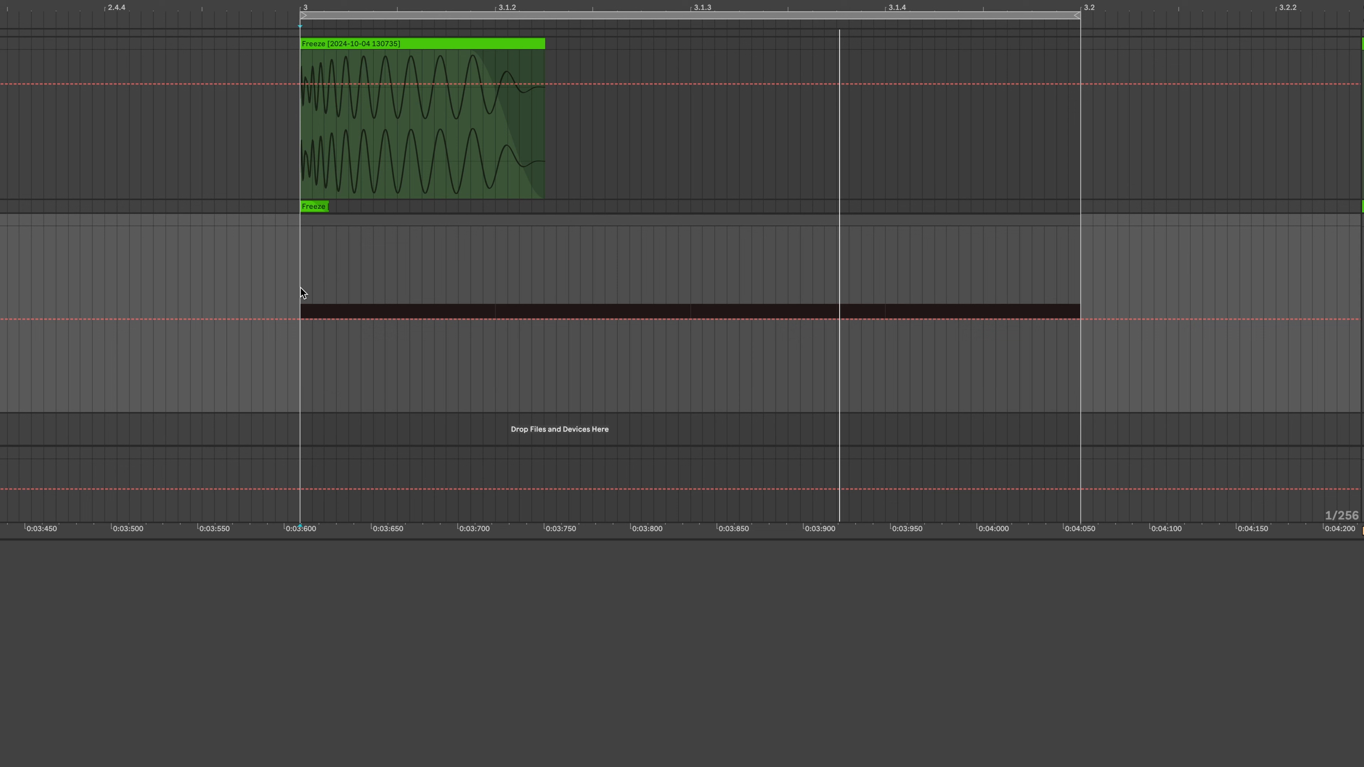
{"action": "left_click_drag", "start_coordinate": [301, 288], "coordinate": [543, 292]}
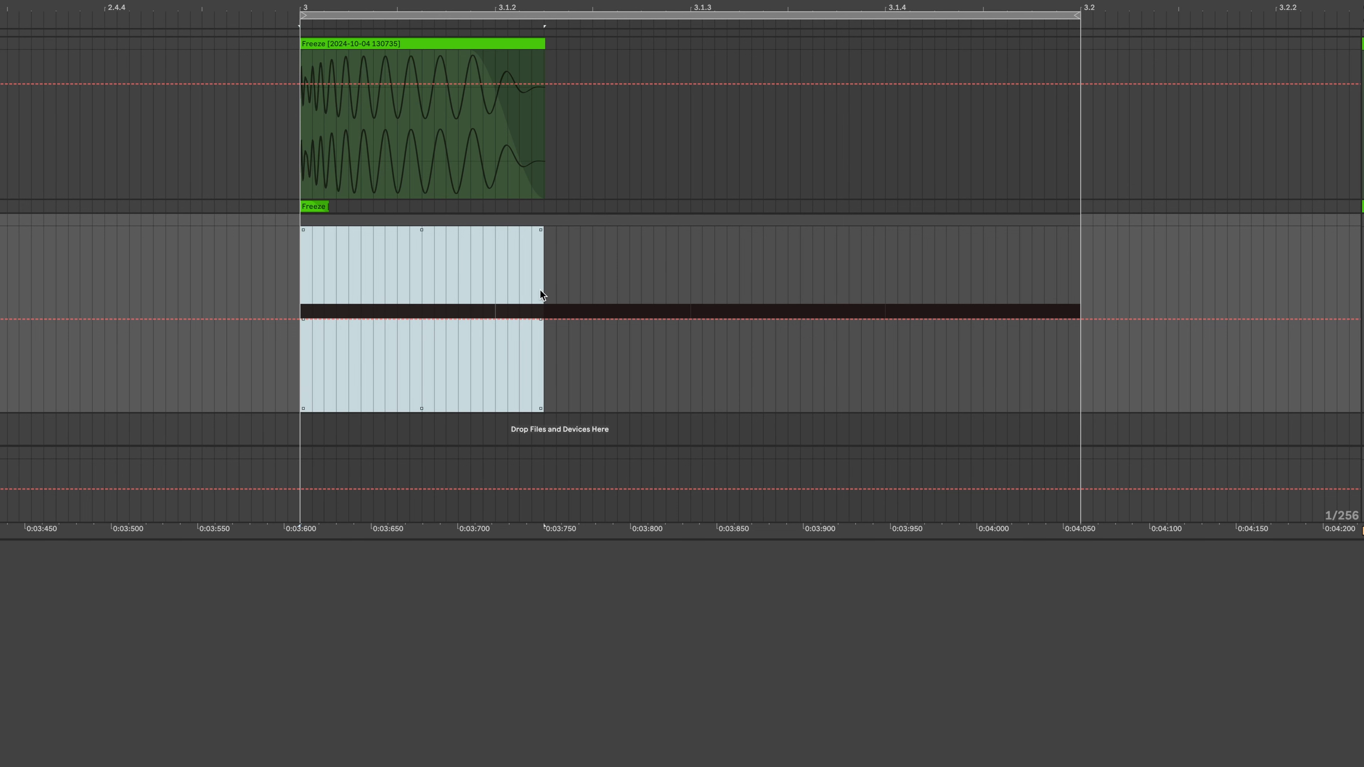
{"action": "right_click", "coordinate": [447, 317]}
{"action": "left_click", "coordinate": [545, 659]}
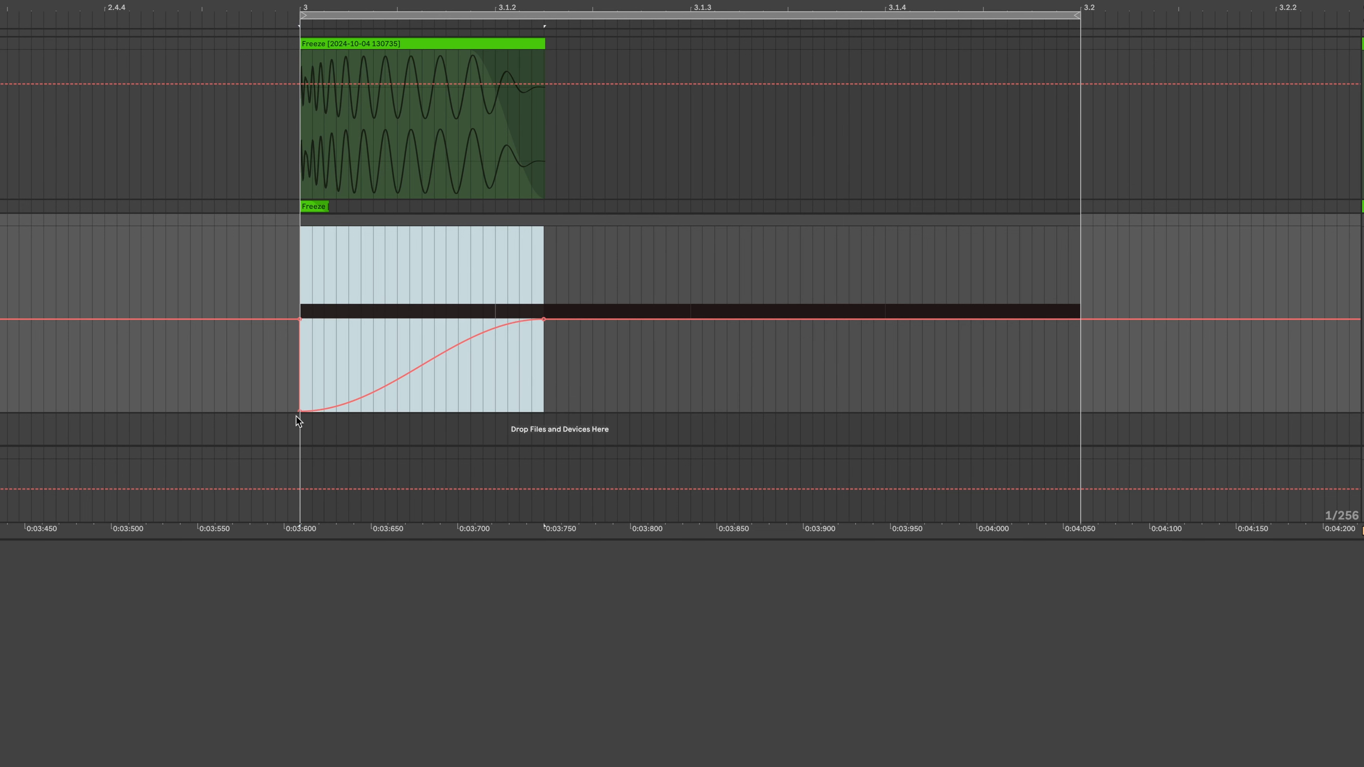
{"action": "left_click", "coordinate": [550, 280]}
Step: Steepen the gain automation's S-curve and align its 0.00 dB endpoint with the end of the kick clip
{"action": "scroll", "coordinate": [535, 281], "scroll_direction": "up", "scroll_amount": 2}
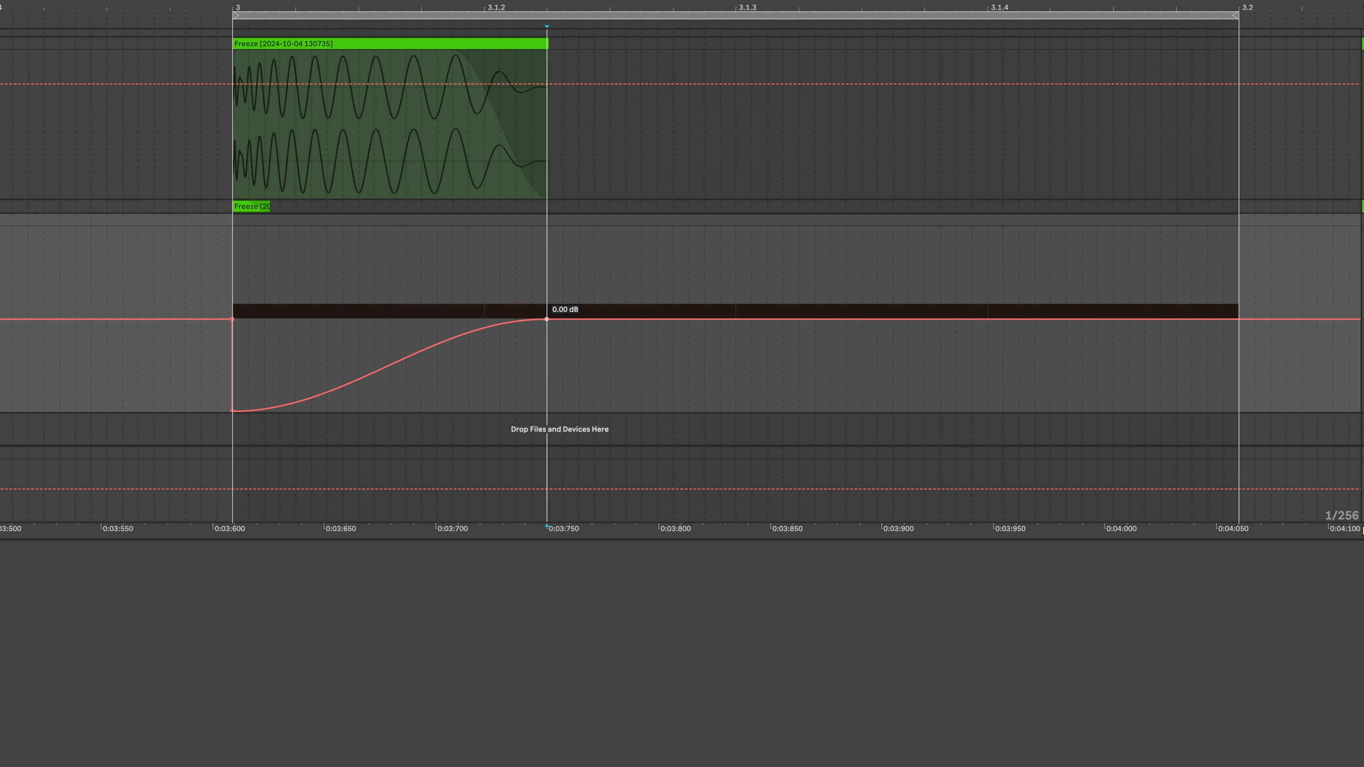
{"action": "left_click_drag", "start_coordinate": [546, 319], "coordinate": [566, 319]}
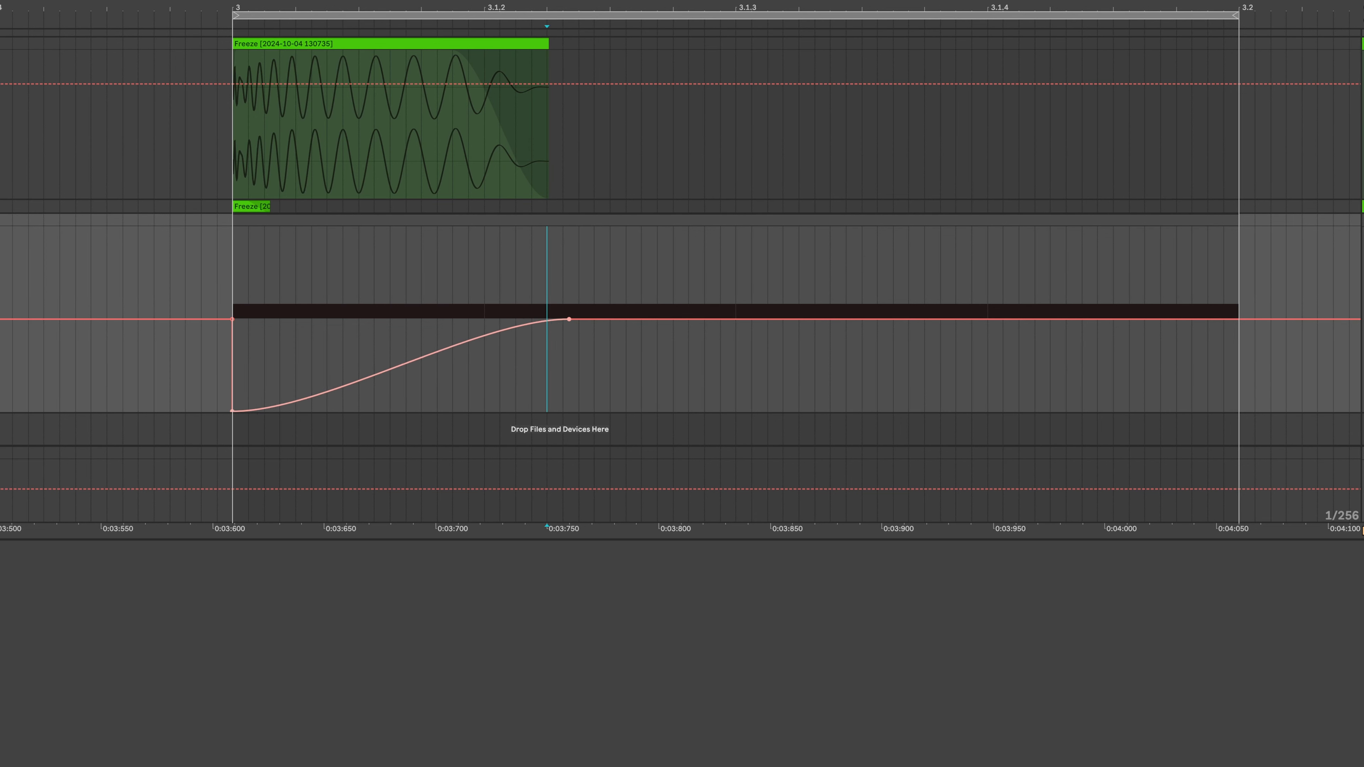
{"action": "left_click_drag", "start_coordinate": [419, 358], "coordinate": [419, 339]}
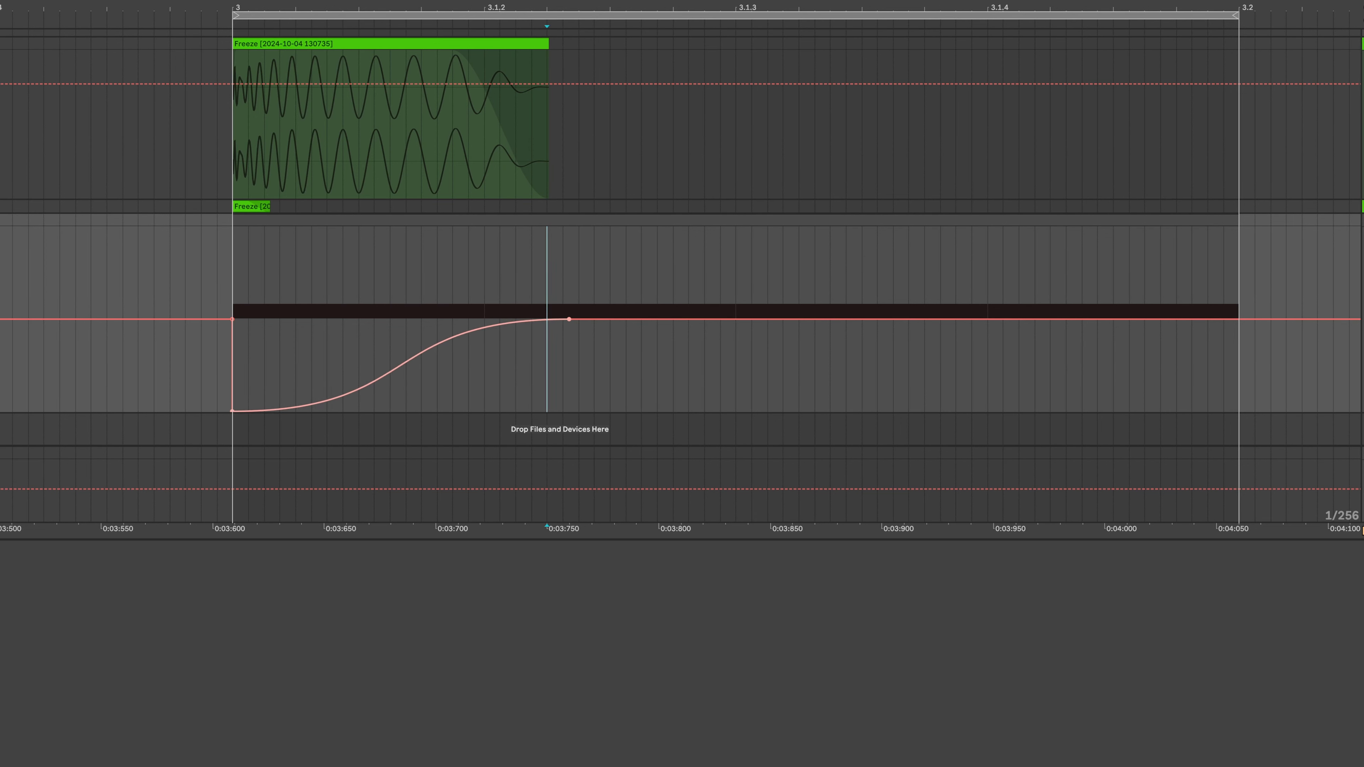
{"action": "left_click_drag", "start_coordinate": [569, 319], "coordinate": [547, 319]}
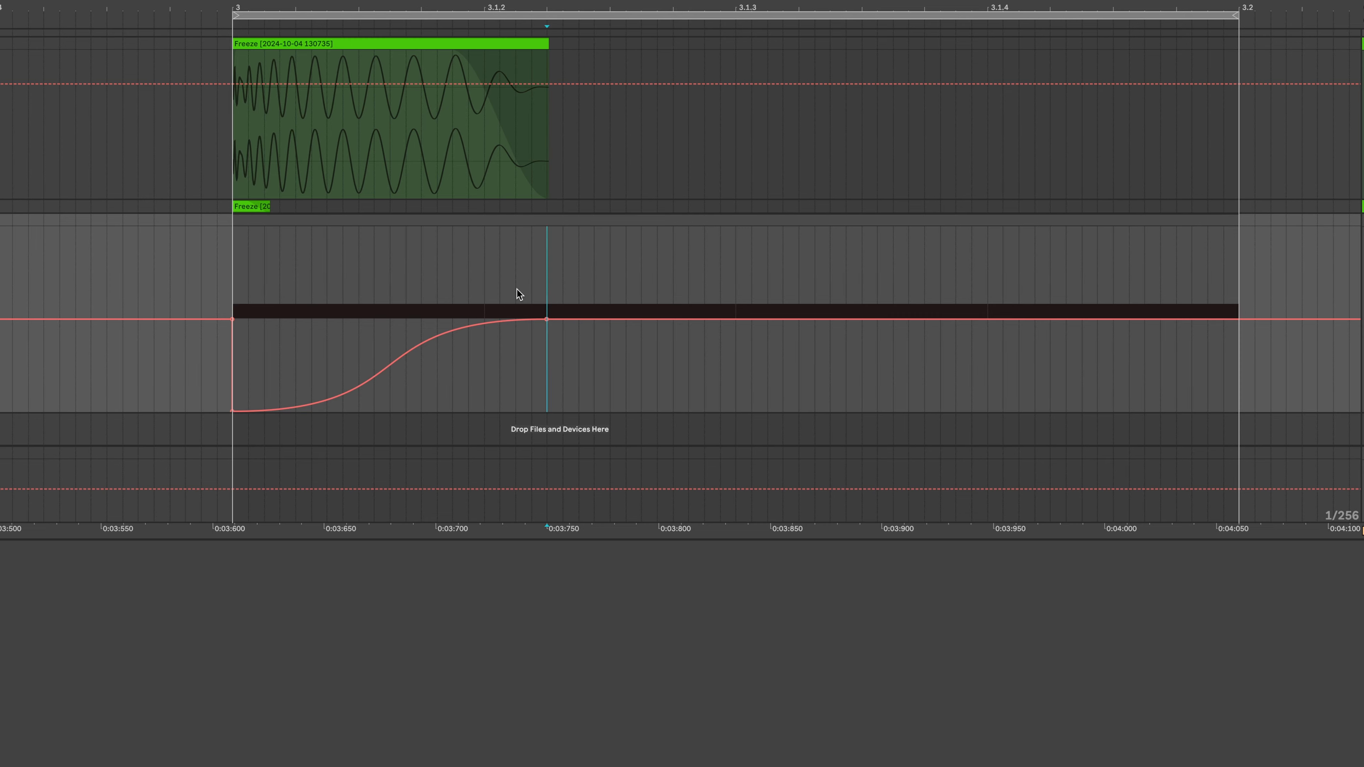
Step: Drop the Utility gain automation steeply to -∞ dB at 3.2, where the bass clip ends
{"action": "scroll", "coordinate": [518, 293], "scroll_direction": "down", "scroll_amount": 2}
{"action": "scroll", "coordinate": [907, 301], "scroll_direction": "up", "scroll_amount": 6}
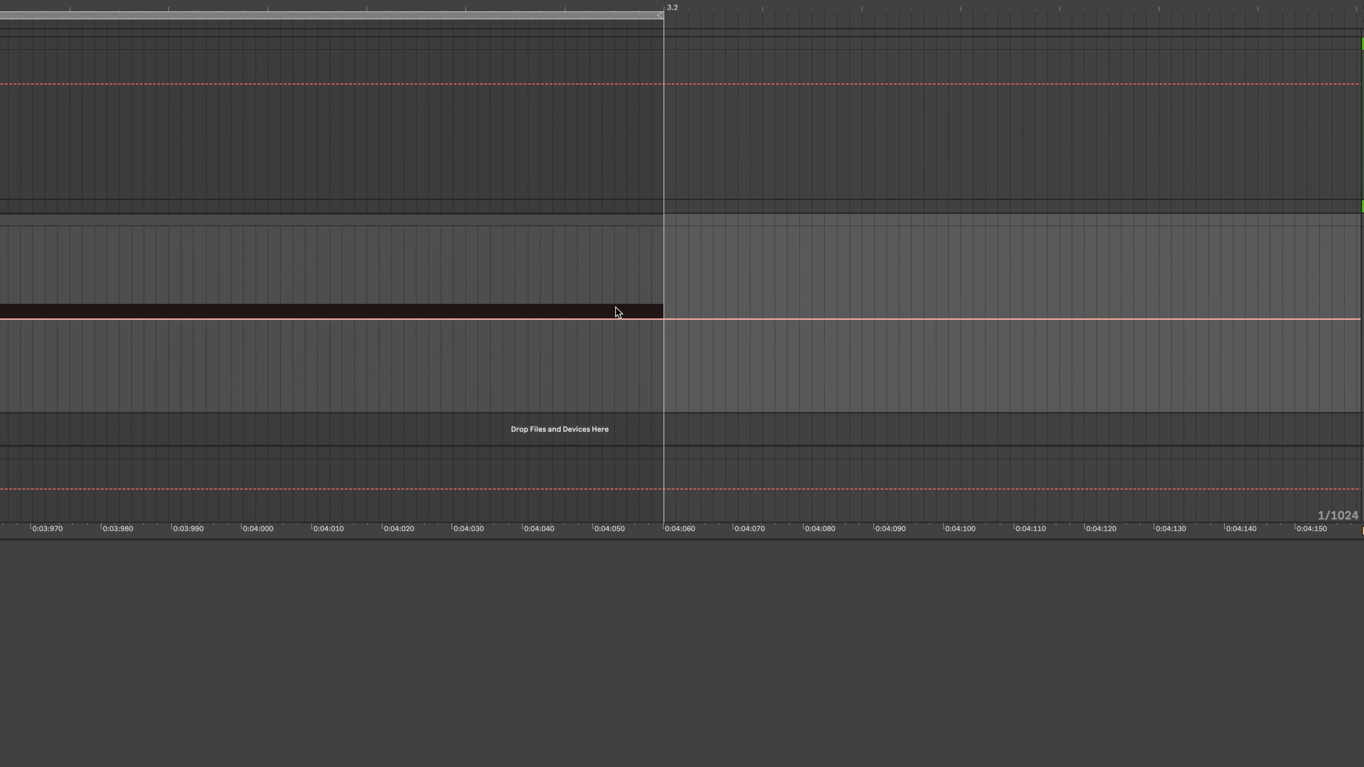
{"action": "left_click_drag", "start_coordinate": [664, 321], "coordinate": [664, 411]}
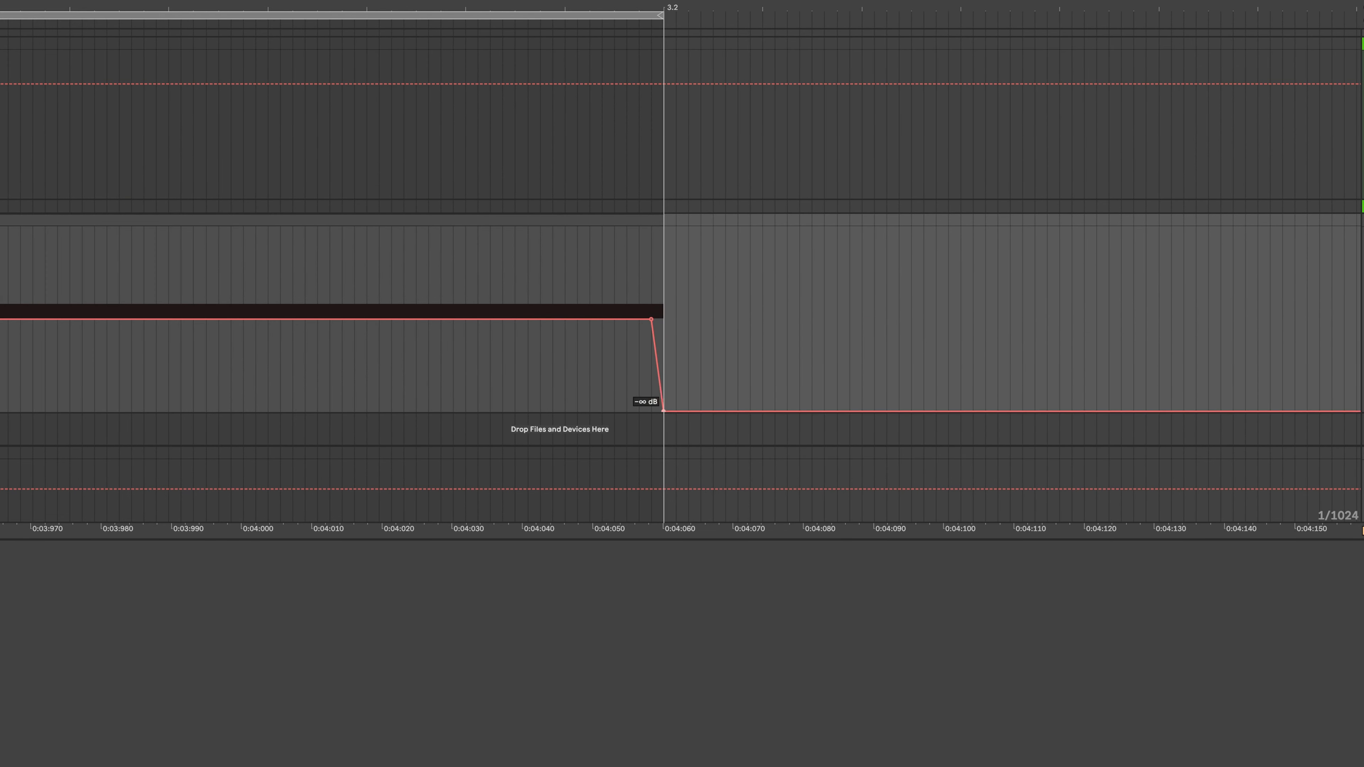
{"action": "scroll", "coordinate": [553, 342], "scroll_direction": "down", "scroll_amount": 4}
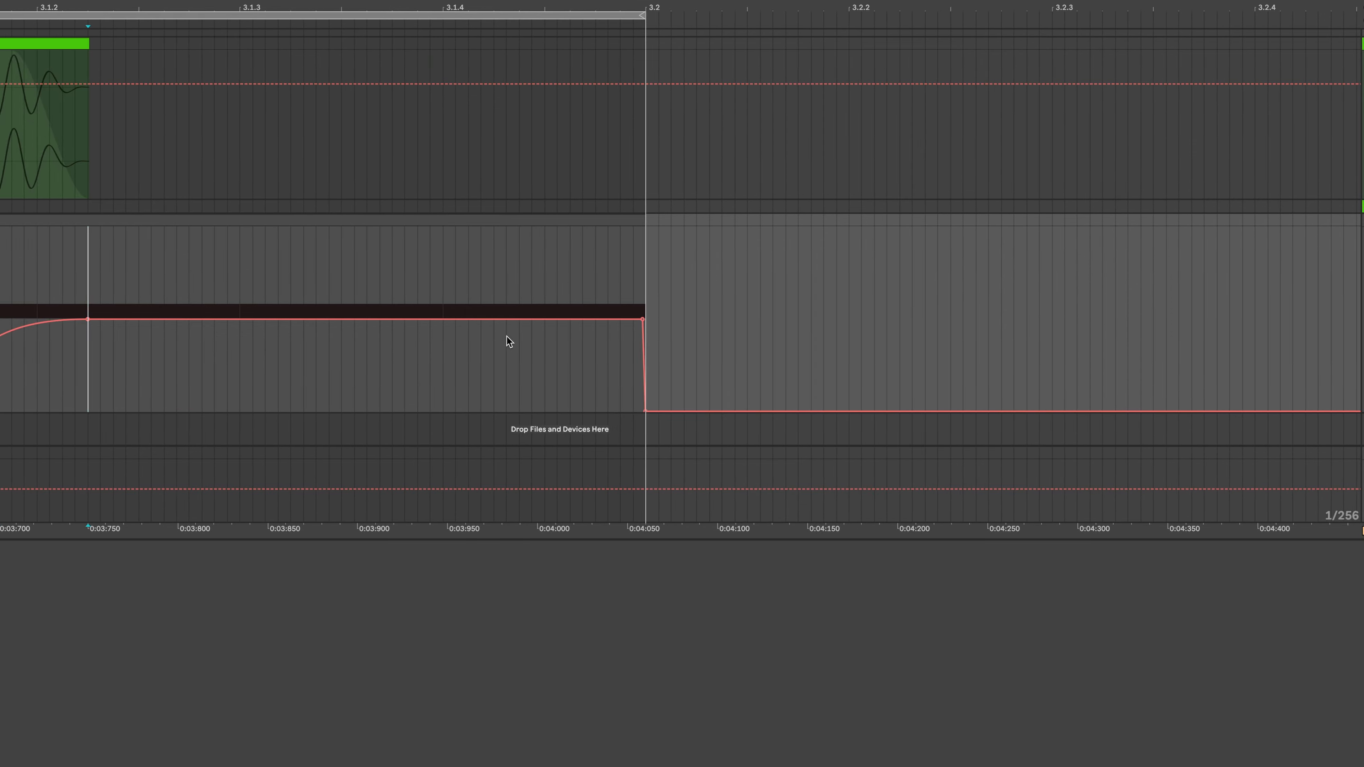
{"action": "scroll", "coordinate": [291, 276], "scroll_direction": "down", "scroll_amount": 4}
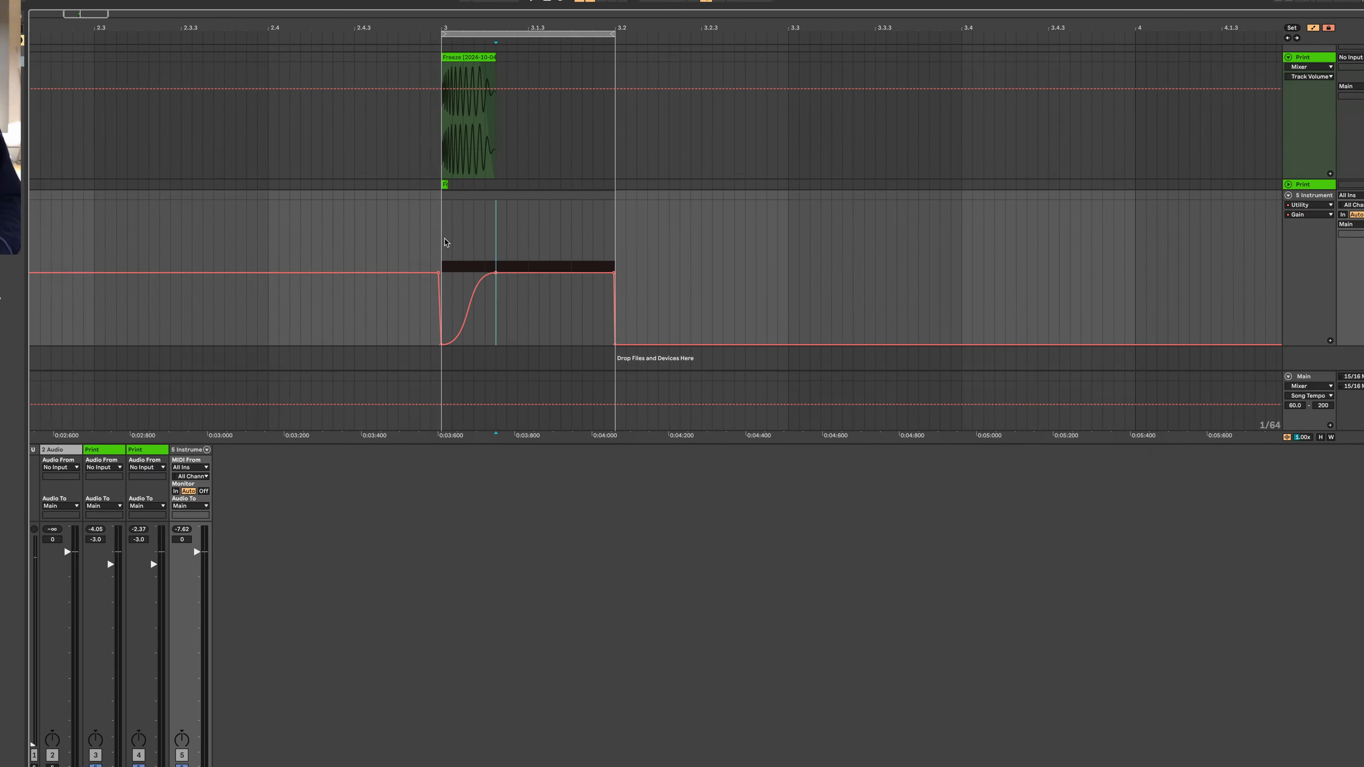
Step: Select the bass clip's range, solo only the instrument track, and audition the bass with its gain automation
{"action": "left_click_drag", "start_coordinate": [289, 280], "coordinate": [509, 301]}
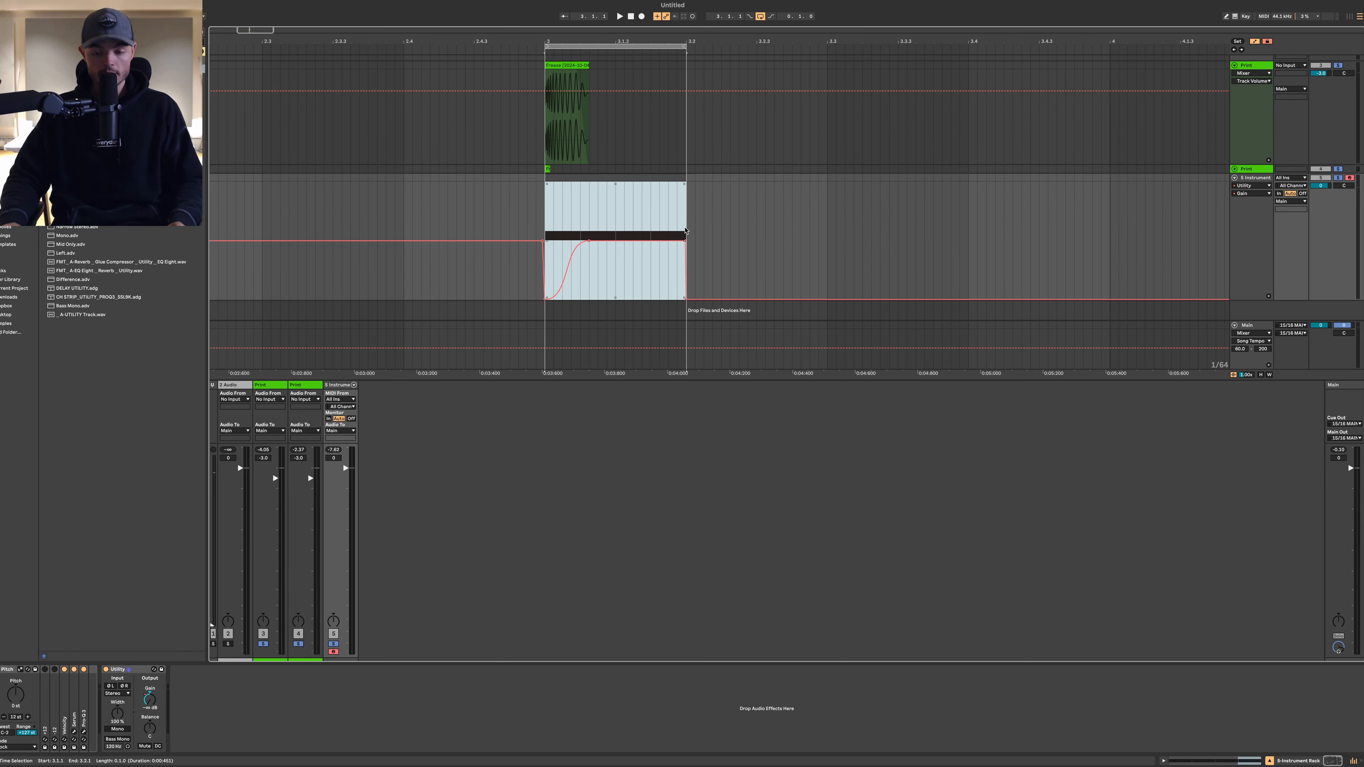
{"action": "key", "text": "s"}
{"action": "key", "text": "s"}
{"action": "key", "text": "space"}
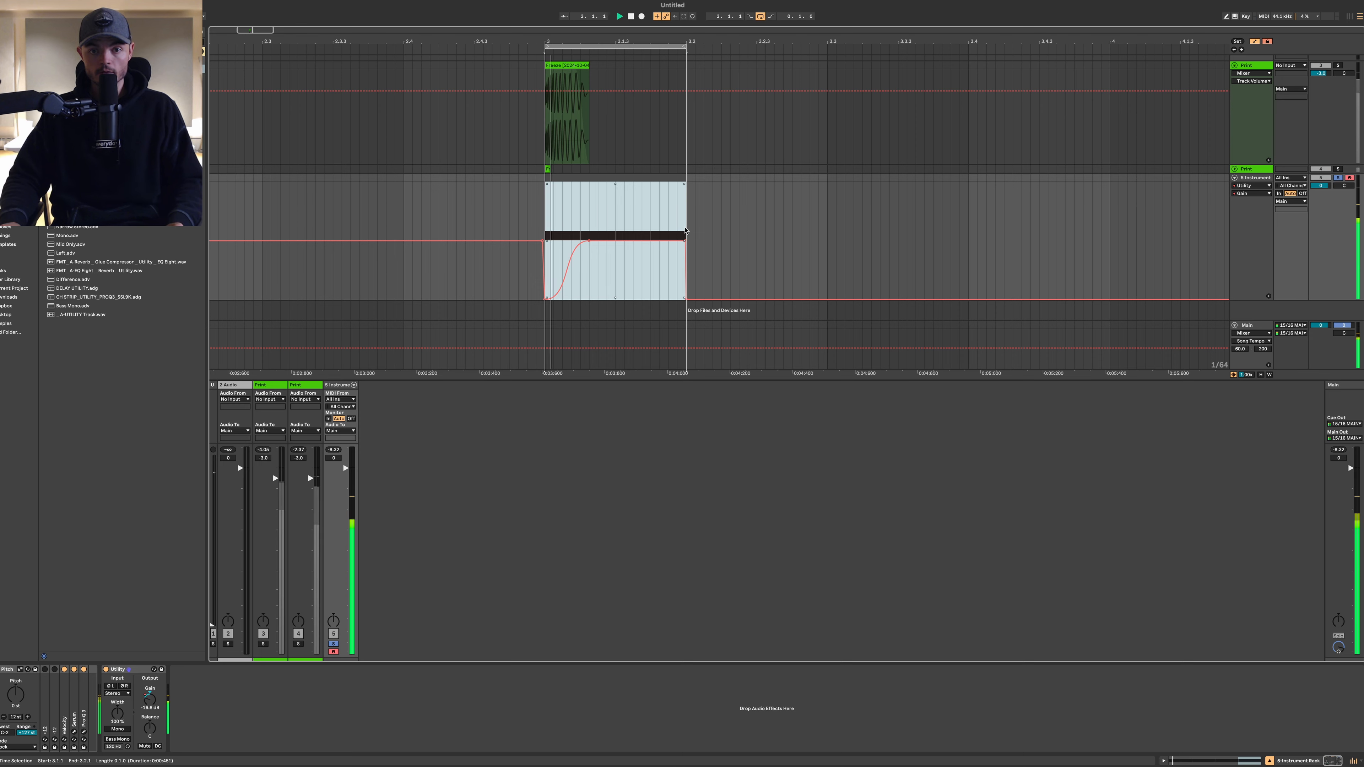
{"action": "scroll", "coordinate": [582, 219], "scroll_direction": "up", "scroll_amount": 5}
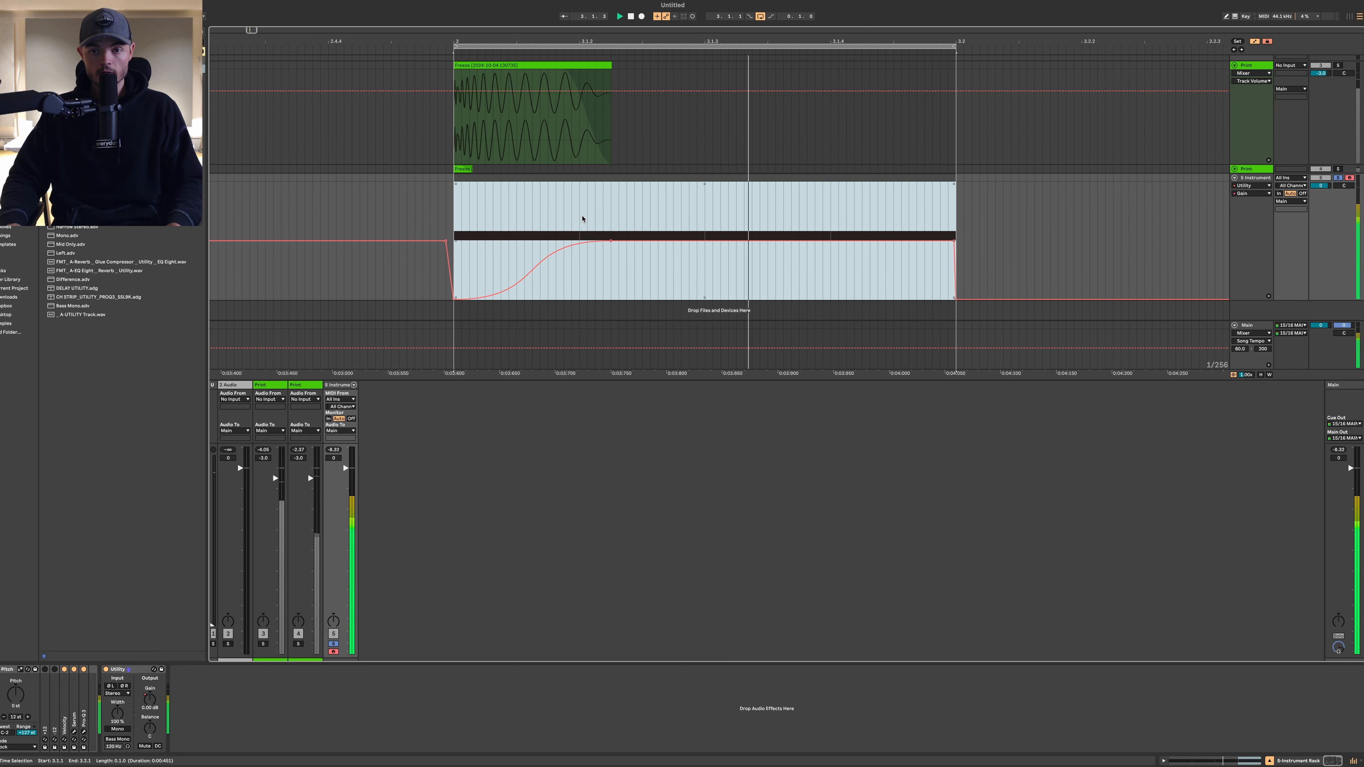
Step: Solo both Print tracks alongside the bass during playback, unfold the transient's Print track, and stop playback
{"action": "left_click", "coordinate": [1325, 153]}
{"action": "key", "text": "s"}
{"action": "left_click", "coordinate": [1338, 170]}
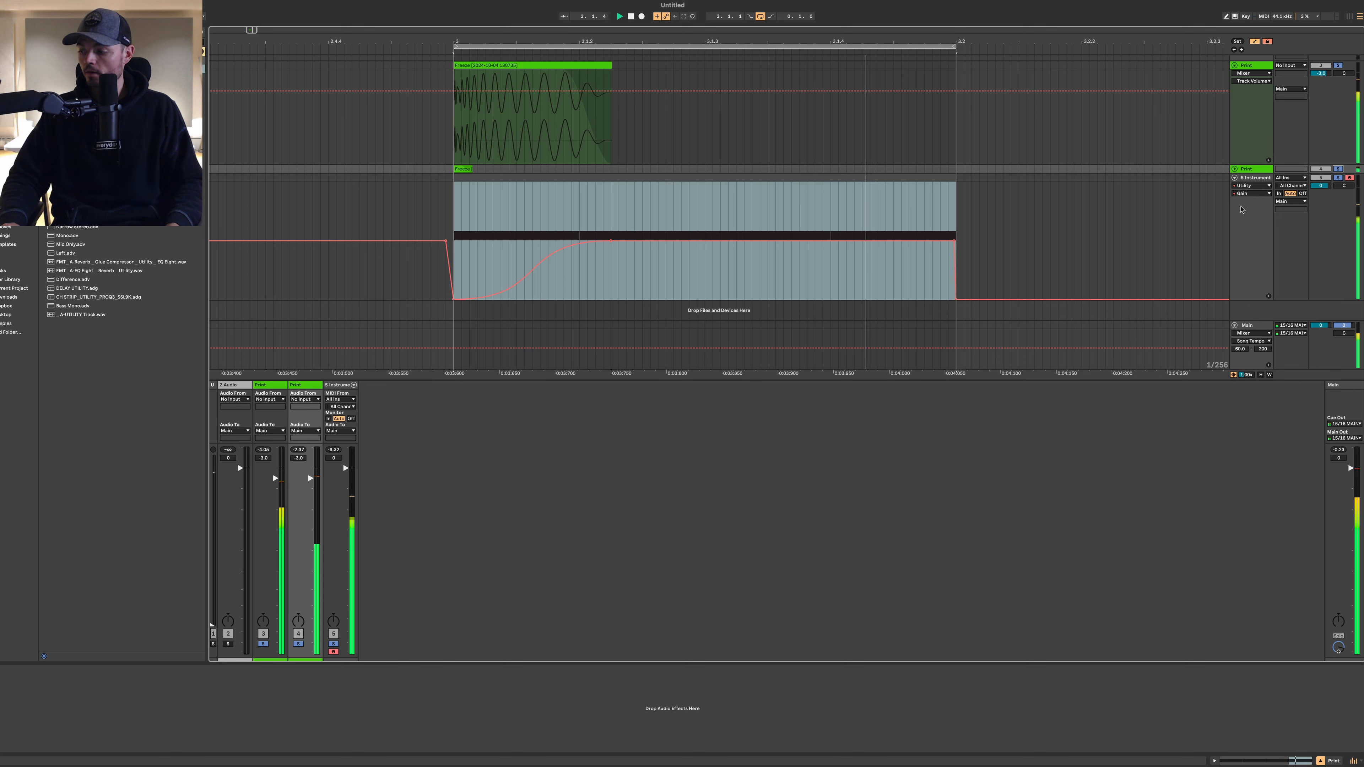
{"action": "left_click", "coordinate": [1264, 171]}
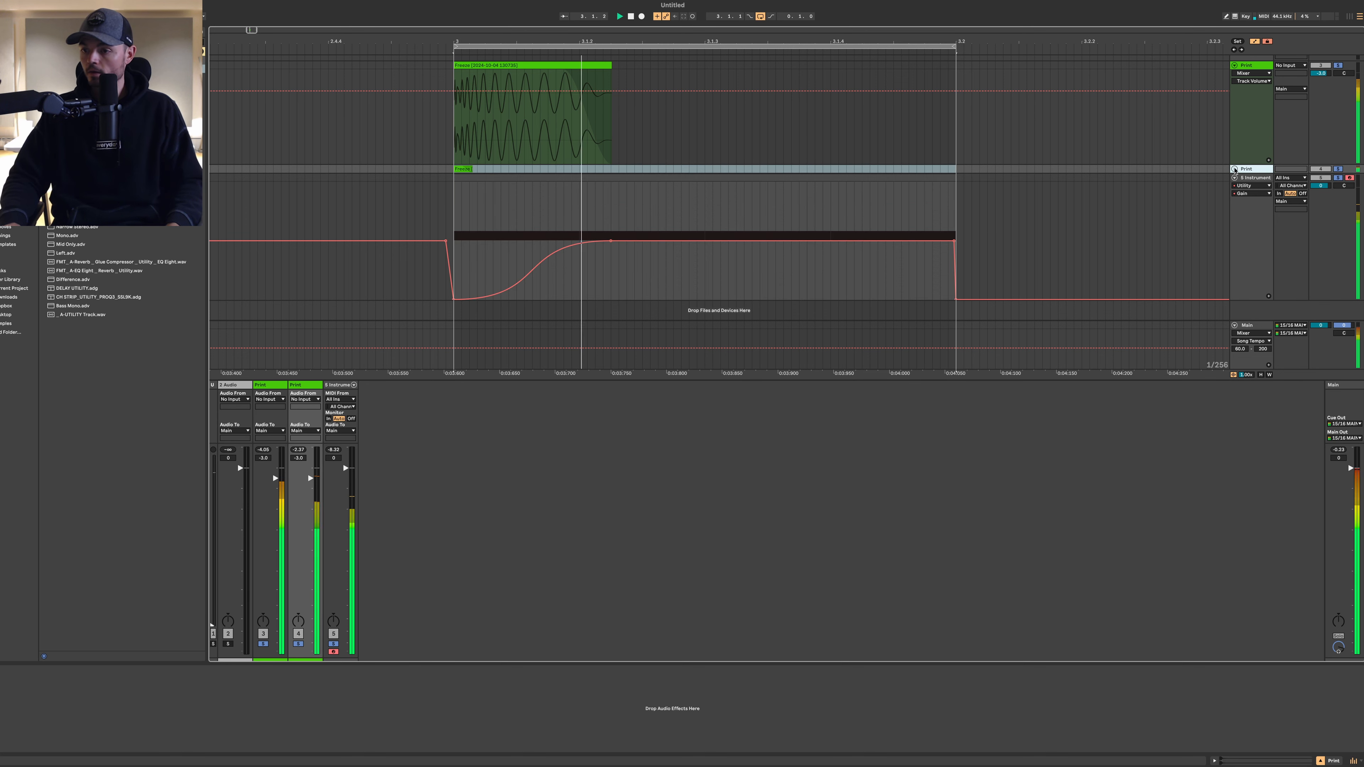
{"action": "left_click", "coordinate": [1235, 169]}
{"action": "key", "text": "space"}
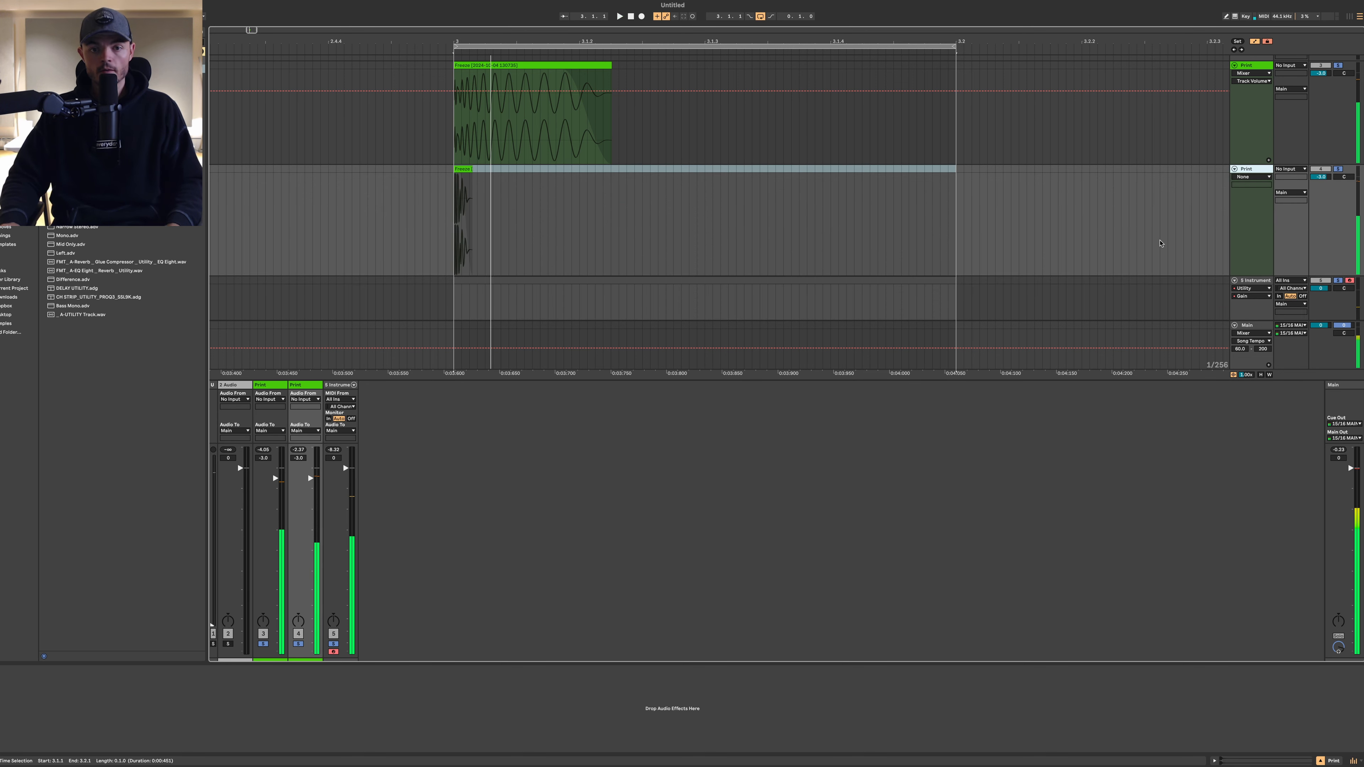
Step: Open Serum from the instrument rack and set the instrument track's volume to 2.3 dB while auditioning
{"action": "scroll", "coordinate": [856, 231], "scroll_direction": "down", "scroll_amount": 4}
{"action": "scroll", "coordinate": [856, 232], "scroll_direction": "left", "scroll_amount": 2}
{"action": "left_click", "coordinate": [334, 537]}
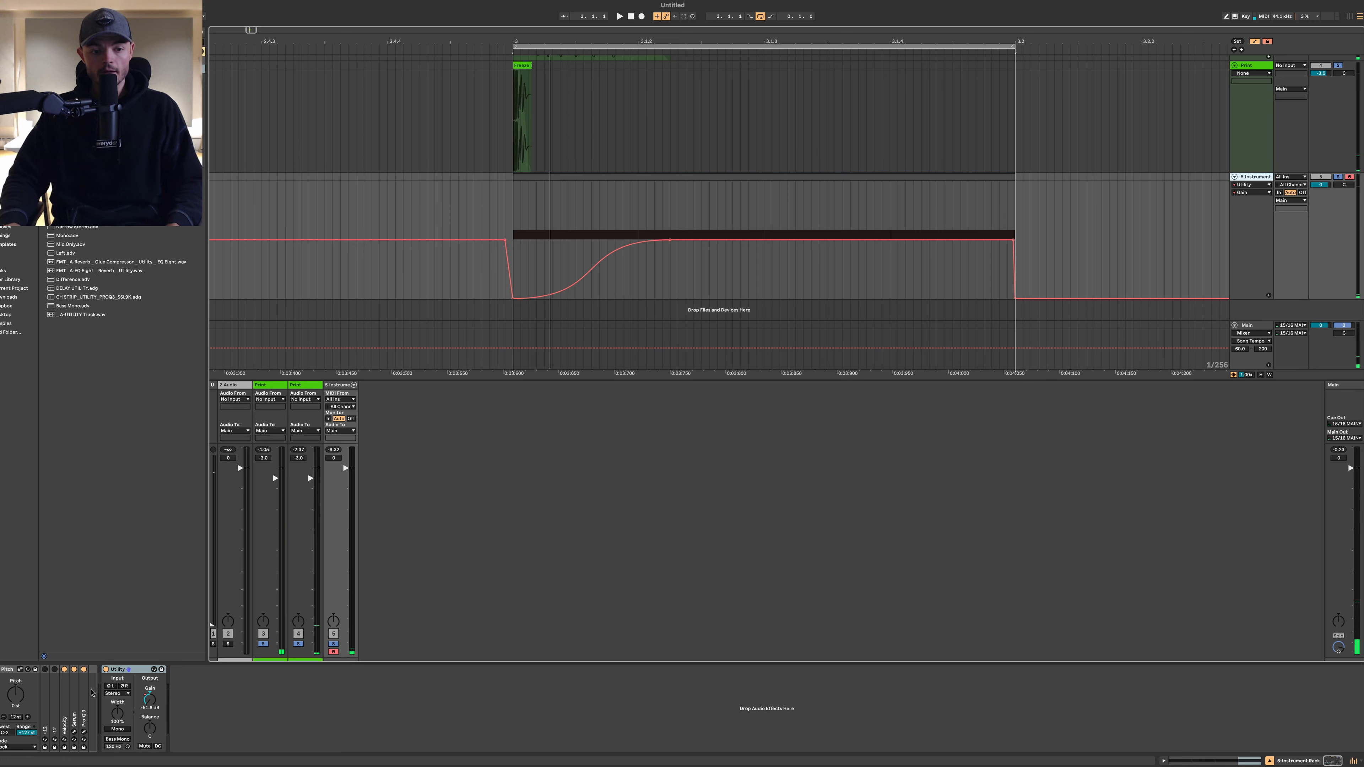
{"action": "left_click", "coordinate": [74, 732]}
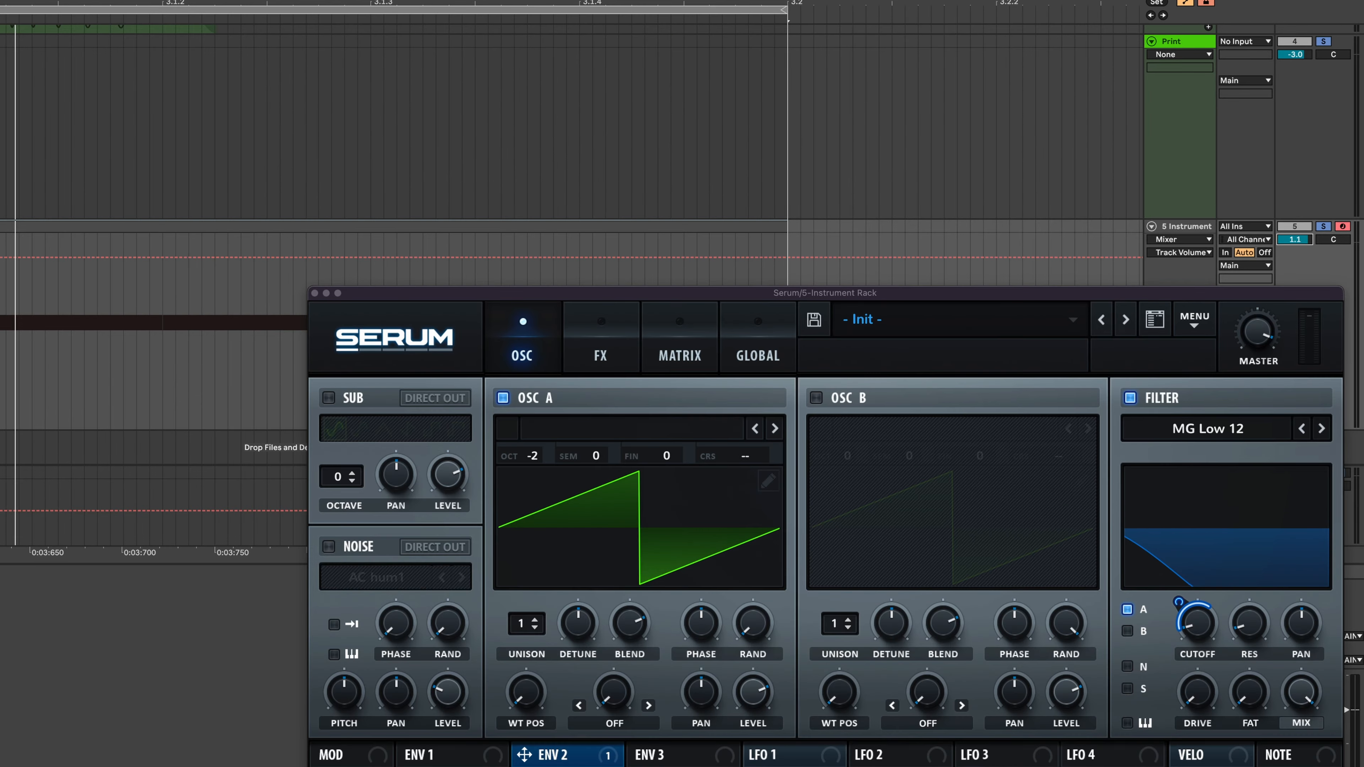
{"action": "key", "text": "space"}
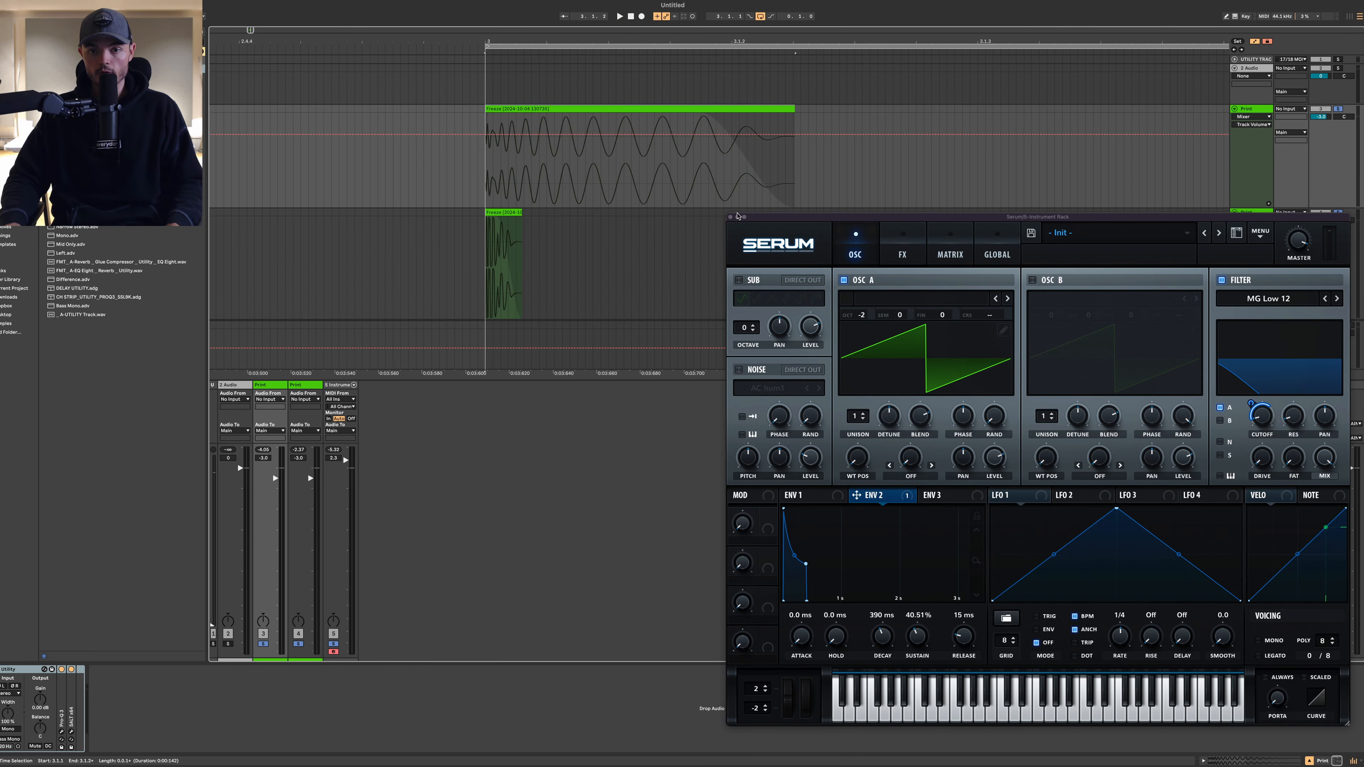
Step: Close Serum, open Pro-Q 3 on the kick's Print track, and add a bell boost of about 2.8 dB near 51 Hz
{"action": "left_click", "coordinate": [731, 217]}
{"action": "key", "text": "h"}
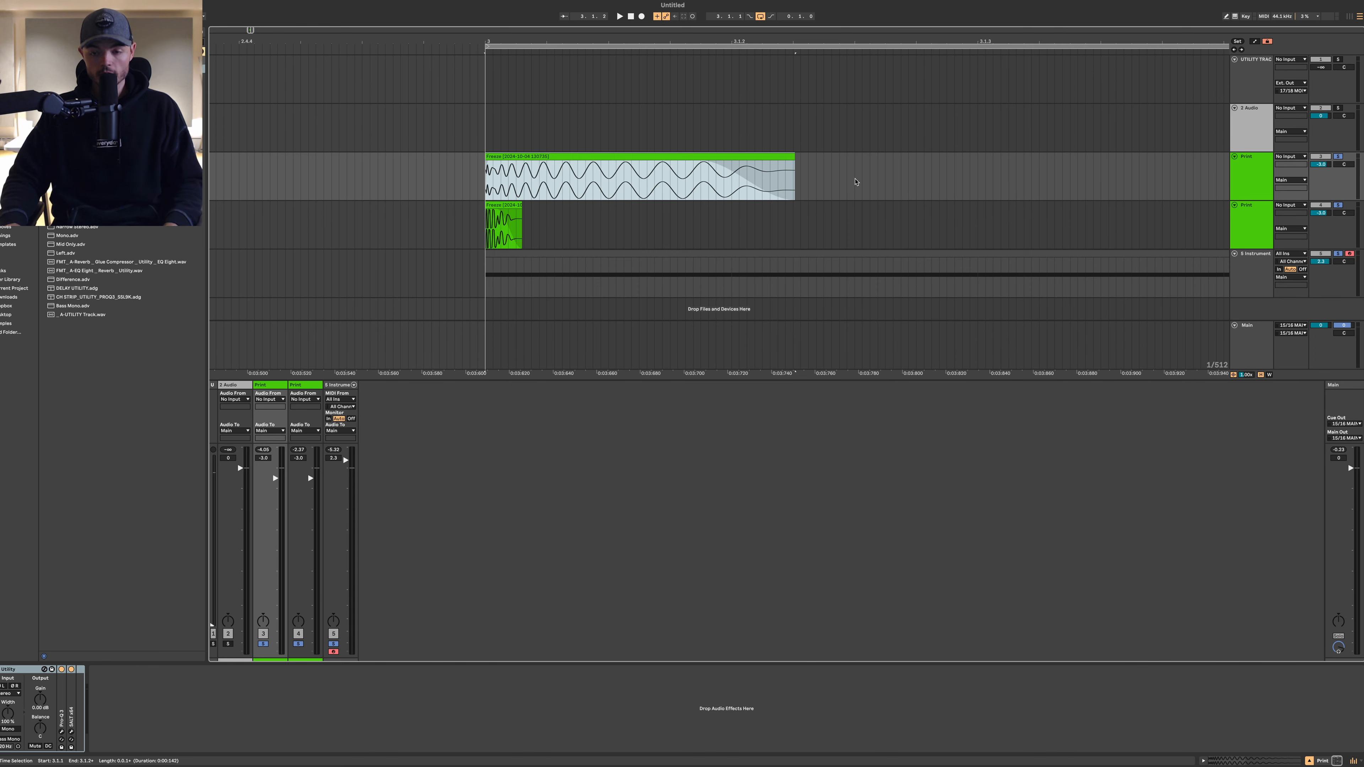
{"action": "left_click", "coordinate": [1258, 185]}
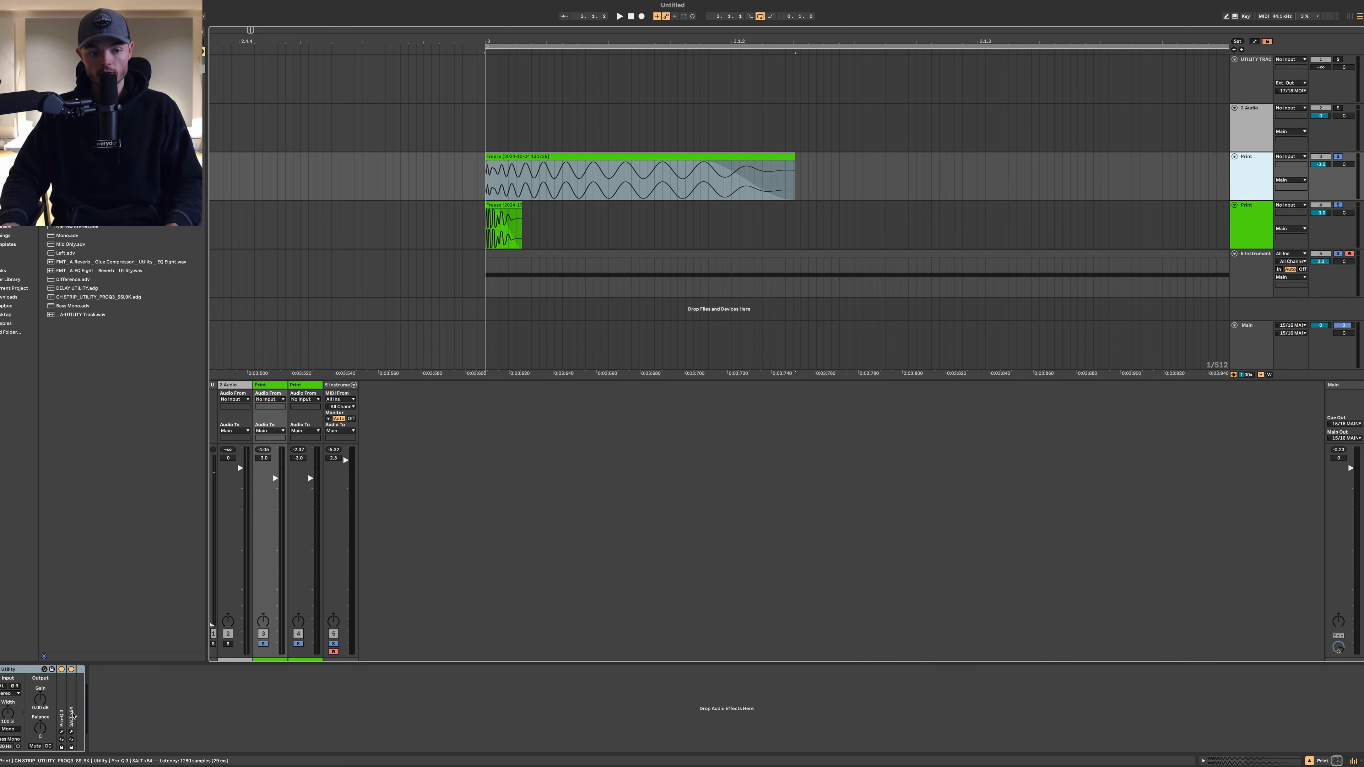
{"action": "left_click", "coordinate": [61, 733]}
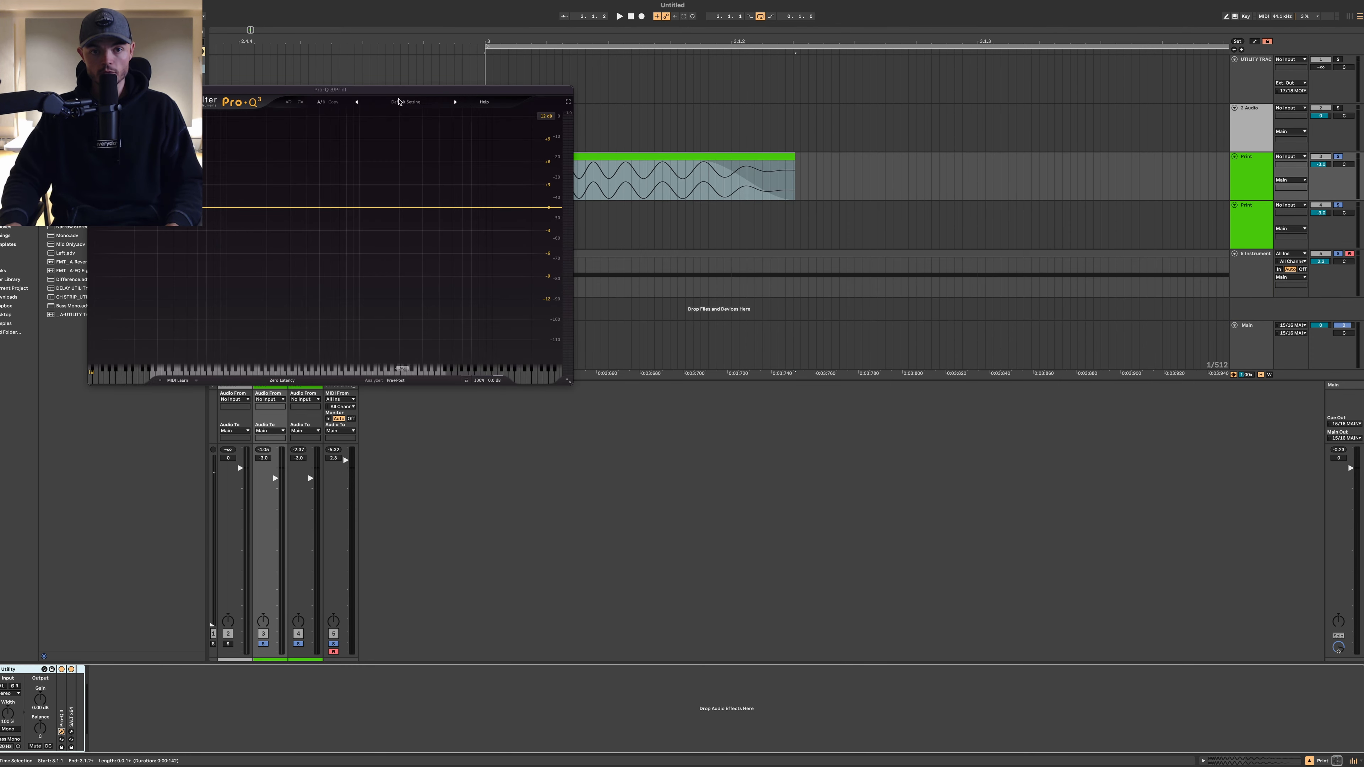
{"action": "left_click_drag", "start_coordinate": [356, 91], "coordinate": [814, 296]}
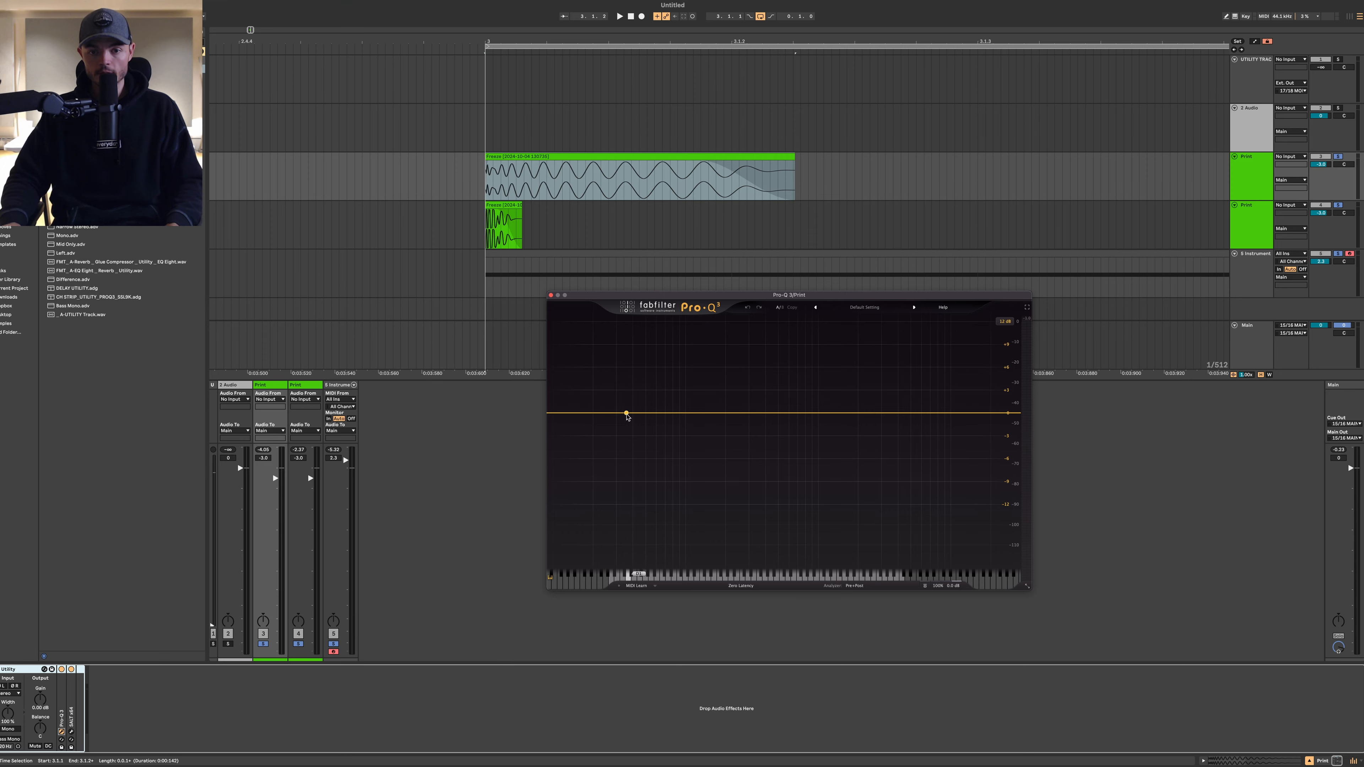
{"action": "left_click_drag", "start_coordinate": [636, 413], "coordinate": [649, 380]}
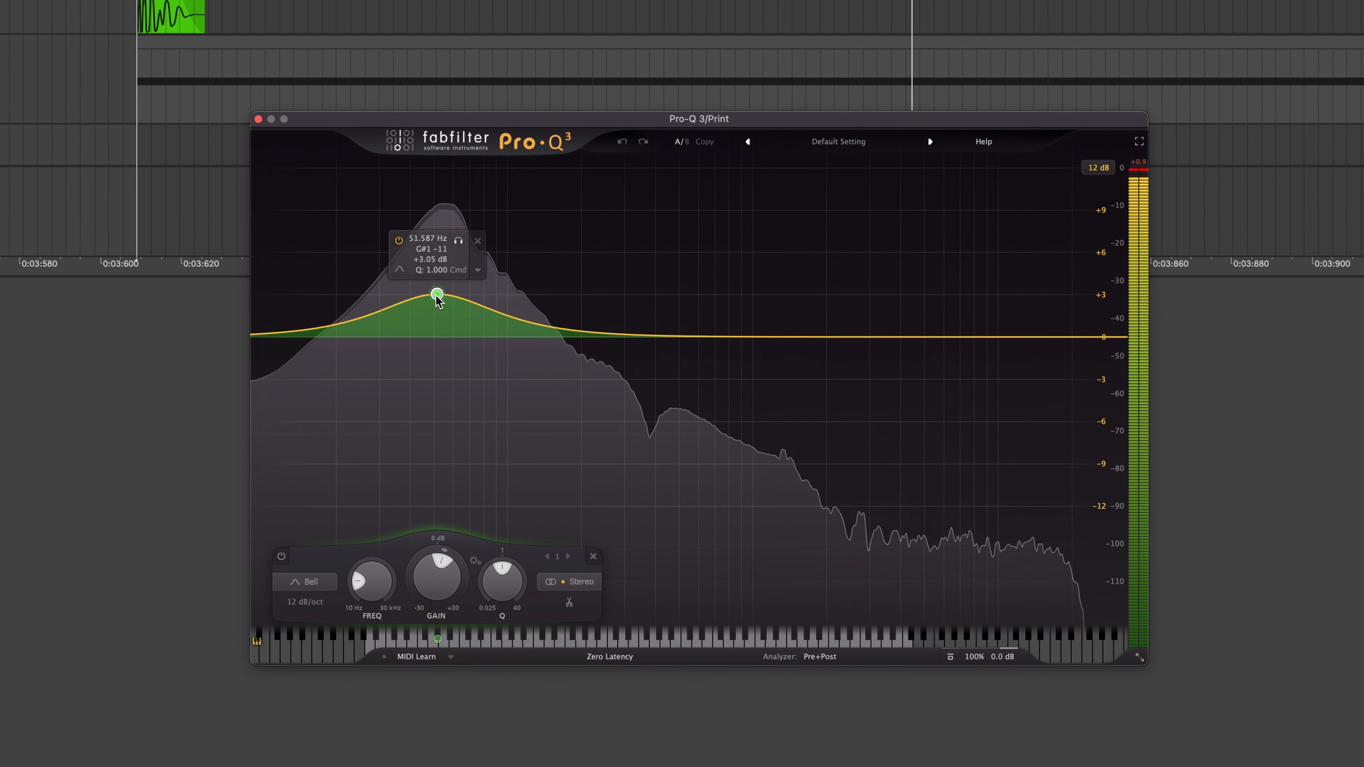
{"action": "left_click_drag", "start_coordinate": [438, 276], "coordinate": [436, 301]}
Step: Add a bell boost of about 7 dB near 1 kHz and a nearly flat band around 133 Hz in the kick's Pro-Q 3
{"action": "left_click_drag", "start_coordinate": [740, 337], "coordinate": [755, 243]}
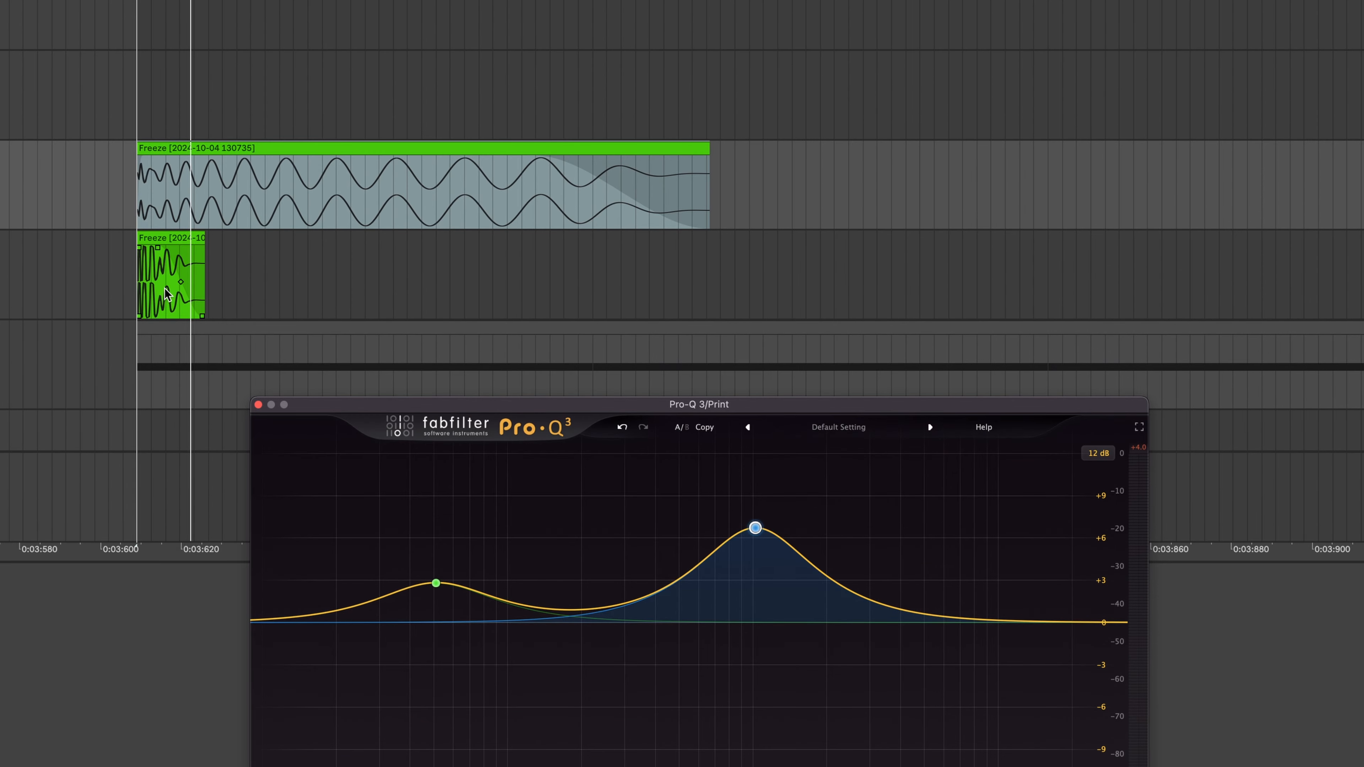
{"action": "key", "text": "space"}
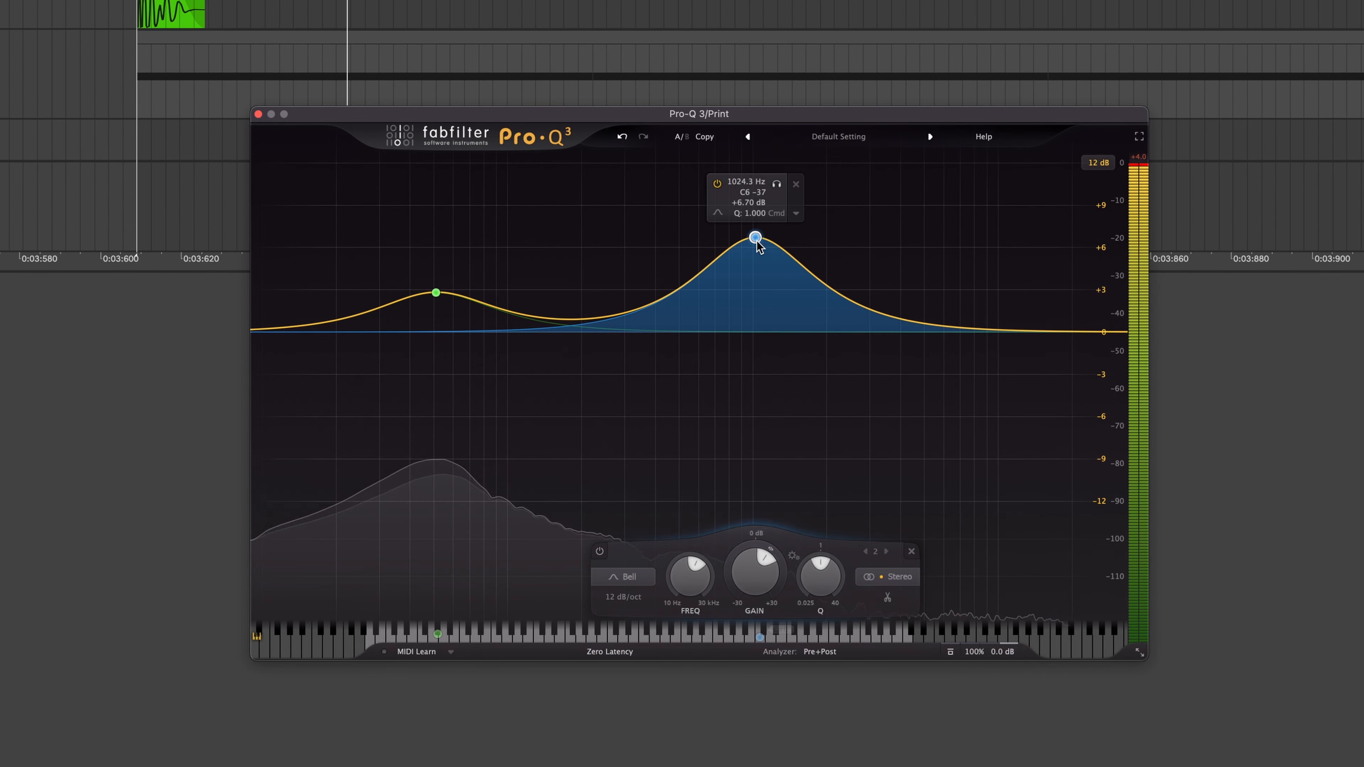
{"action": "mouse_move", "coordinate": [755, 238]}
{"action": "left_mouse_down"}
{"action": "mouse_move", "coordinate": [747, 164]}
{"action": "mouse_move", "coordinate": [731, 424]}
{"action": "mouse_move", "coordinate": [753, 257]}
{"action": "mouse_move", "coordinate": [669, 220]}
{"action": "mouse_move", "coordinate": [761, 268]}
{"action": "mouse_move", "coordinate": [751, 239]}
{"action": "left_mouse_up"}
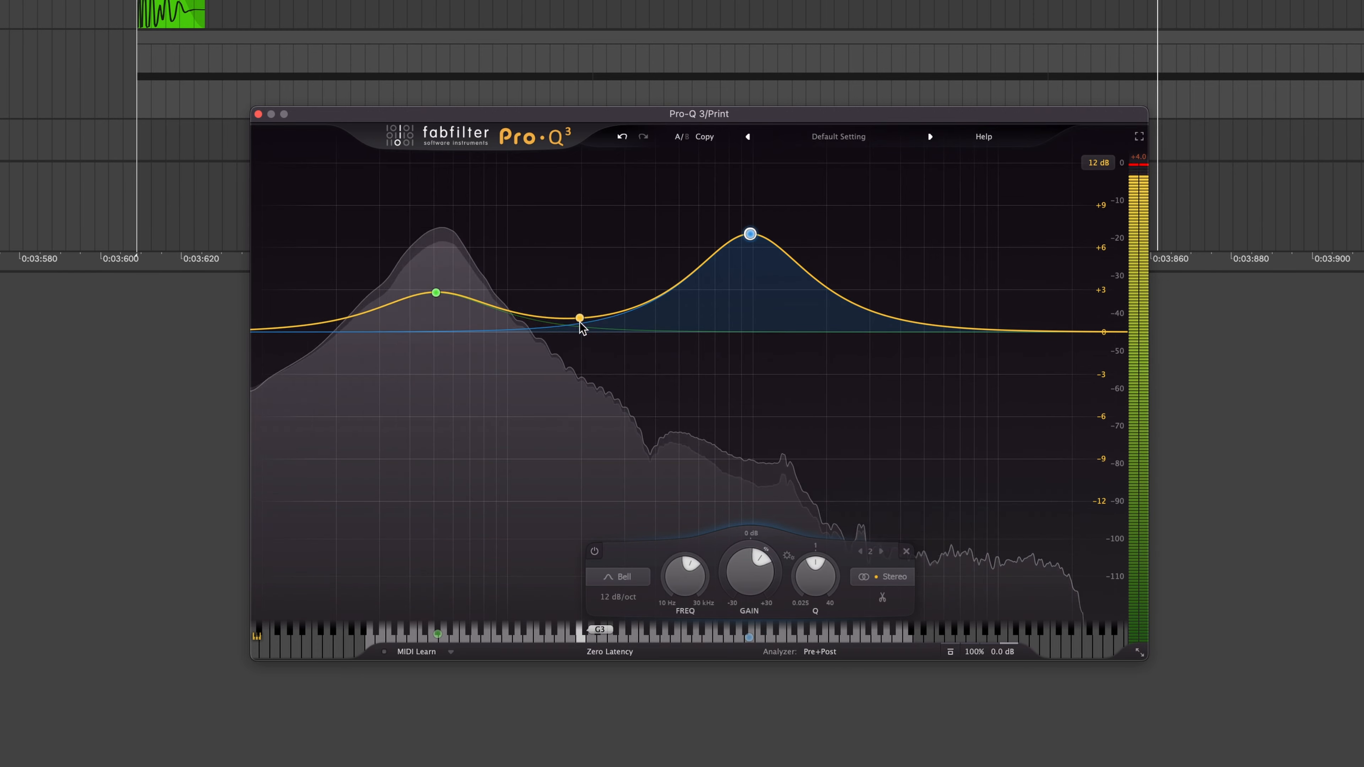
{"action": "left_click_drag", "start_coordinate": [578, 322], "coordinate": [539, 327]}
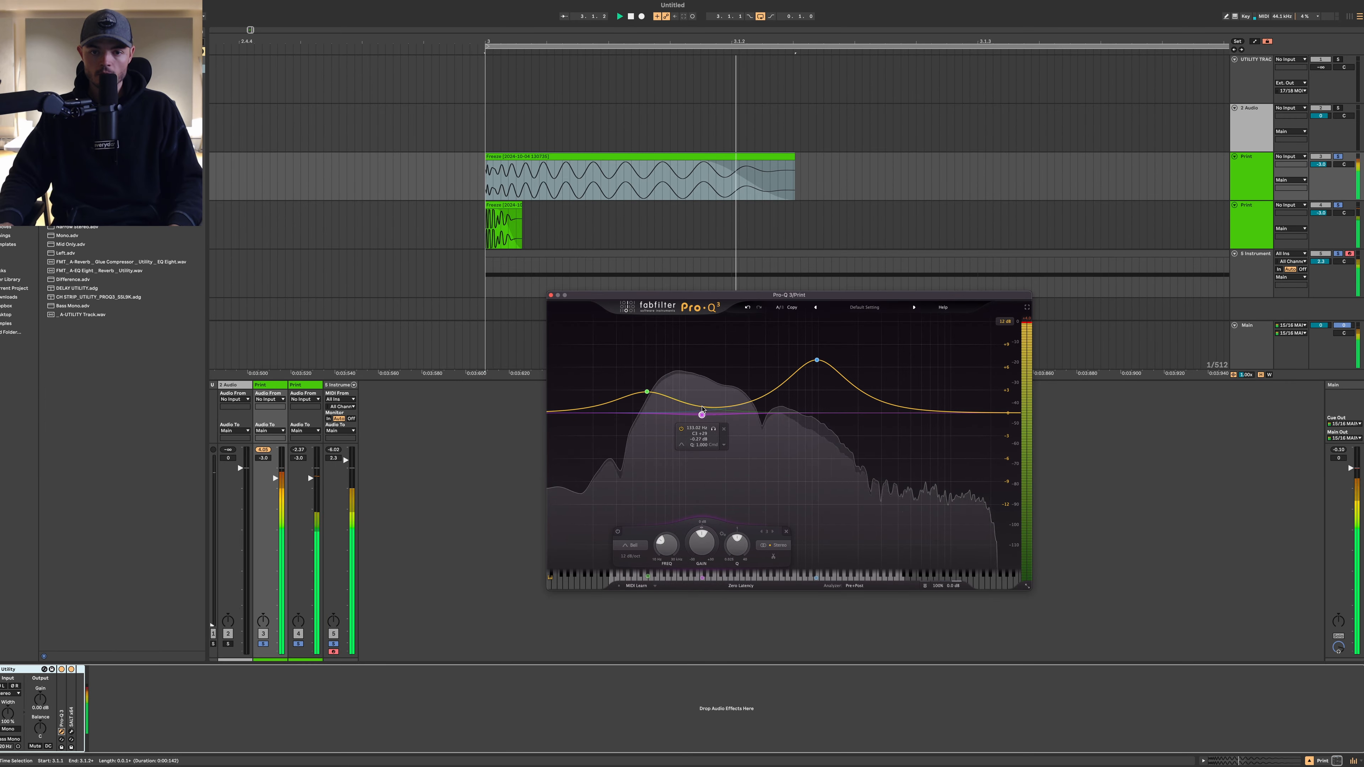
{"action": "key", "text": "space"}
Step: Turn off Warp on the kick clip and transpose it down to -2 semitones
{"action": "scroll", "coordinate": [548, 182], "scroll_direction": "up", "scroll_amount": 4}
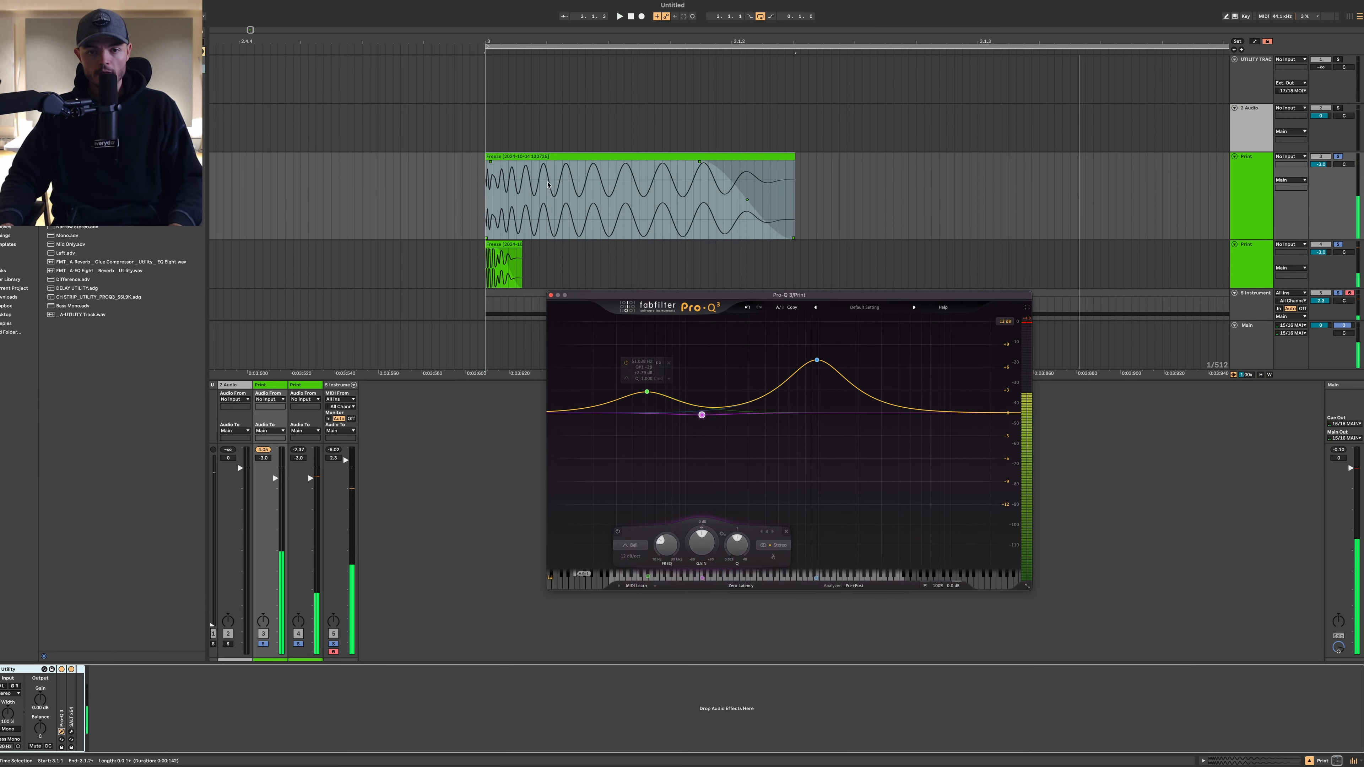
{"action": "left_click", "coordinate": [614, 164]}
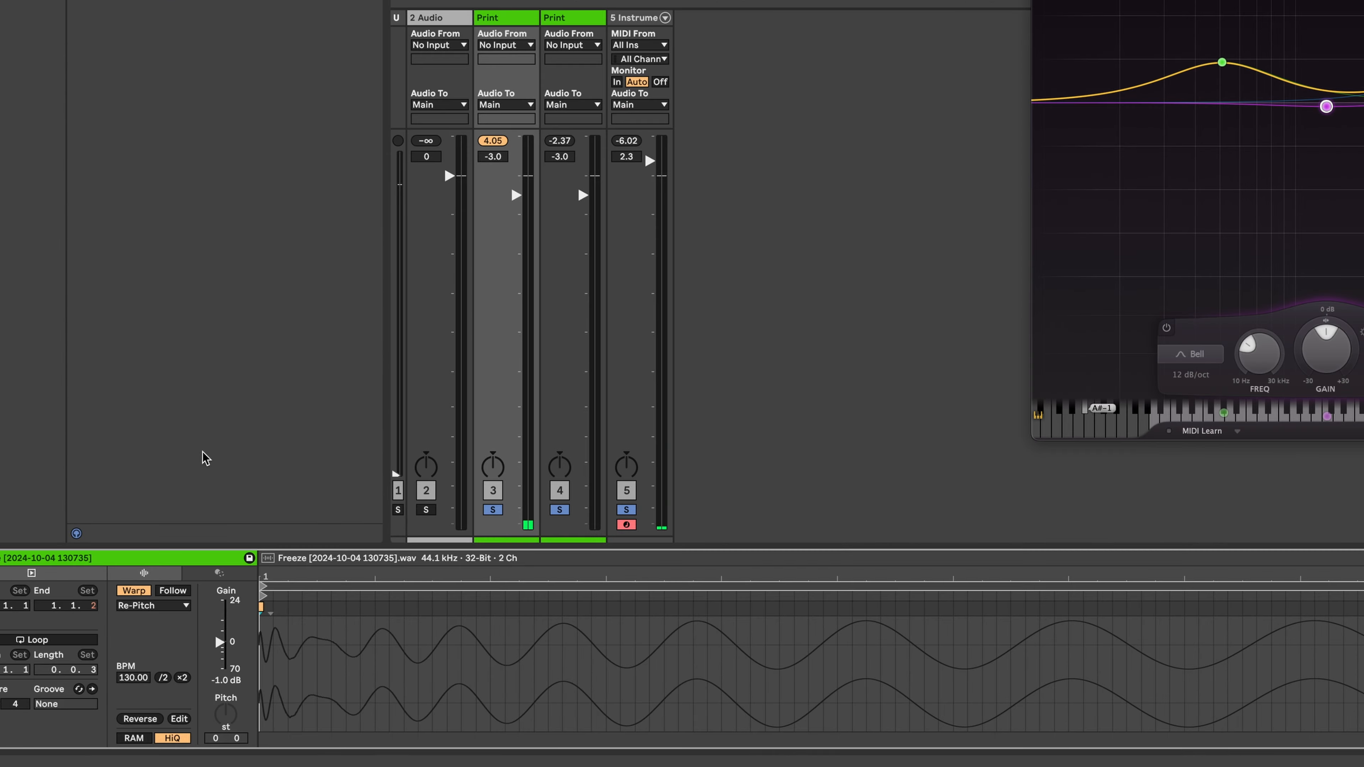
{"action": "left_click", "coordinate": [138, 591]}
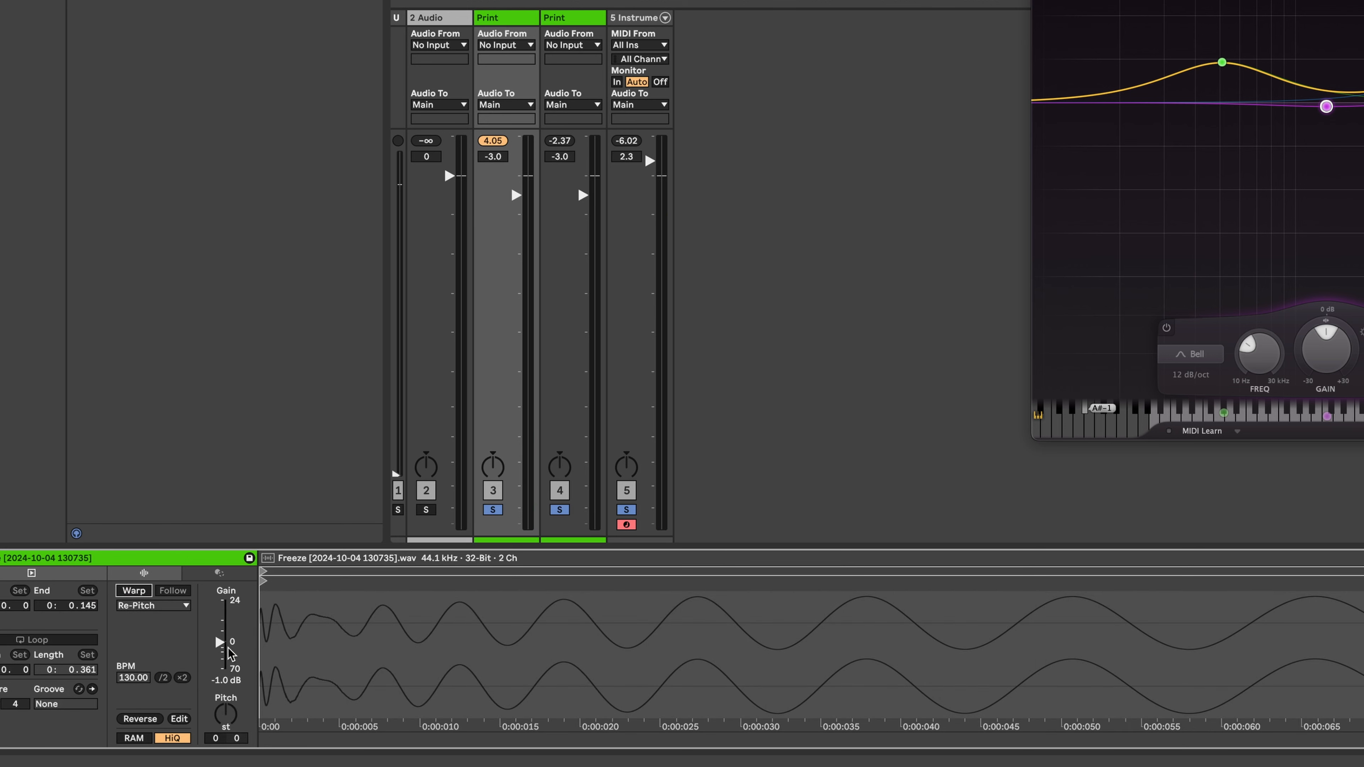
{"action": "left_click", "coordinate": [224, 720]}
{"action": "key", "text": "space"}
{"action": "key", "text": "Down"}
{"action": "key", "text": "Down"}
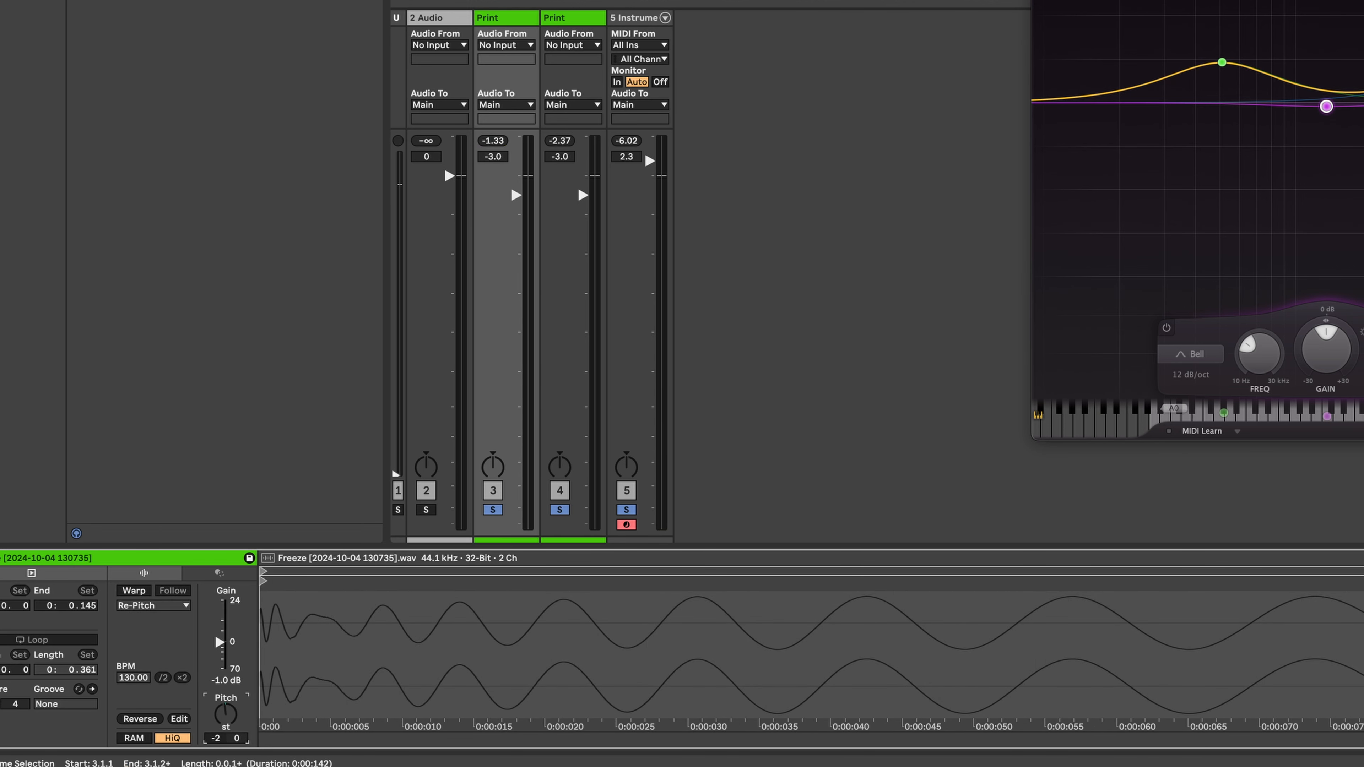
Step: Audition the kick clip one semitone either side of its pitch, return it to -2 semitones, and hide the plug-in window
{"action": "mouse_move", "coordinate": [1207, 35]}
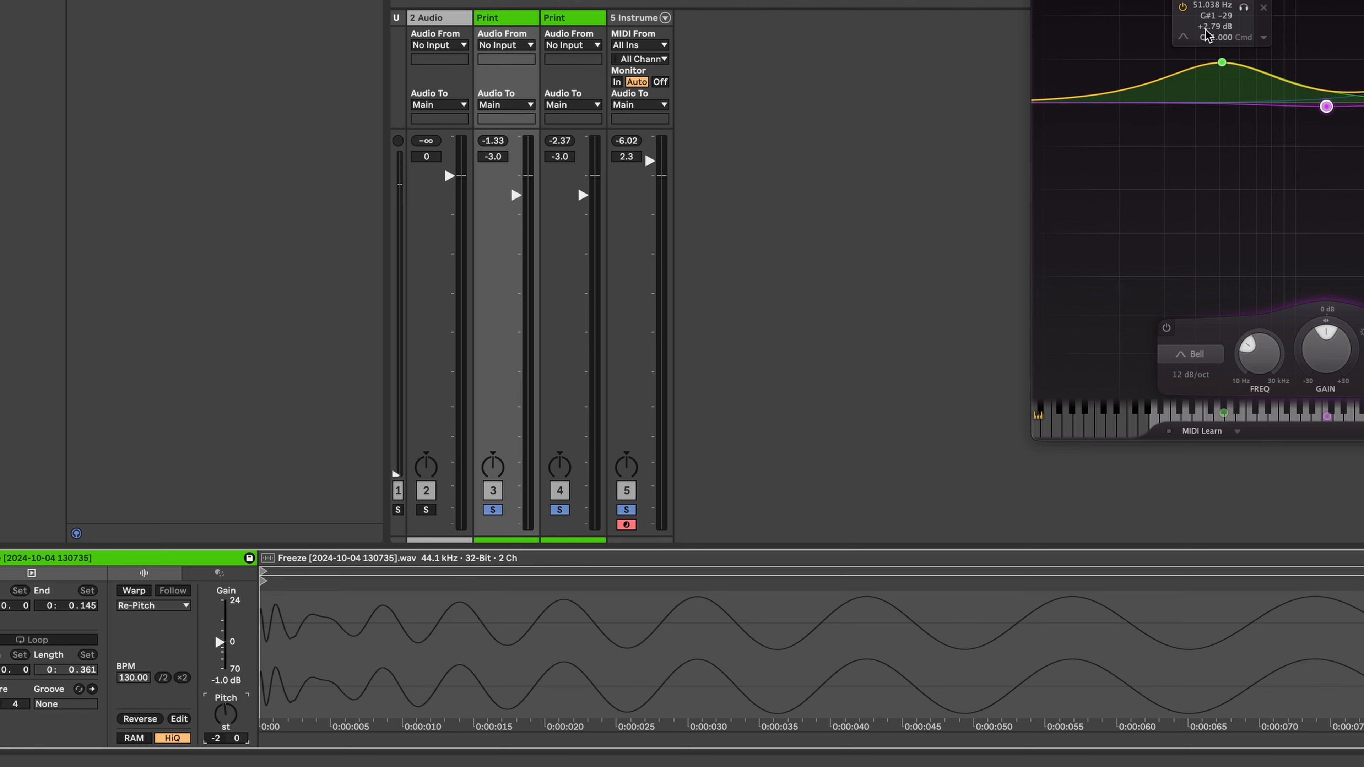
{"action": "key", "text": "space"}
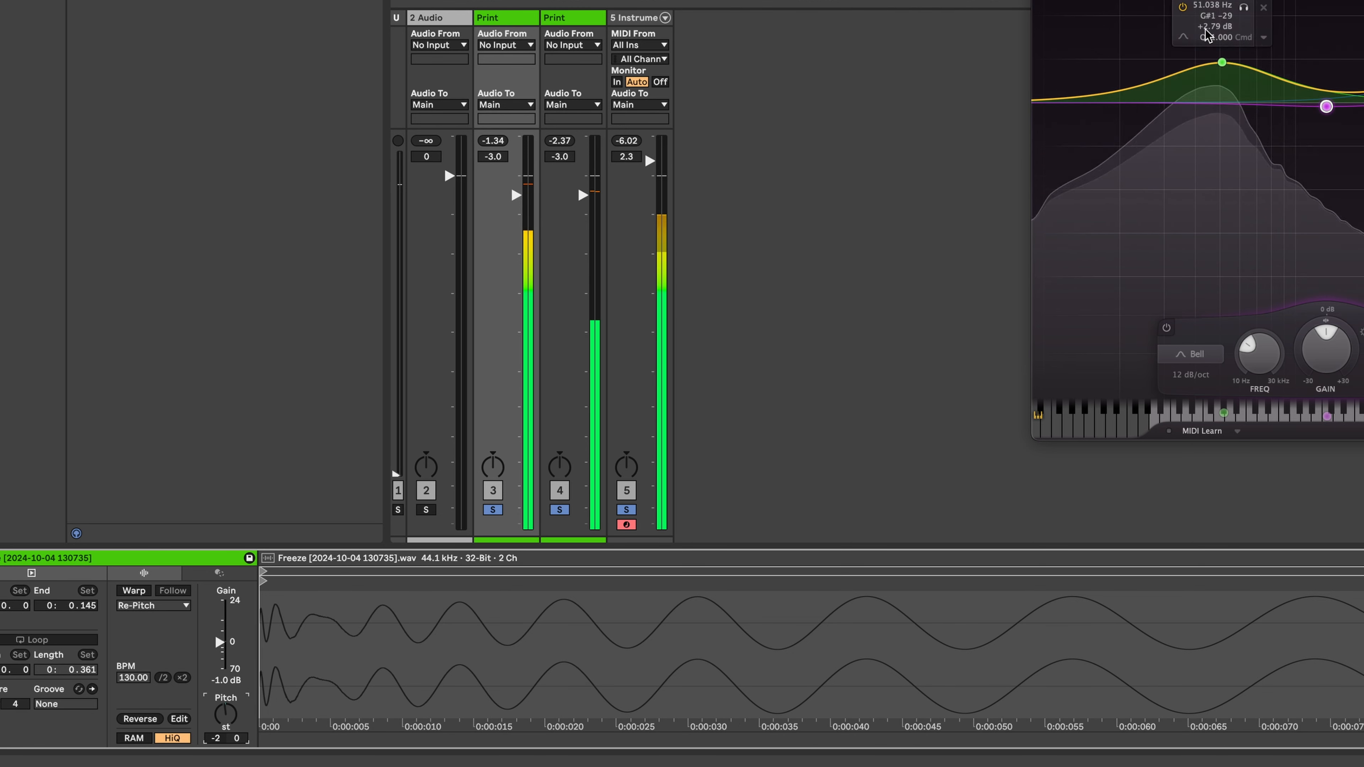
{"action": "key", "text": "Down"}
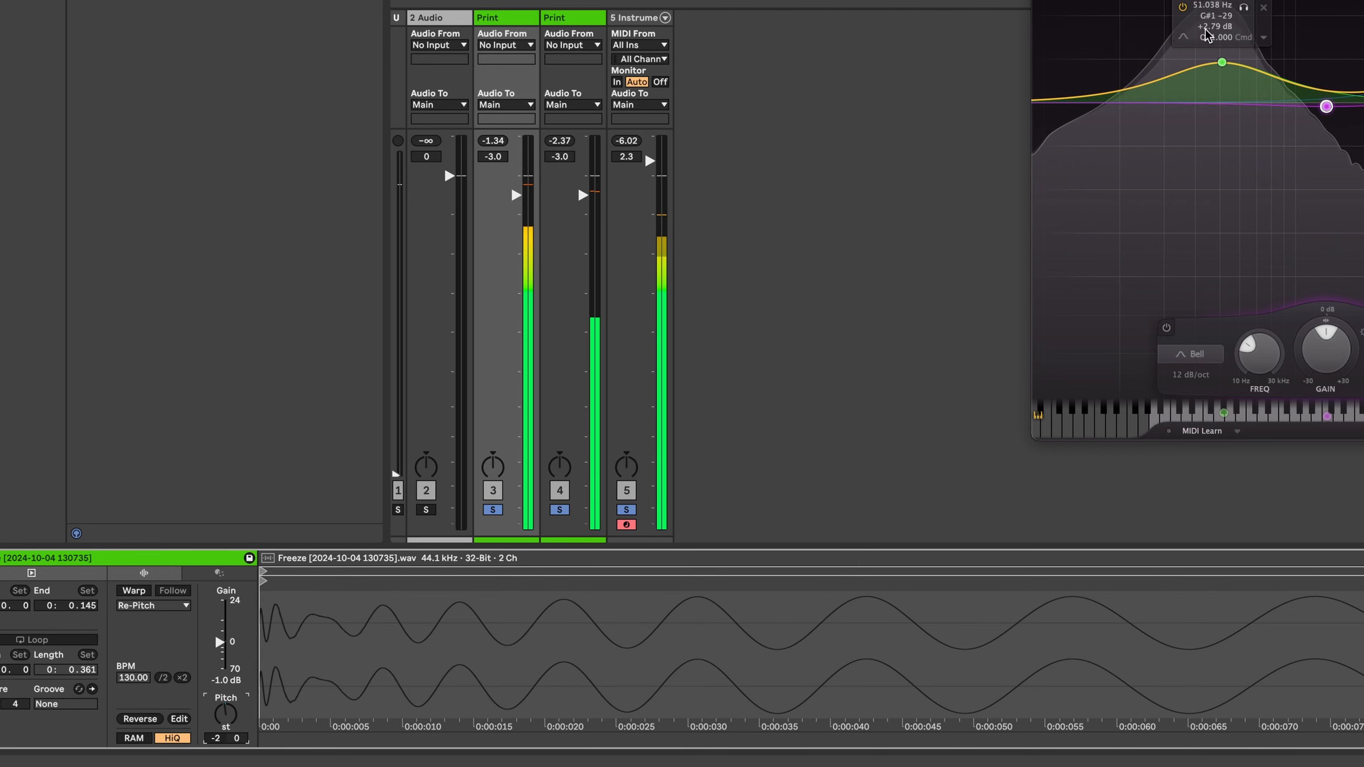
{"action": "key", "text": "Up"}
{"action": "key", "text": "Up"}
{"action": "key", "text": "Down"}
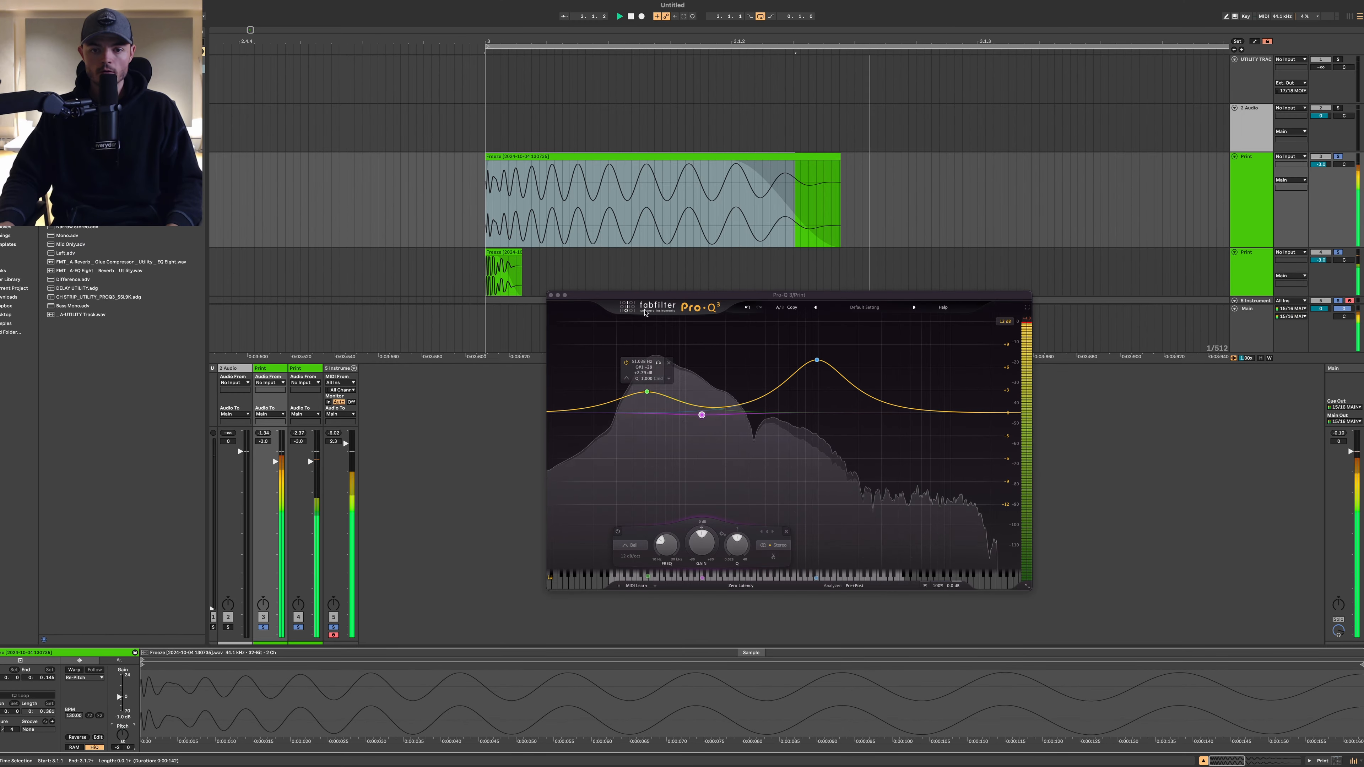
{"action": "key", "text": "space"}
{"action": "key", "text": "super+alt+p"}
Step: Open Serum and Pro-Q 3 from the instrument rack and add a bell boost of about 5.2 dB near 42 Hz
{"action": "scroll", "coordinate": [730, 211], "scroll_direction": "down", "scroll_amount": 4}
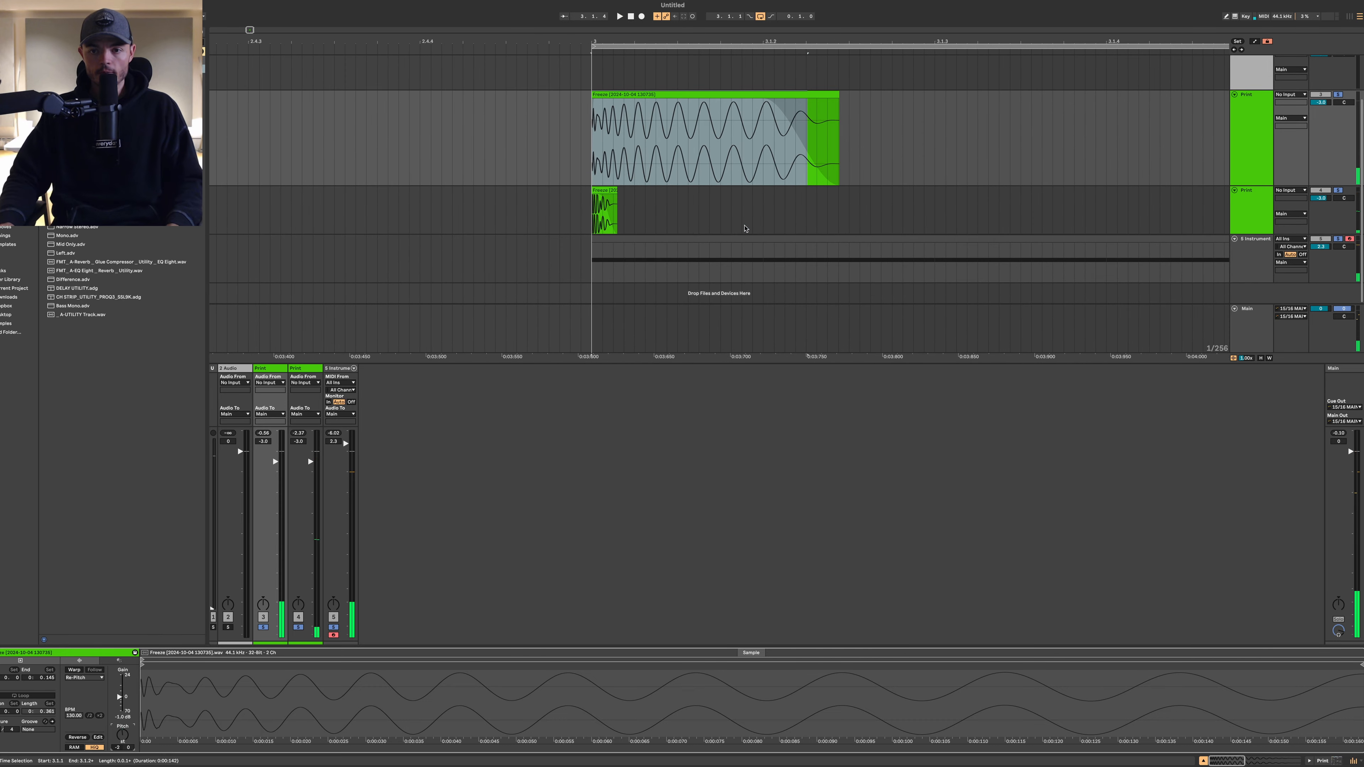
{"action": "scroll", "coordinate": [826, 268], "scroll_direction": "down", "scroll_amount": 4}
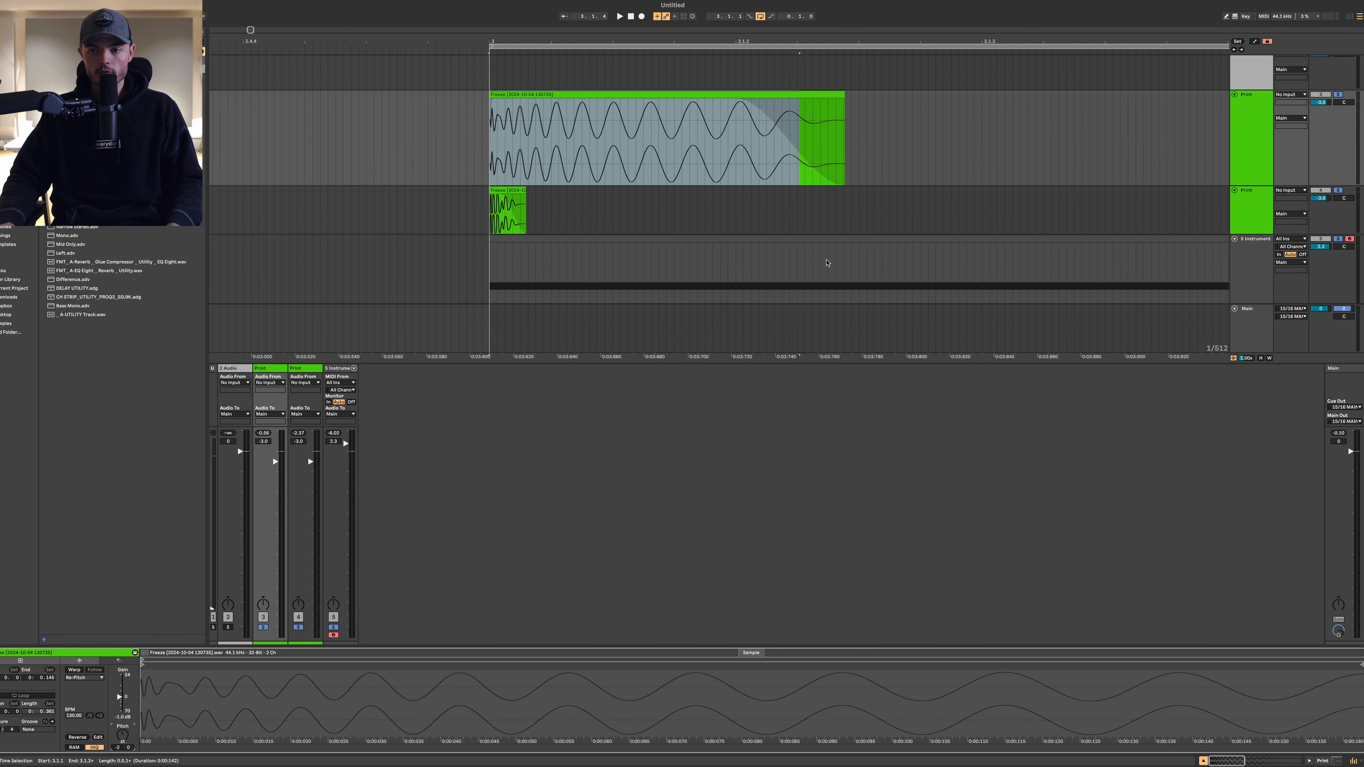
{"action": "left_click", "coordinate": [1251, 285]}
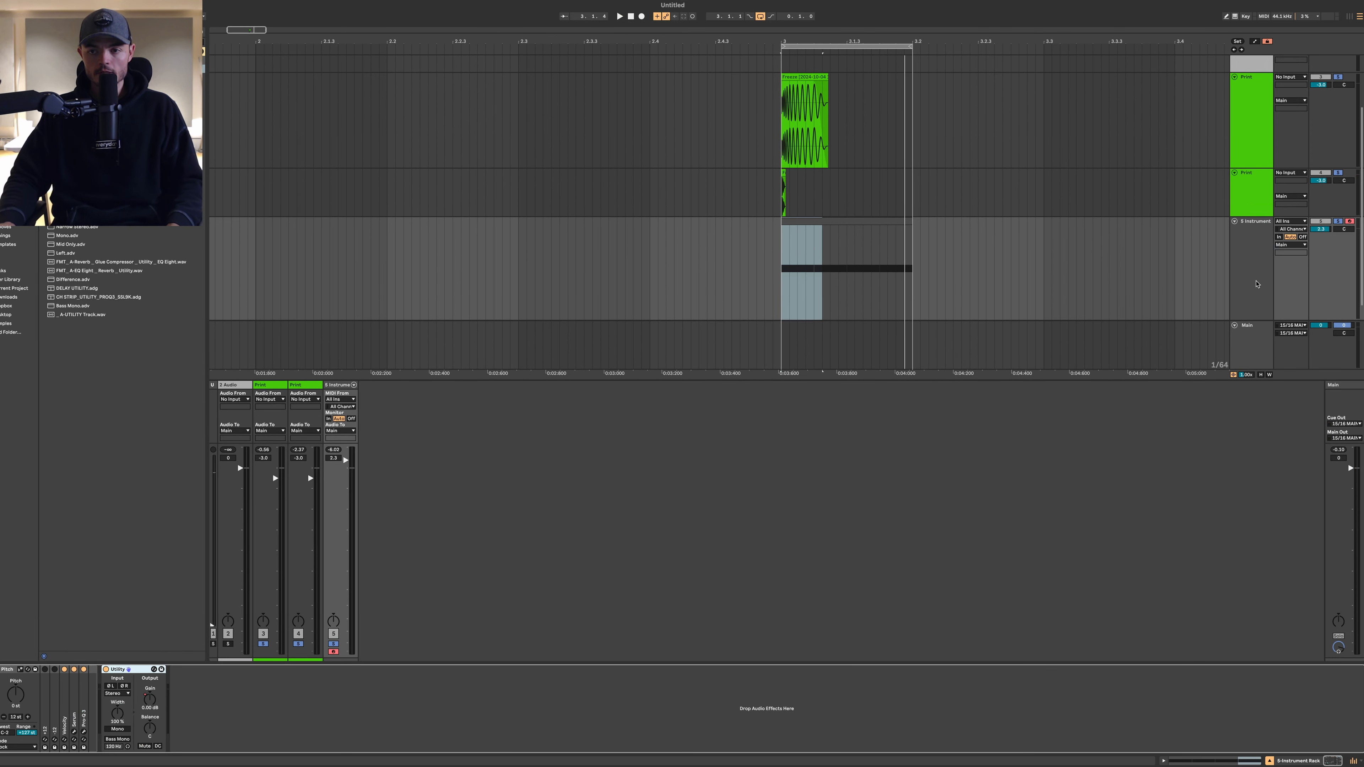
{"action": "left_click", "coordinate": [74, 732]}
{"action": "left_click", "coordinate": [84, 731]}
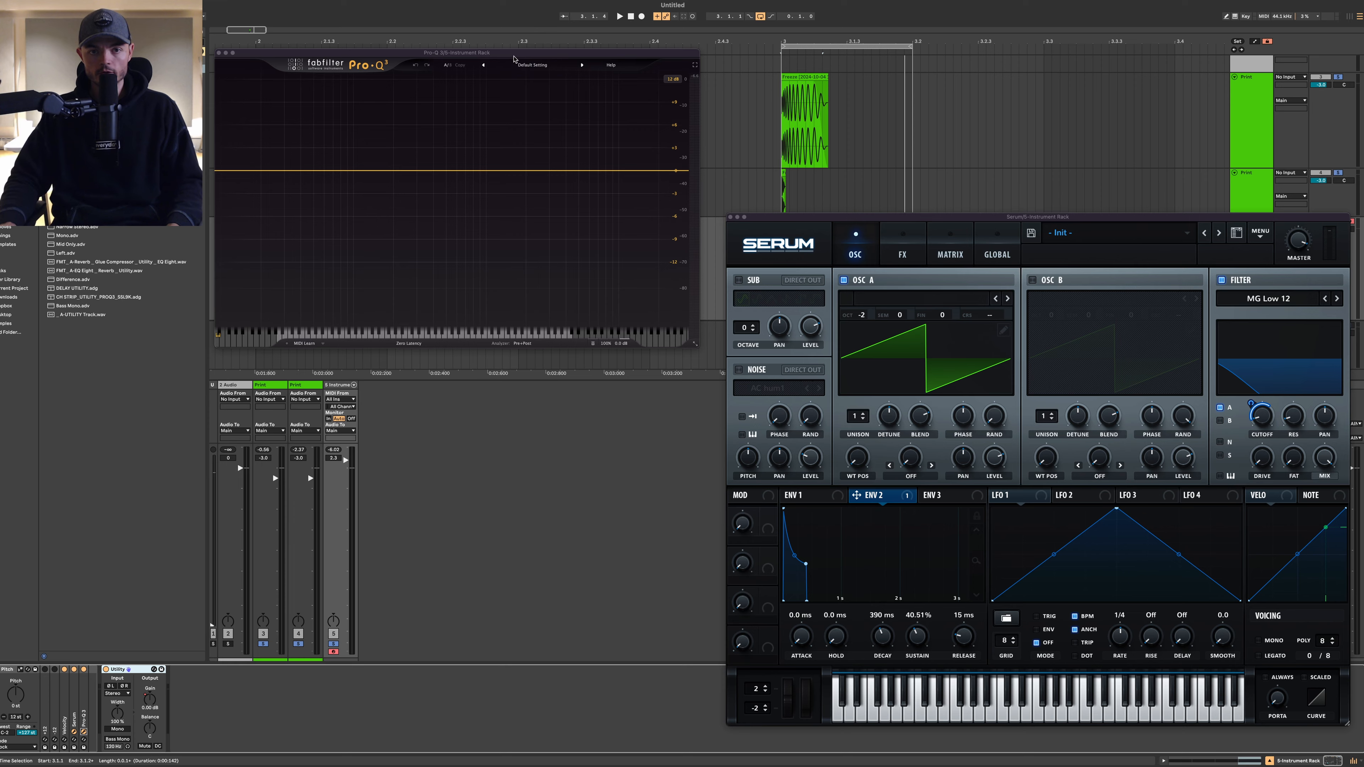
{"action": "left_click_drag", "start_coordinate": [514, 59], "coordinate": [777, 430]}
{"action": "left_click_drag", "start_coordinate": [556, 561], "coordinate": [568, 507]}
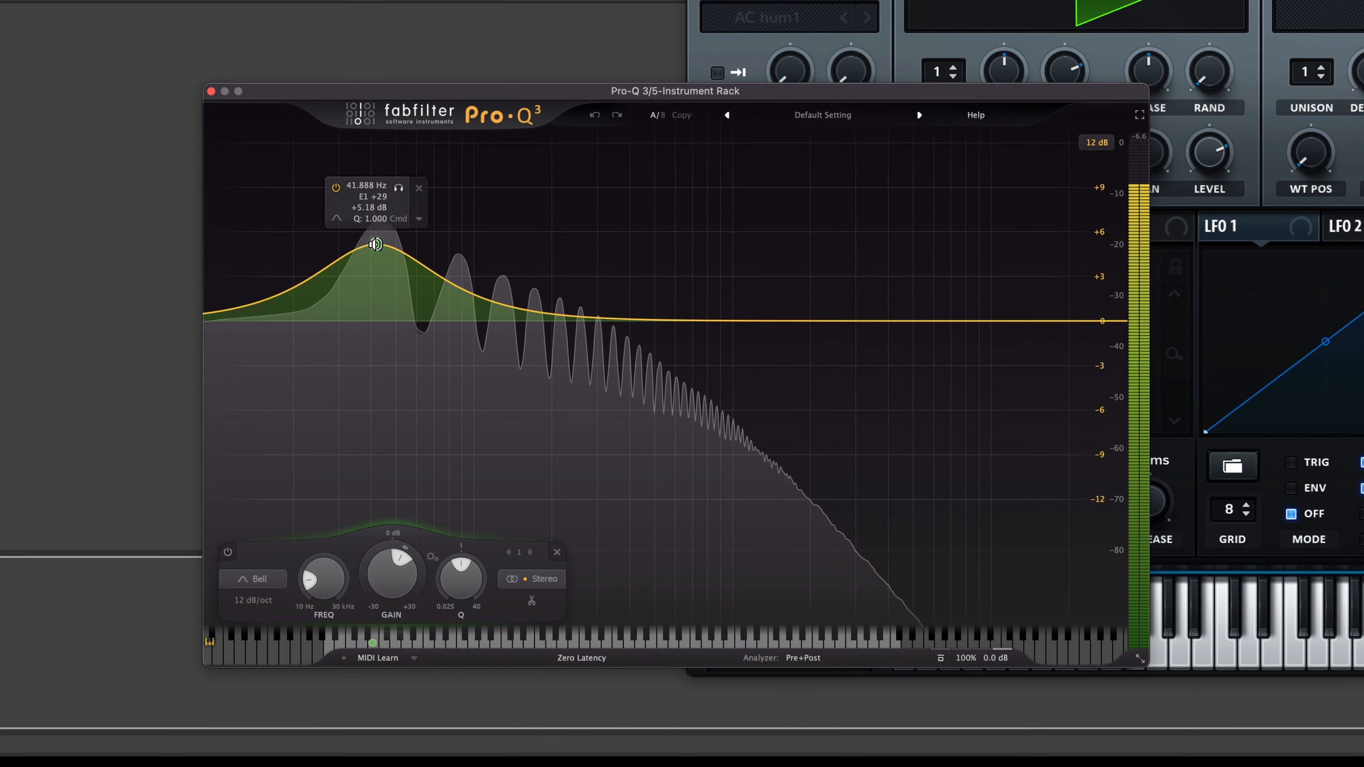
Step: Narrow the bass's bell near 42 Hz to a Q of about 2.9 with 4.3 dB gain, and fine-tune Serum's filter cutoff during playback
{"action": "scroll", "coordinate": [375, 244], "scroll_direction": "up", "scroll_amount": 5}
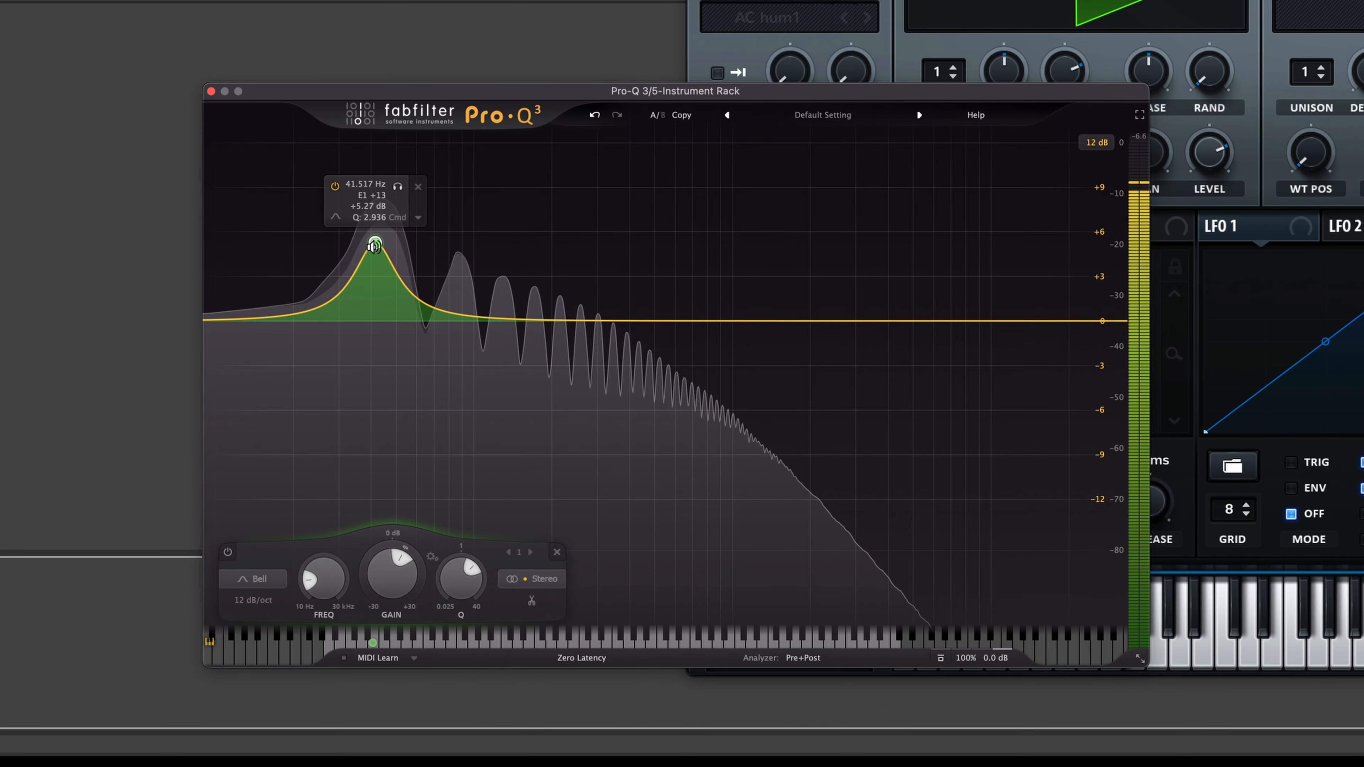
{"action": "left_click_drag", "start_coordinate": [375, 246], "coordinate": [375, 260]}
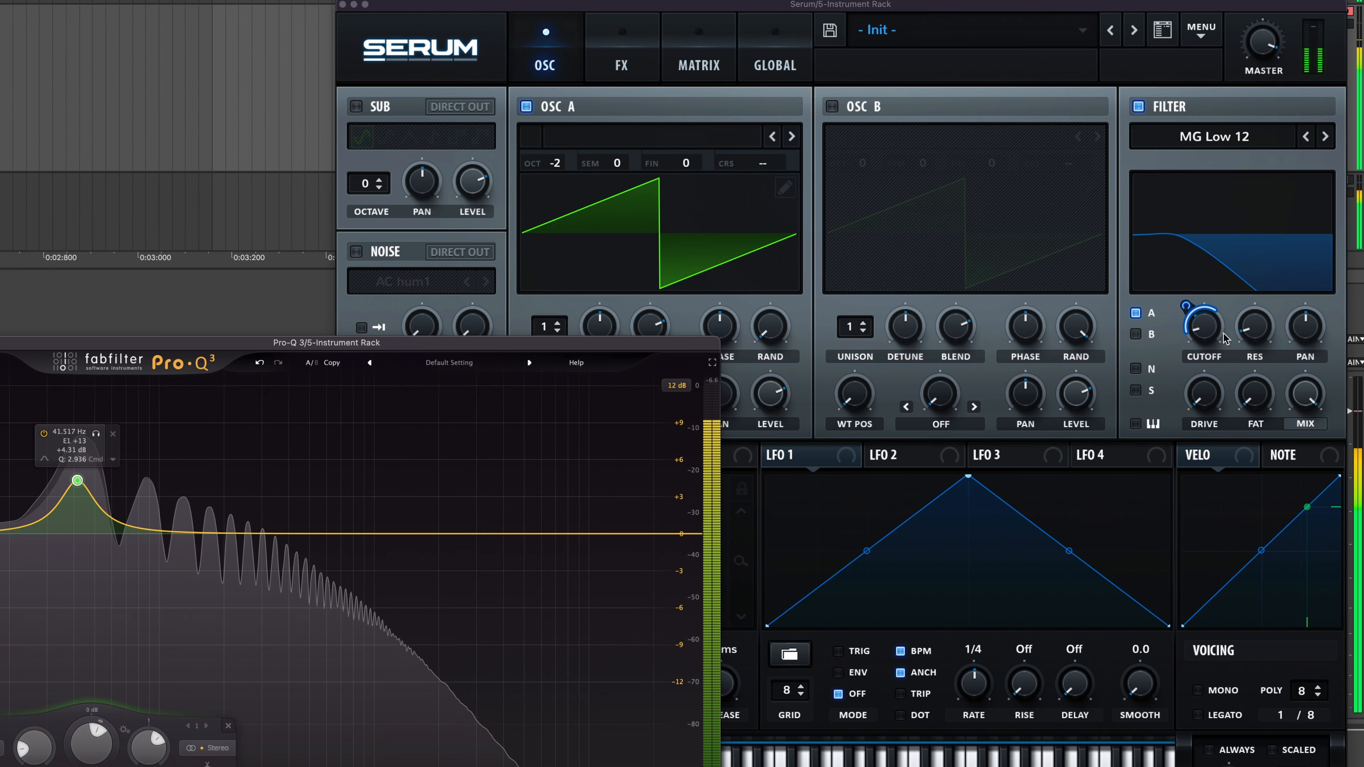
{"action": "left_click", "coordinate": [1205, 361]}
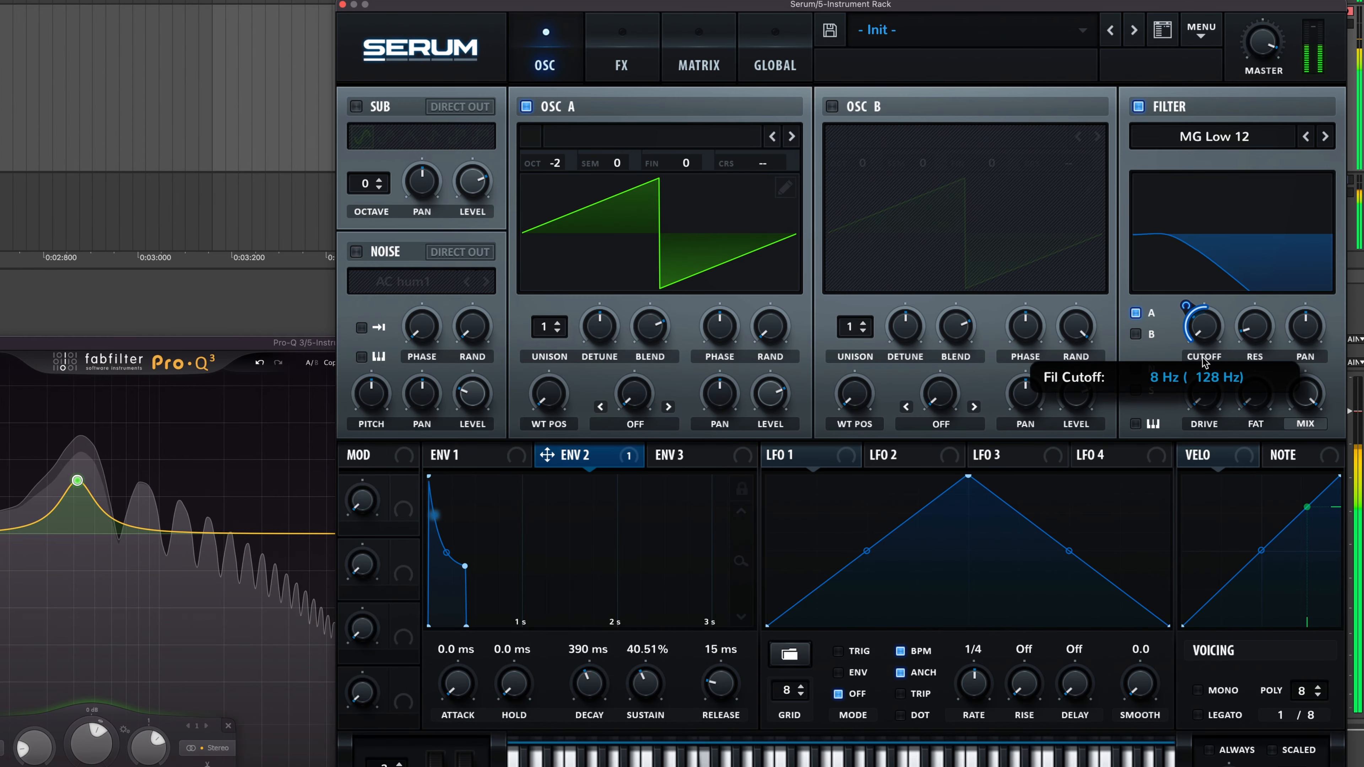
{"action": "left_click_drag", "start_coordinate": [1205, 360], "coordinate": [1207, 333]}
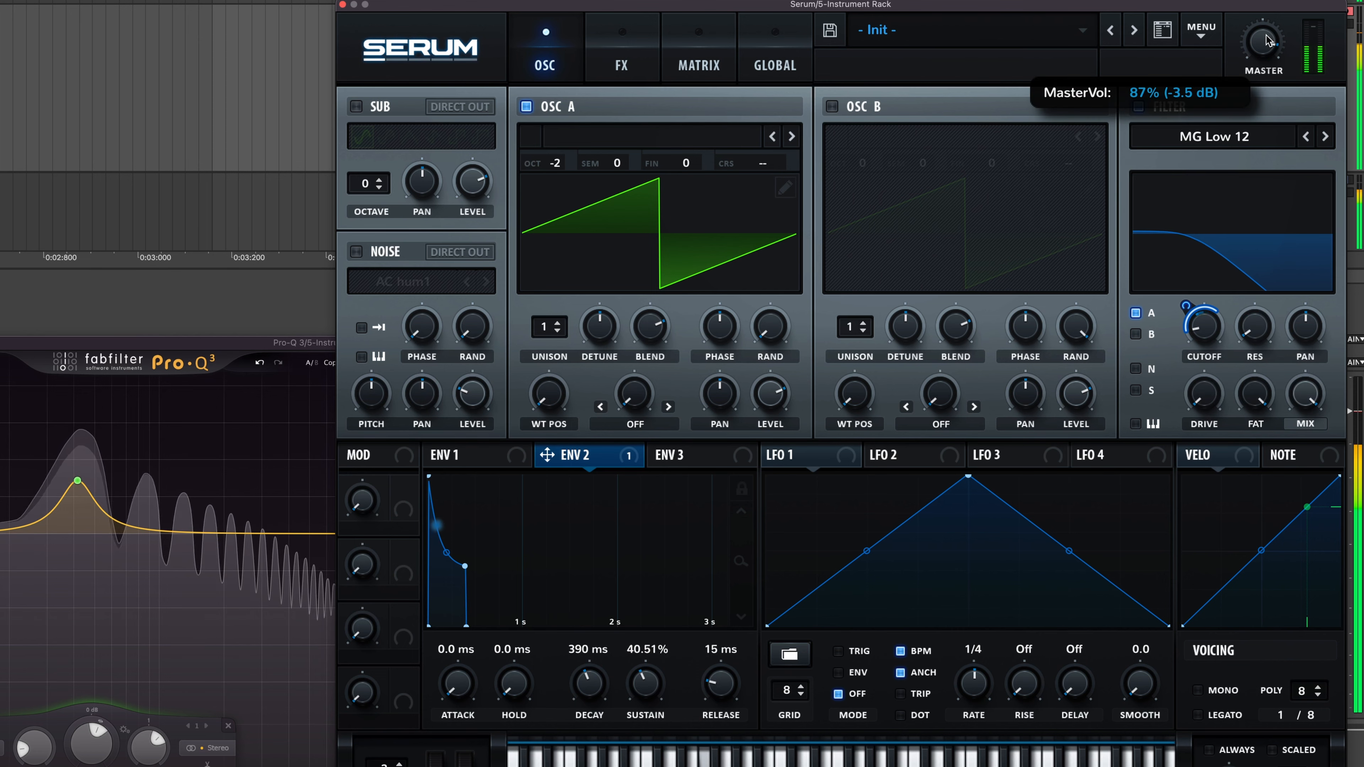
{"action": "key", "text": "space"}
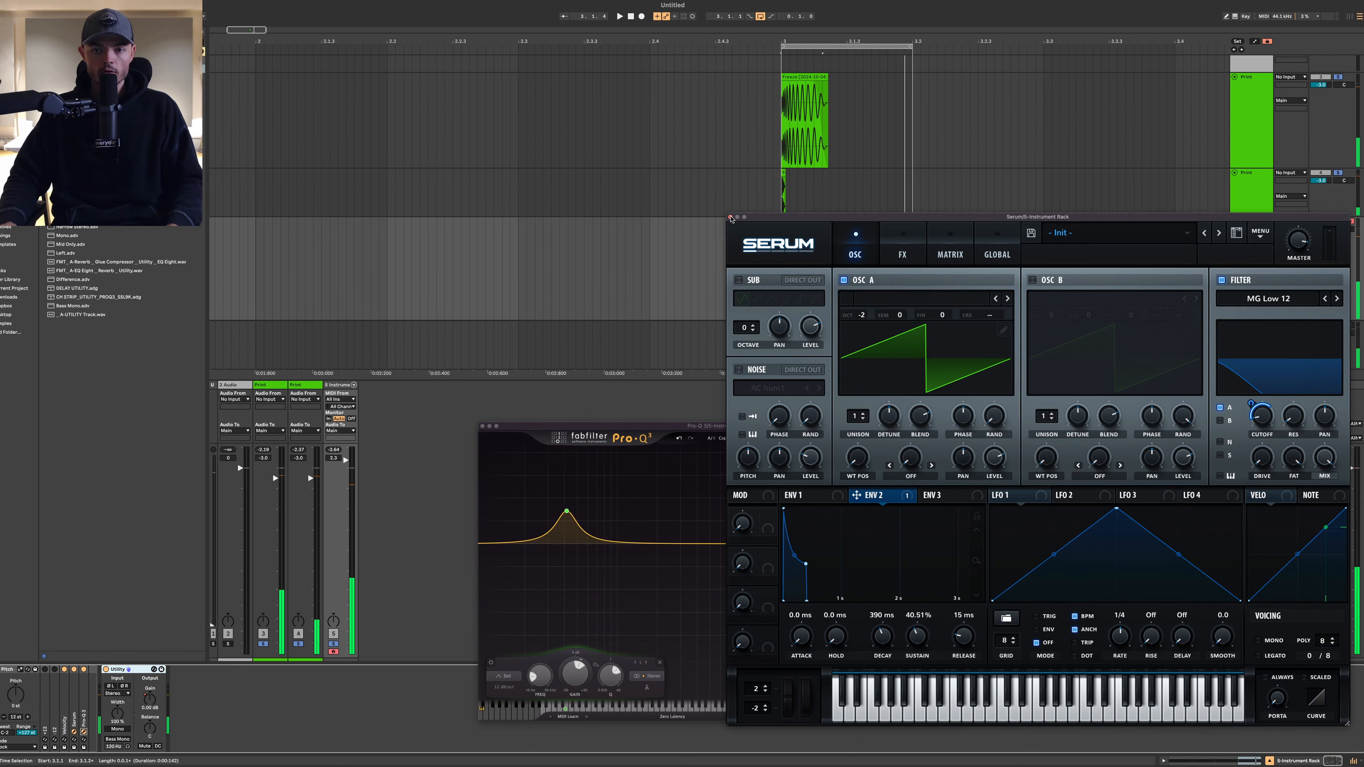
{"action": "left_click", "coordinate": [342, 4]}
Step: Group the two Print tracks and the Serum instrument track into one group track
{"action": "left_click", "coordinate": [830, 120]}
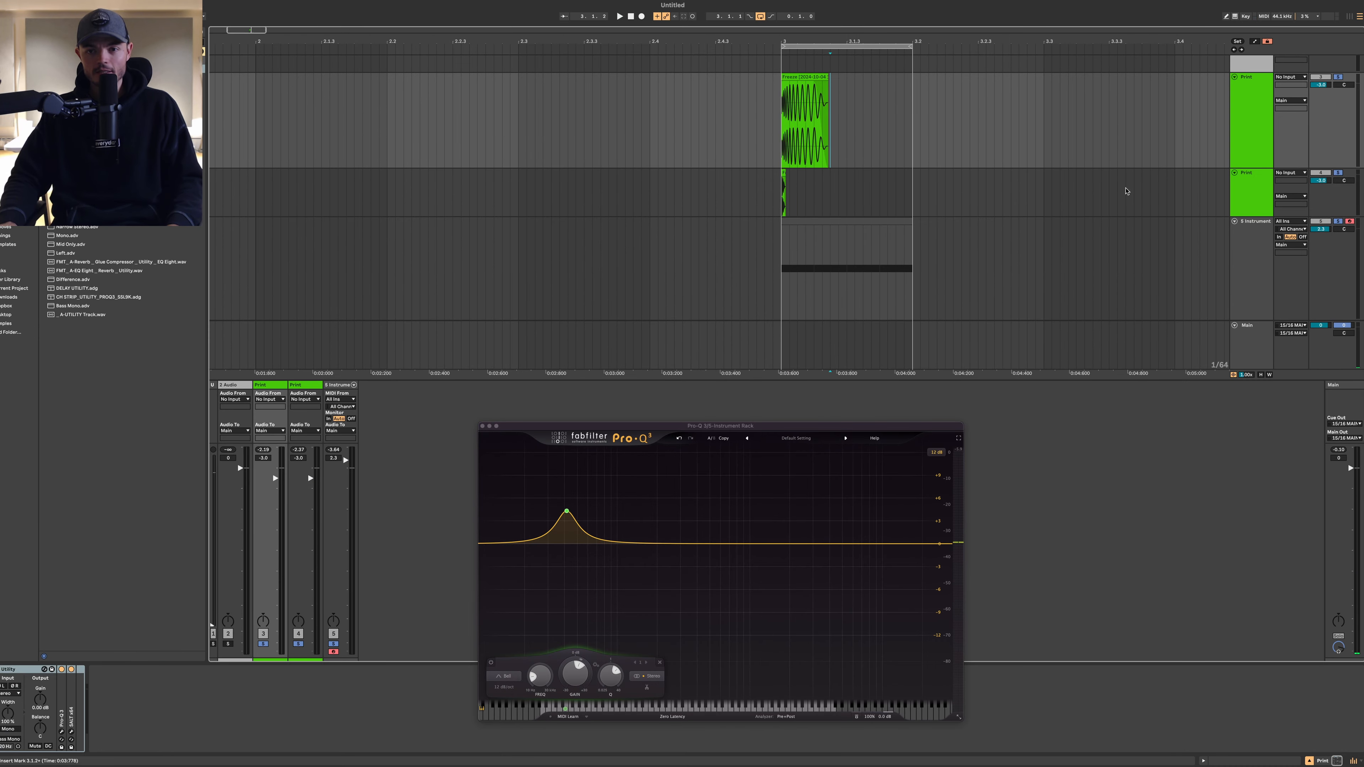
{"action": "left_click", "coordinate": [1250, 146]}
{"action": "scroll", "coordinate": [1249, 146], "scroll_direction": "up", "scroll_amount": 2}
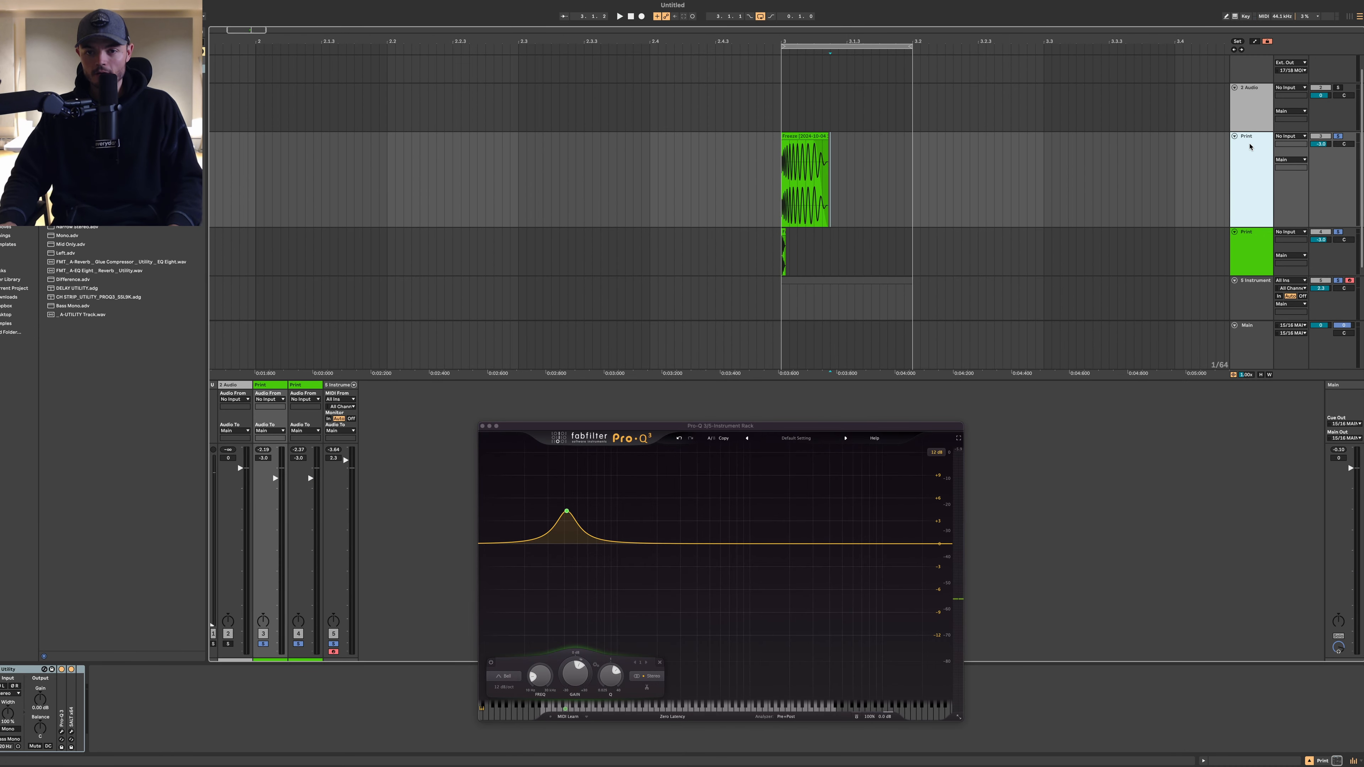
{"action": "left_click", "coordinate": [1250, 112]}
{"action": "scroll", "coordinate": [1236, 224], "scroll_direction": "down", "scroll_amount": 2}
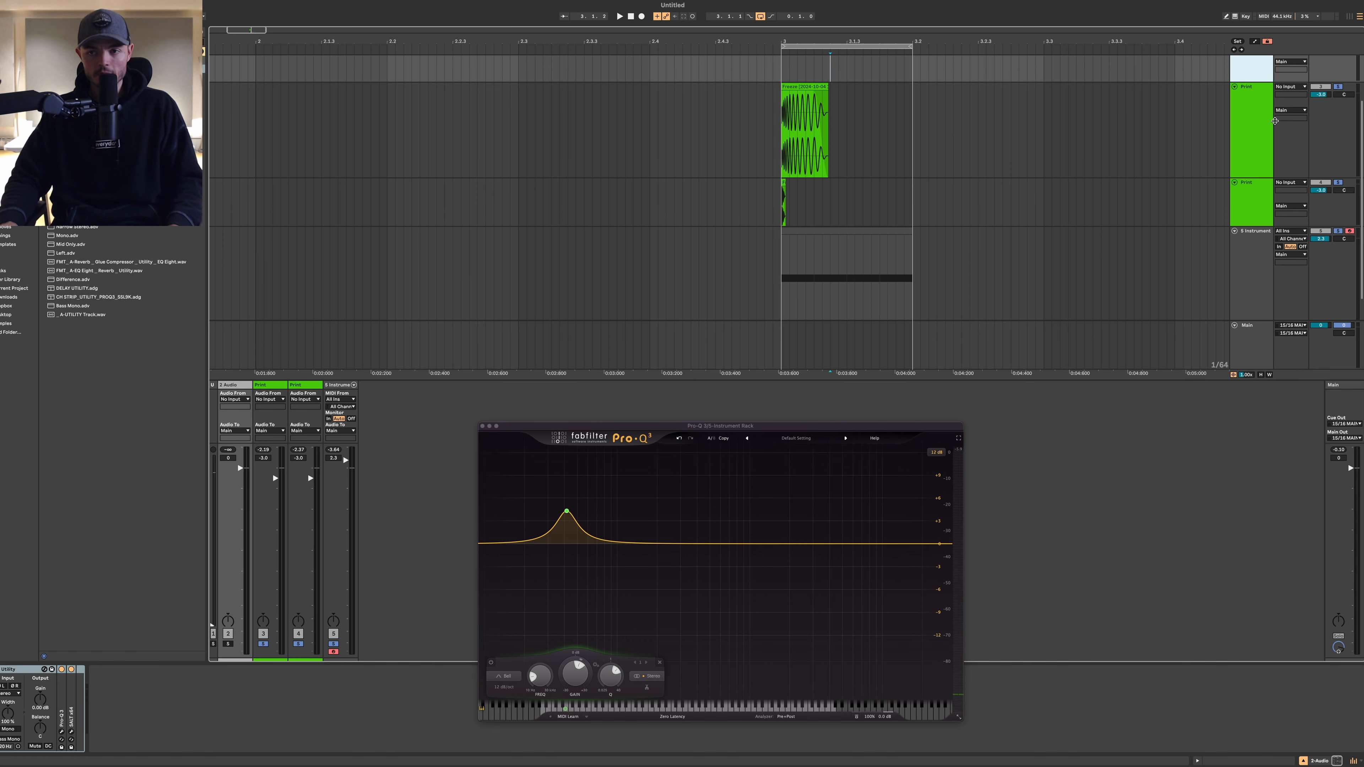
{"action": "scroll", "coordinate": [1275, 121], "scroll_direction": "up", "scroll_amount": 2}
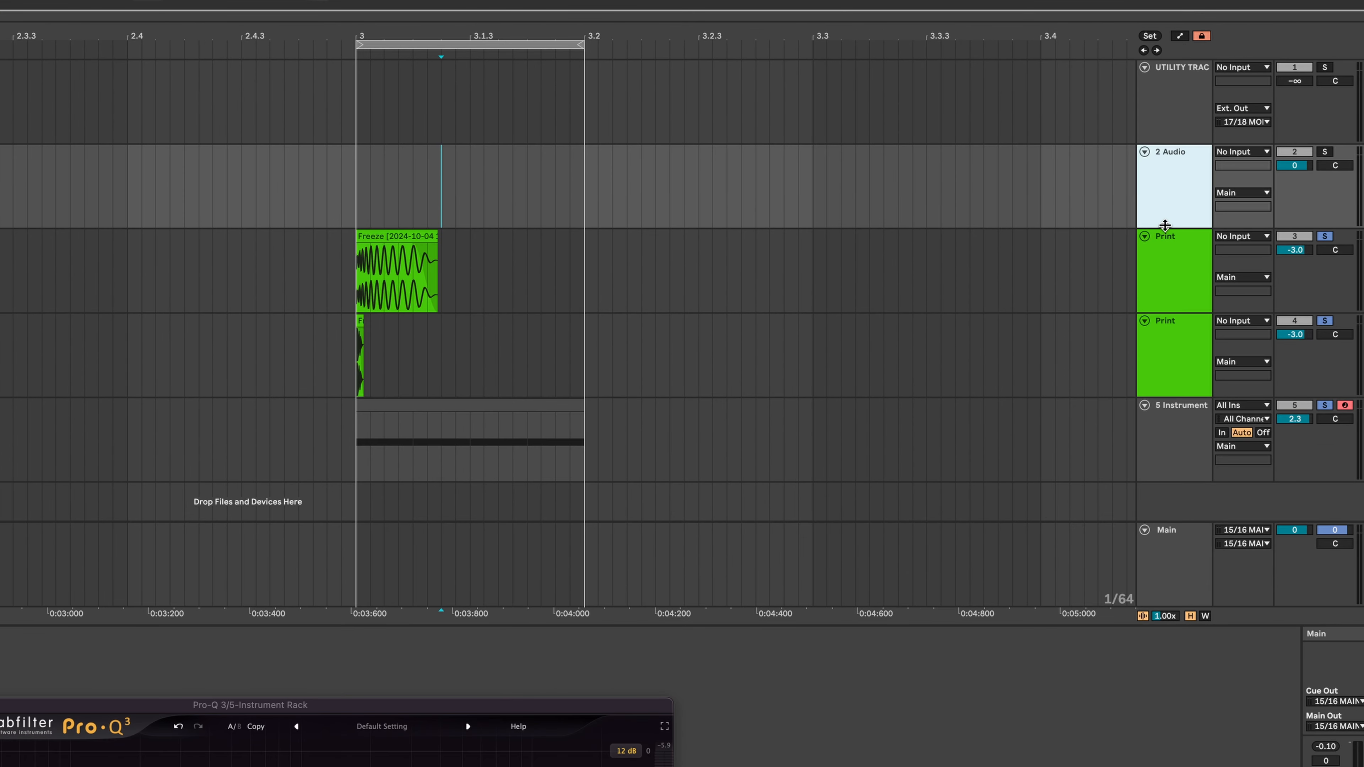
{"action": "left_click", "coordinate": [1161, 269]}
{"action": "left_click", "coordinate": [1156, 452], "text": "shift"}
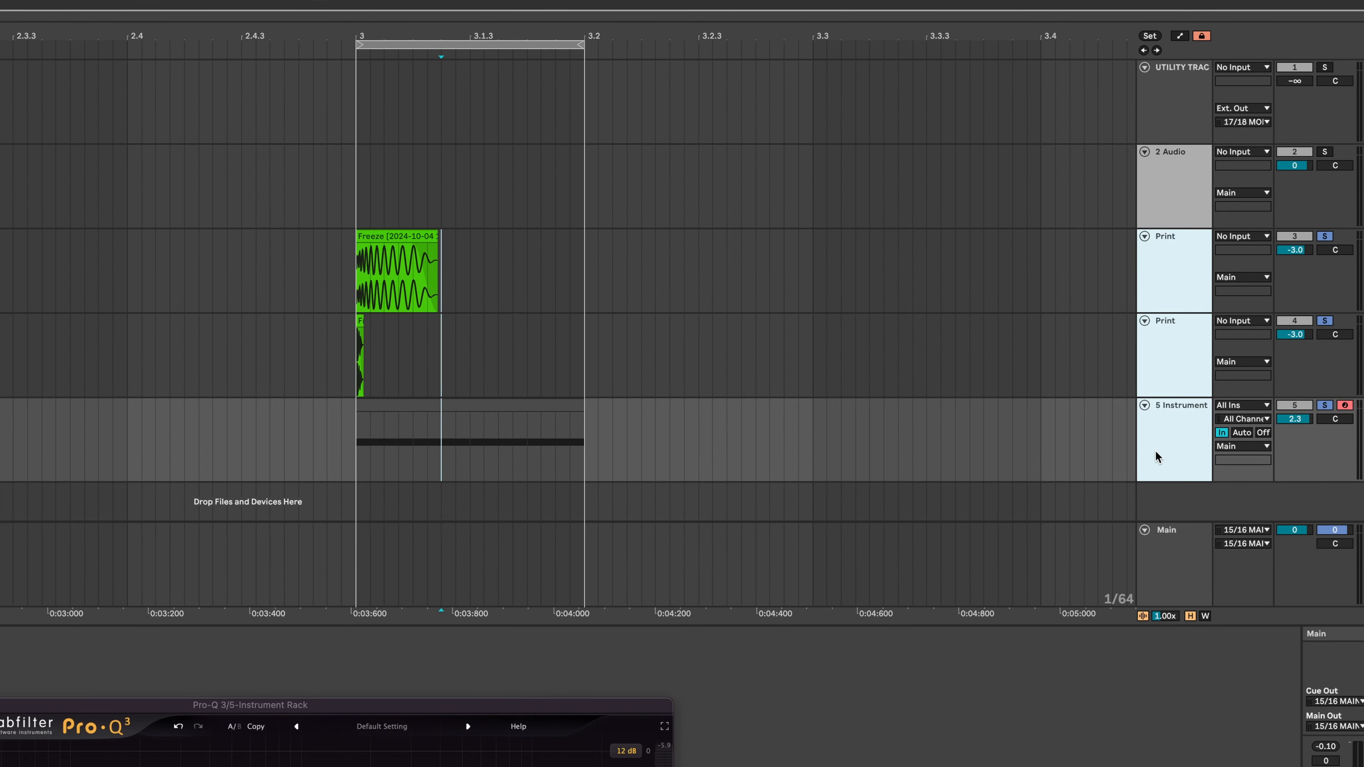
{"action": "key", "text": "ctrl+g"}
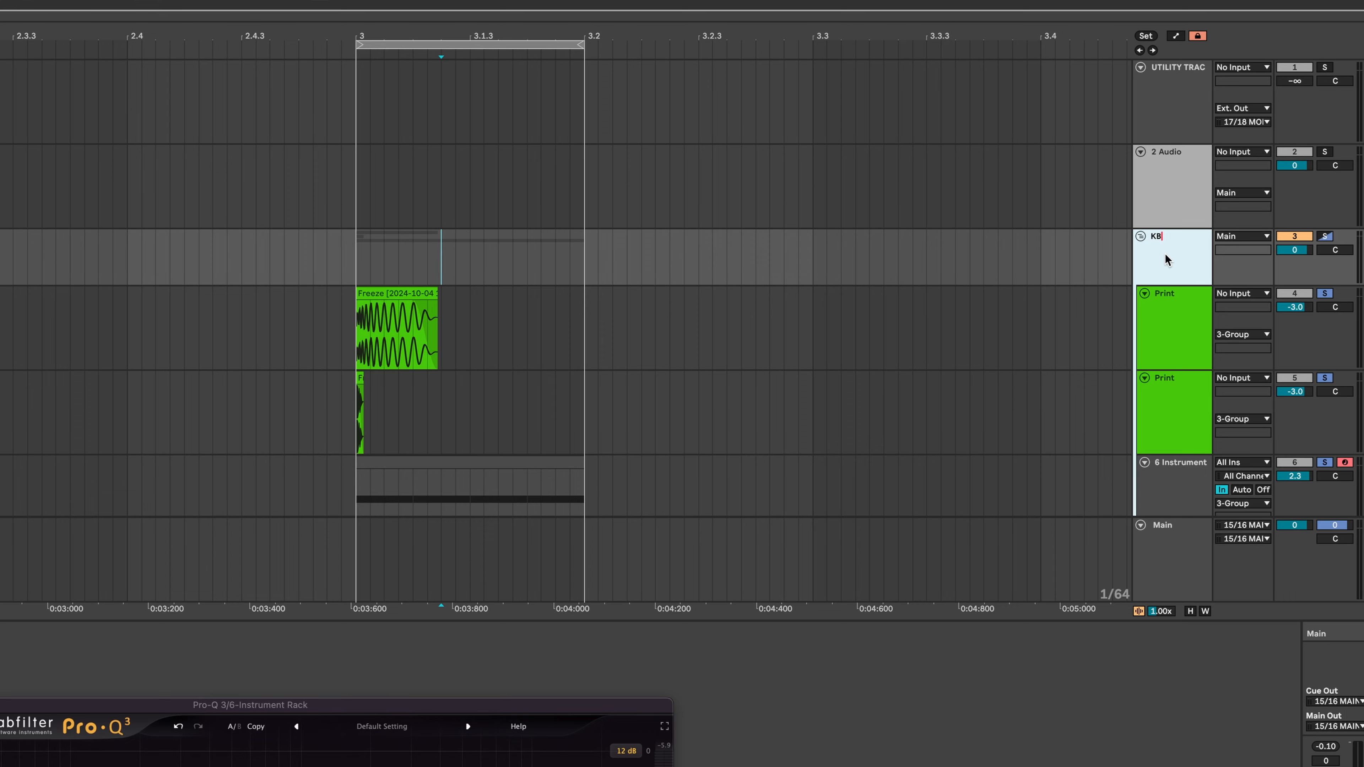
Step: Name the group KB BUS, color it red, and close the Pro-Q 3 window
{"action": "right_click", "coordinate": [1165, 257]}
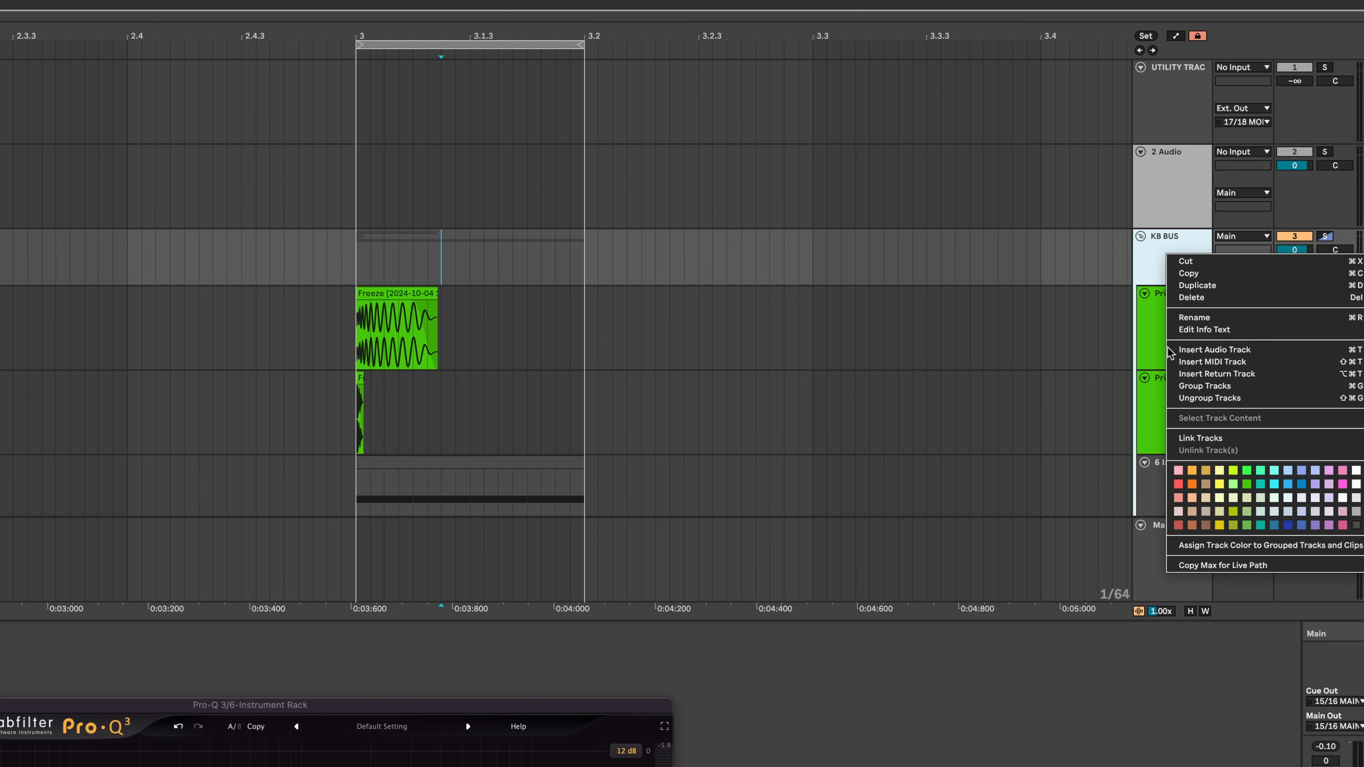
{"action": "left_click", "coordinate": [1178, 485]}
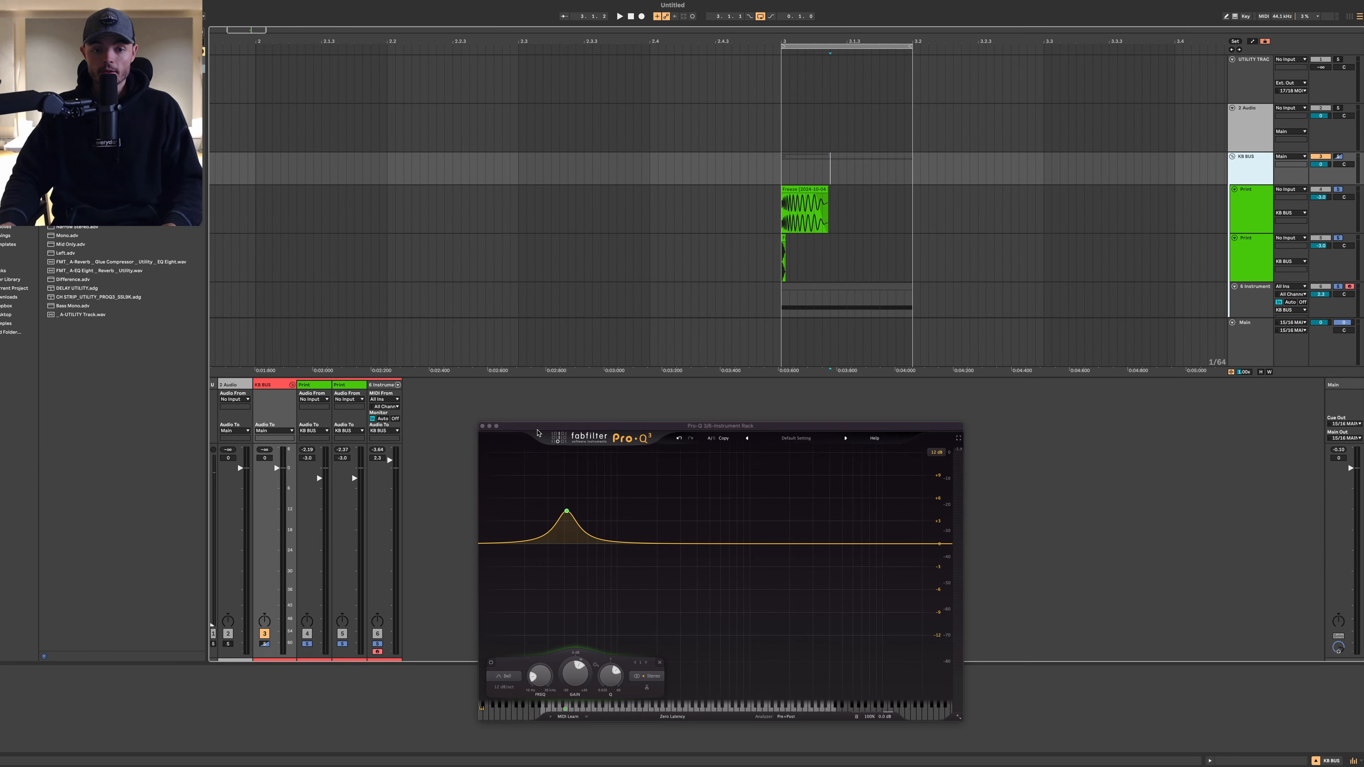
{"action": "left_click", "coordinate": [482, 425]}
Step: Solo the KB BUS group in place of its individually soloed tracks, and turn that solo off again
{"action": "left_click", "coordinate": [1250, 208]}
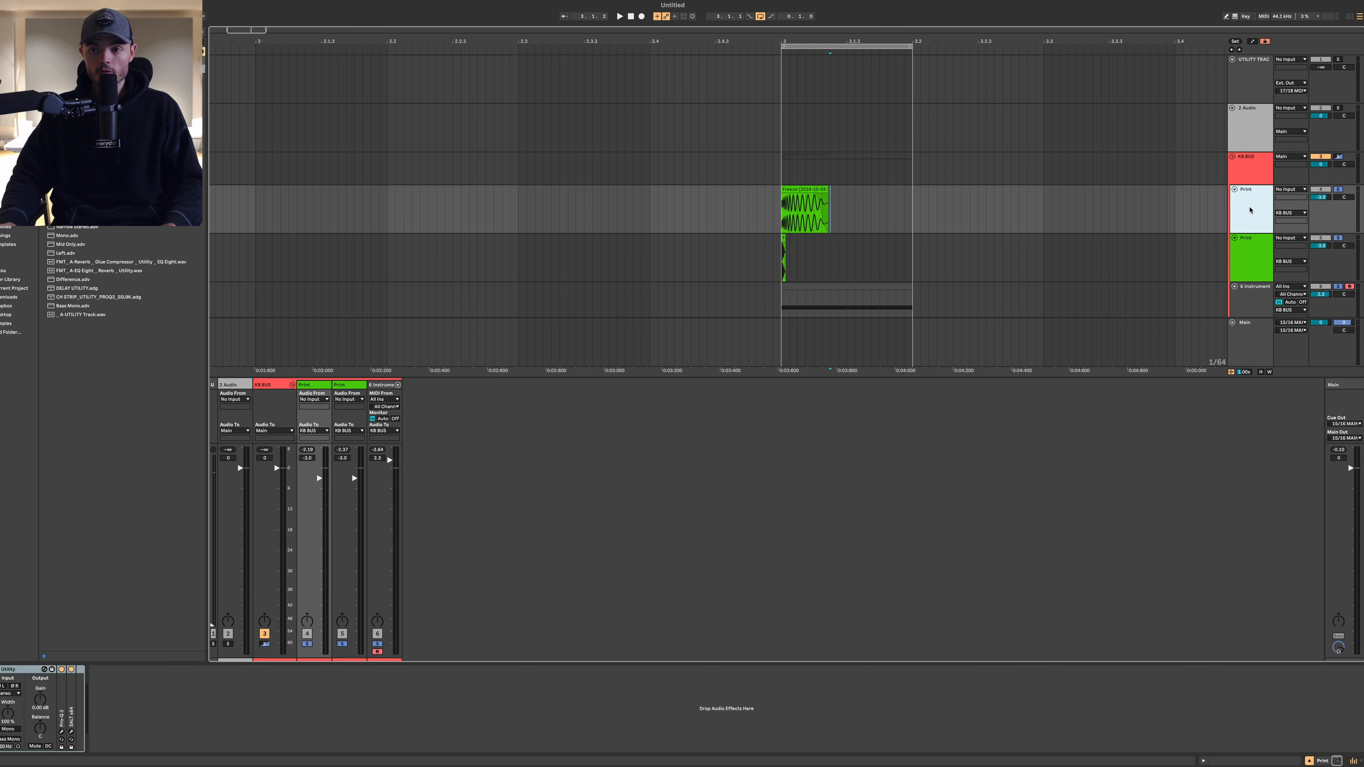
{"action": "left_click", "coordinate": [1257, 173]}
{"action": "left_click", "coordinate": [1337, 157]}
{"action": "left_click", "coordinate": [1270, 180]}
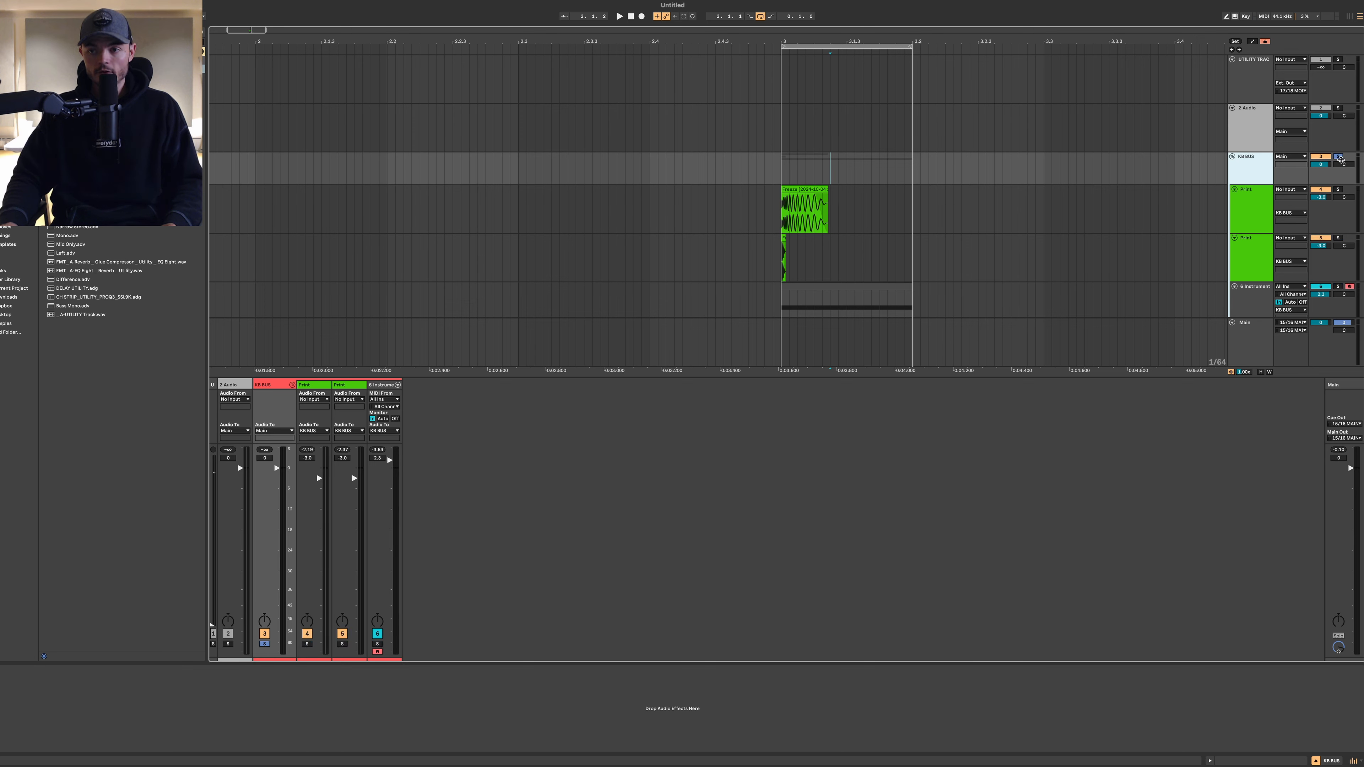
{"action": "left_click", "coordinate": [1298, 168]}
{"action": "left_click", "coordinate": [1340, 157]}
{"action": "left_click", "coordinate": [1247, 182]}
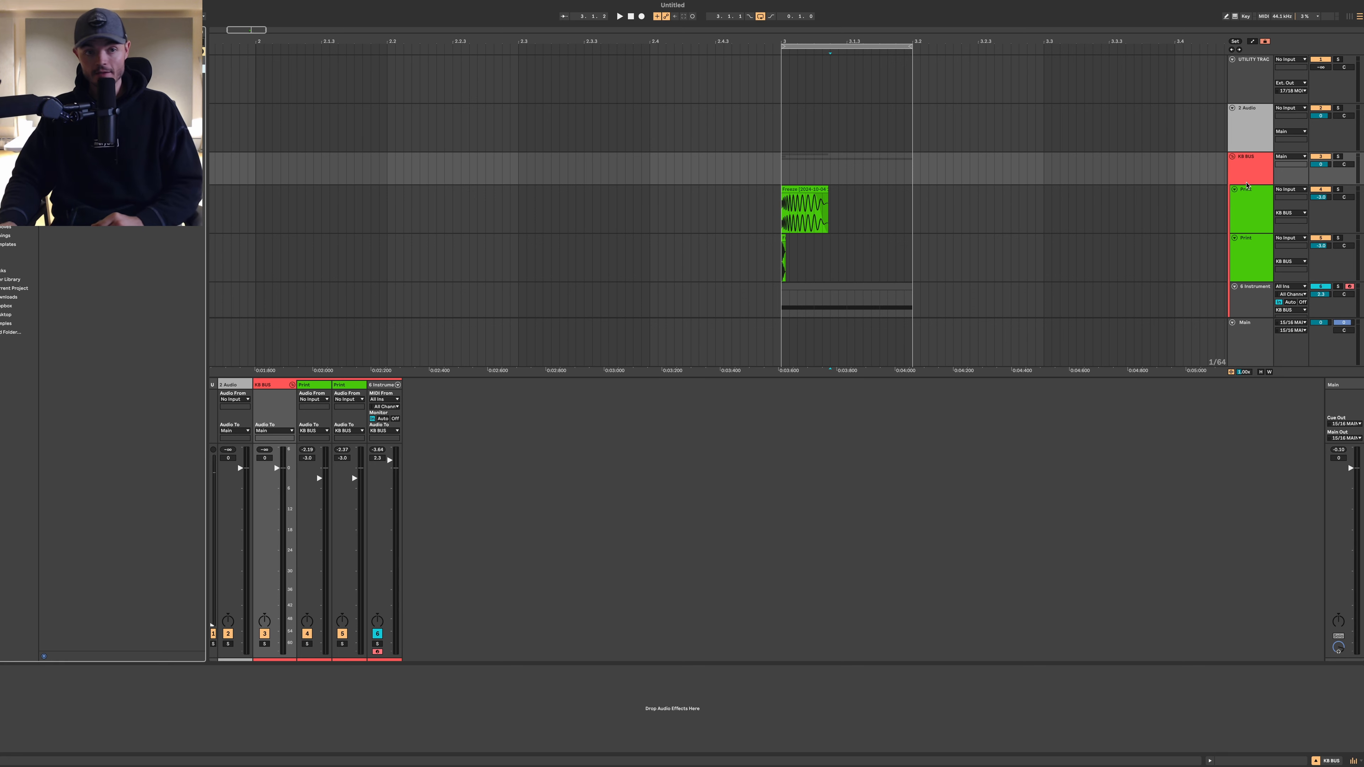
Step: Add Kelvin to KB BUS, set its low shaping to -7.75 dB before the saturation stages and raise the lows after them
{"action": "left_click_drag", "start_coordinate": [723, 434], "coordinate": [811, 421]}
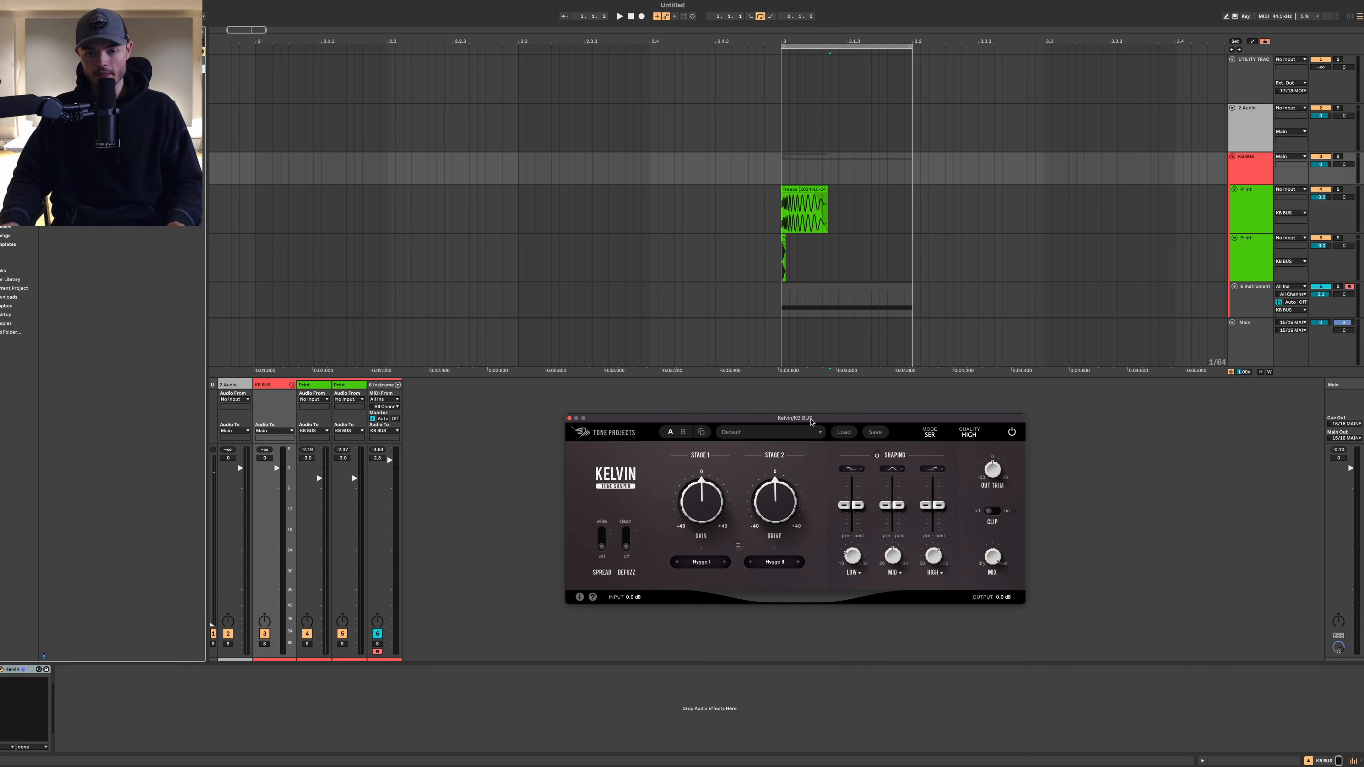
{"action": "left_click", "coordinate": [782, 173]}
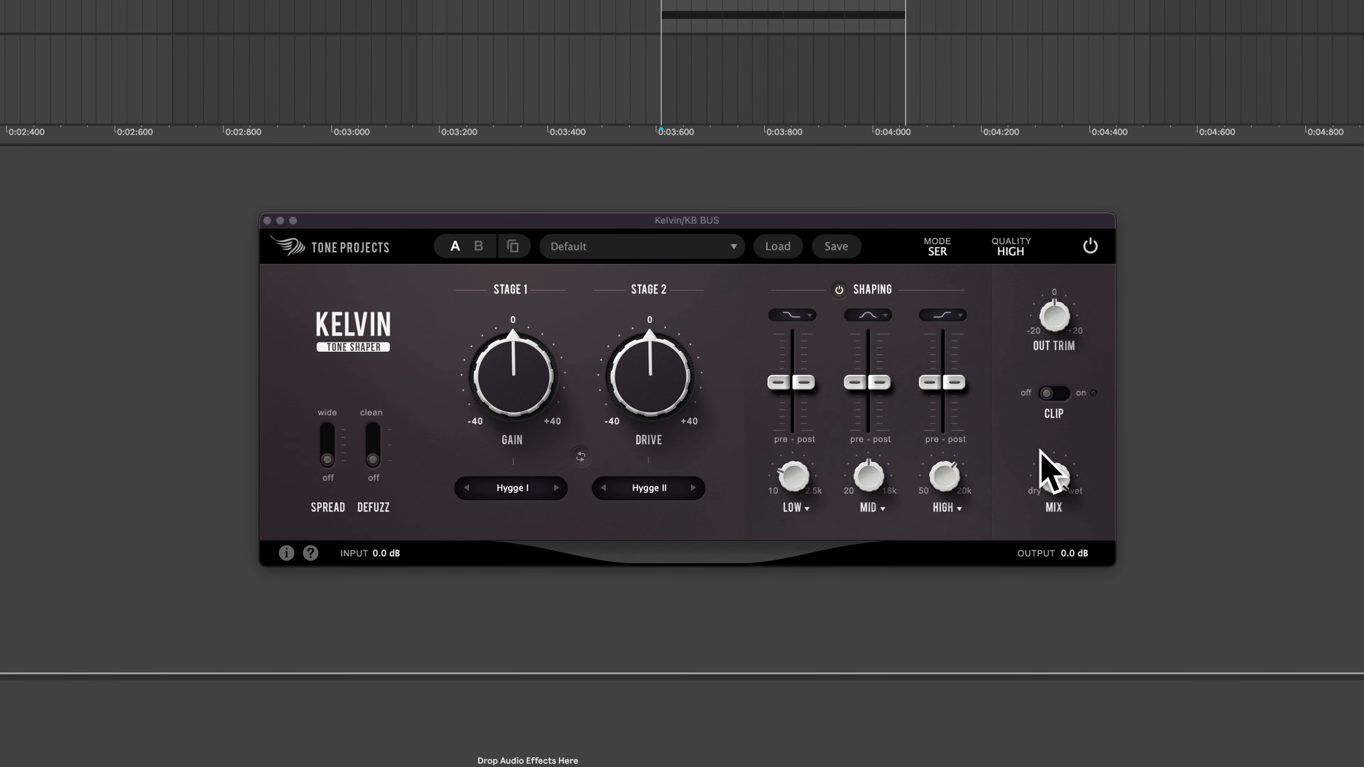
{"action": "left_click_drag", "start_coordinate": [778, 383], "coordinate": [774, 430]}
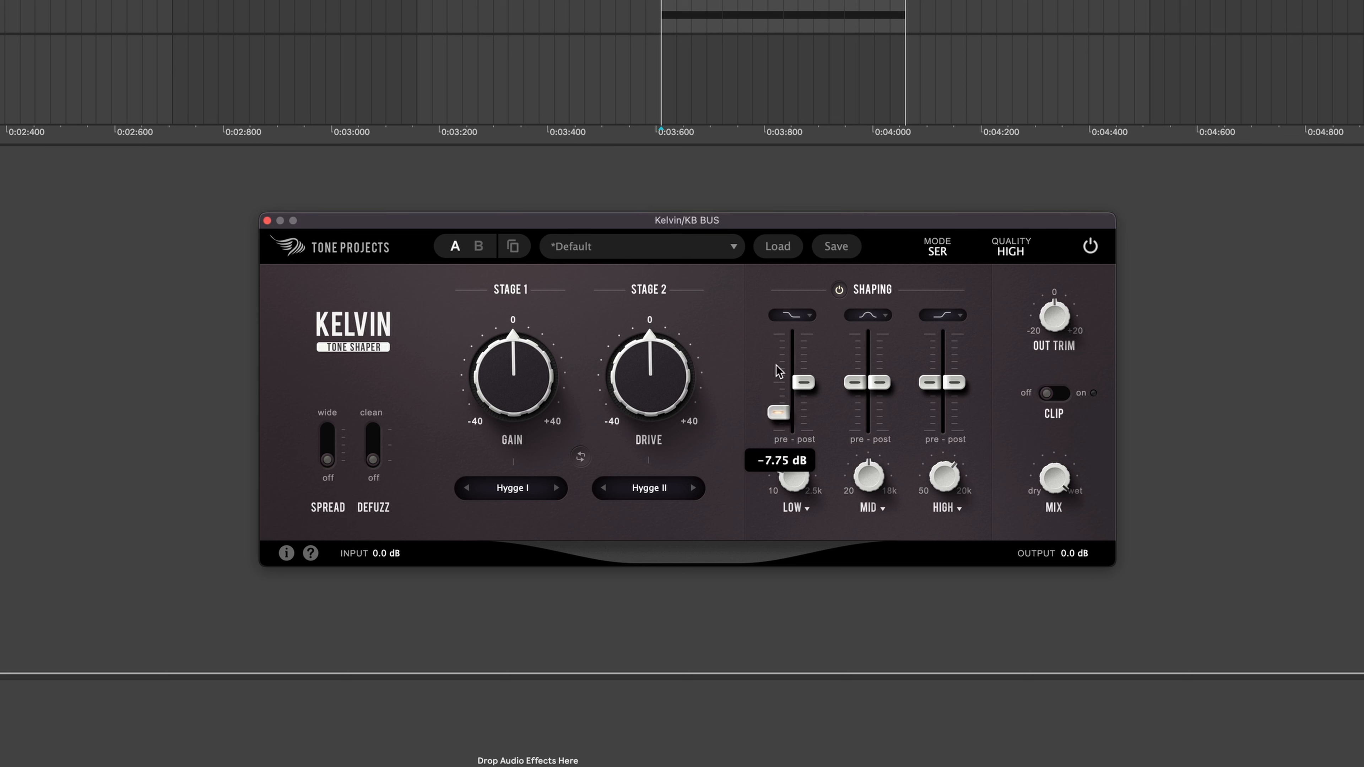
{"action": "left_click_drag", "start_coordinate": [804, 382], "coordinate": [827, 340]}
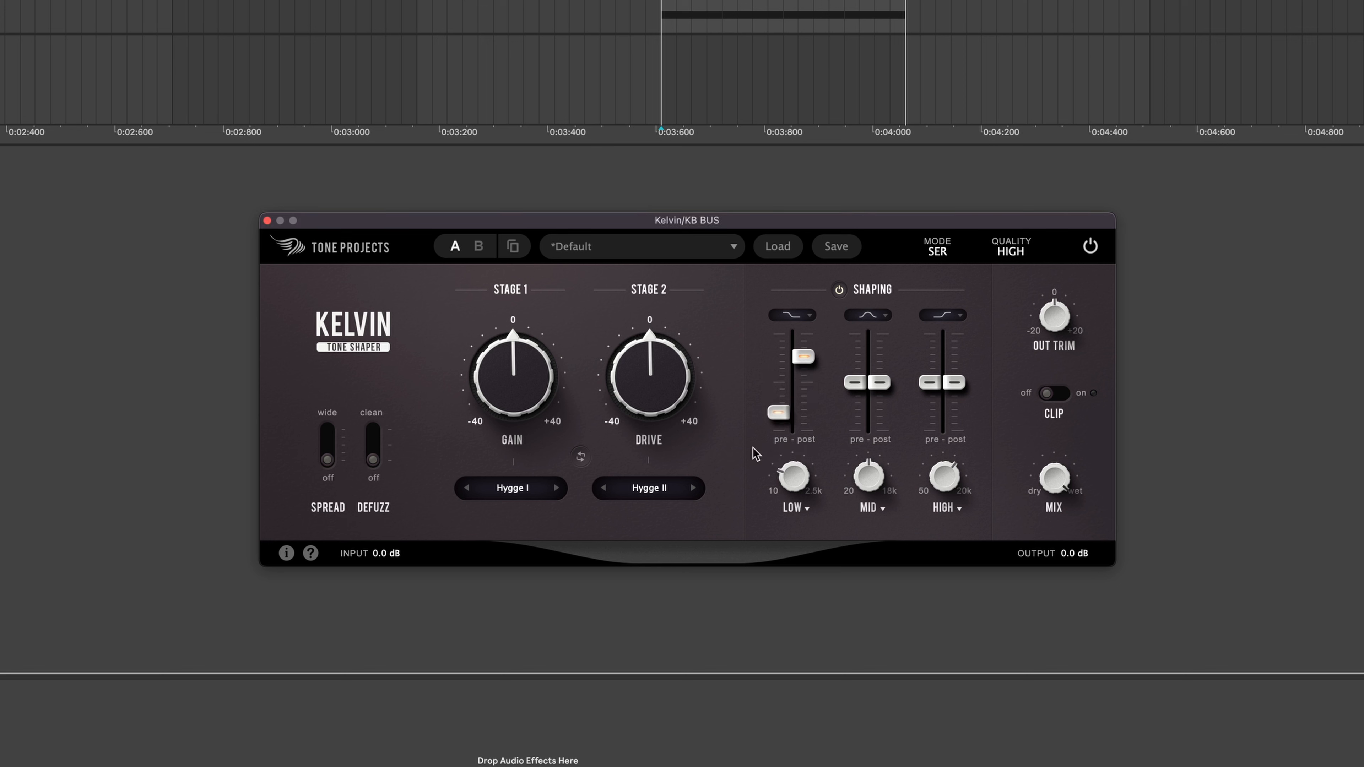
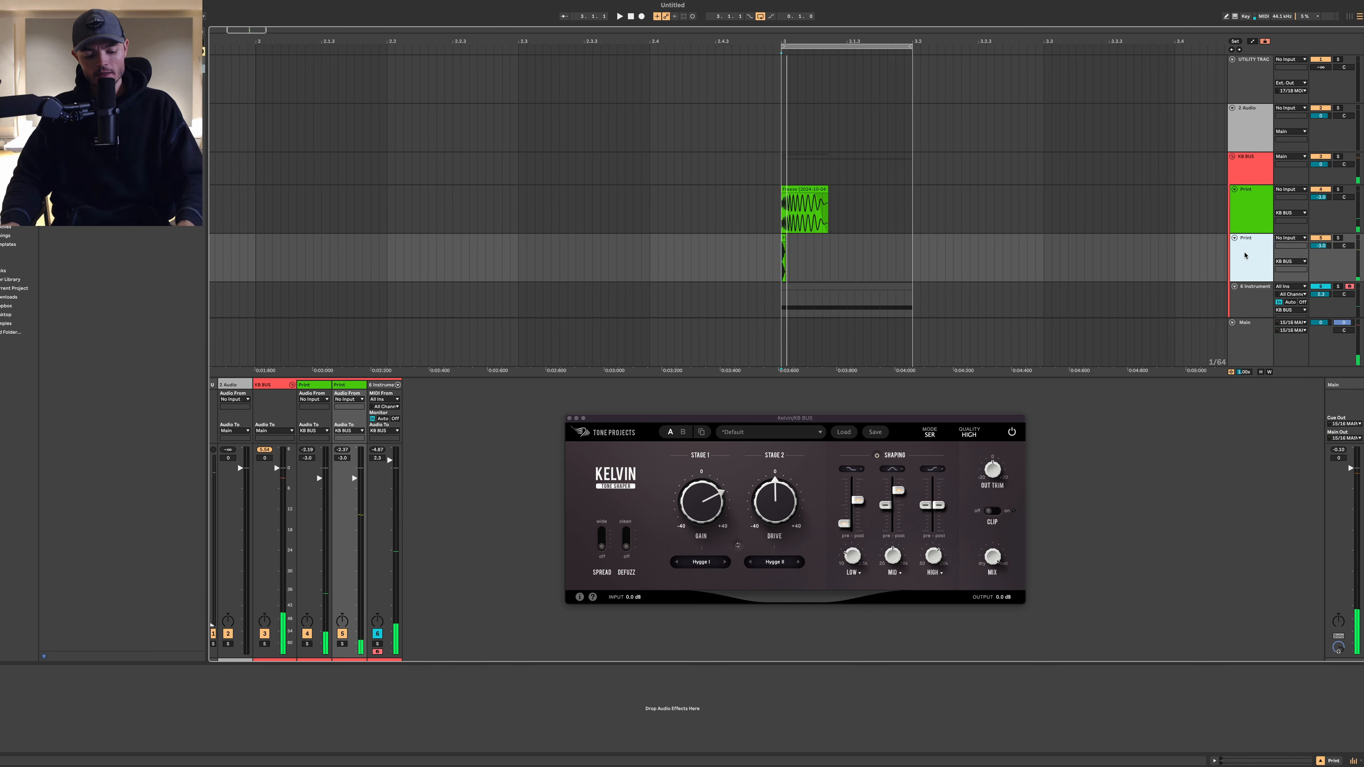
Step: Load soothe2 on the transient's Print track and move its low cut to about 250 Hz
{"action": "key", "text": "super+f"}
{"action": "type", "text": "soothe"}
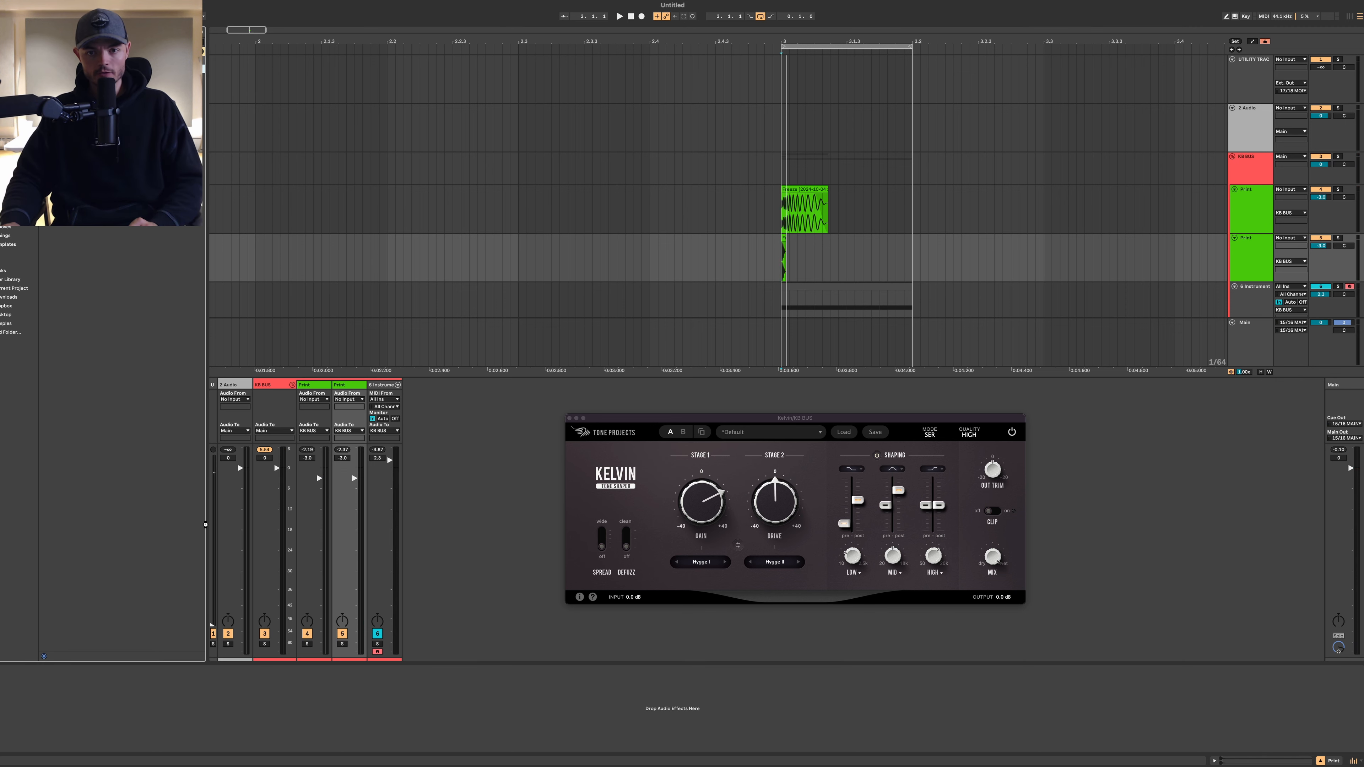
{"action": "key", "text": "Down"}
{"action": "key", "text": "Return"}
{"action": "left_click_drag", "start_coordinate": [838, 587], "coordinate": [807, 587]}
{"action": "left_click_drag", "start_coordinate": [1011, 535], "coordinate": [971, 532]}
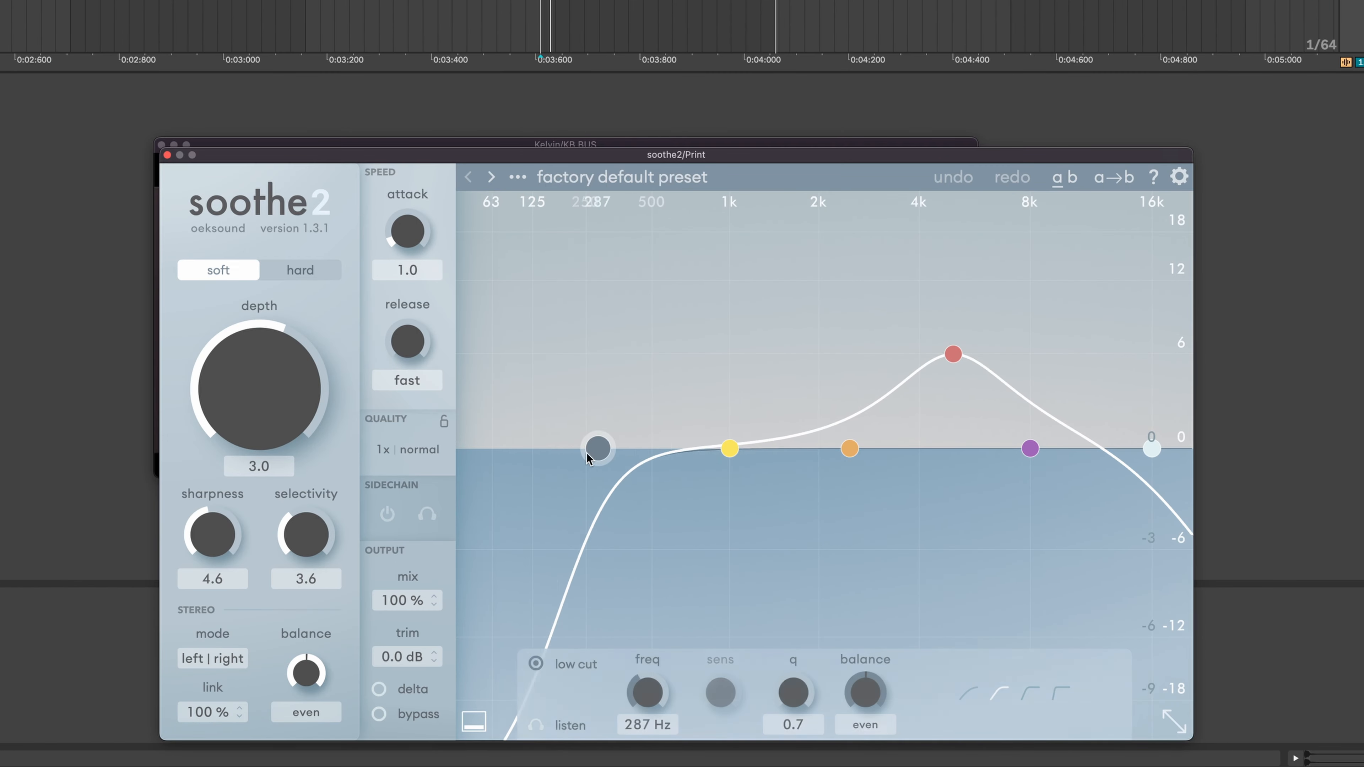
Step: Try soothe2's band 3 at 4.6 kHz with 12 dB sensitivity and a depth of 7.6
{"action": "left_click_drag", "start_coordinate": [881, 355], "coordinate": [806, 327]}
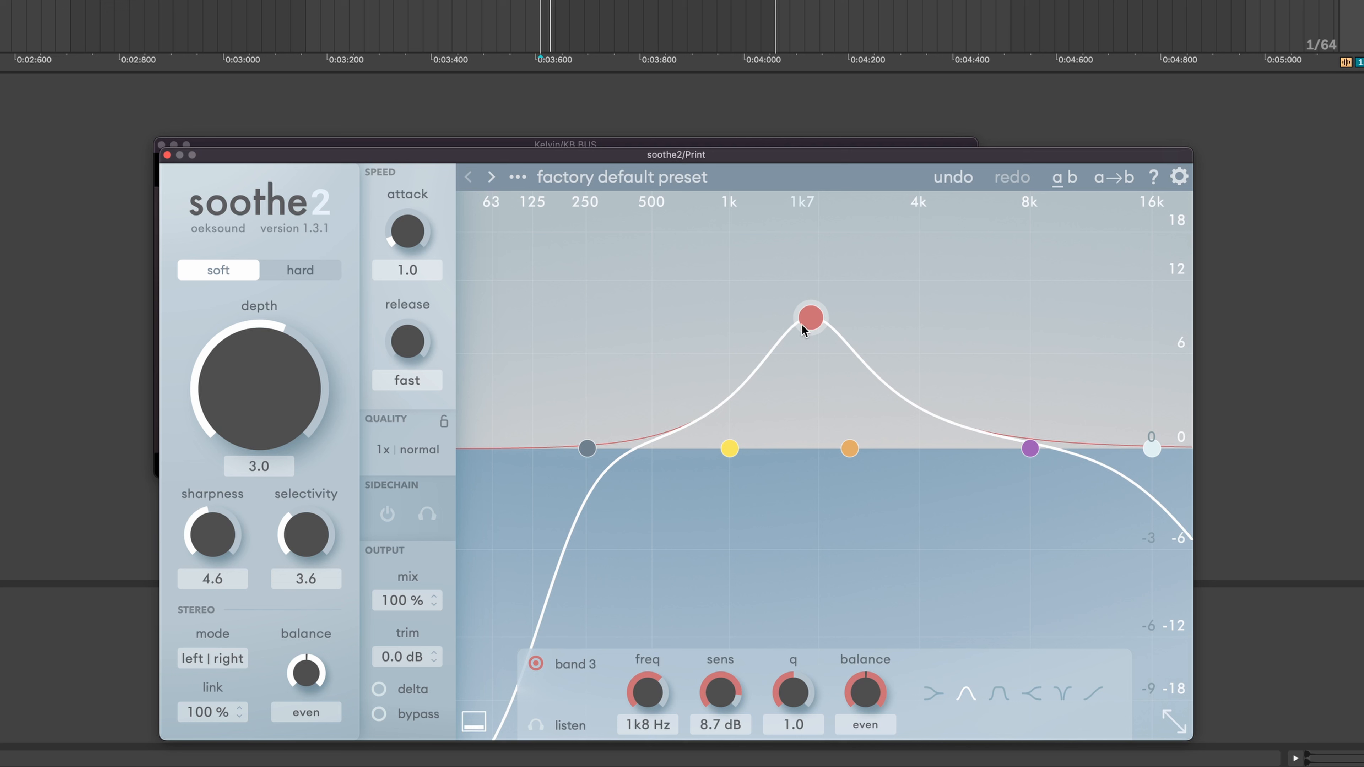
{"action": "left_click_drag", "start_coordinate": [803, 329], "coordinate": [934, 257]}
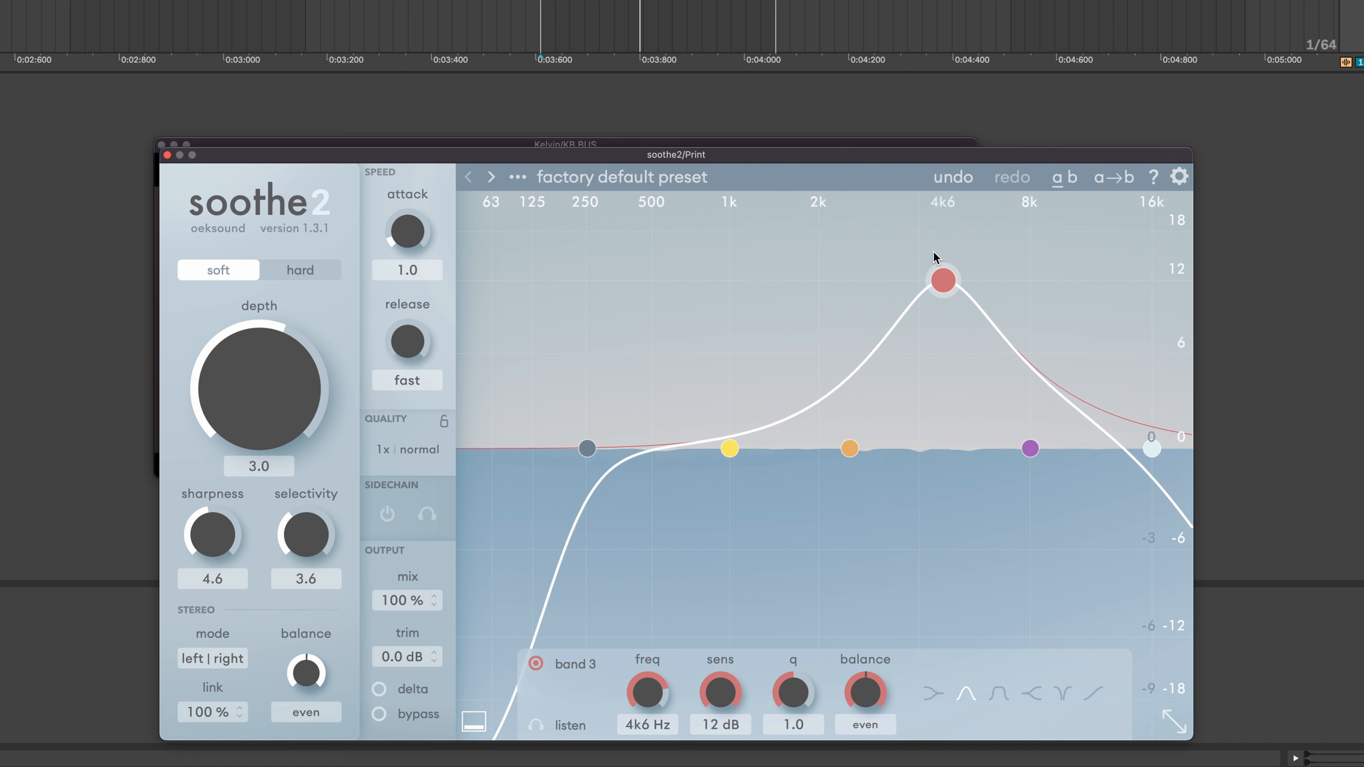
{"action": "left_click_drag", "start_coordinate": [253, 384], "coordinate": [261, 355]}
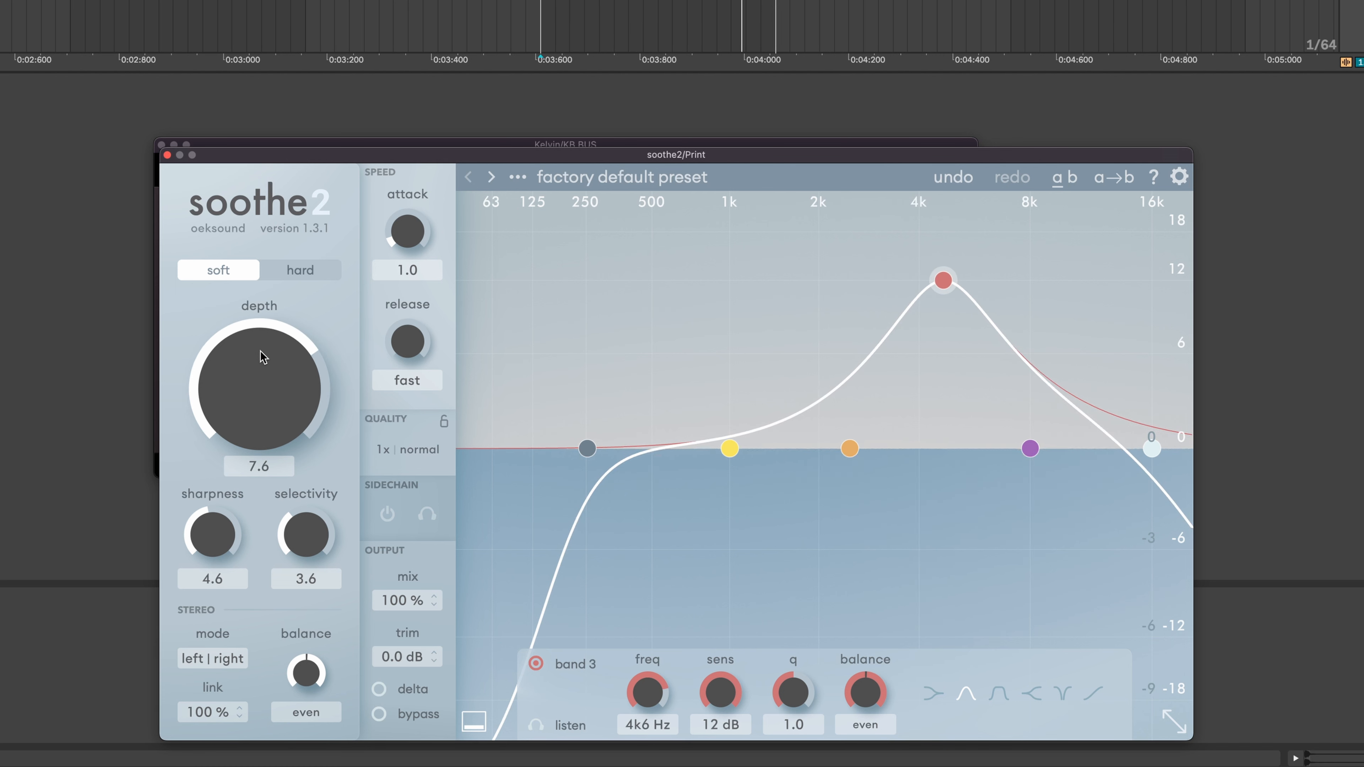
Step: Set soothe2's depth to 16.8, band 1 to about 12 dB near 250 Hz, band 2 to -6.4 dB at 1.5 kHz, band 3 to 7.3 dB
{"action": "left_click_drag", "start_coordinate": [729, 448], "coordinate": [597, 200]}
{"action": "left_click_drag", "start_coordinate": [280, 350], "coordinate": [282, 296]}
{"action": "left_click_drag", "start_coordinate": [944, 280], "coordinate": [1002, 344]}
{"action": "left_click_drag", "start_coordinate": [849, 448], "coordinate": [775, 565]}
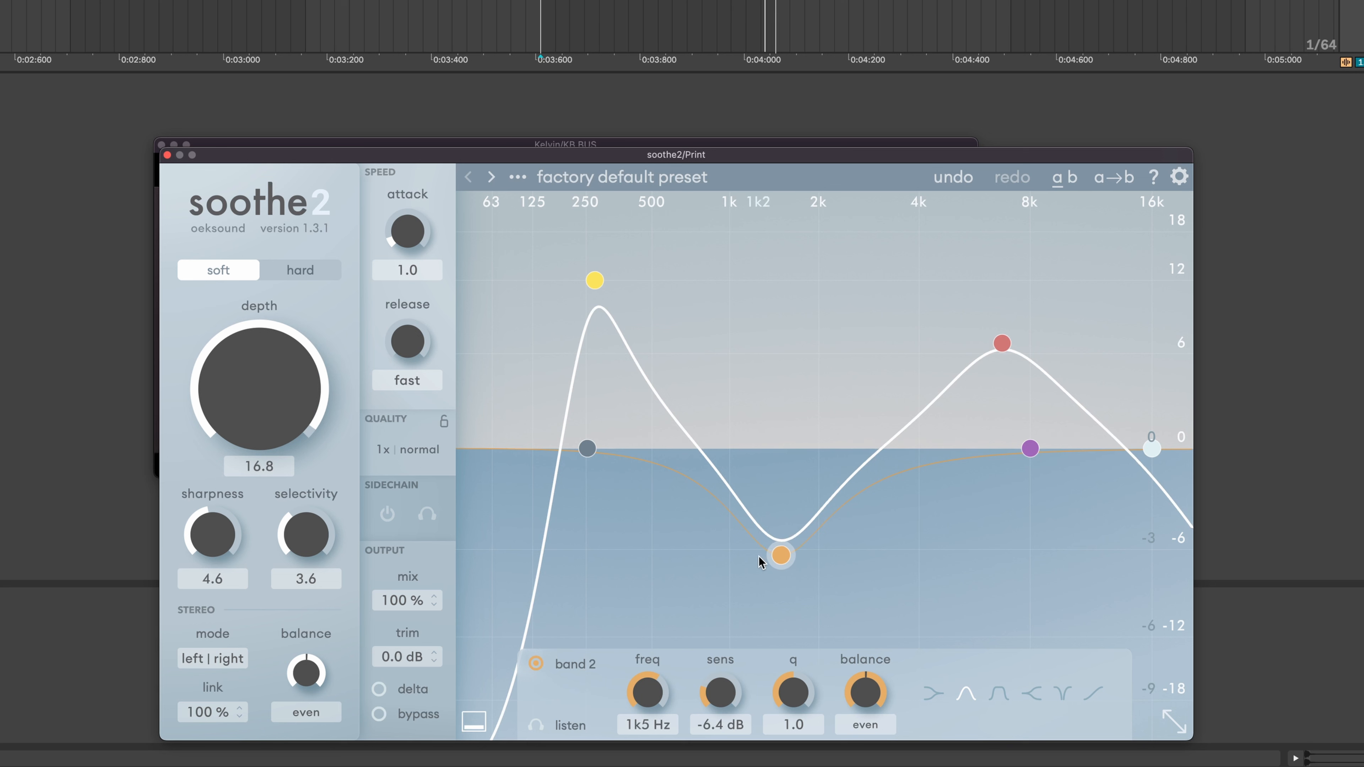
{"action": "mouse_move", "coordinate": [1006, 346]}
{"action": "left_mouse_down"}
{"action": "mouse_move", "coordinate": [1020, 343]}
{"action": "mouse_move", "coordinate": [1004, 337]}
{"action": "left_mouse_up"}
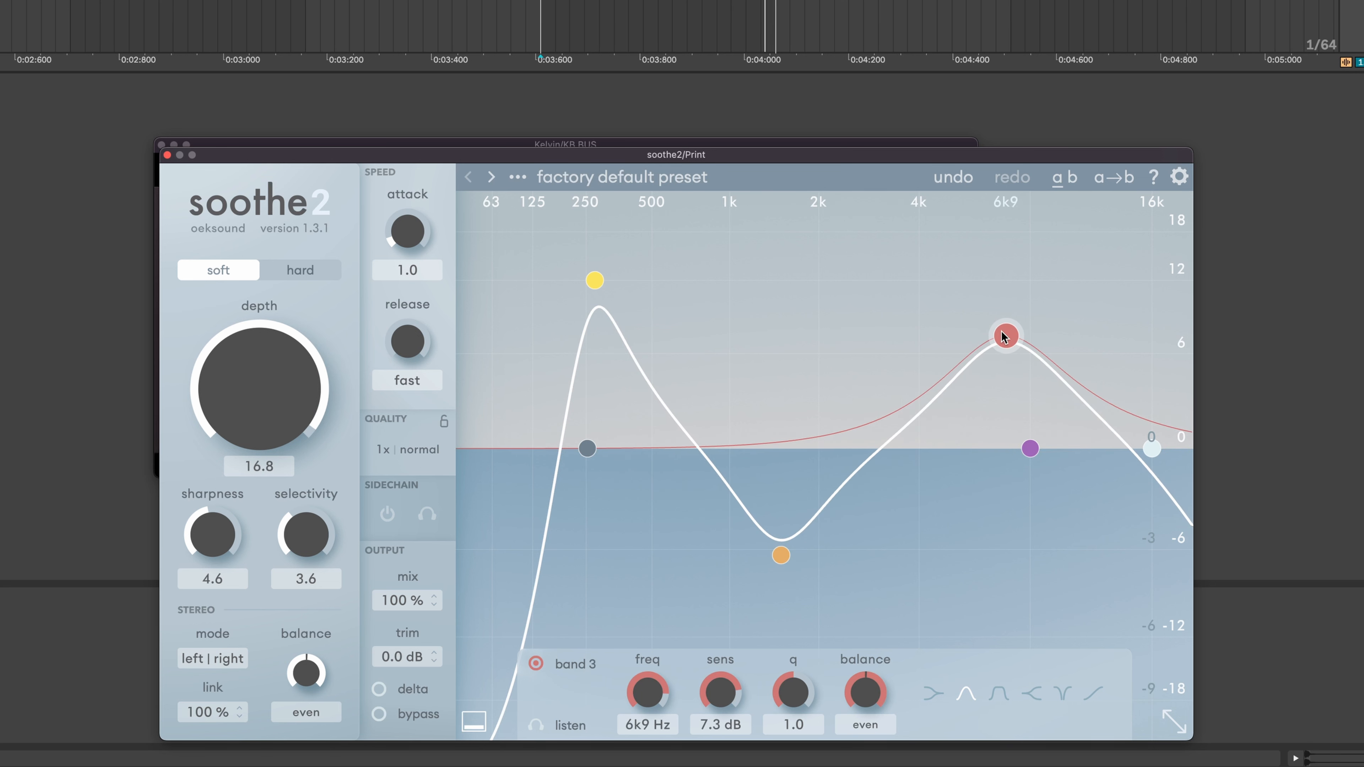
{"action": "left_click_drag", "start_coordinate": [596, 280], "coordinate": [579, 278]}
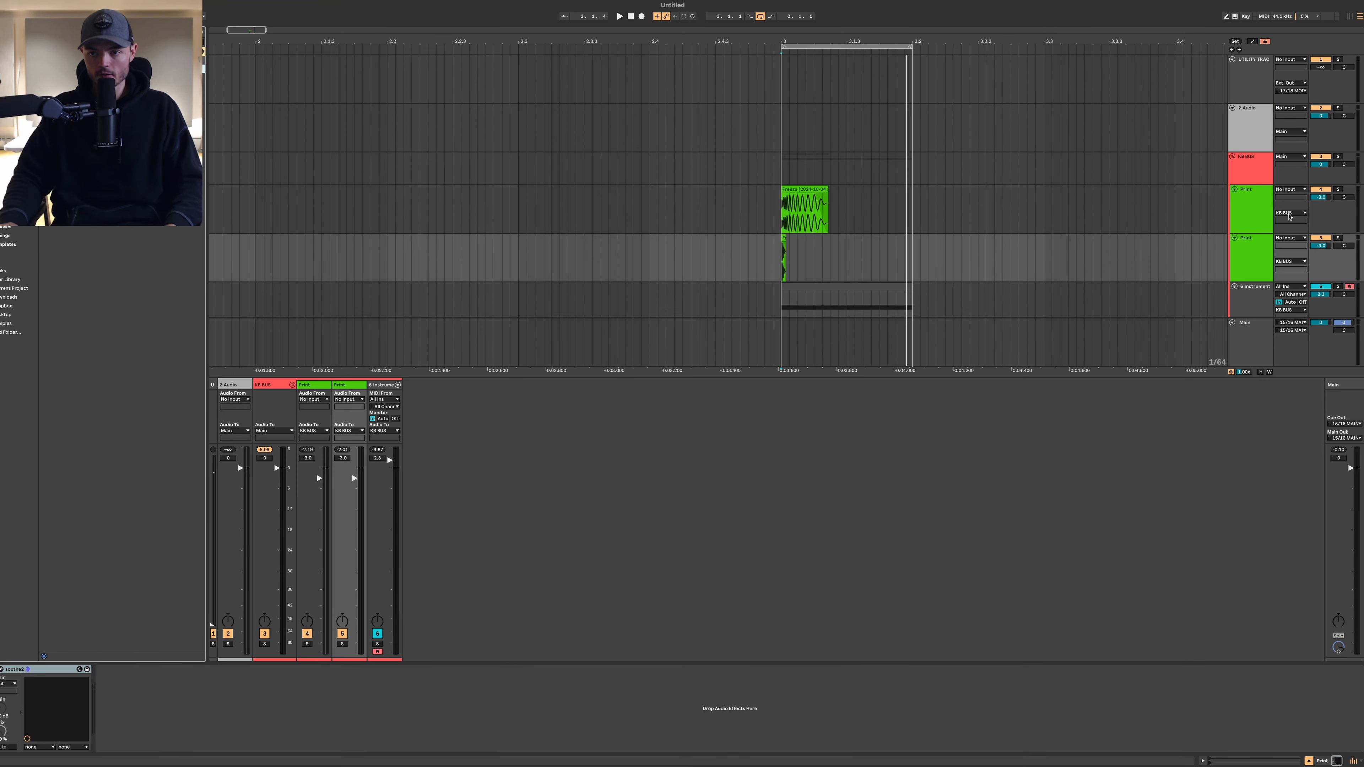
Step: Audition the looped kick and bass with soothe2 on the transient, and select the kick's Print track
{"action": "key", "text": "space"}
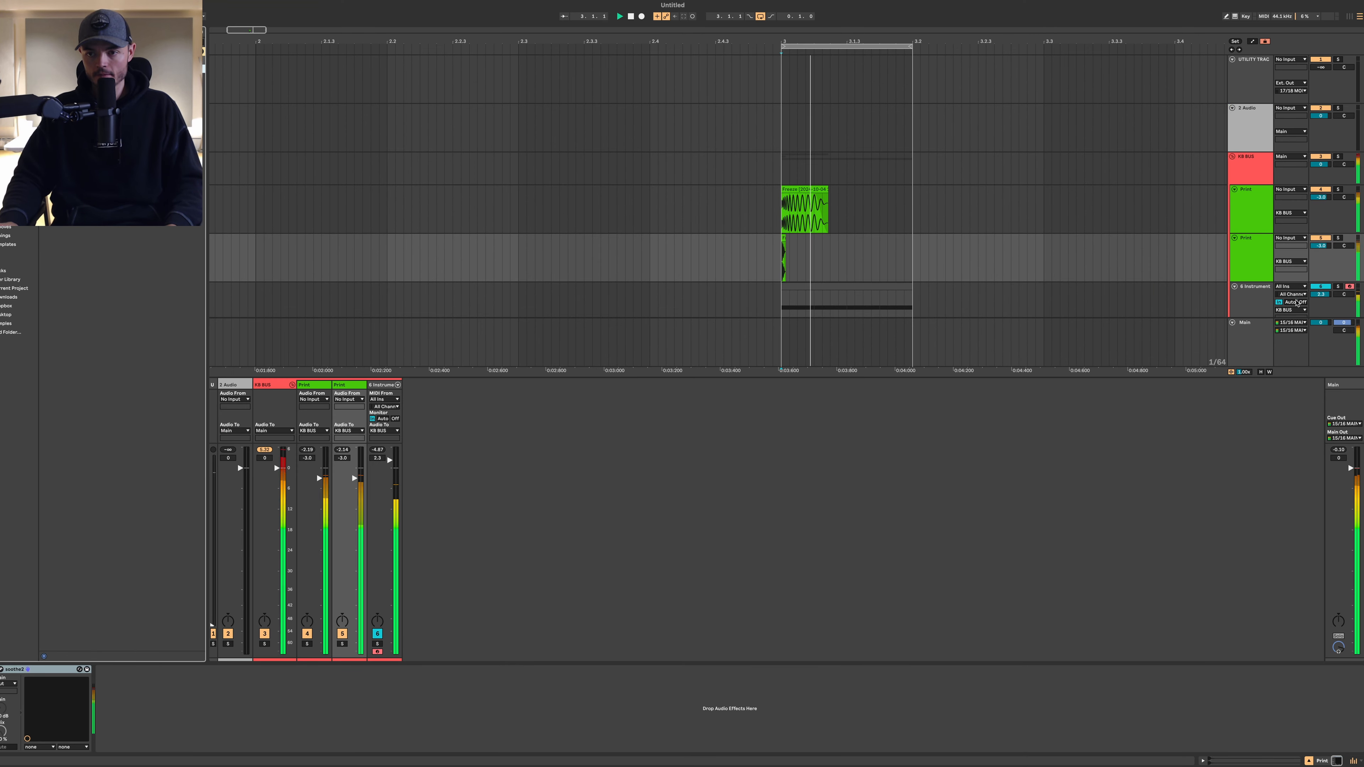
{"action": "left_click", "coordinate": [1256, 204]}
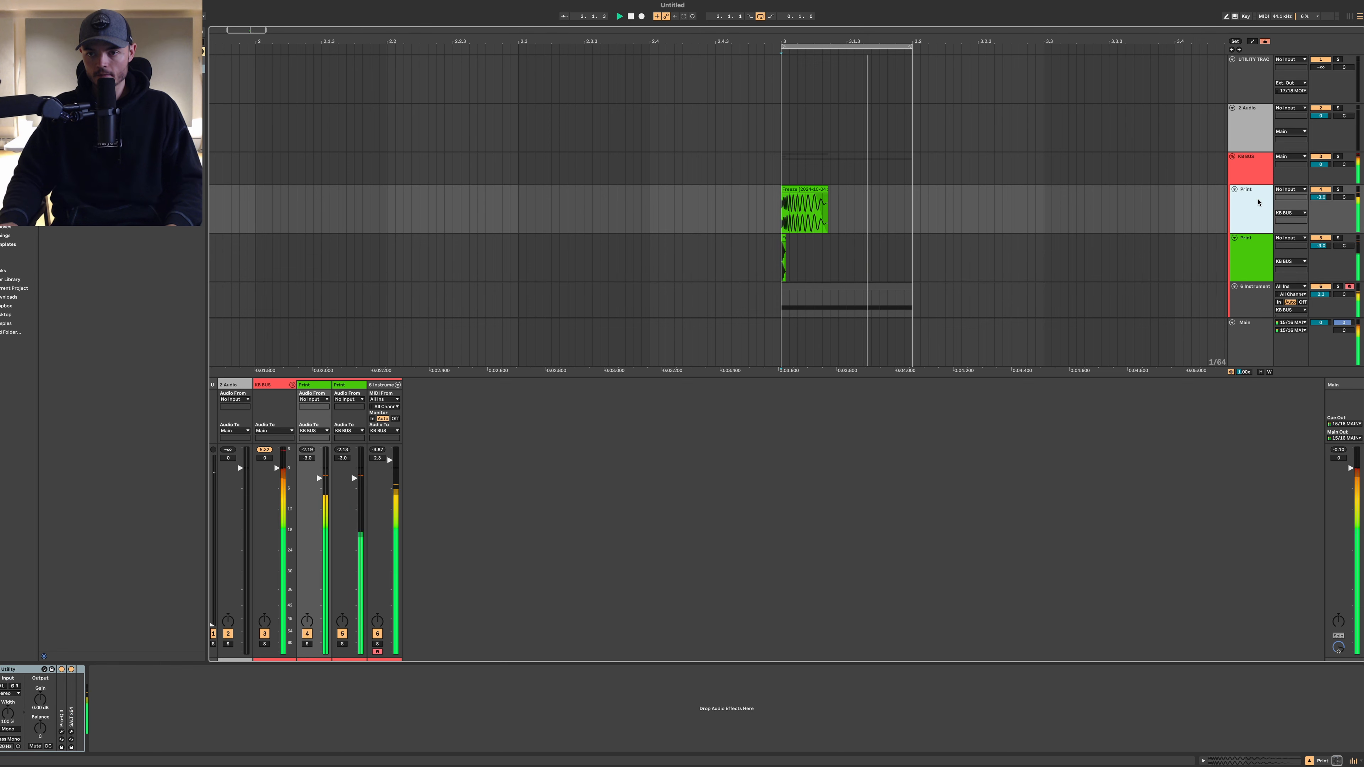
{"action": "scroll", "coordinate": [1256, 205], "scroll_direction": "down", "scroll_amount": 2}
Step: Load Kraftur after Kelvin on the KB BUS and set its drive to 4.1 dB while the loop plays
{"action": "left_click", "coordinate": [1254, 129]}
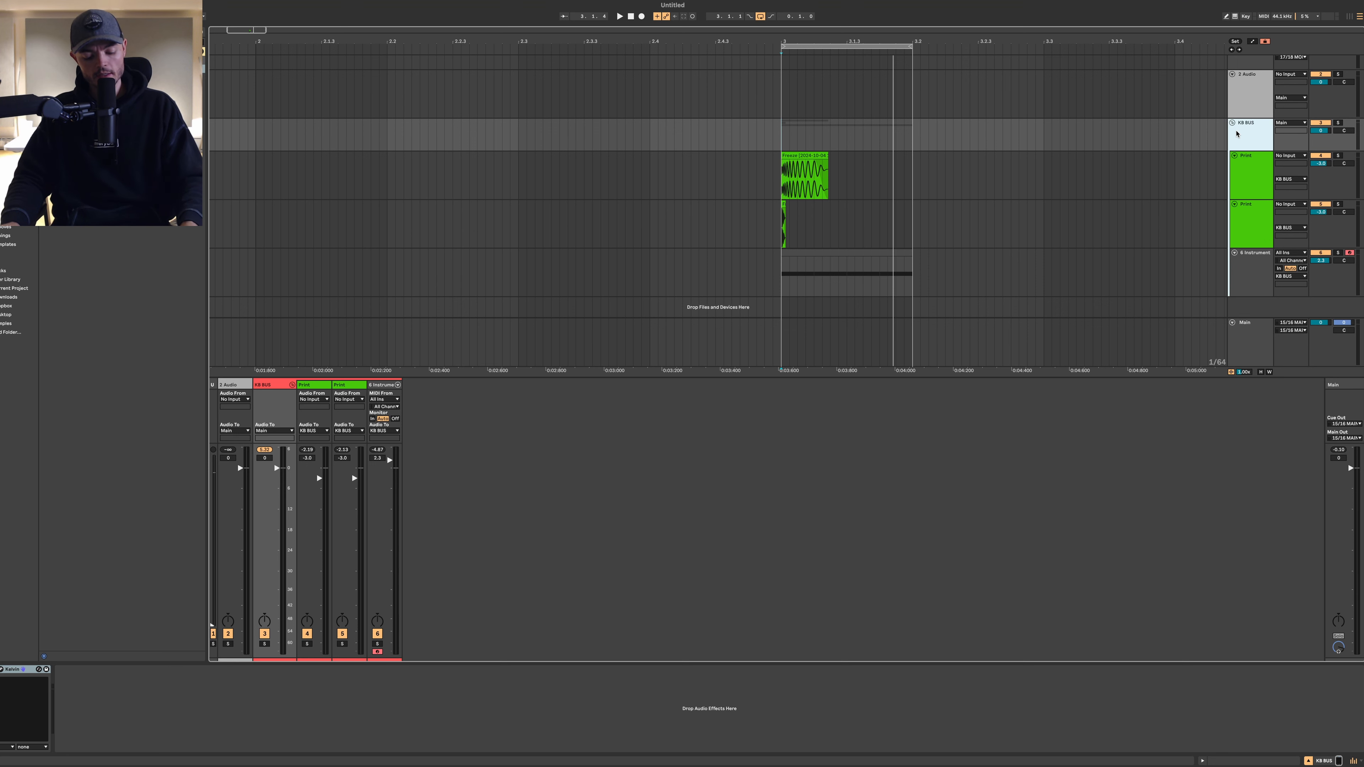
{"action": "left_click", "coordinate": [1237, 134]}
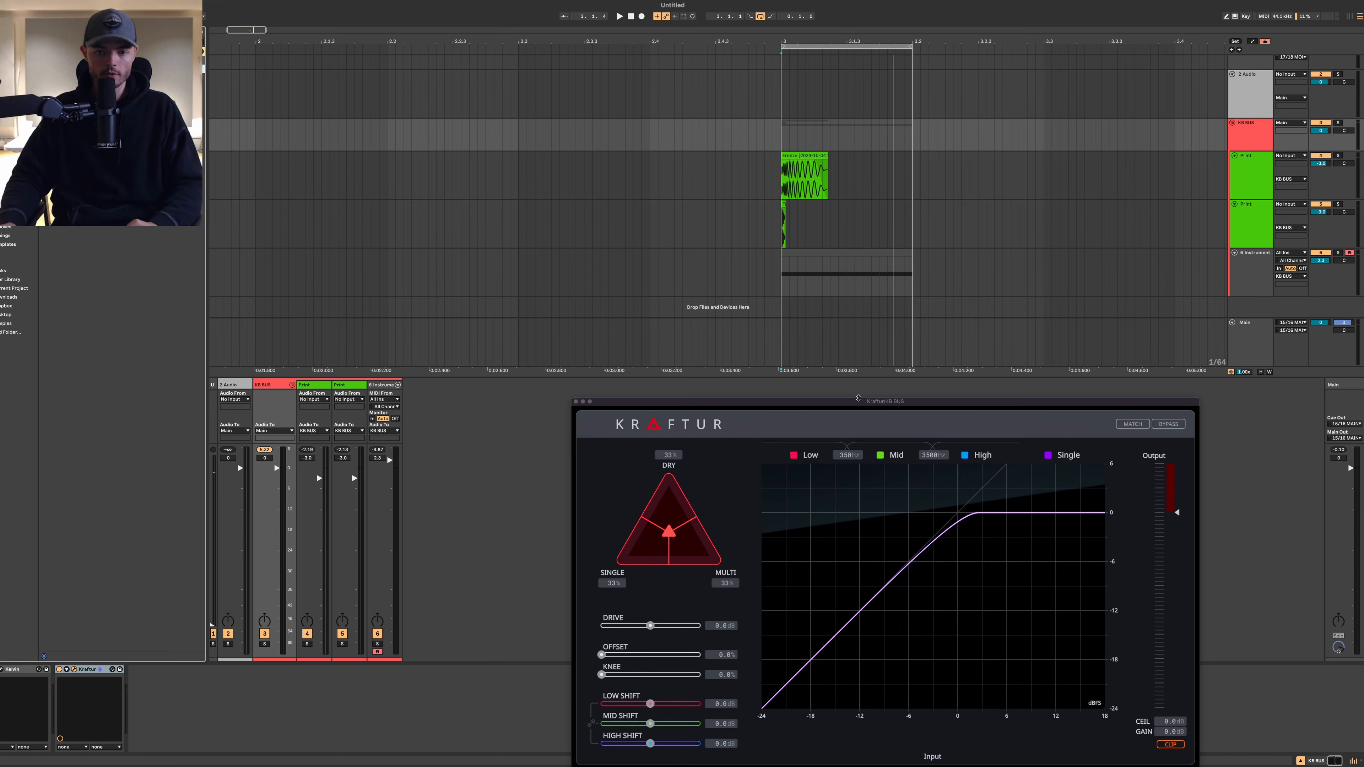
{"action": "left_click_drag", "start_coordinate": [836, 398], "coordinate": [821, 338]}
{"action": "key", "text": "space"}
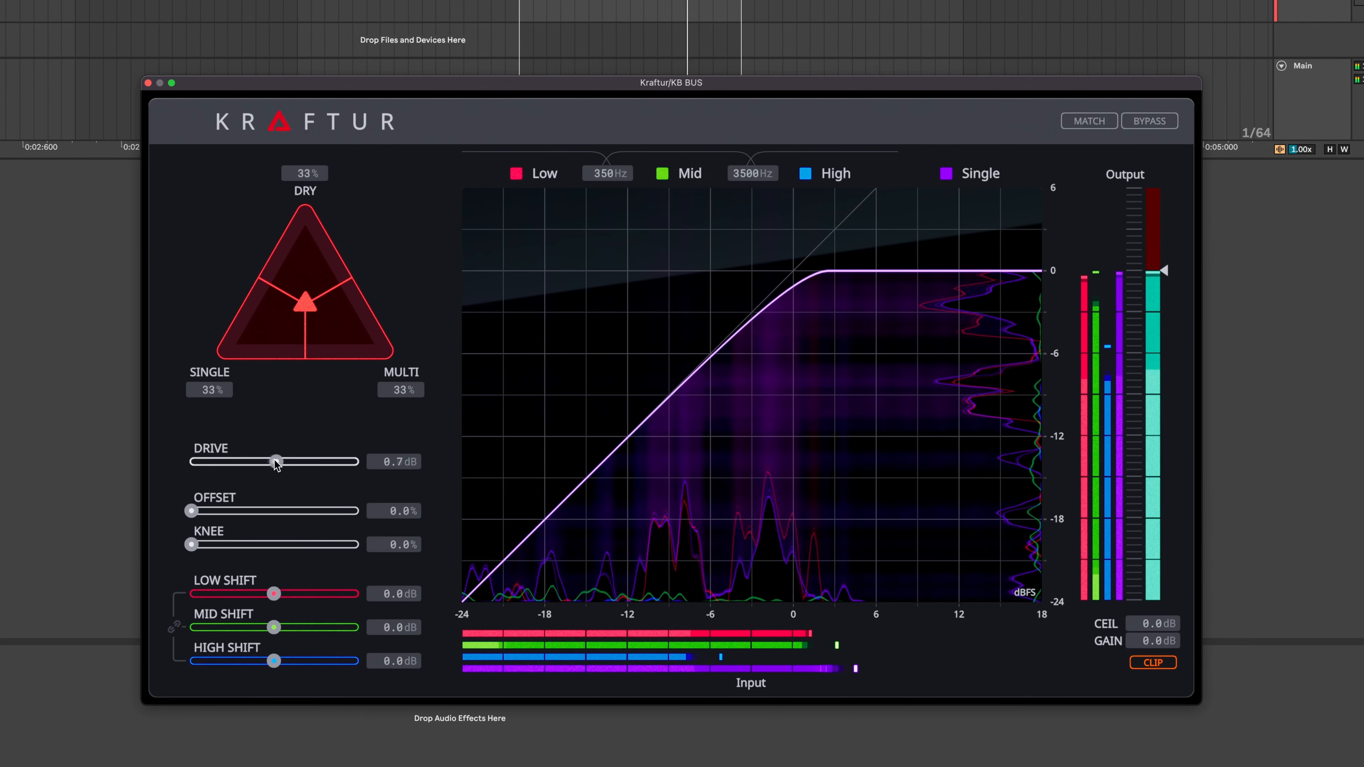
{"action": "left_click_drag", "start_coordinate": [391, 491], "coordinate": [407, 493]}
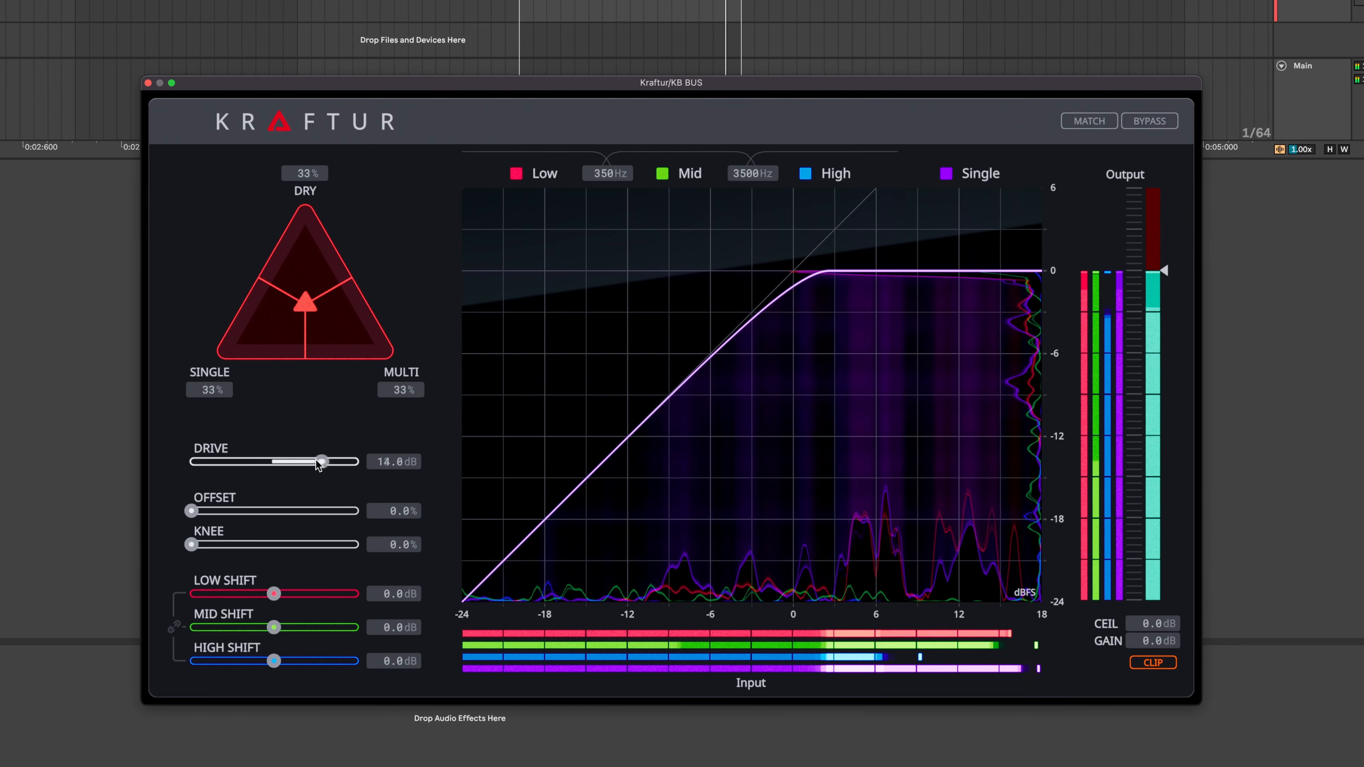
{"action": "left_click_drag", "start_coordinate": [301, 464], "coordinate": [289, 465]}
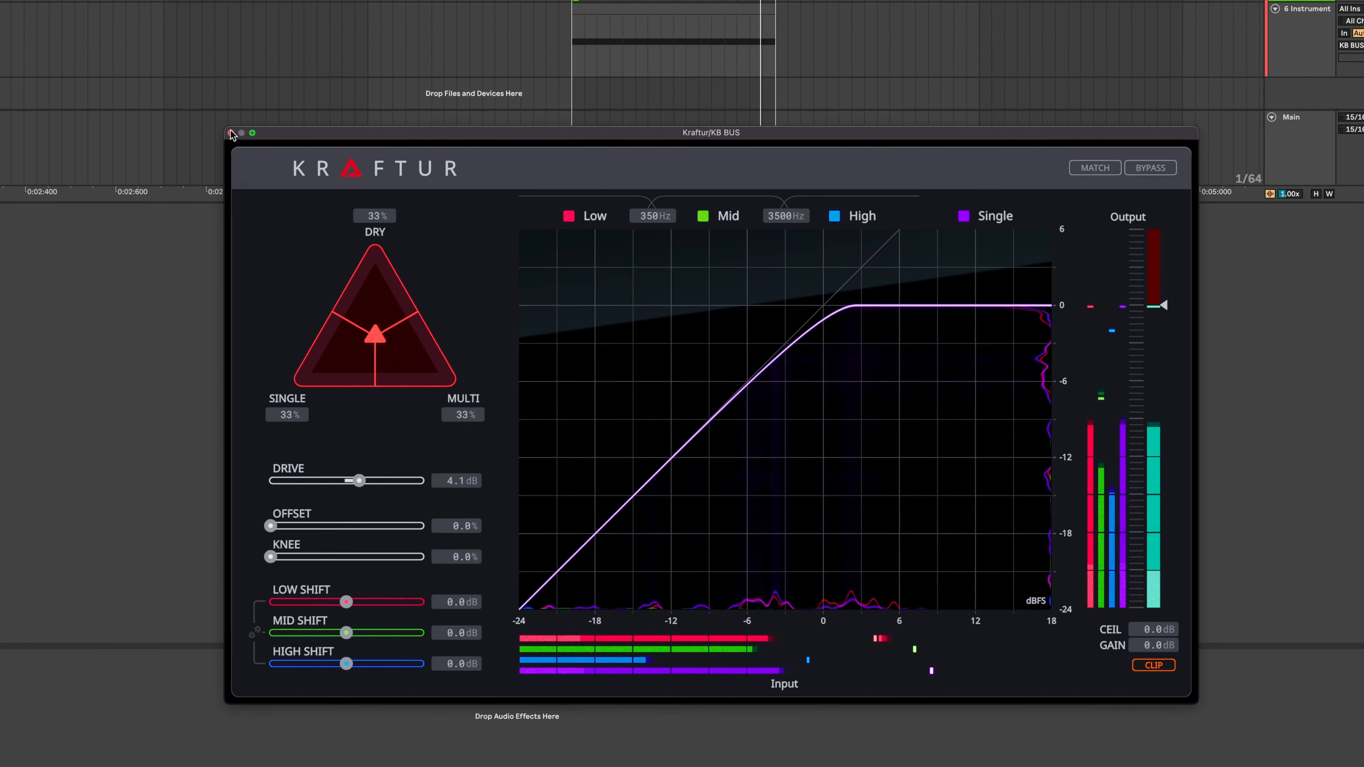
{"action": "left_click", "coordinate": [231, 132]}
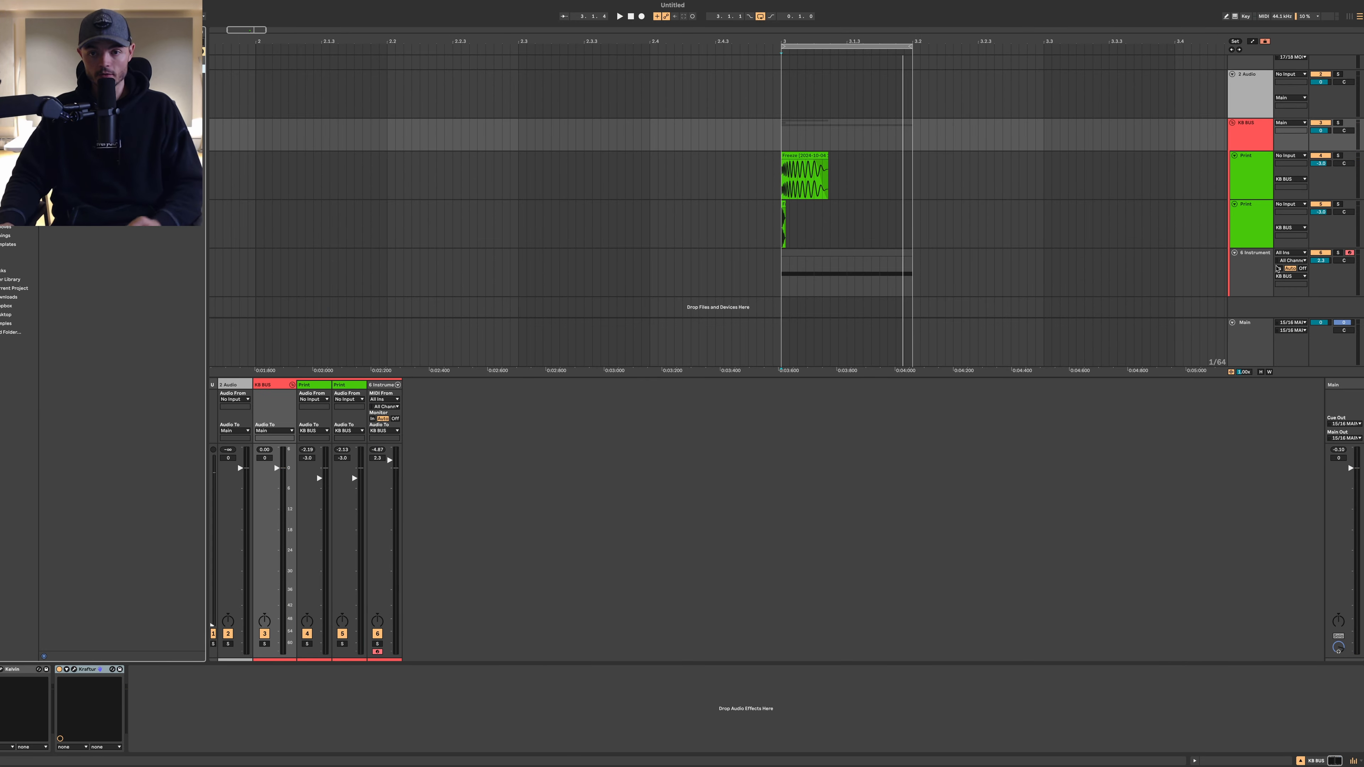
Step: Solo the bass instrument track and assign velocity to the filter's cutoff and drive in Serum
{"action": "left_click", "coordinate": [1240, 276]}
{"action": "left_click", "coordinate": [1341, 253]}
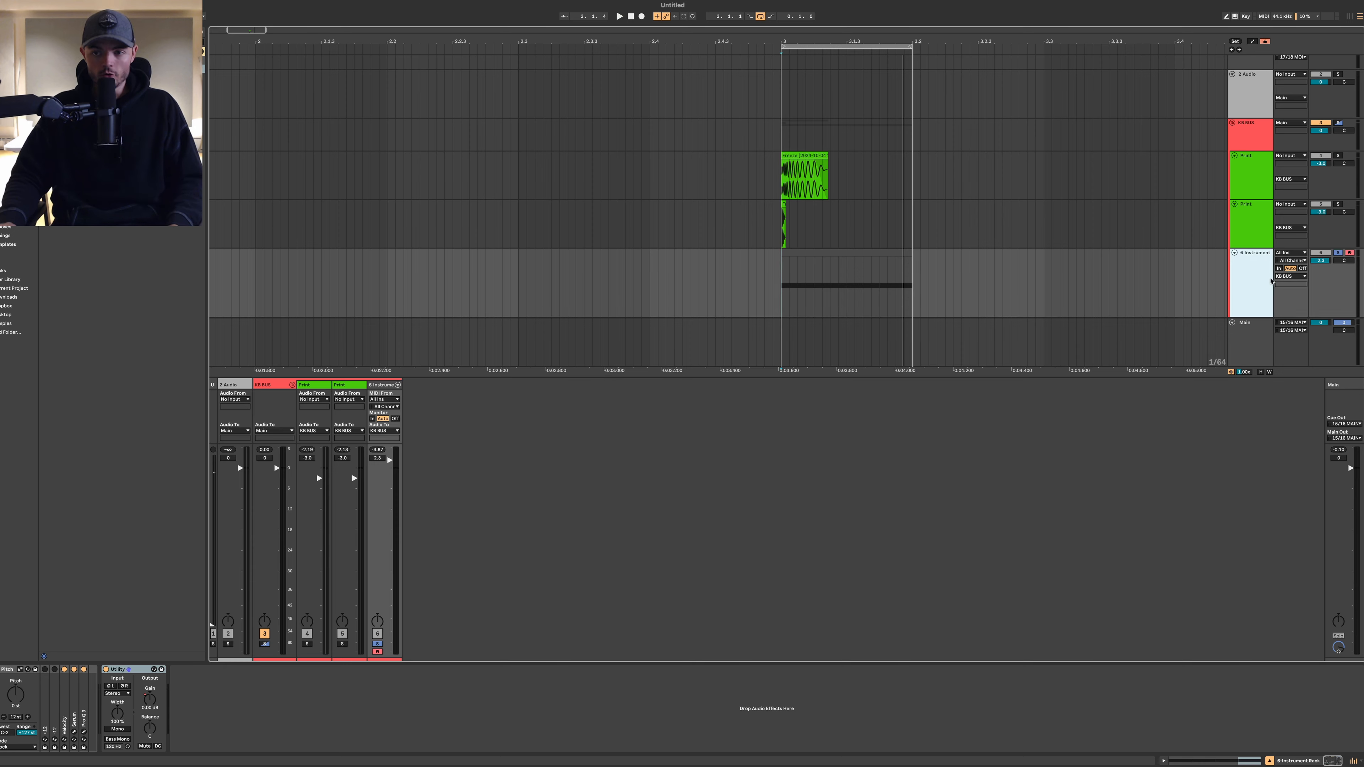
{"action": "left_click", "coordinate": [75, 731]}
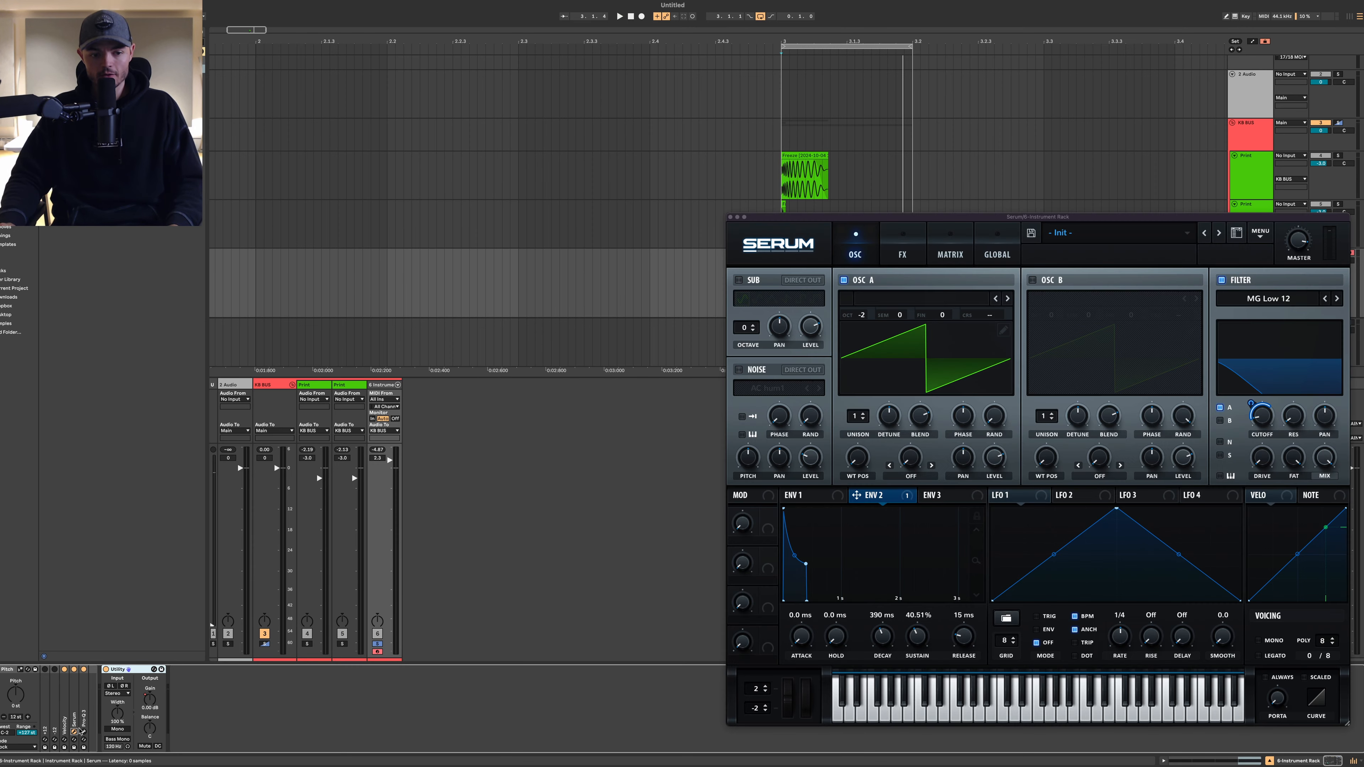
{"action": "left_click_drag", "start_coordinate": [1196, 222], "coordinate": [1036, 208]}
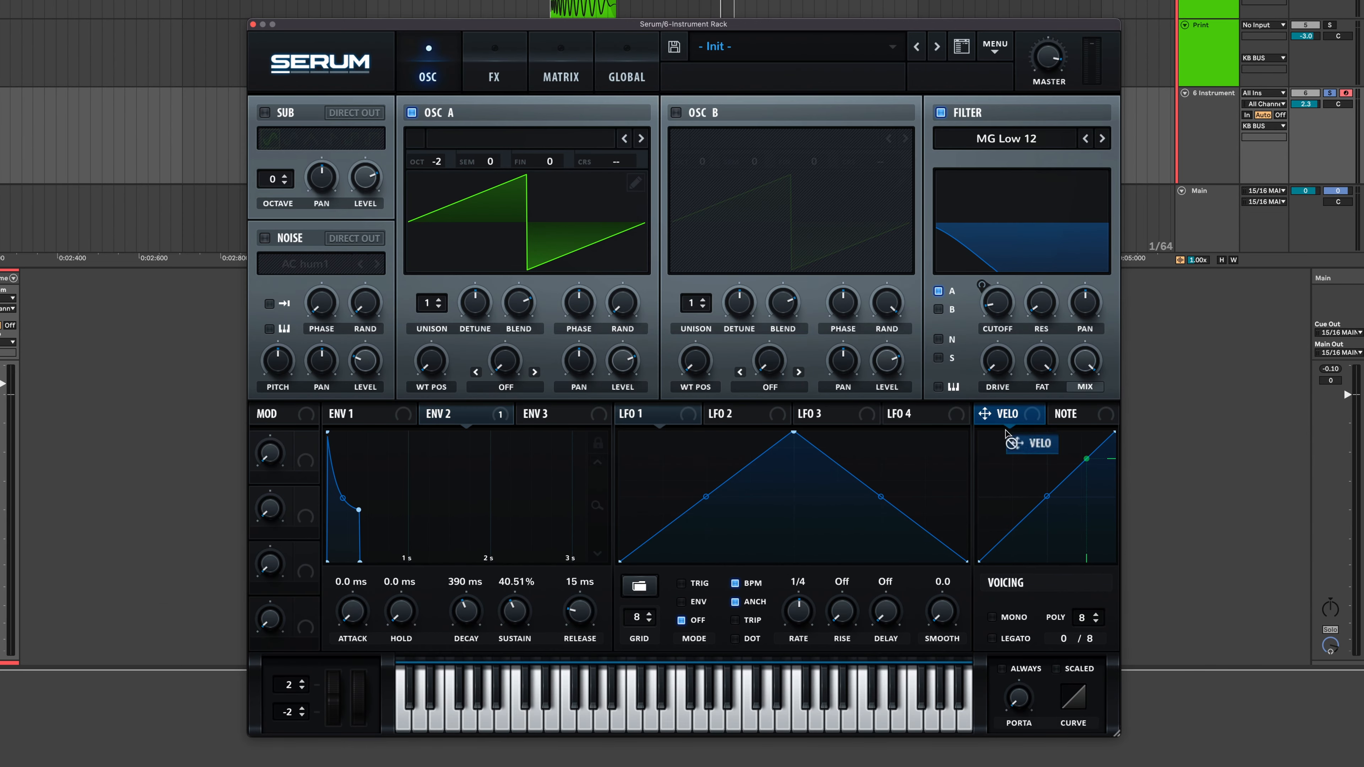
{"action": "left_click_drag", "start_coordinate": [1005, 431], "coordinate": [985, 373]}
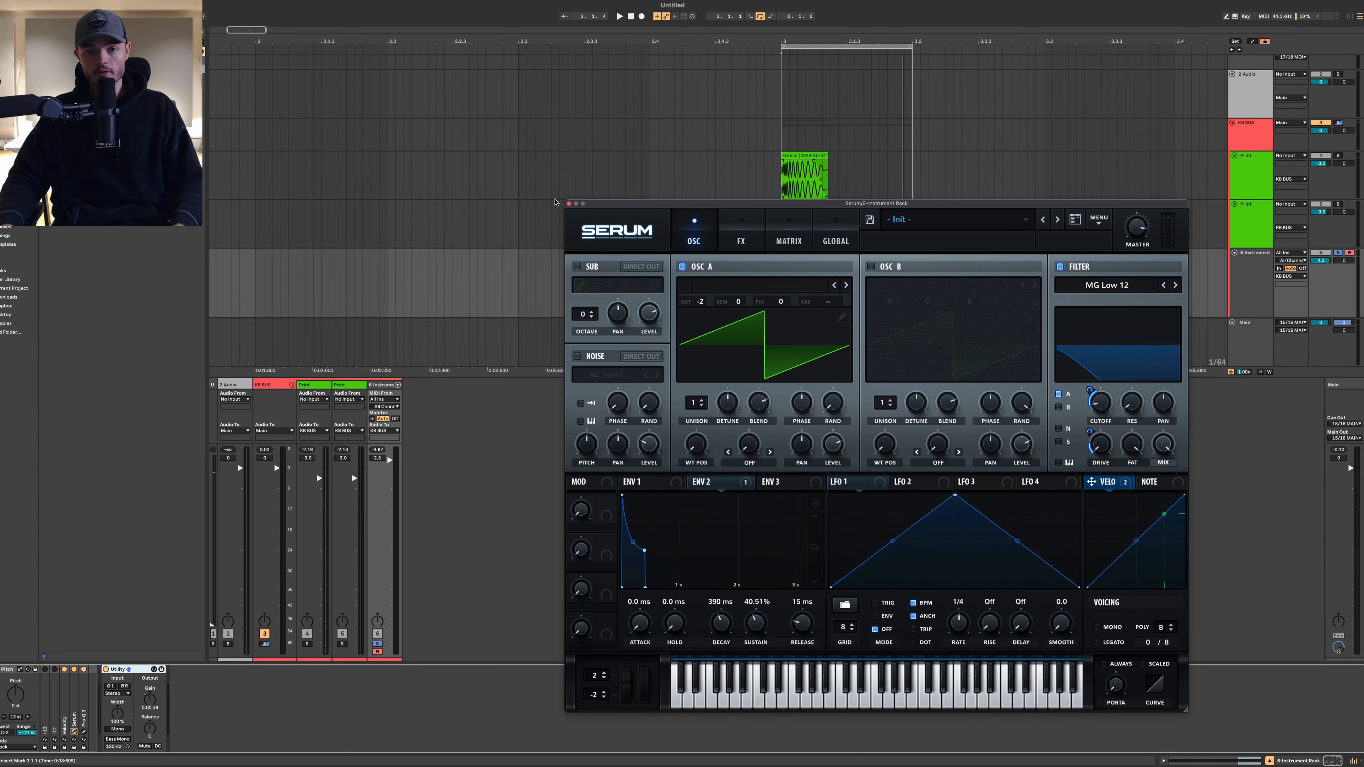
{"action": "left_click", "coordinate": [570, 203]}
Step: Set the velocity of all notes in the bass clip to 4 and play the loop
{"action": "double_click", "coordinate": [834, 255]}
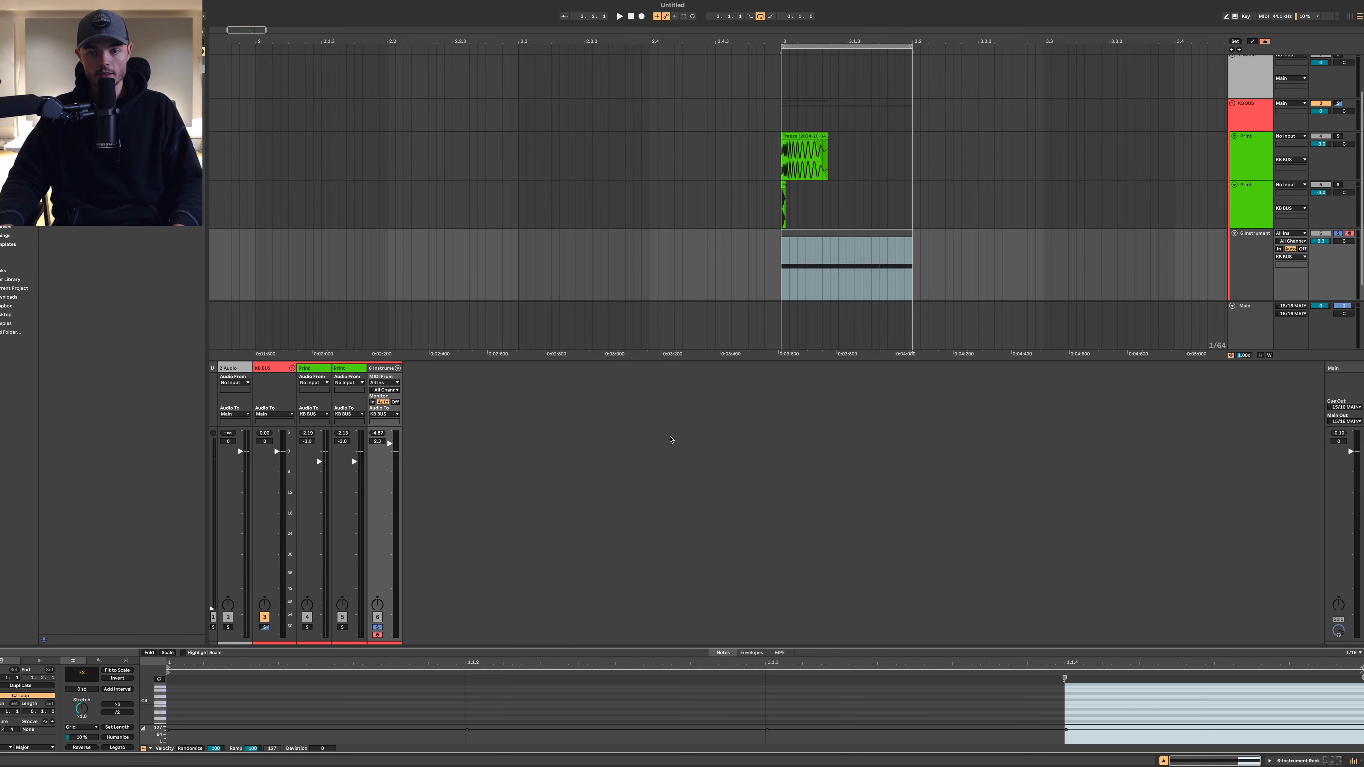
{"action": "left_click_drag", "start_coordinate": [583, 648], "coordinate": [607, 480]}
{"action": "scroll", "coordinate": [247, 620], "scroll_direction": "up", "scroll_amount": 5}
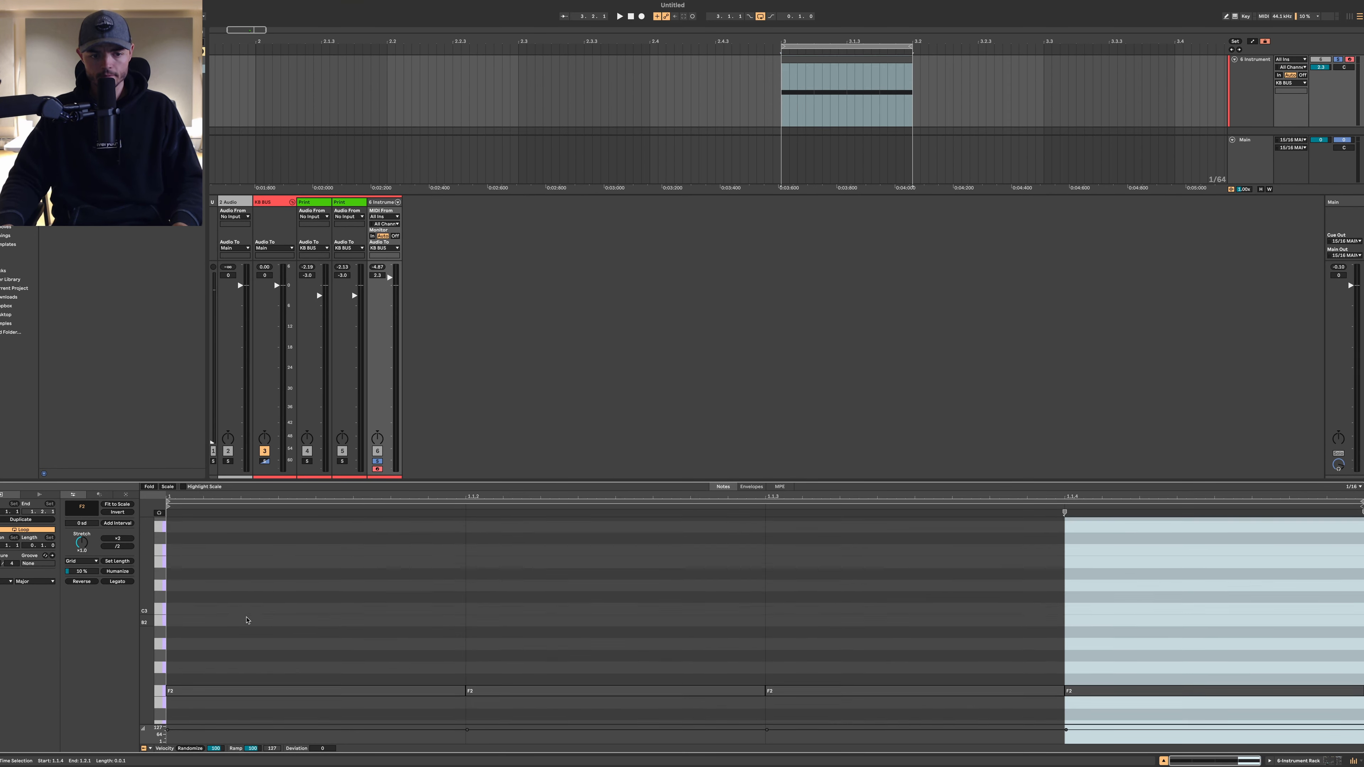
{"action": "scroll", "coordinate": [248, 620], "scroll_direction": "down", "scroll_amount": 3}
{"action": "left_click_drag", "start_coordinate": [229, 725], "coordinate": [231, 639]}
{"action": "key", "text": "super+a"}
{"action": "left_click_drag", "start_coordinate": [167, 662], "coordinate": [167, 740]}
{"action": "key", "text": "space"}
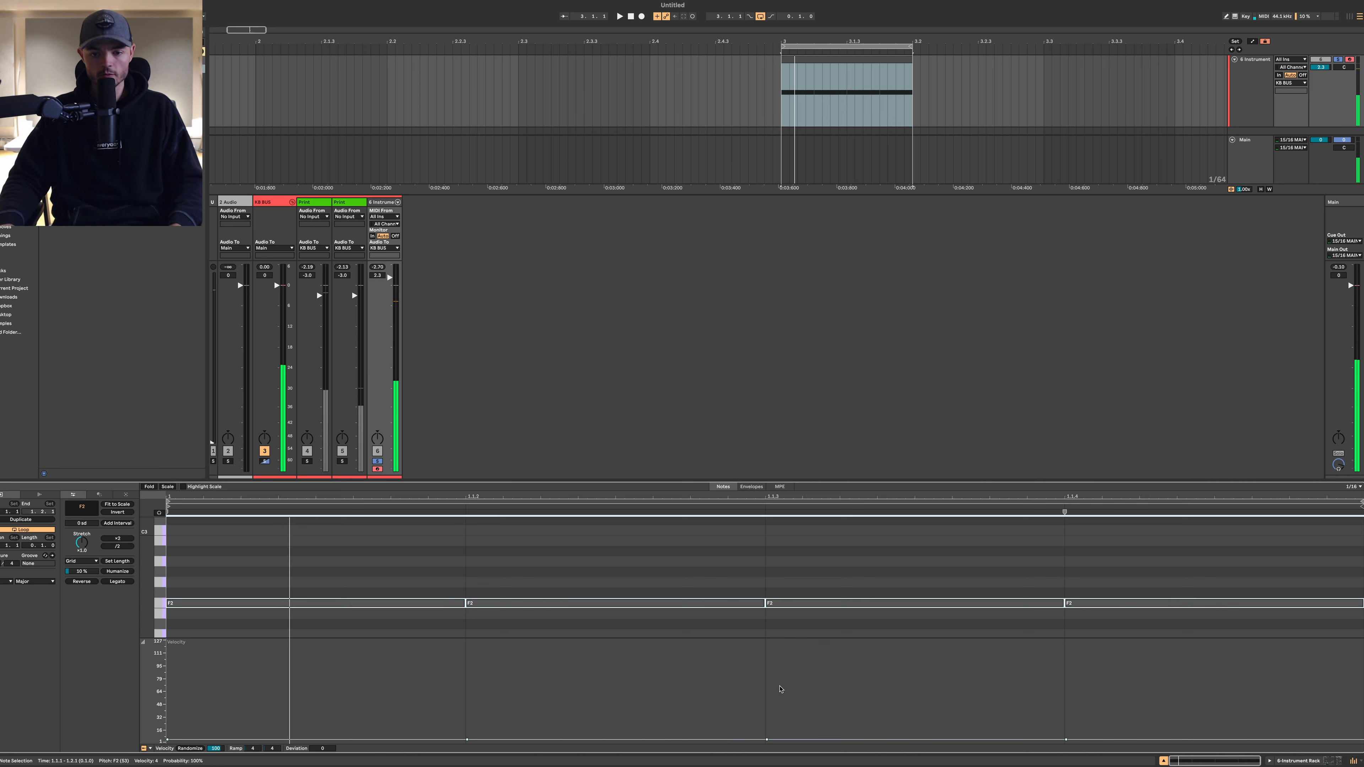
Step: Raise the third bass note's velocity to about 28 and set the bass track's volume to -1.4 dB
{"action": "left_click", "coordinate": [767, 740]}
{"action": "left_click", "coordinate": [633, 715]}
{"action": "mouse_move", "coordinate": [768, 739]}
{"action": "left_mouse_down"}
{"action": "mouse_move", "coordinate": [767, 689]}
{"action": "mouse_move", "coordinate": [767, 719]}
{"action": "left_mouse_up"}
{"action": "key", "text": "space"}
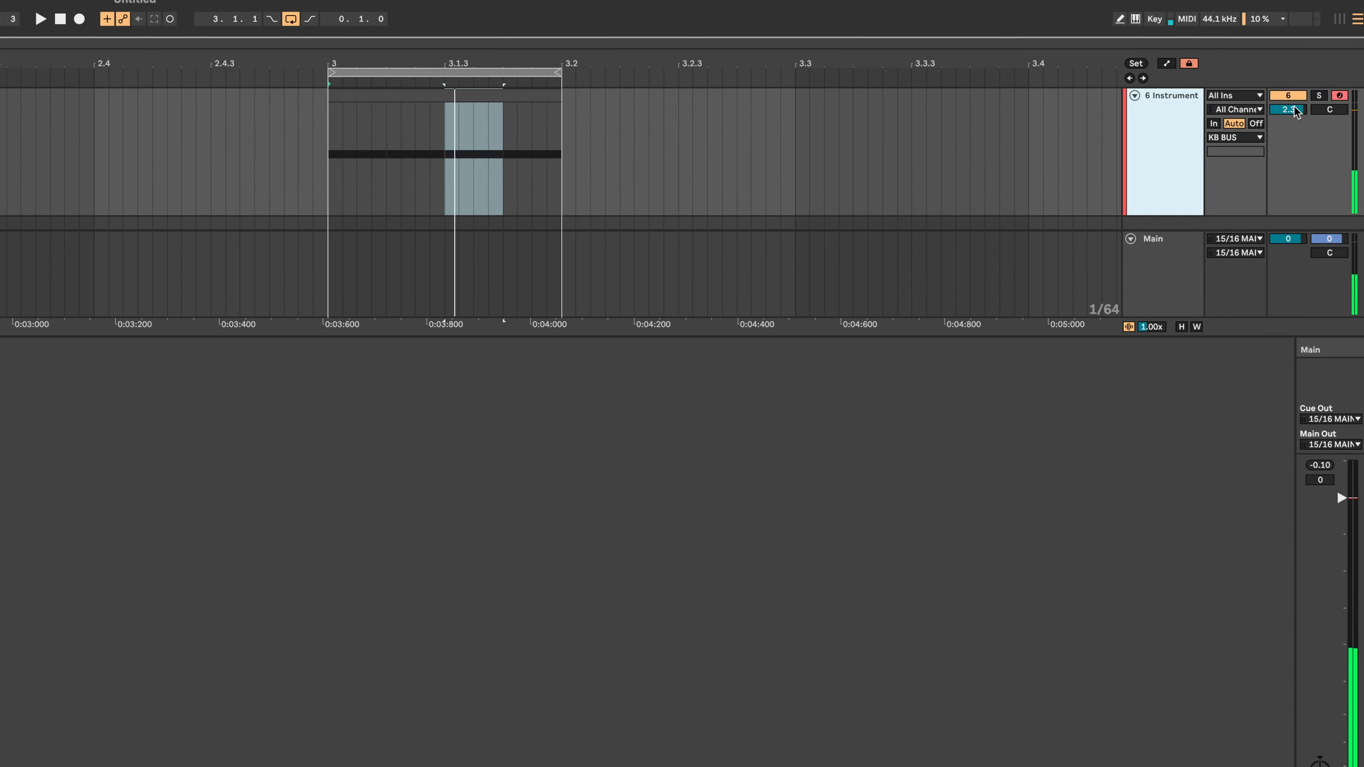
{"action": "left_click_drag", "start_coordinate": [1296, 111], "coordinate": [1296, 127]}
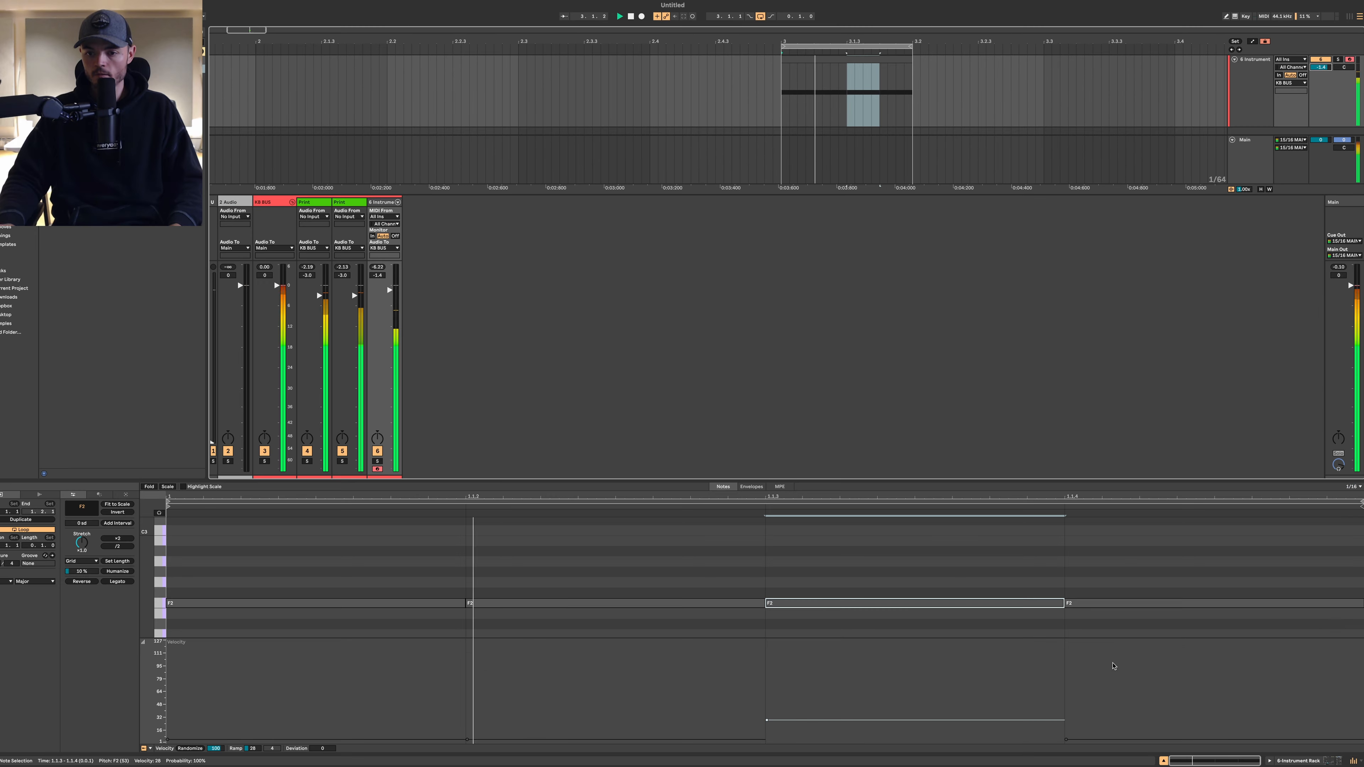
Step: Set the bass note velocities to the minimum for the first, about 20 for the second, 31 for the third and 12 for the fourth
{"action": "left_click_drag", "start_coordinate": [1065, 701], "coordinate": [1066, 733]}
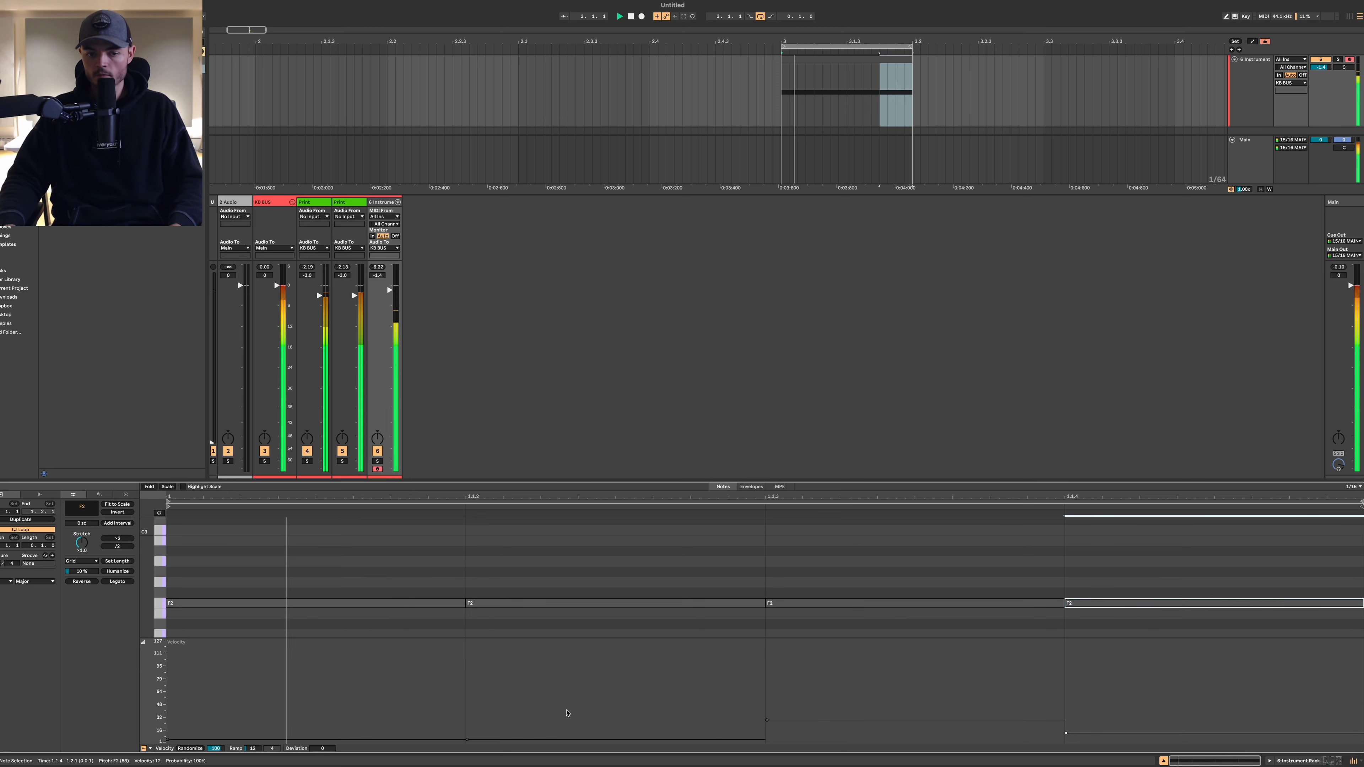
{"action": "left_click_drag", "start_coordinate": [466, 740], "coordinate": [466, 727]}
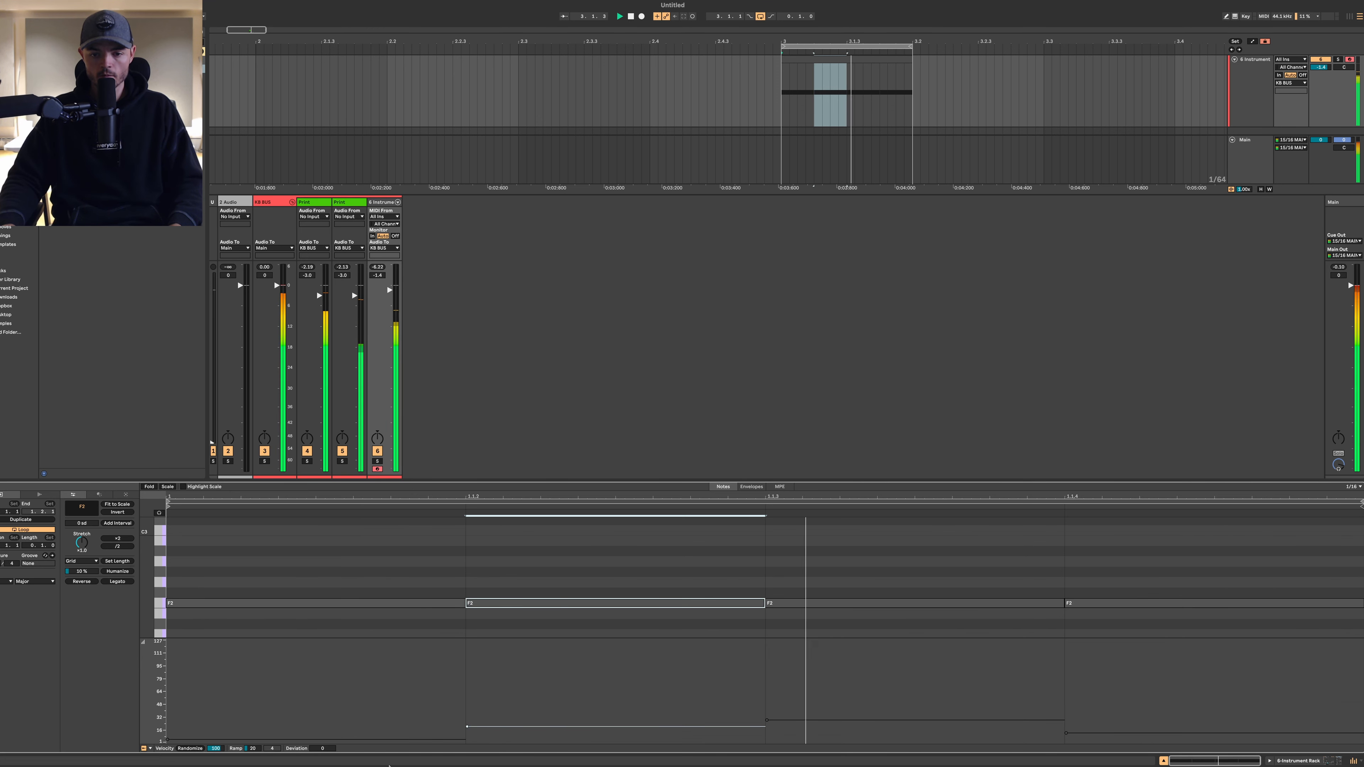
{"action": "left_click_drag", "start_coordinate": [168, 740], "coordinate": [167, 742]}
{"action": "mouse_move", "coordinate": [767, 720]}
{"action": "left_mouse_down"}
{"action": "mouse_move", "coordinate": [767, 652]}
{"action": "mouse_move", "coordinate": [767, 716]}
{"action": "left_mouse_up"}
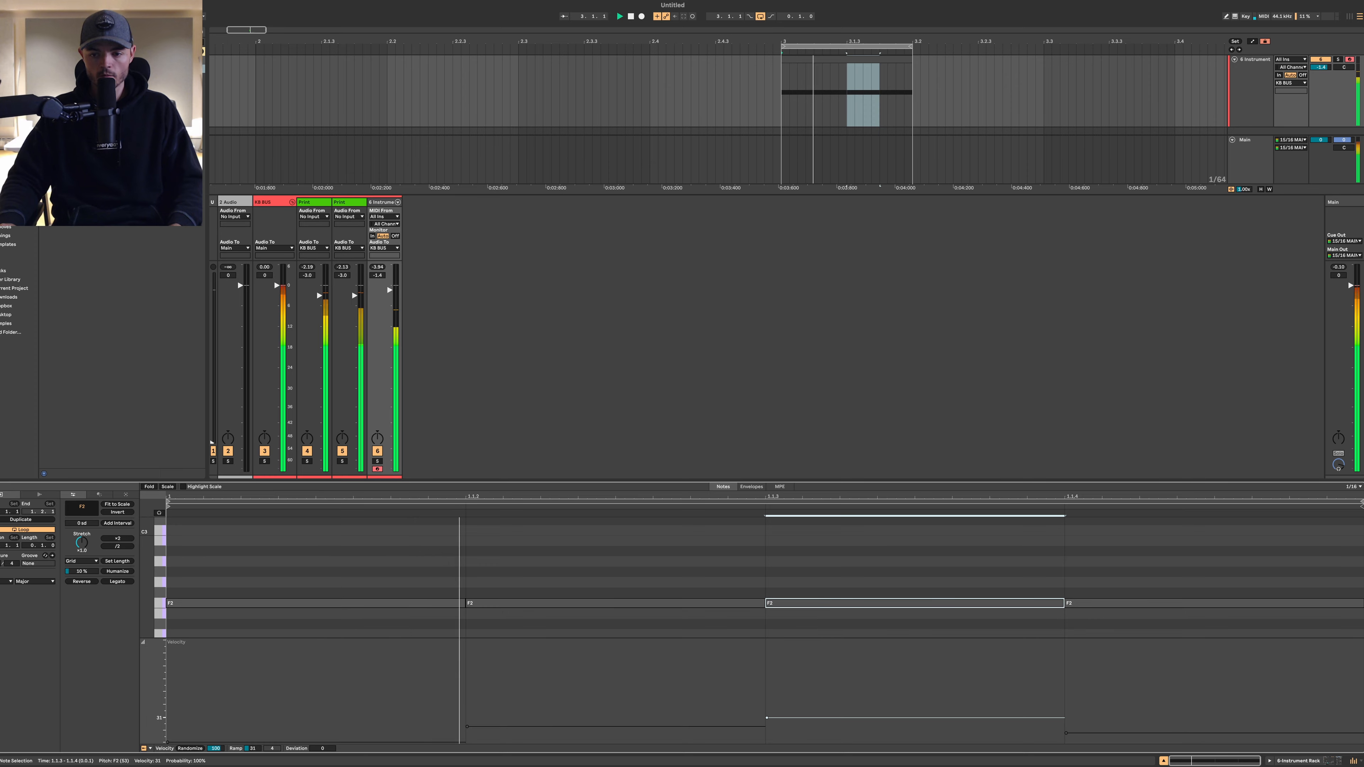
Step: Reopen Serum on the bass track and fine-tune the velocity modulation amount on the filter cutoff
{"action": "left_click", "coordinate": [1253, 89]}
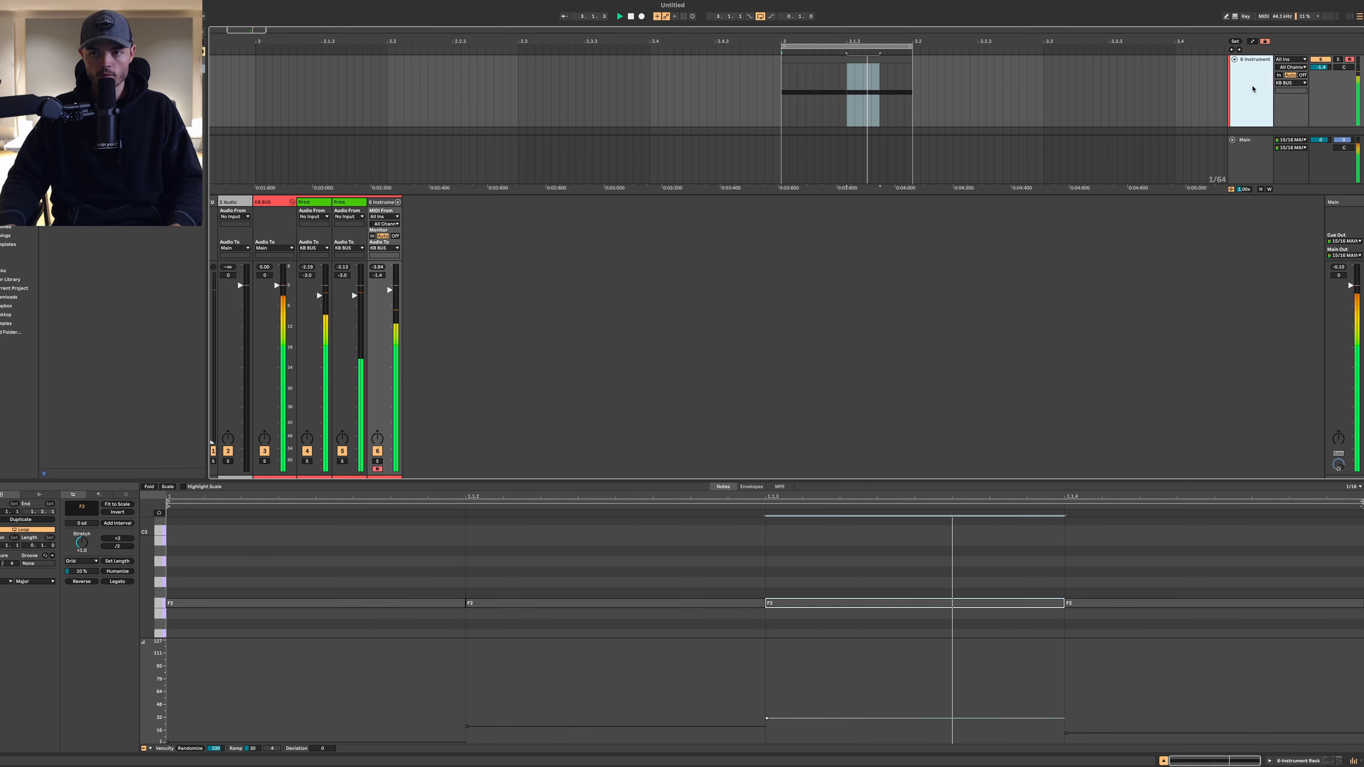
{"action": "double_click", "coordinate": [1248, 76]}
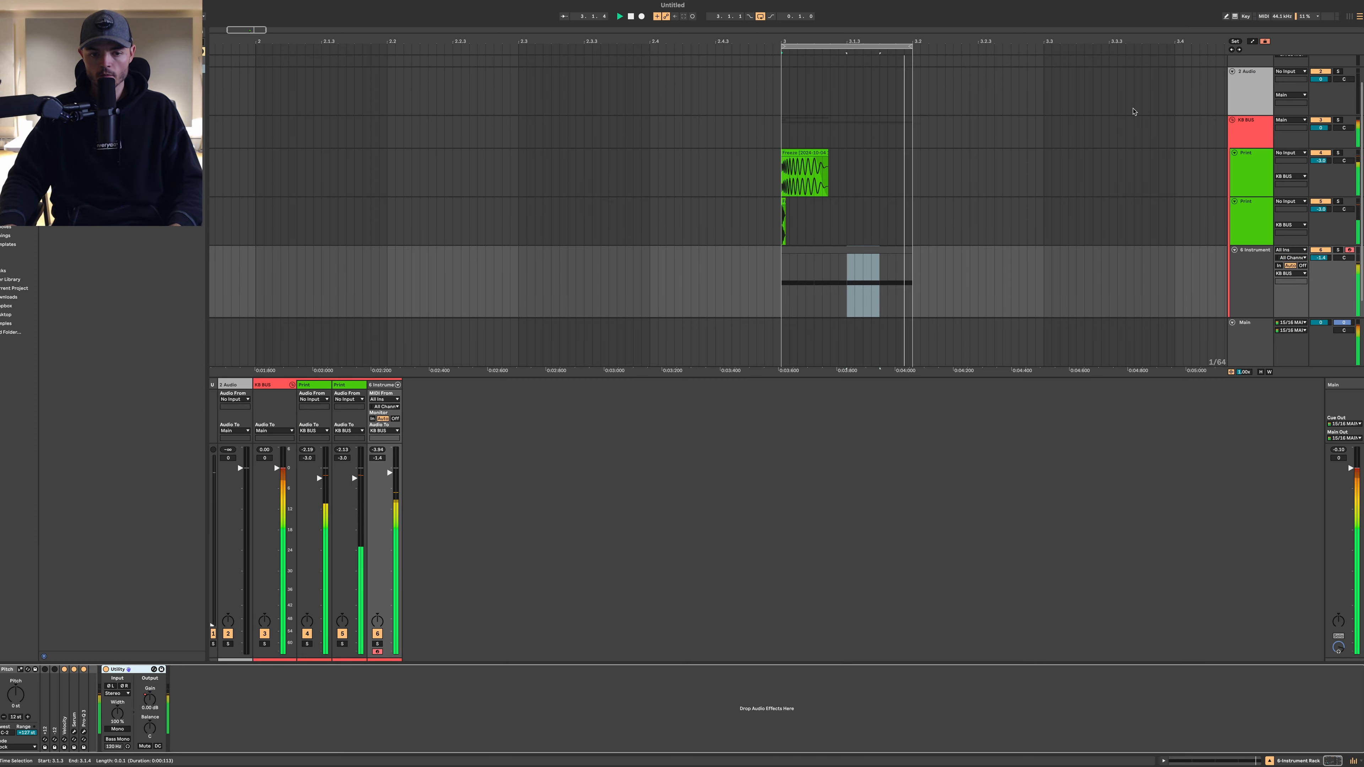
{"action": "left_click", "coordinate": [75, 734]}
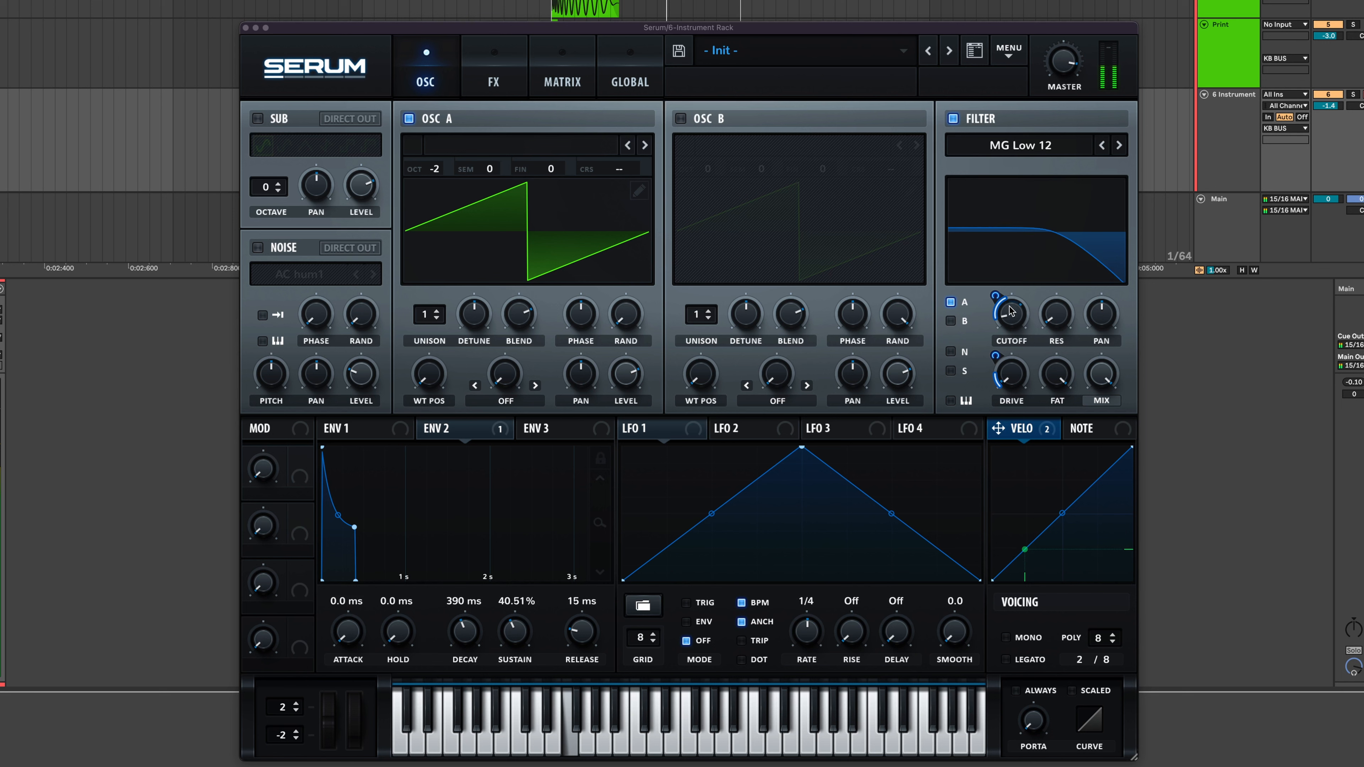
{"action": "left_click_drag", "start_coordinate": [994, 296], "coordinate": [987, 311]}
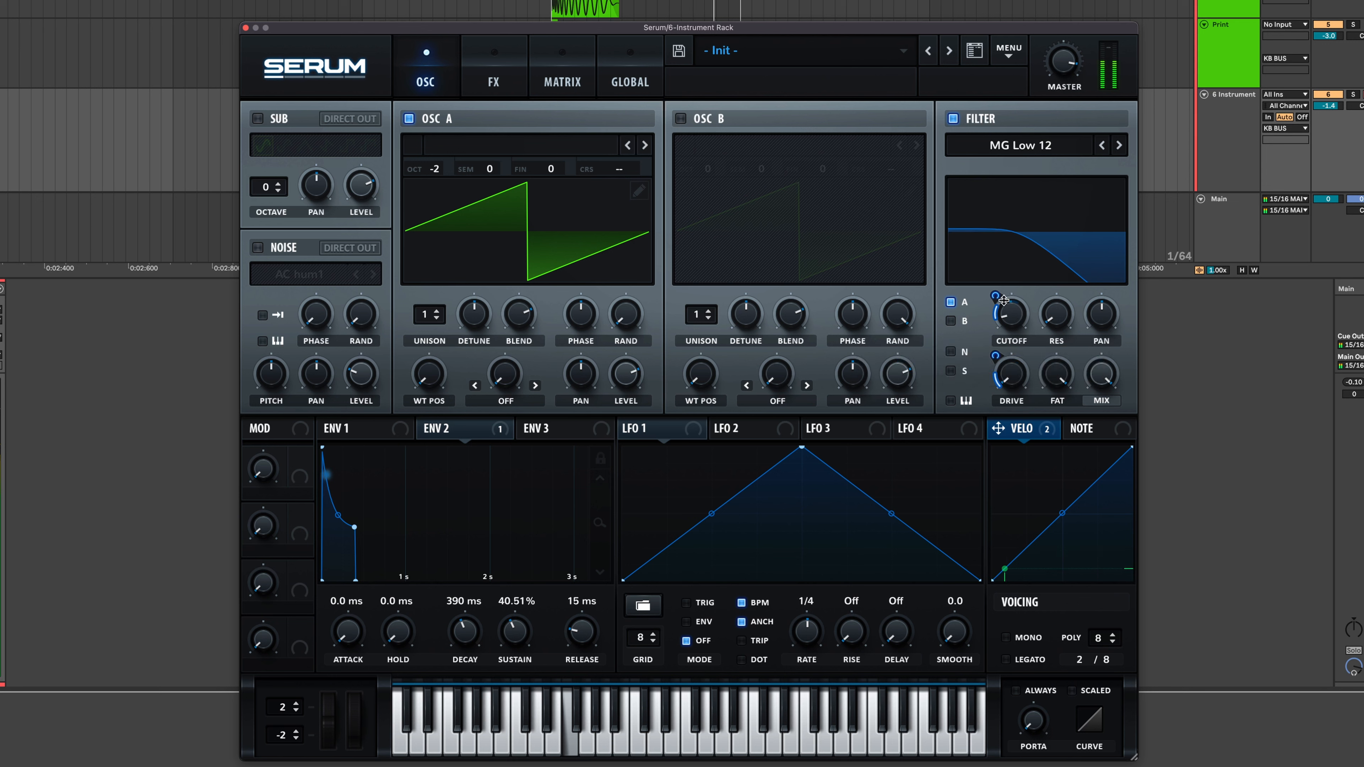
{"action": "left_click_drag", "start_coordinate": [996, 297], "coordinate": [999, 290]}
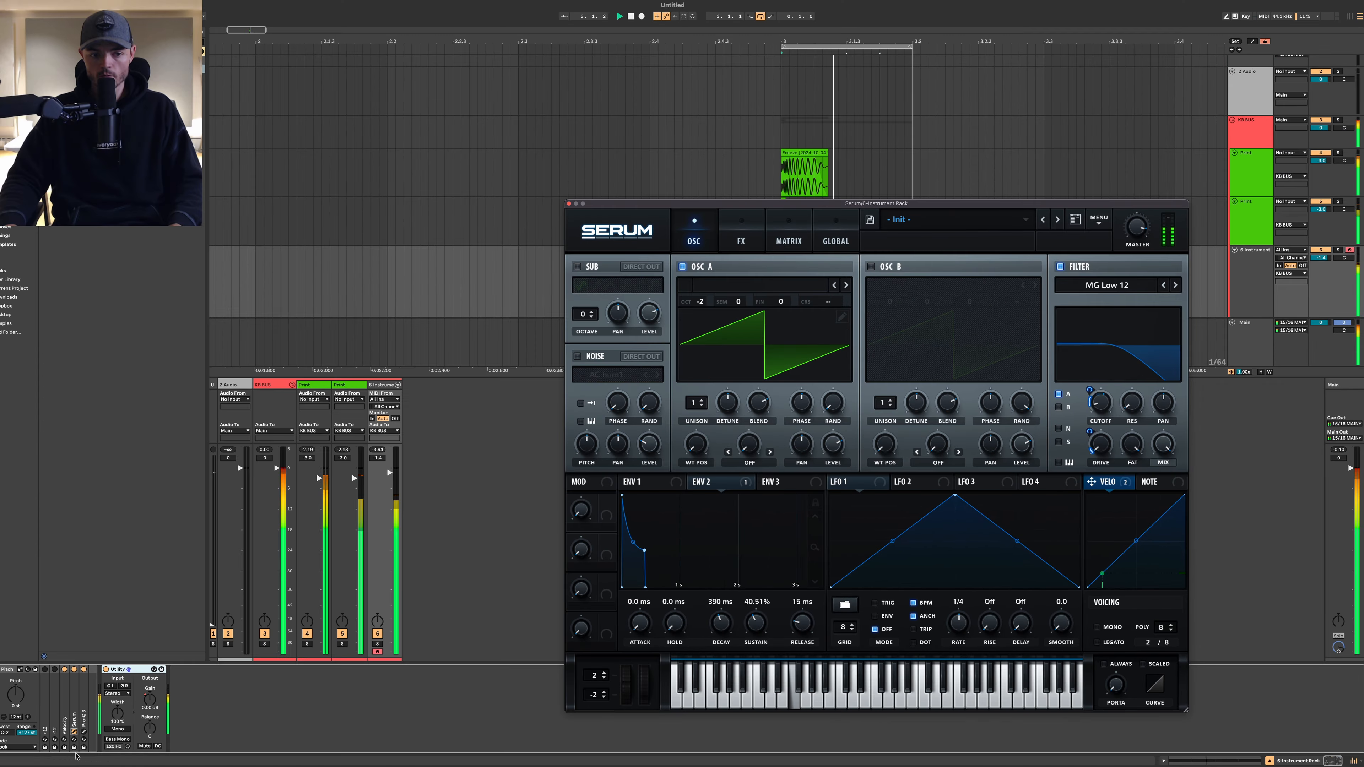
Step: Boost the bass rack's Pro-Q 3 bell band to about 6.4 dB at 42 Hz
{"action": "left_click", "coordinate": [84, 732]}
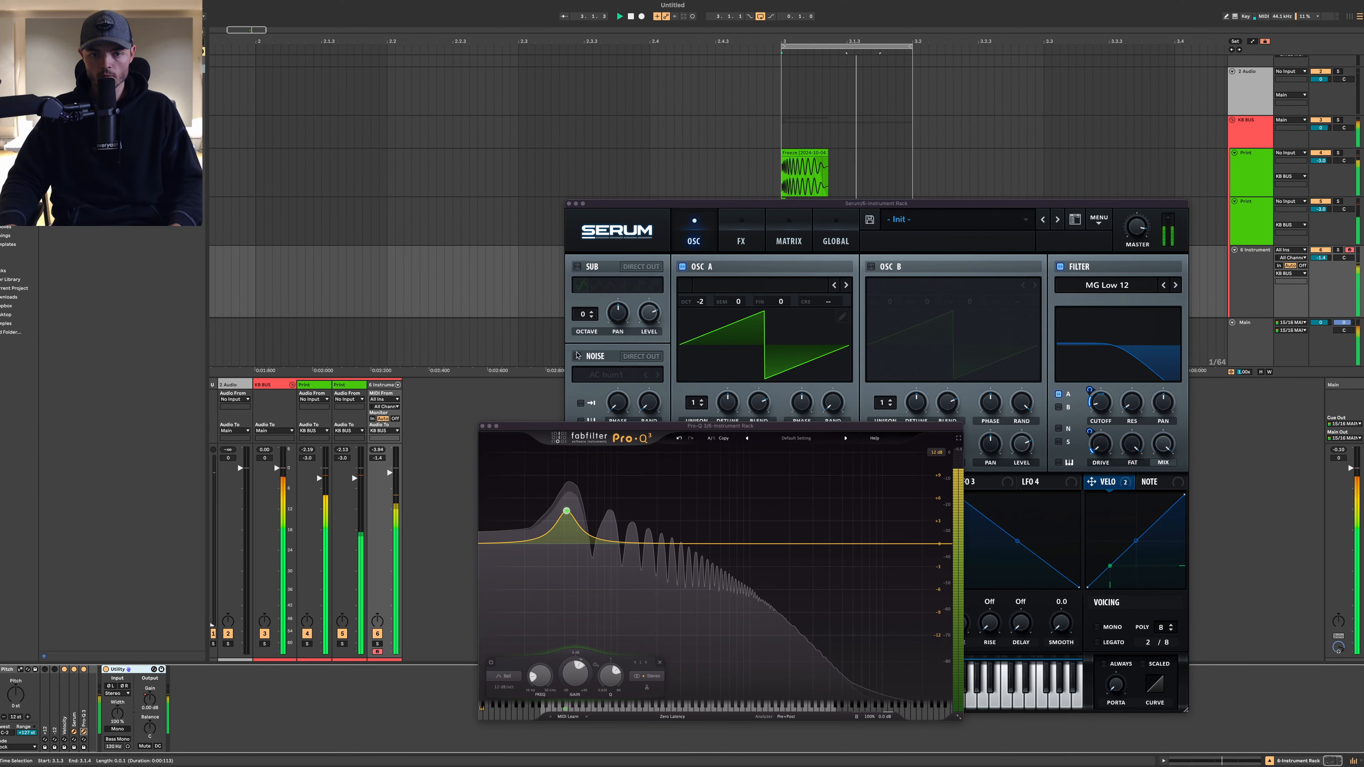
{"action": "left_click_drag", "start_coordinate": [566, 544], "coordinate": [569, 496]}
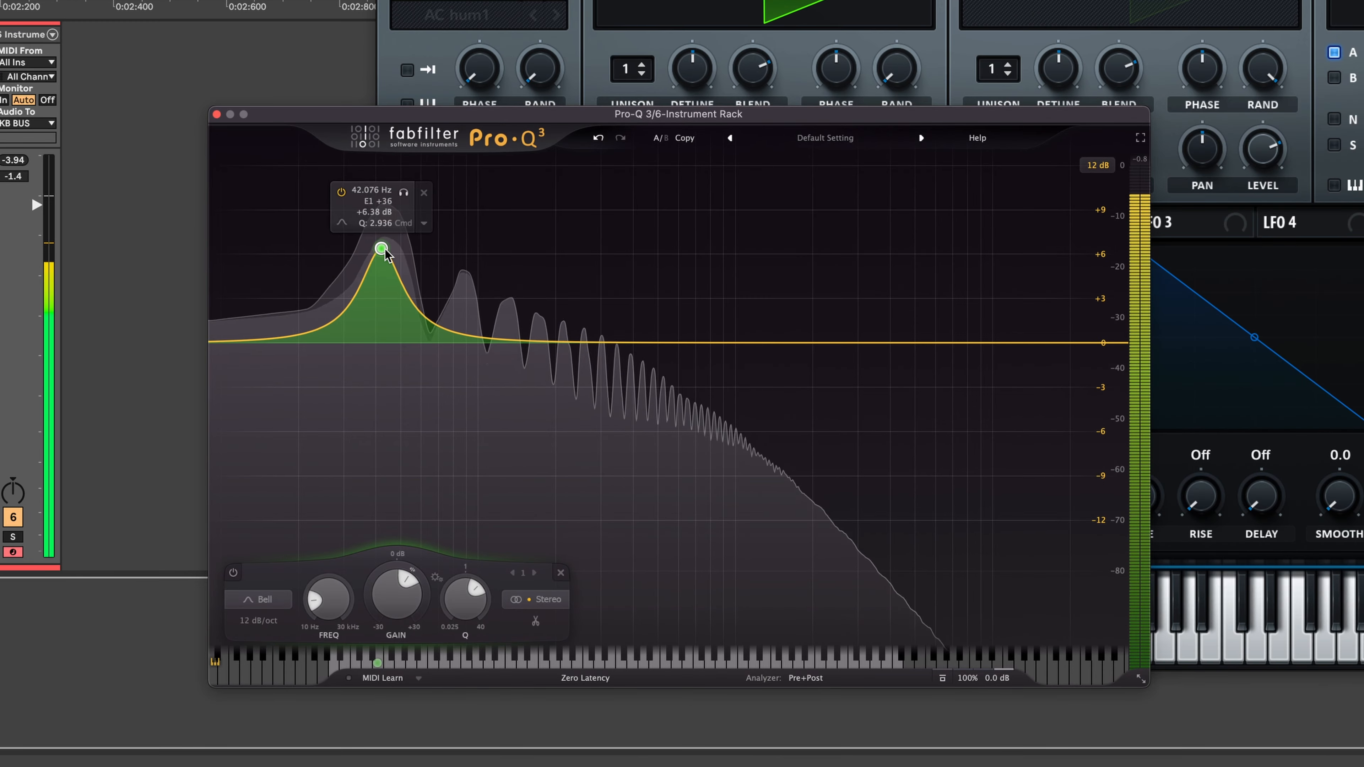
{"action": "mouse_move", "coordinate": [385, 250]}
{"action": "left_mouse_down"}
{"action": "mouse_move", "coordinate": [375, 281]}
{"action": "mouse_move", "coordinate": [387, 222]}
{"action": "mouse_move", "coordinate": [382, 251]}
{"action": "left_mouse_up"}
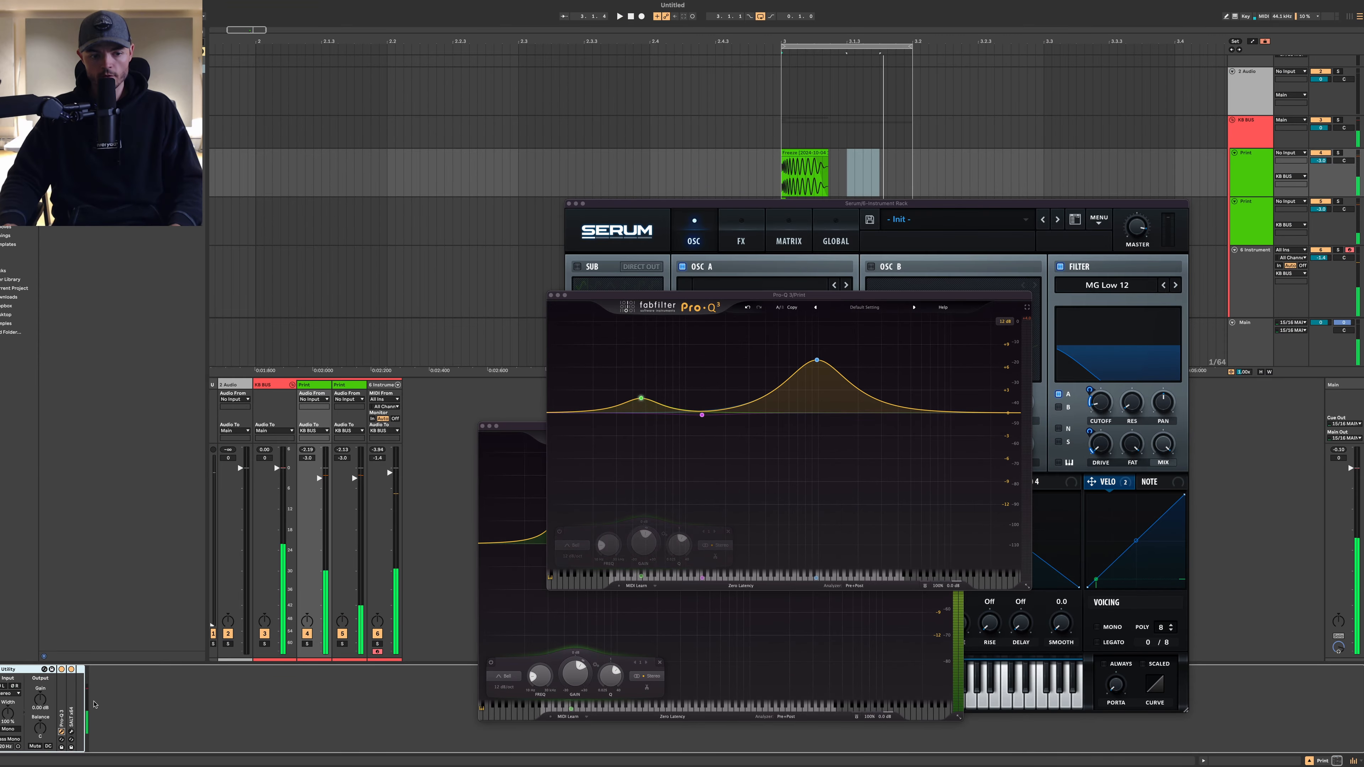
Step: Reduce the low bell band in the kick Print track's Pro-Q 3 to about 0.5 dB near 45.6 Hz
{"action": "mouse_move", "coordinate": [651, 402]}
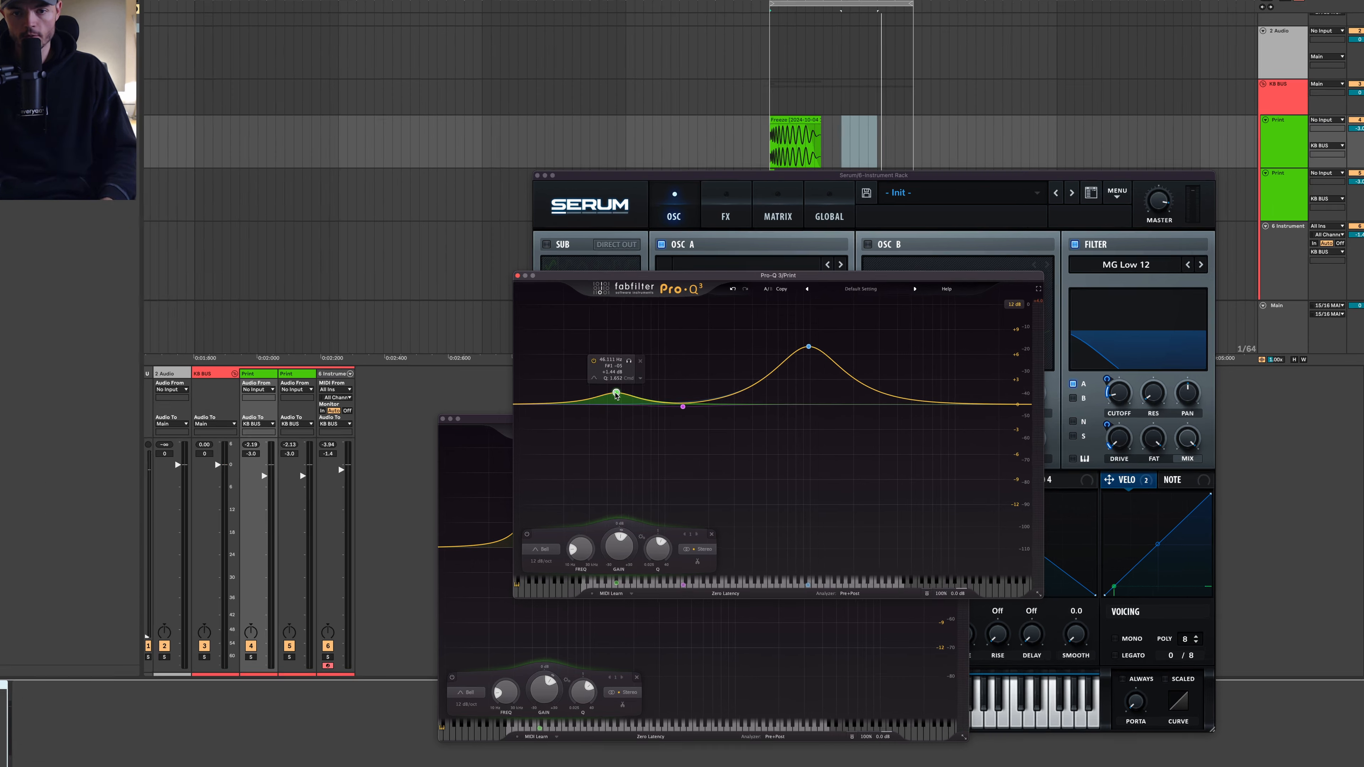
{"action": "left_click_drag", "start_coordinate": [641, 401], "coordinate": [642, 414]}
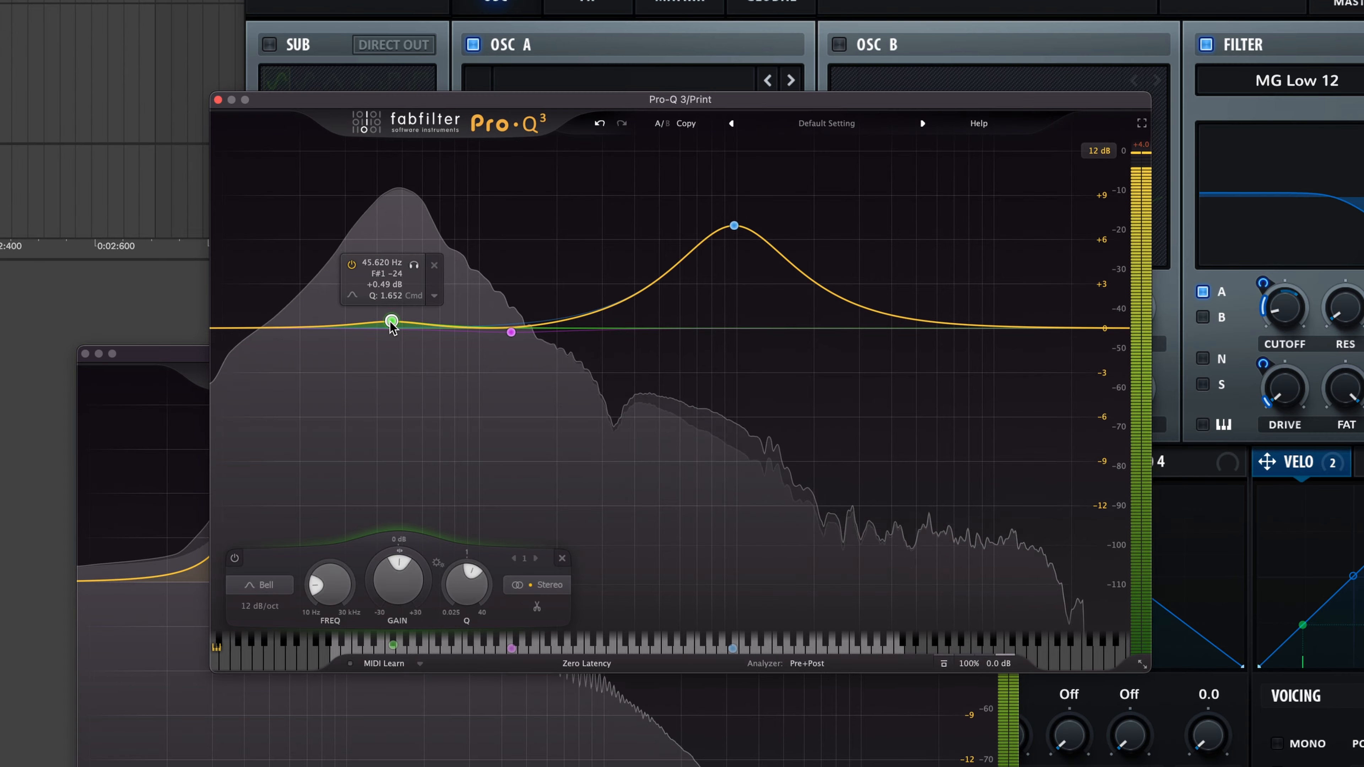
{"action": "left_click_drag", "start_coordinate": [391, 330], "coordinate": [391, 331]}
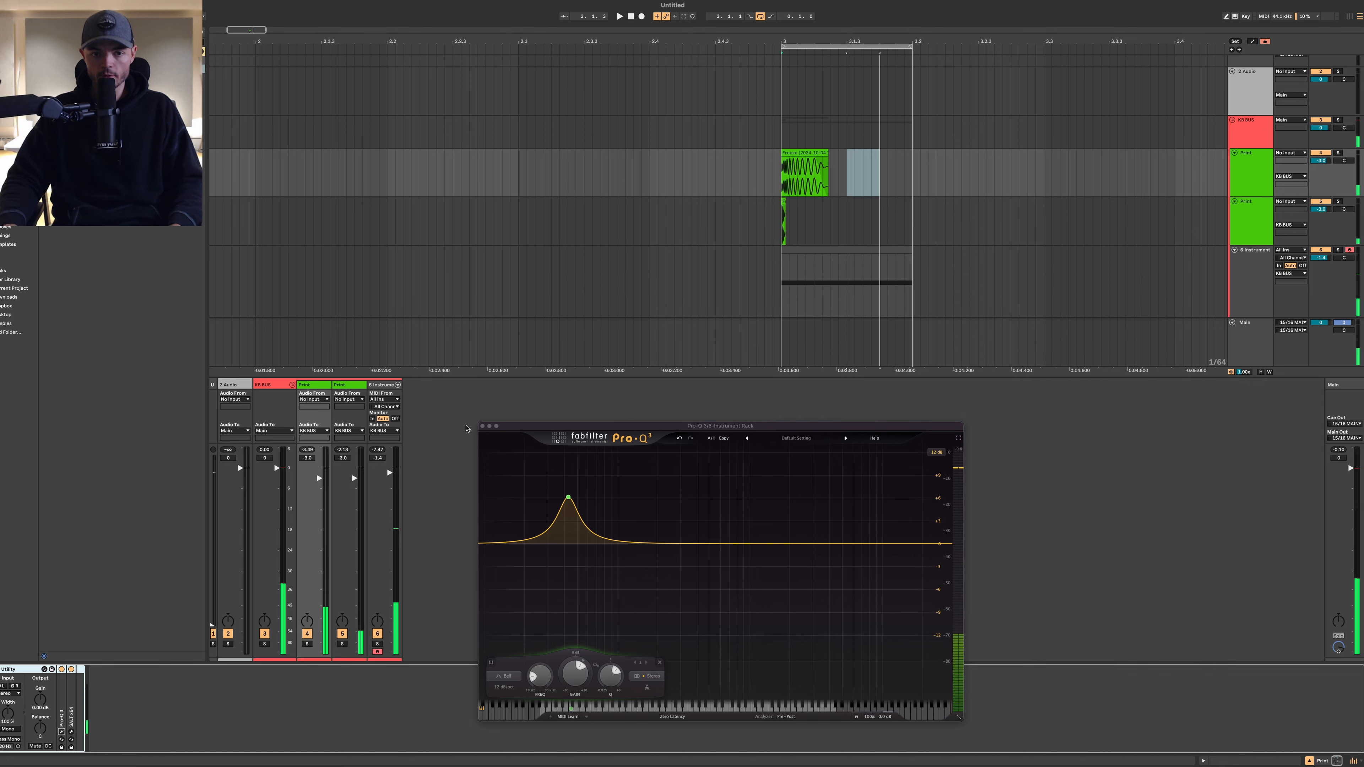
{"action": "left_click", "coordinate": [482, 426]}
Step: Add Pro-Q 3 after Kraftur on the KB BUS
{"action": "left_click", "coordinate": [1242, 140]}
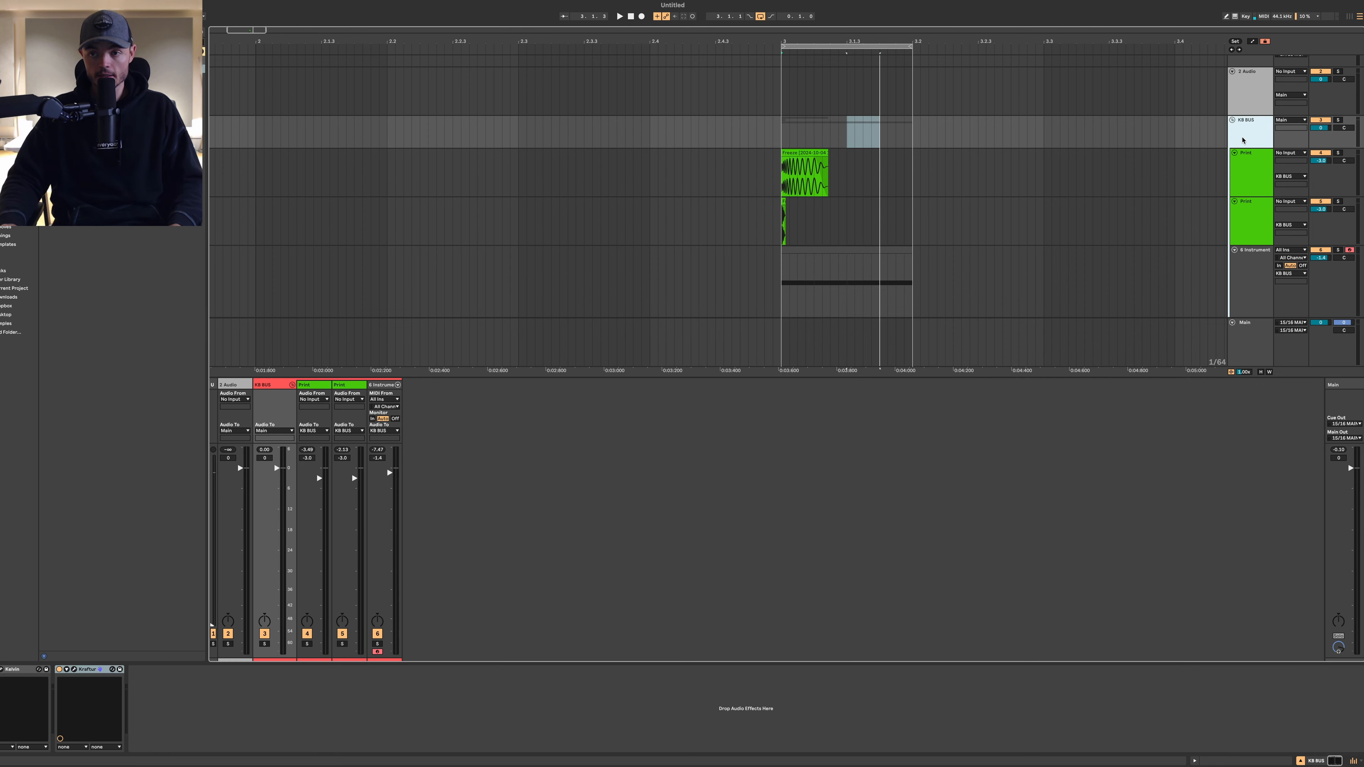
{"action": "left_click", "coordinate": [1253, 353]}
{"action": "left_click", "coordinate": [1255, 130]}
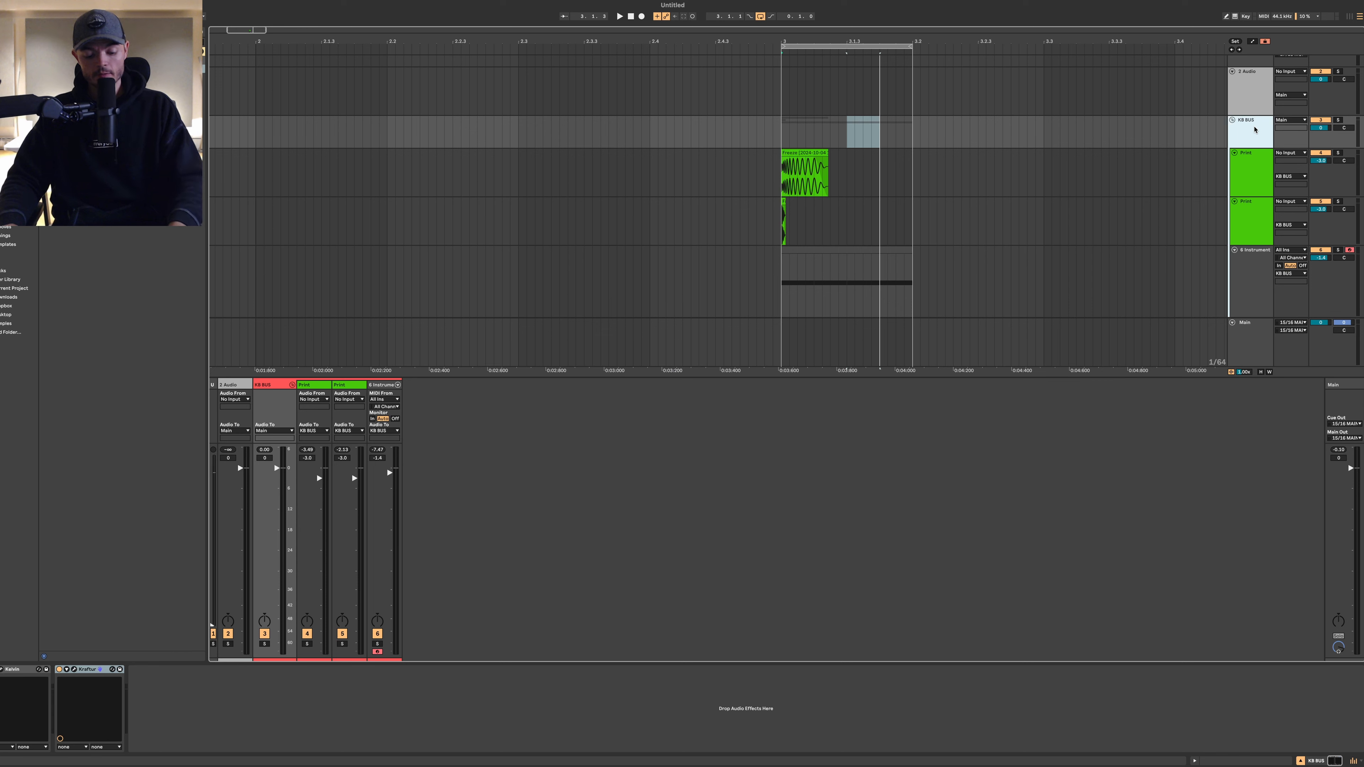
{"action": "key", "text": "super+f"}
{"action": "key", "text": "Return"}
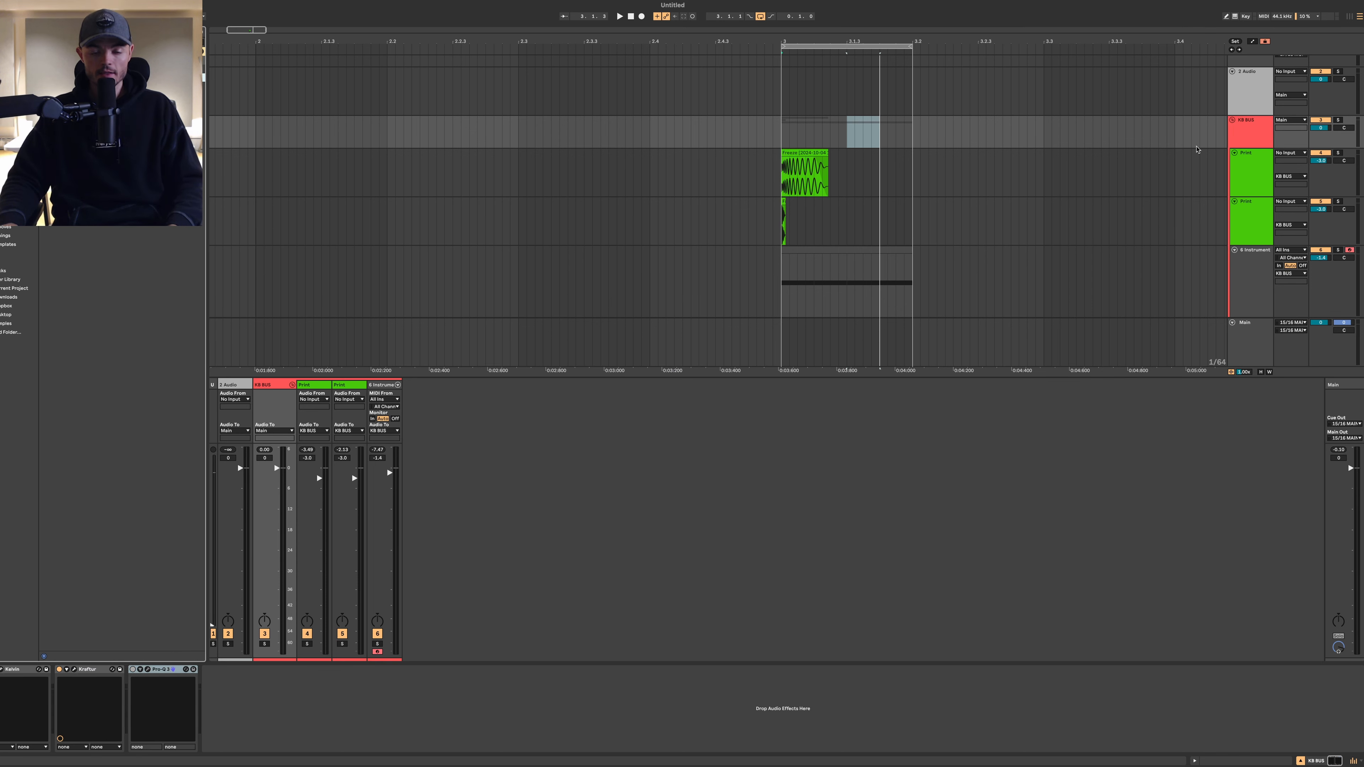
Step: Create a high cut in the KB BUS Pro-Q 3, move it down to about 135 Hz and audition the loop
{"action": "left_click", "coordinate": [986, 434]}
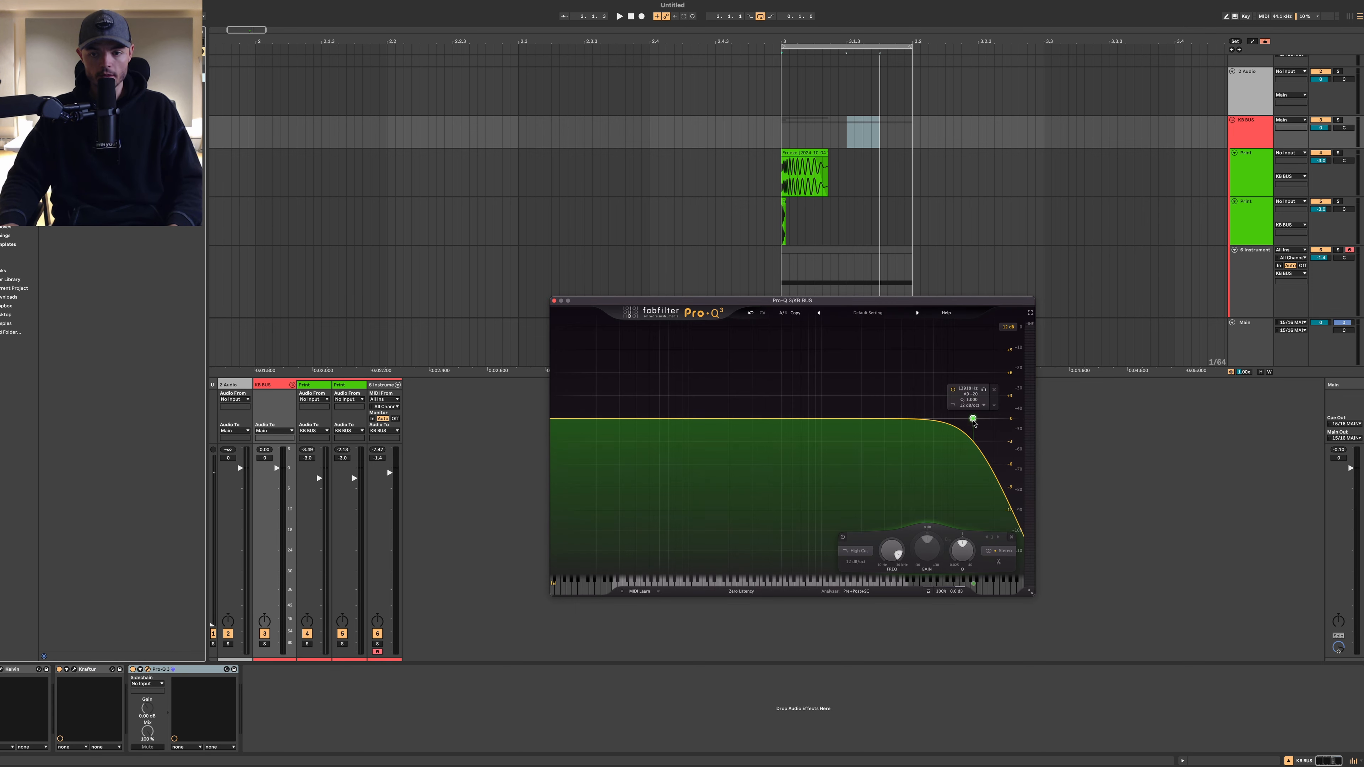
{"action": "left_click_drag", "start_coordinate": [985, 430], "coordinate": [706, 415]}
{"action": "key", "text": "space"}
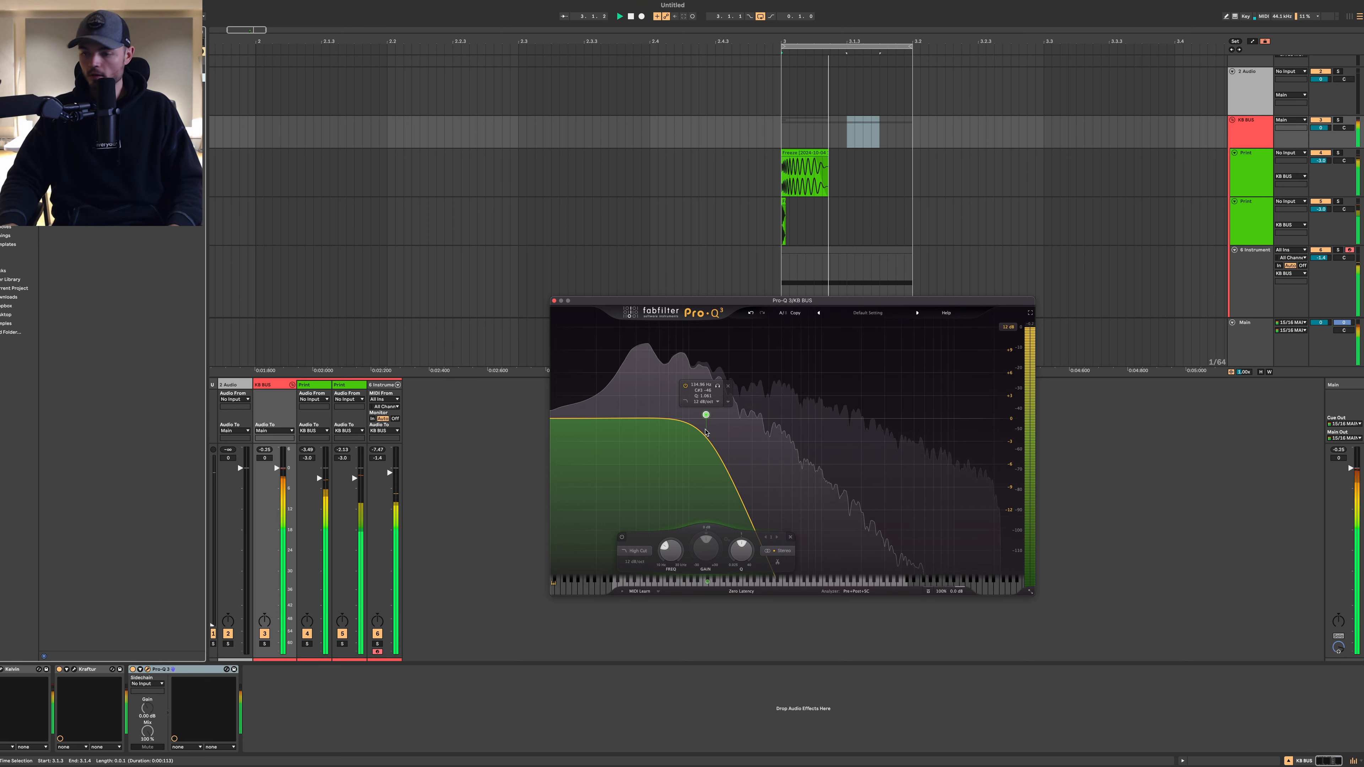
{"action": "key", "text": "space"}
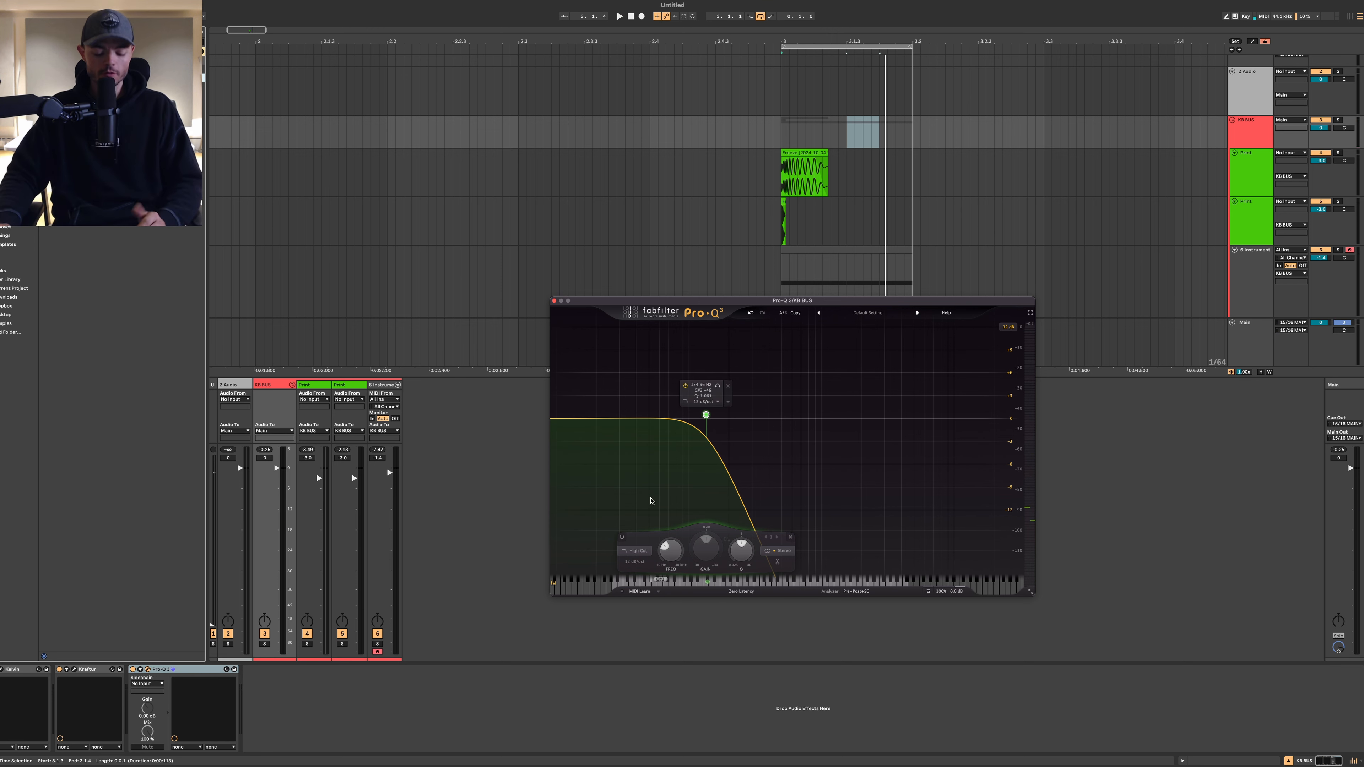
Step: Play the loop, sweep the KB BUS Pro-Q 3 high cut up to fully open and delete the band
{"action": "key", "text": "space"}
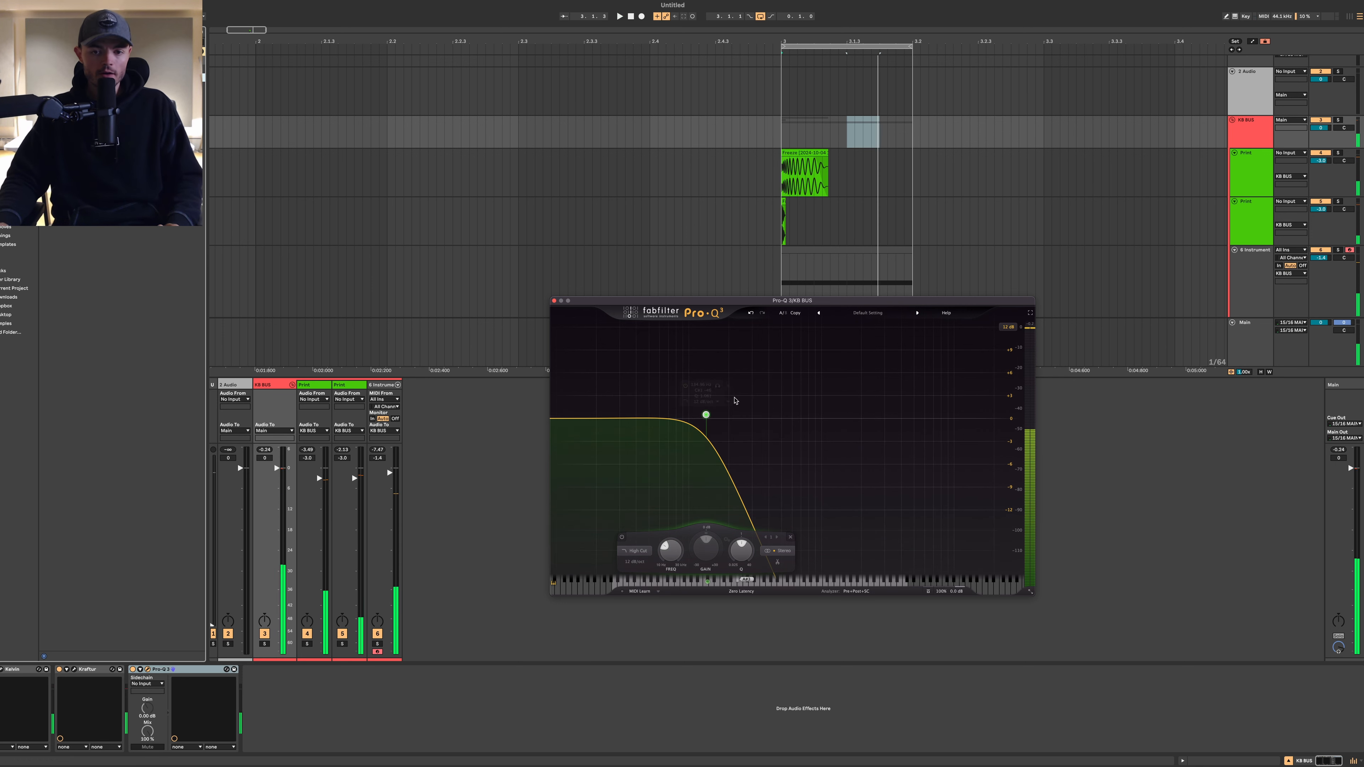
{"action": "mouse_move", "coordinate": [734, 405]}
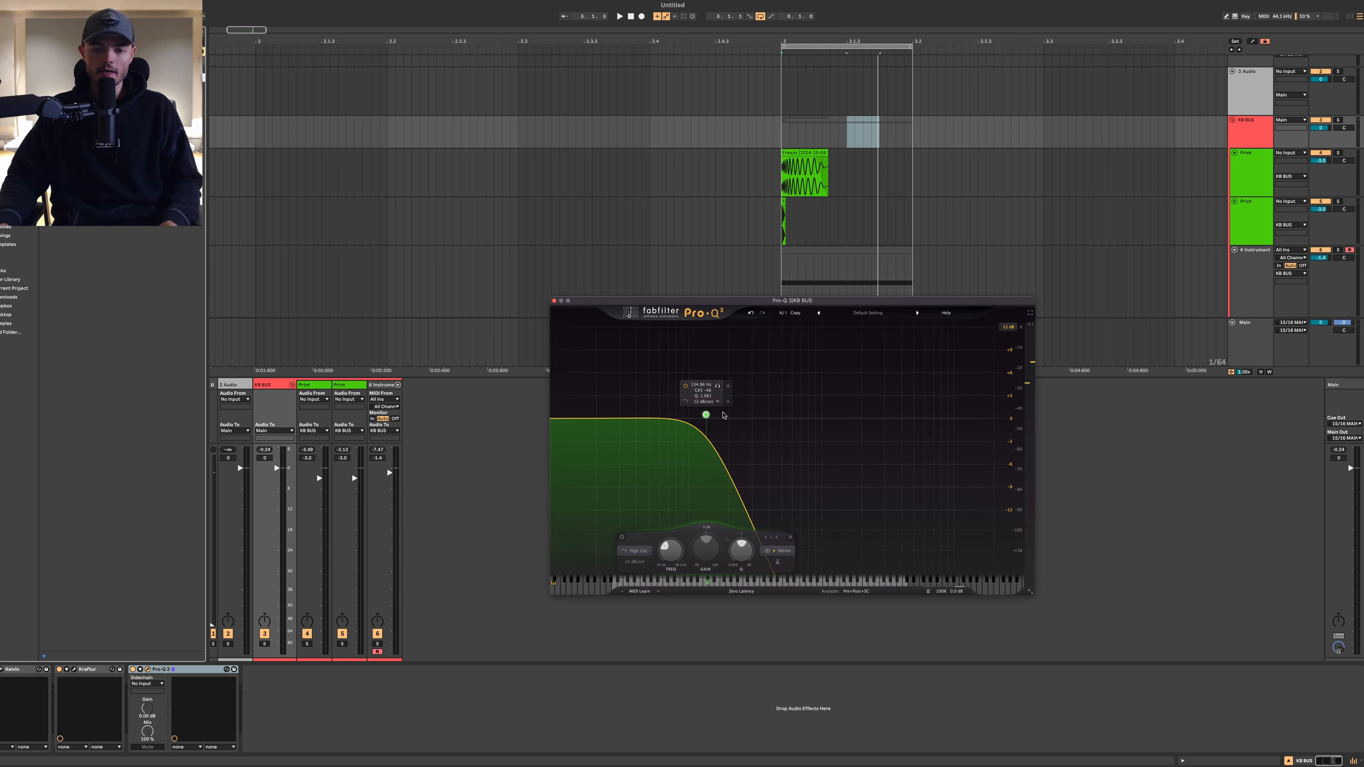
{"action": "left_click_drag", "start_coordinate": [706, 414], "coordinate": [980, 429]}
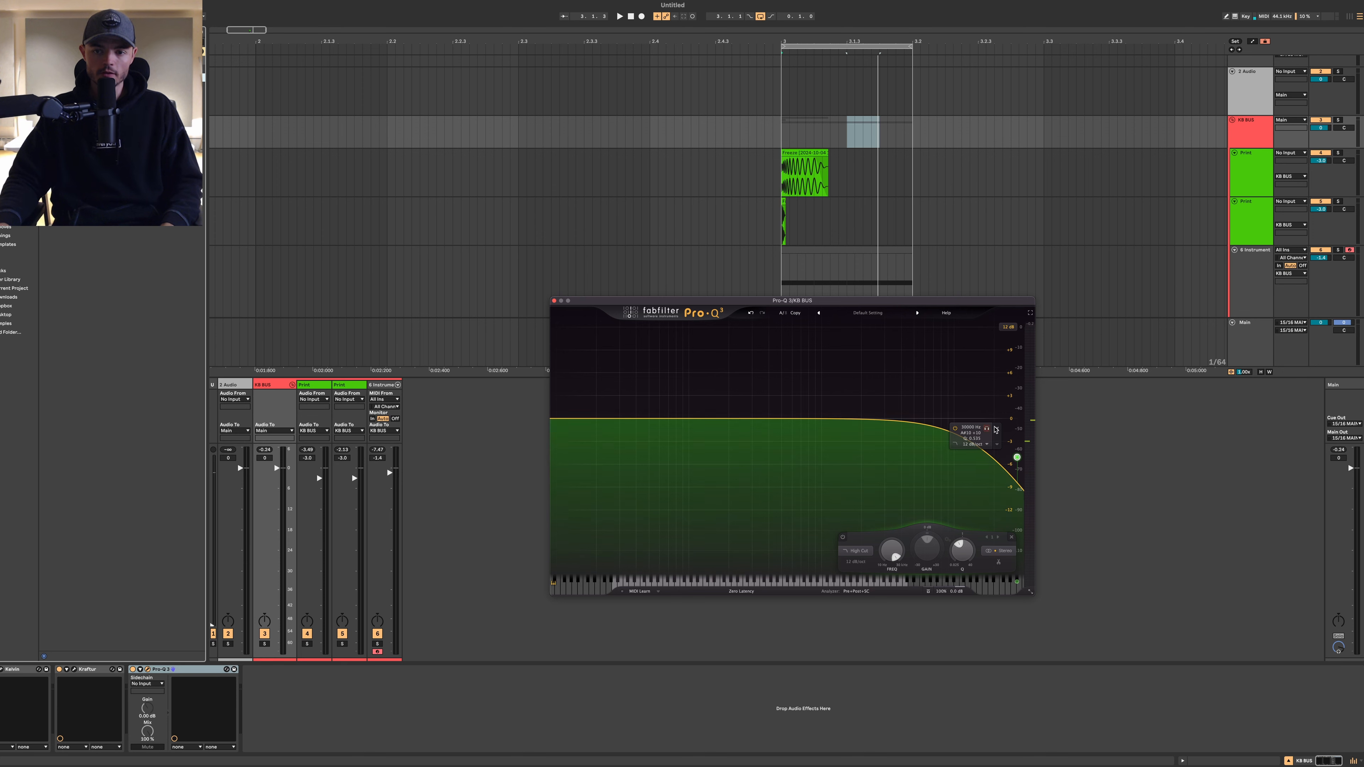
{"action": "left_click", "coordinate": [995, 429]}
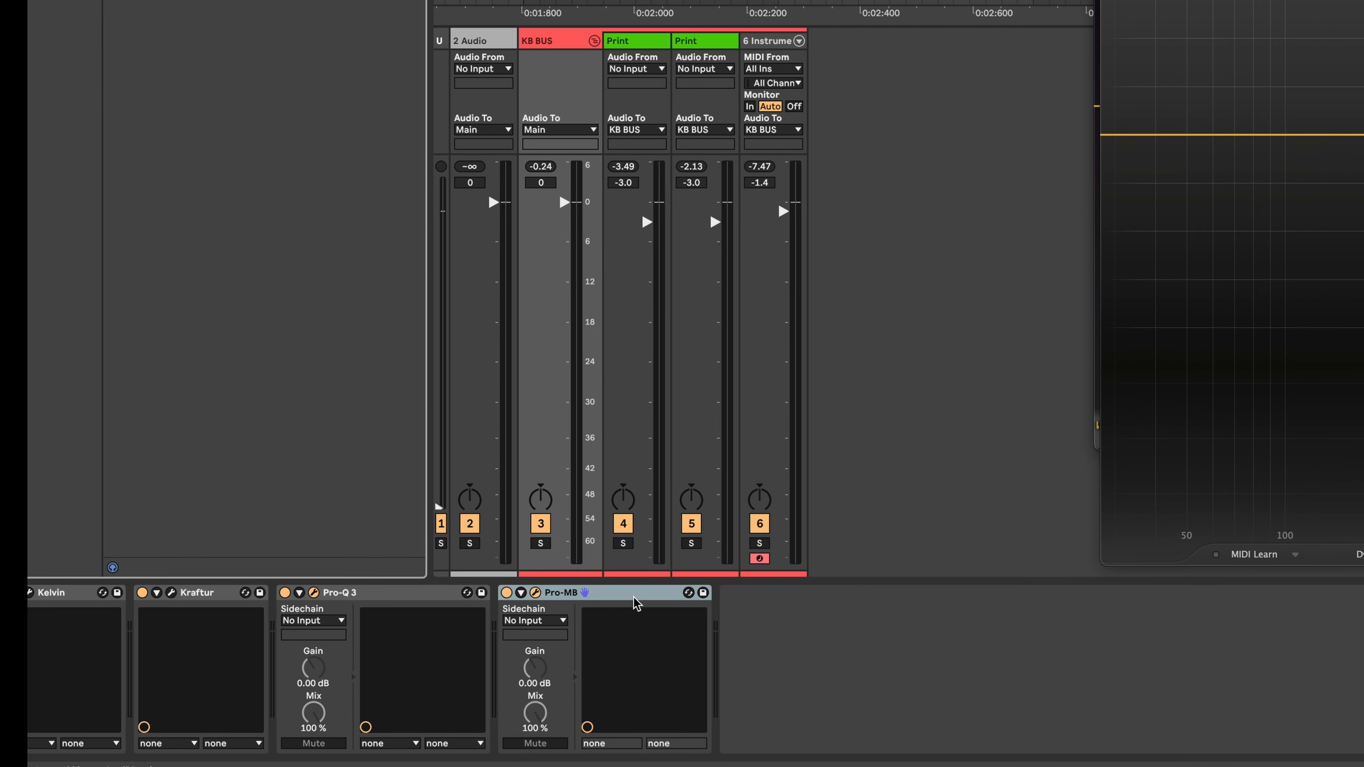
Step: Move Pro-MB between Kelvin and Kraftur on the KB BUS and disable Pro-Q 3
{"action": "left_click_drag", "start_coordinate": [636, 603], "coordinate": [379, 606]}
{"action": "left_click_drag", "start_coordinate": [266, 610], "coordinate": [142, 615]}
{"action": "left_click", "coordinate": [516, 593]}
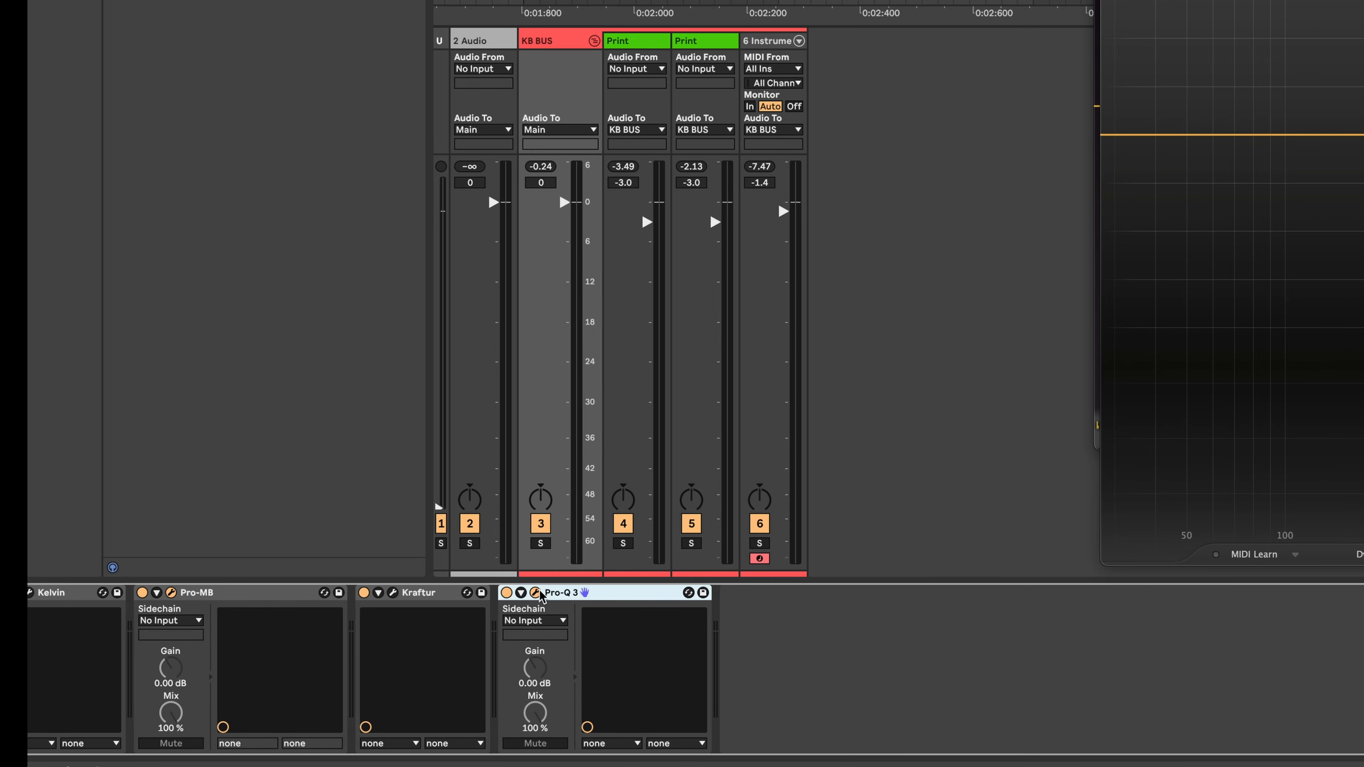
Step: Open the KB BUS Pro-MB and create a low band extending down to the bottom of the spectrum
{"action": "left_click", "coordinate": [171, 592]}
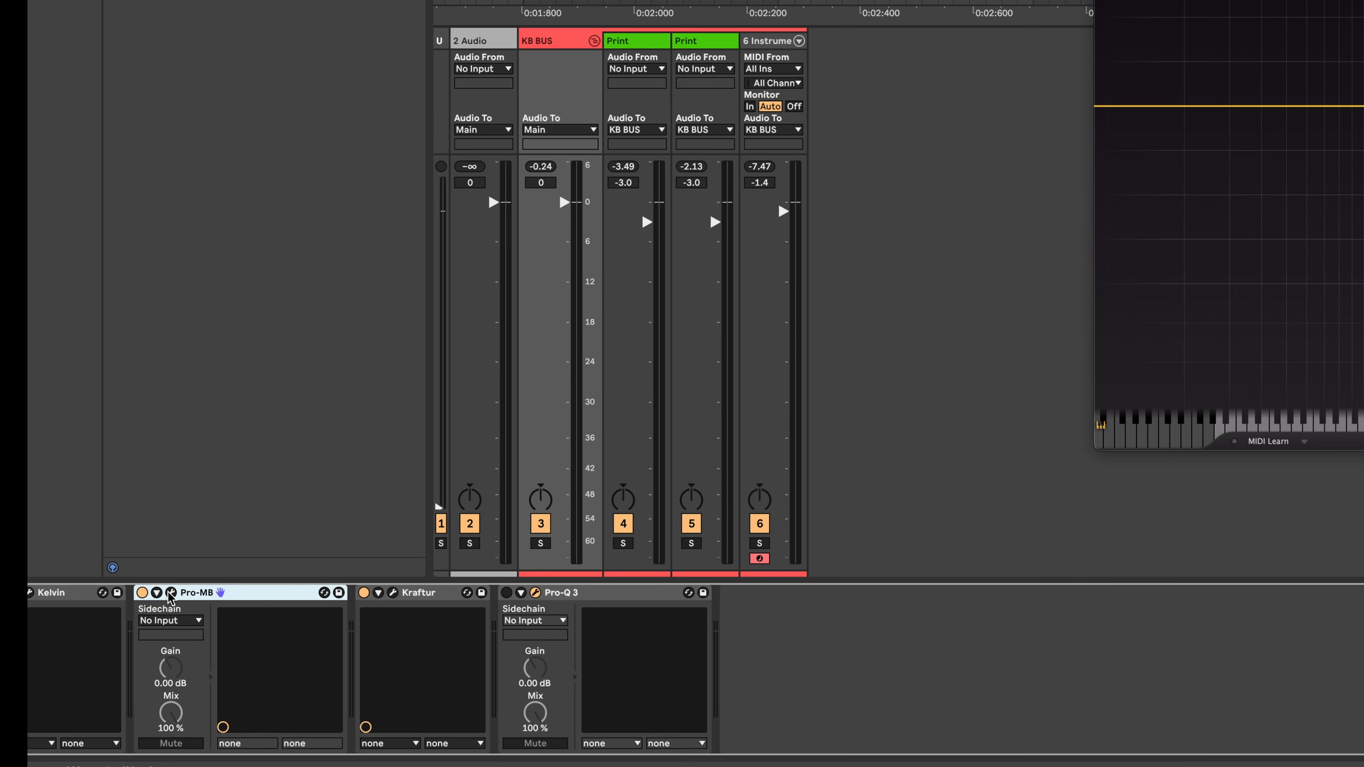
{"action": "left_click", "coordinate": [170, 592]}
{"action": "left_click", "coordinate": [373, 274]}
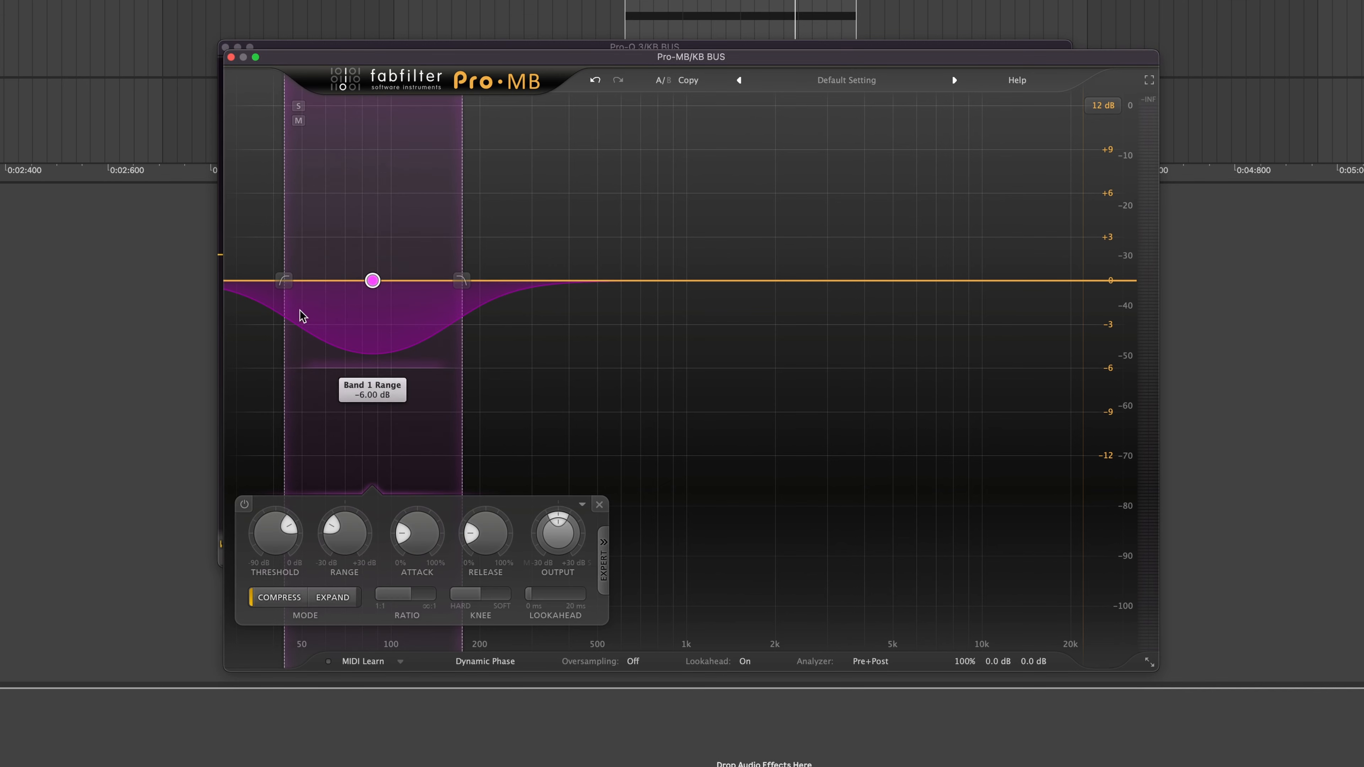
{"action": "left_click_drag", "start_coordinate": [283, 196], "coordinate": [225, 198]}
Step: Set Pro-MB to Linear Phase and lower the band's high crossover to about 125 Hz
{"action": "left_click", "coordinate": [496, 663]}
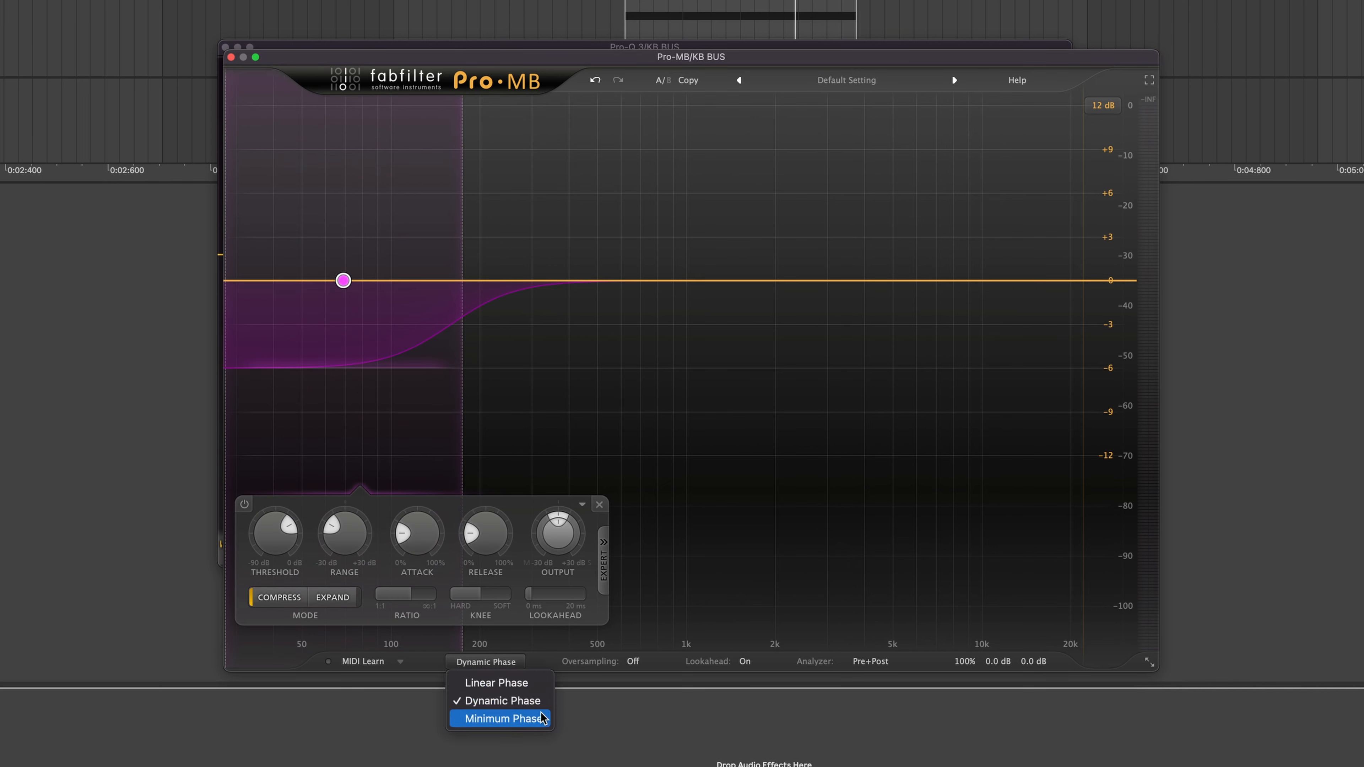
{"action": "left_click", "coordinate": [516, 690]}
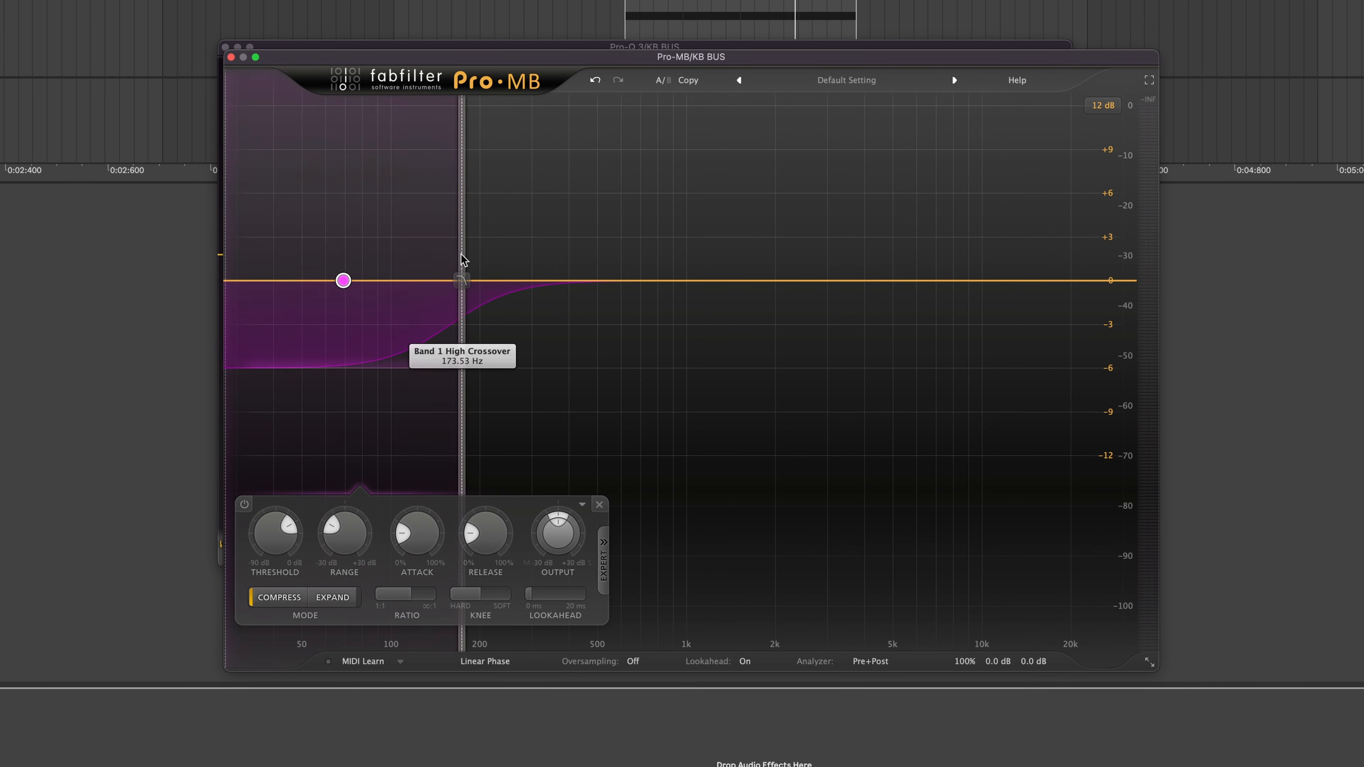
{"action": "left_click_drag", "start_coordinate": [463, 265], "coordinate": [419, 265]}
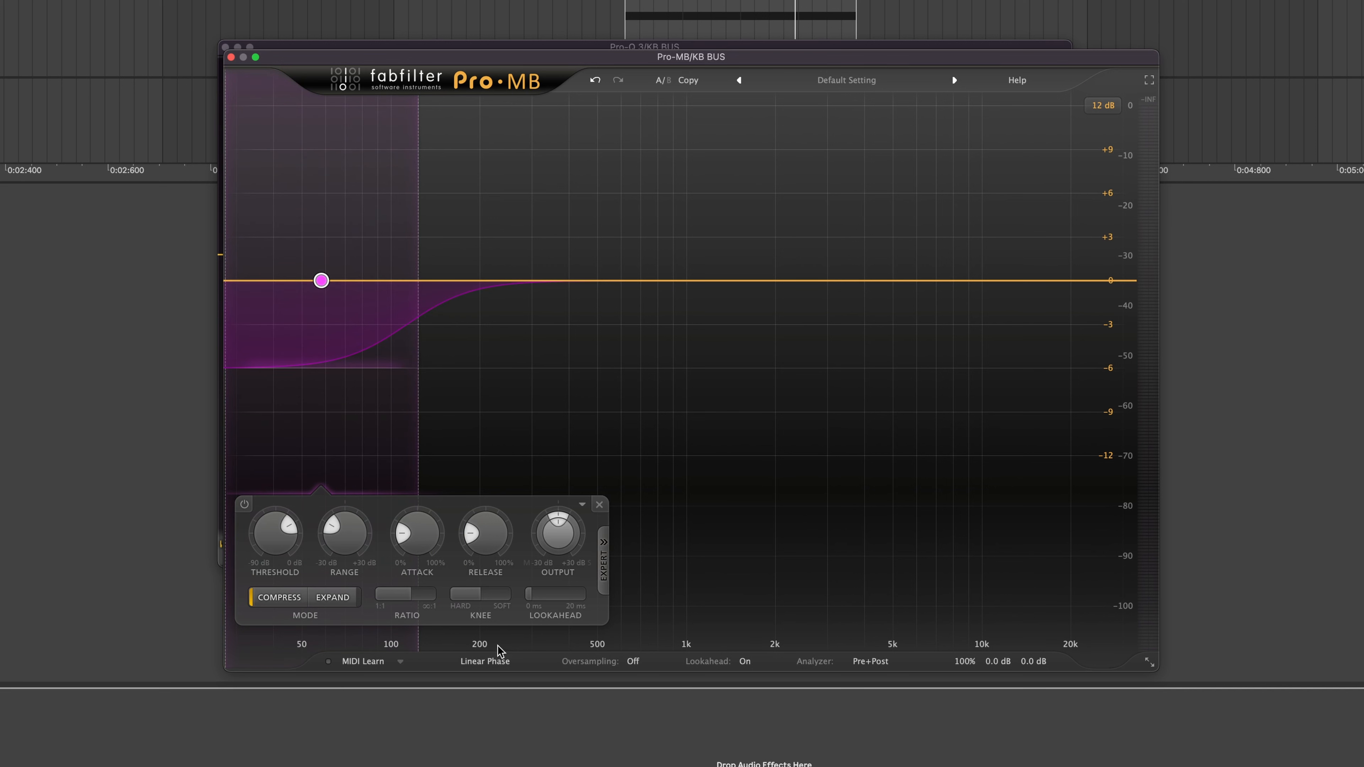
{"action": "left_click", "coordinate": [496, 661]}
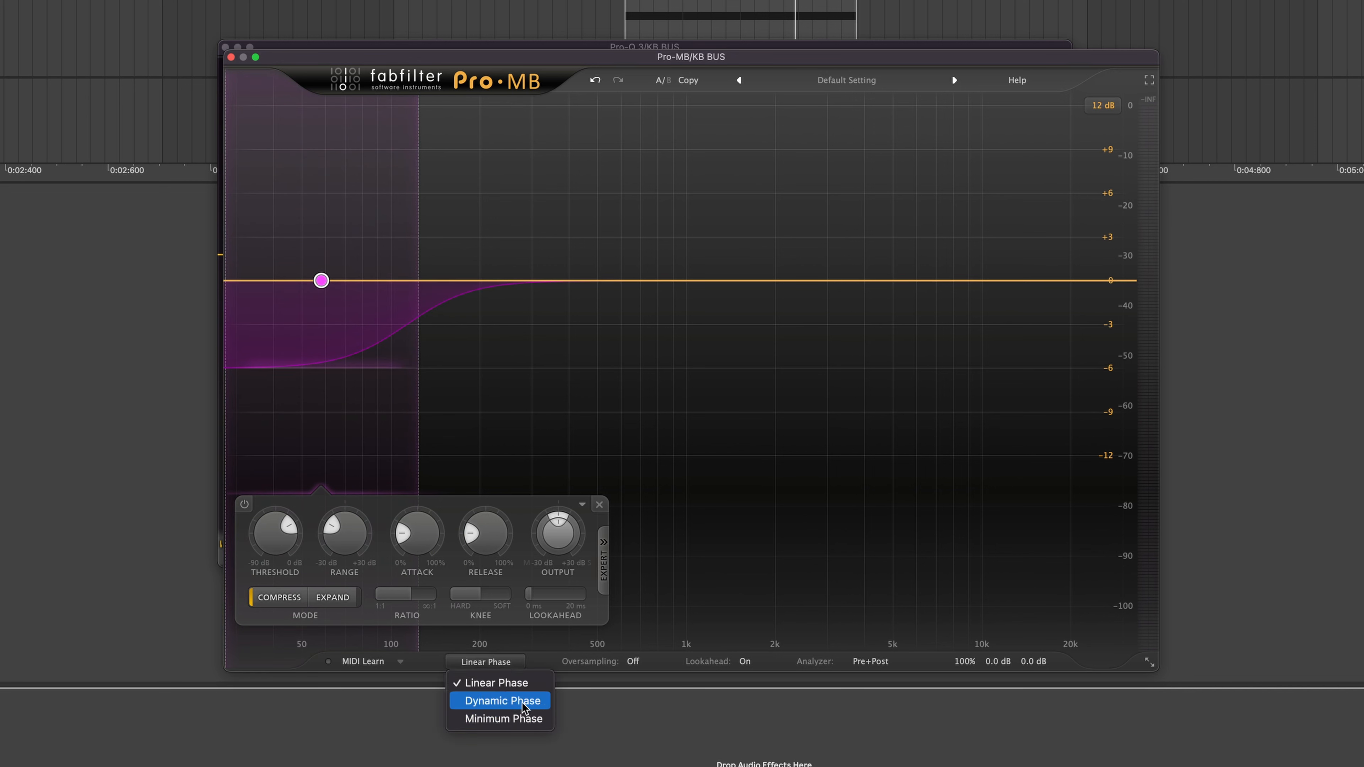
{"action": "left_click", "coordinate": [497, 359]}
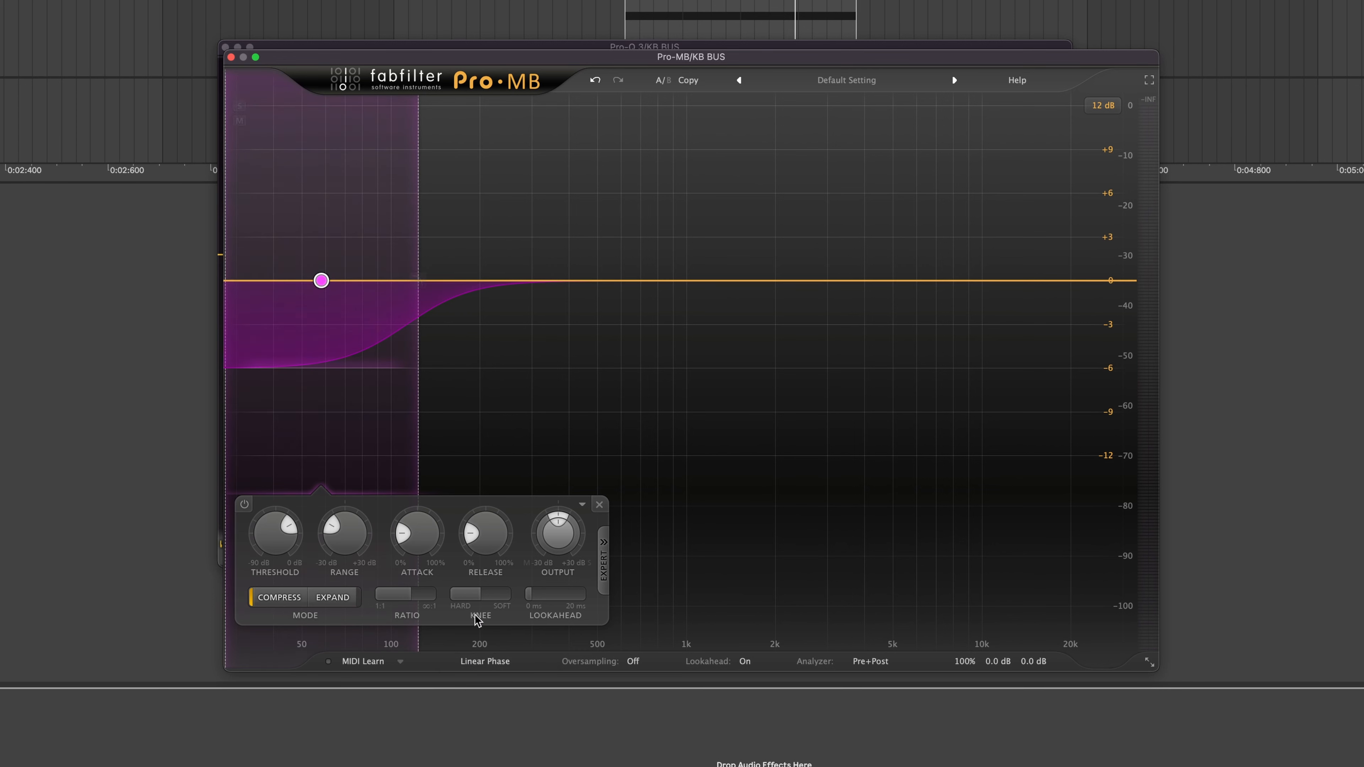
Step: Solo the low band during playback and set its high crossover to about 133.6 Hz, threshold near 0 dB and lookahead to 10.9 ms
{"action": "left_click", "coordinate": [239, 106]}
{"action": "key", "text": "space"}
{"action": "left_click_drag", "start_coordinate": [419, 227], "coordinate": [428, 231]}
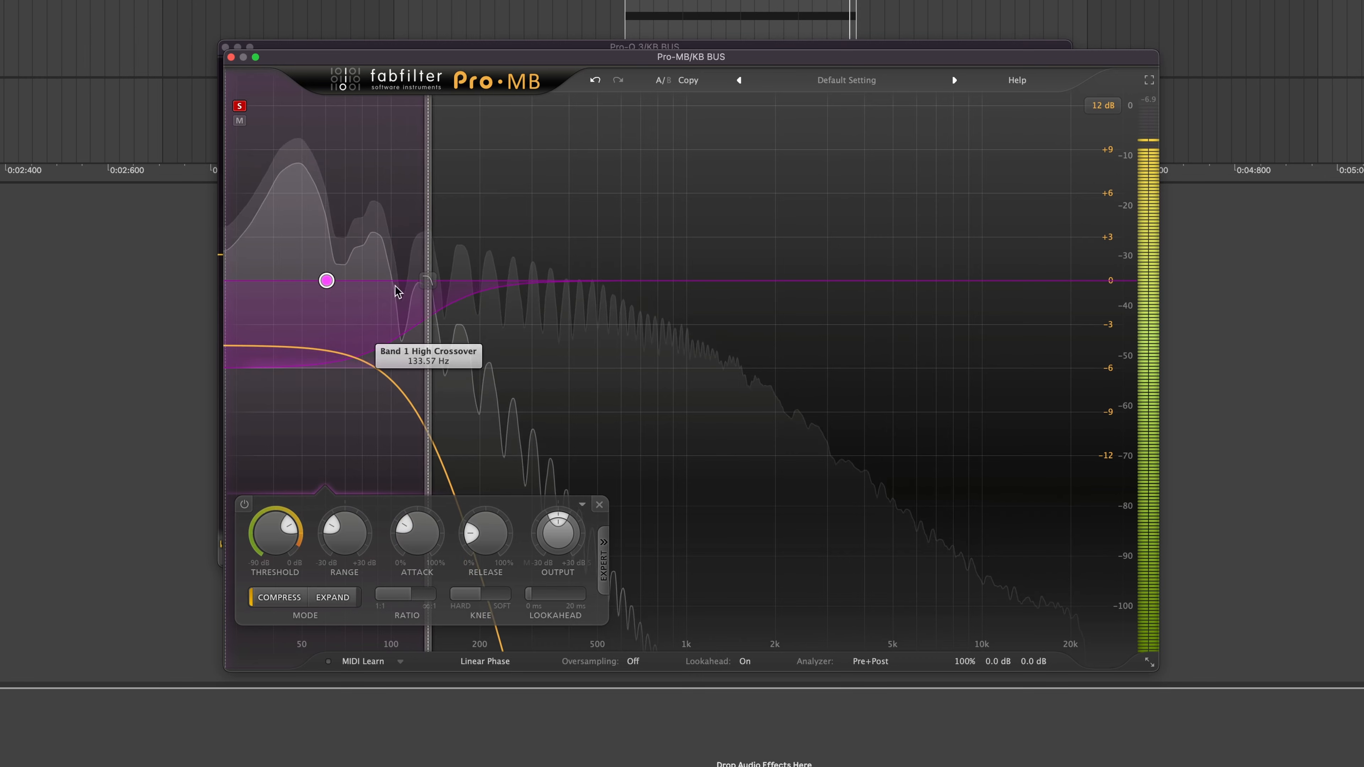
{"action": "left_click_drag", "start_coordinate": [281, 534], "coordinate": [412, 1]}
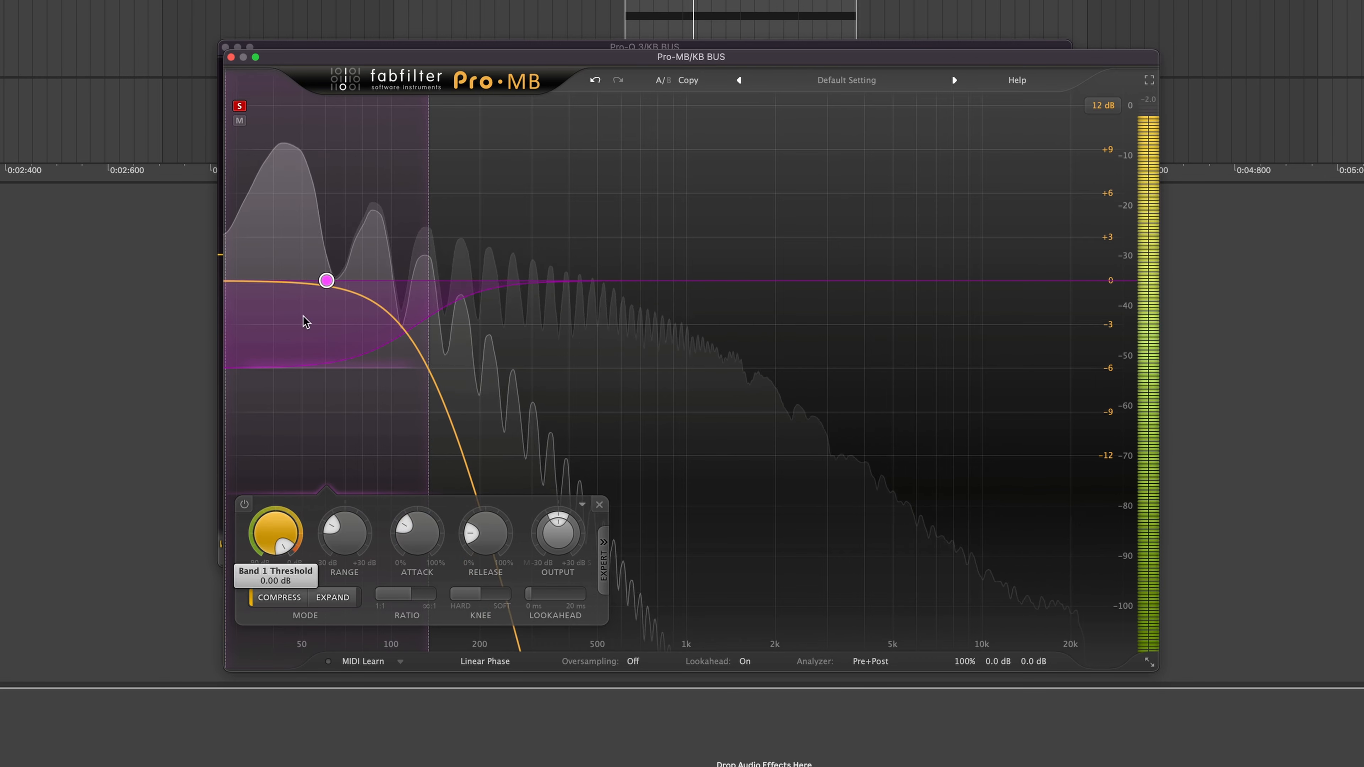
{"action": "left_click_drag", "start_coordinate": [276, 534], "coordinate": [276, 567]}
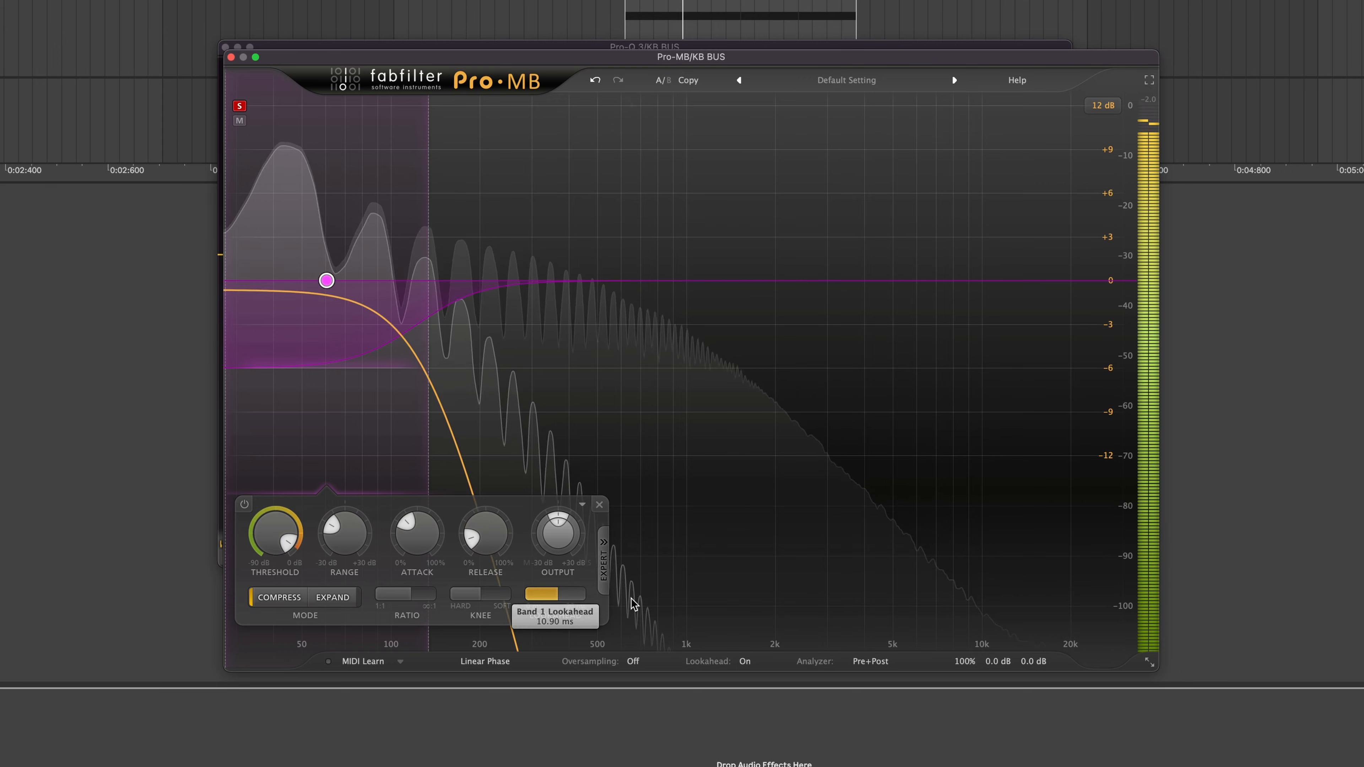
Step: Unsolo the Pro-MB low band, raise its output by about 1 dB and close the plug-in window
{"action": "left_click", "coordinate": [239, 106]}
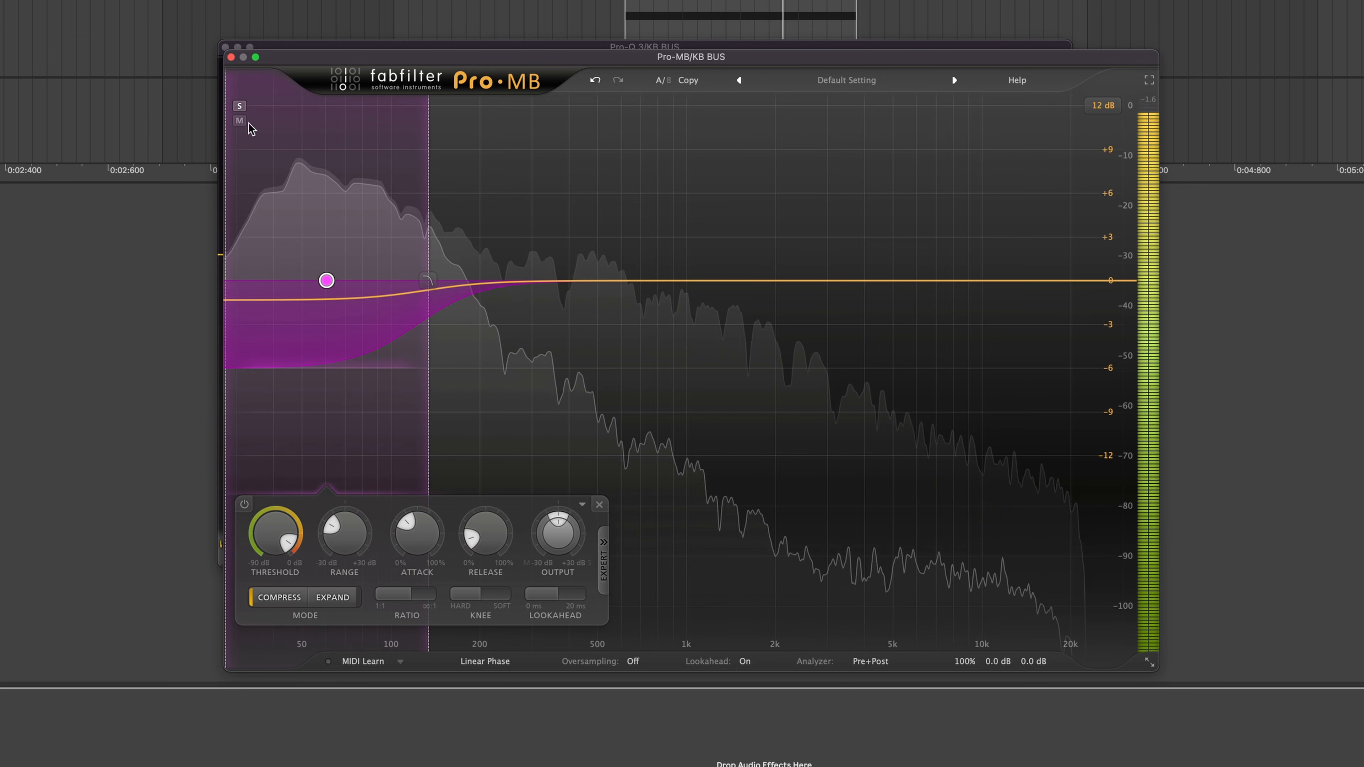
{"action": "mouse_move", "coordinate": [326, 282]}
{"action": "left_mouse_down"}
{"action": "mouse_move", "coordinate": [327, 214]}
{"action": "mouse_move", "coordinate": [327, 279]}
{"action": "mouse_move", "coordinate": [318, 268]}
{"action": "left_mouse_up"}
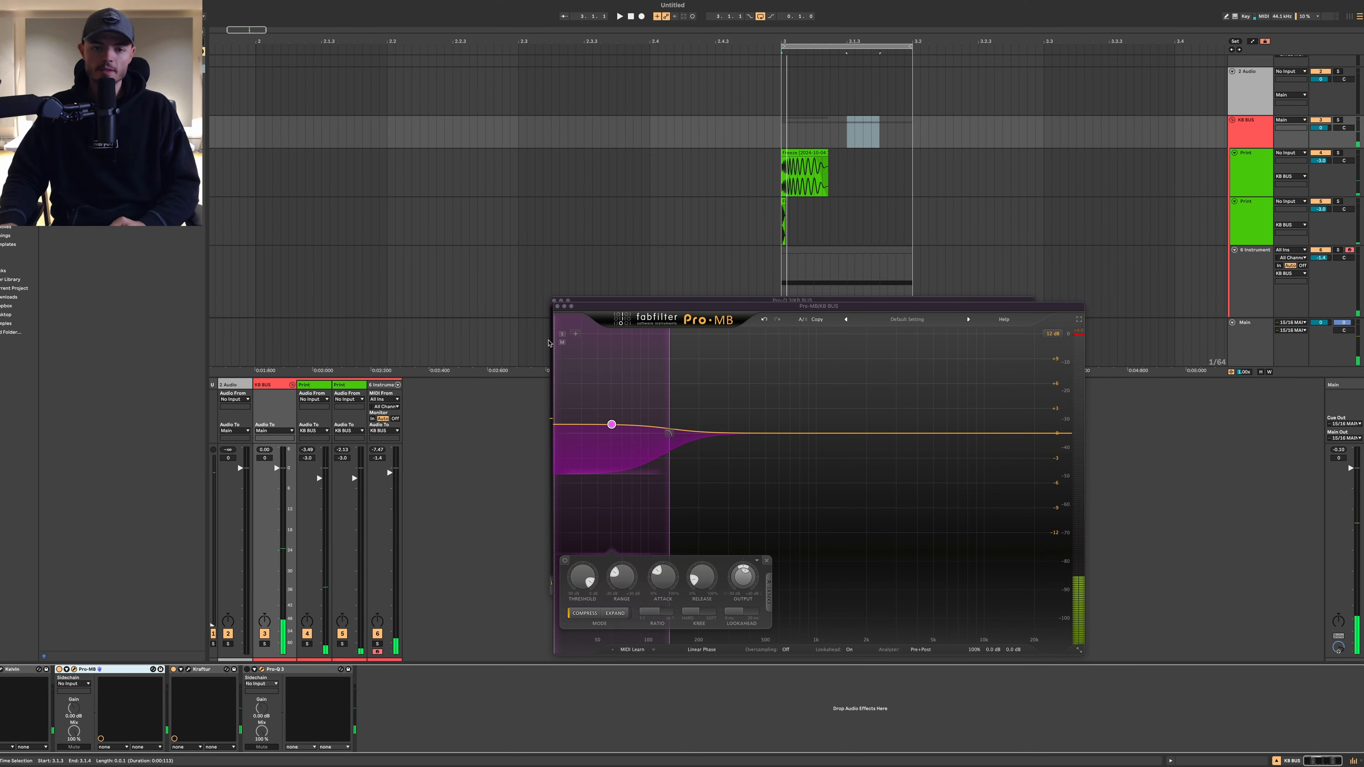
{"action": "left_click", "coordinate": [557, 307]}
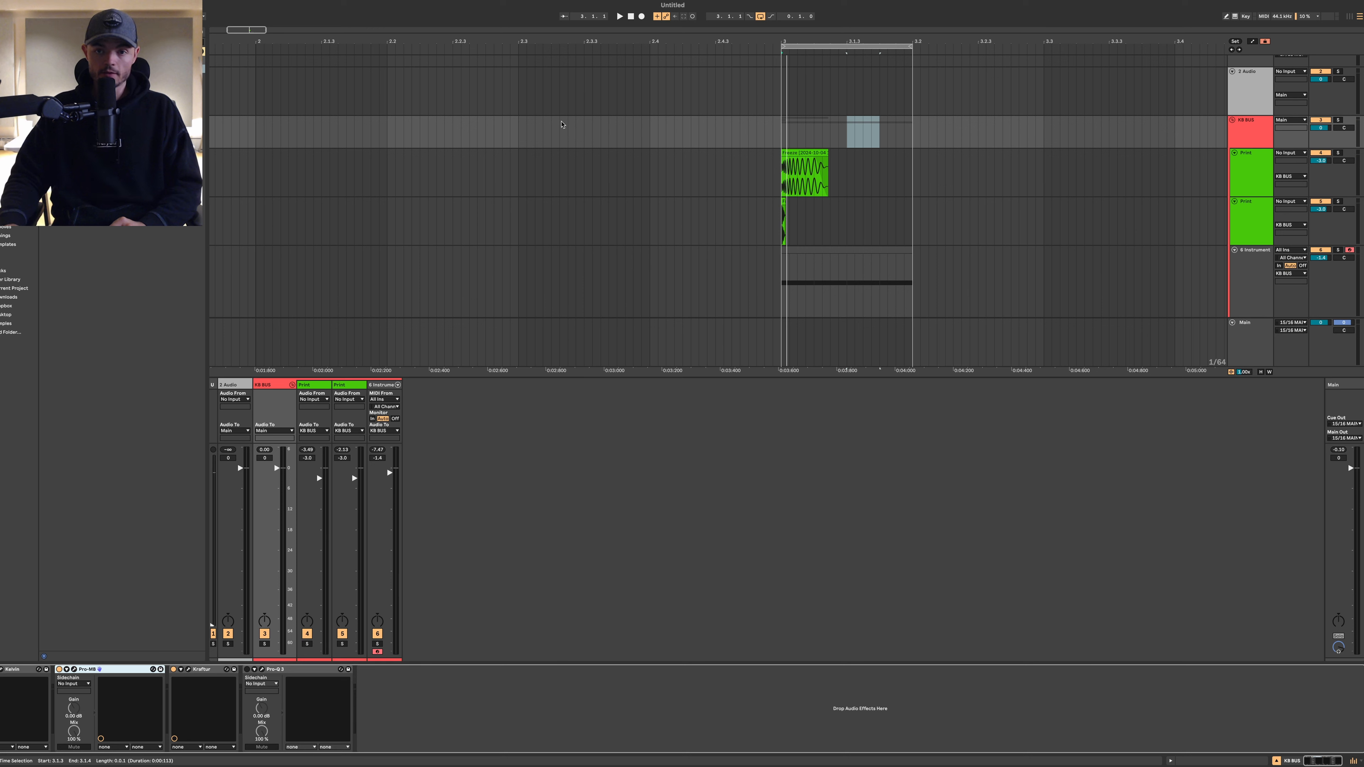
Step: Duplicate the Serum chain in the bass track's Instrument Rack and solo the copy
{"action": "left_click", "coordinate": [1245, 181]}
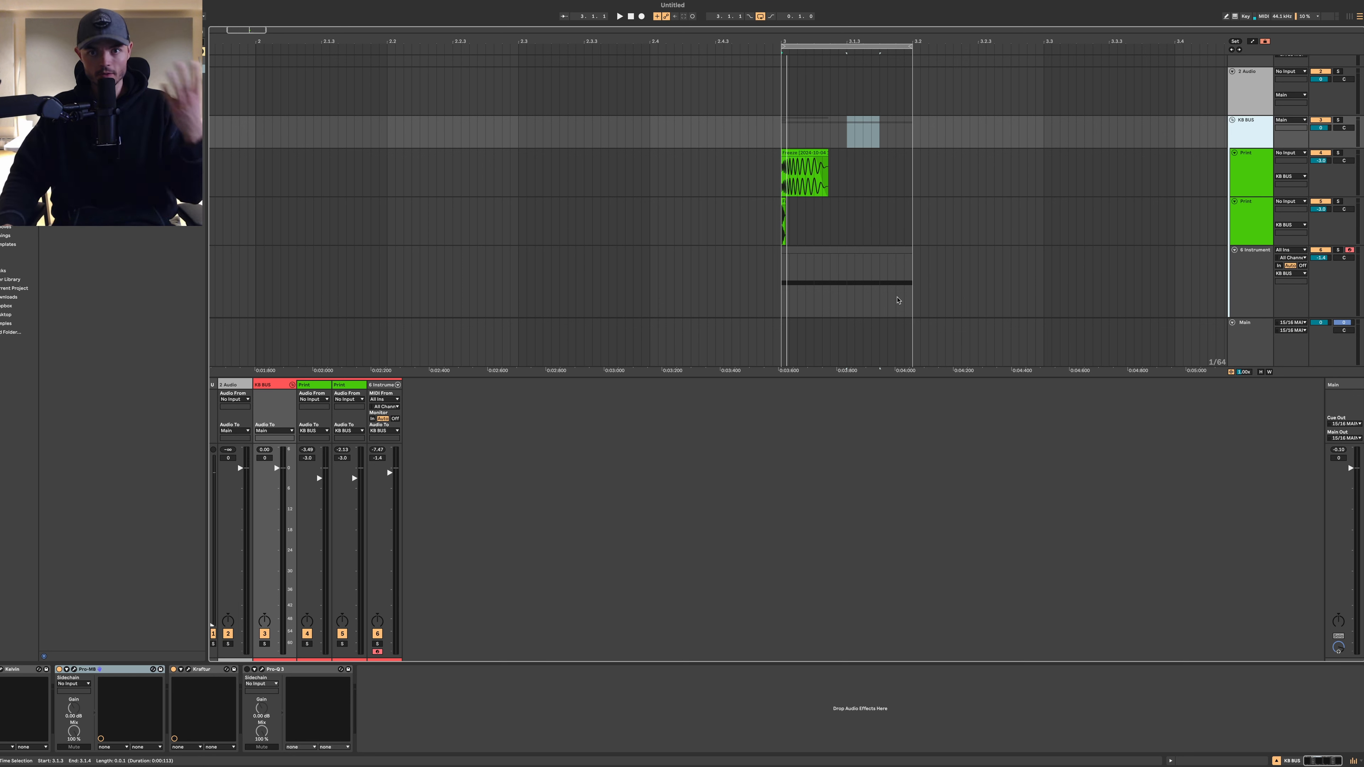
{"action": "scroll", "coordinate": [1244, 231], "scroll_direction": "down", "scroll_amount": 1}
{"action": "left_click", "coordinate": [1239, 269]}
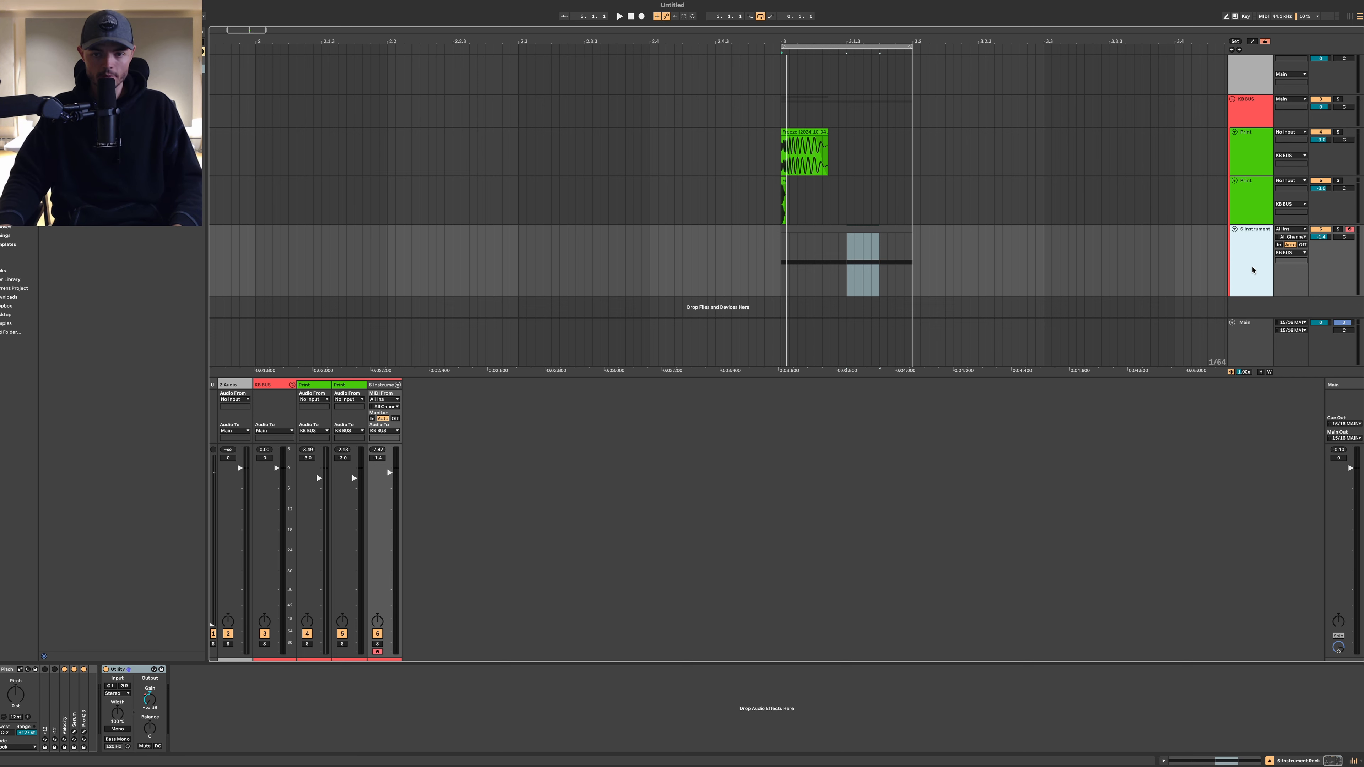
{"action": "left_click", "coordinate": [129, 670]}
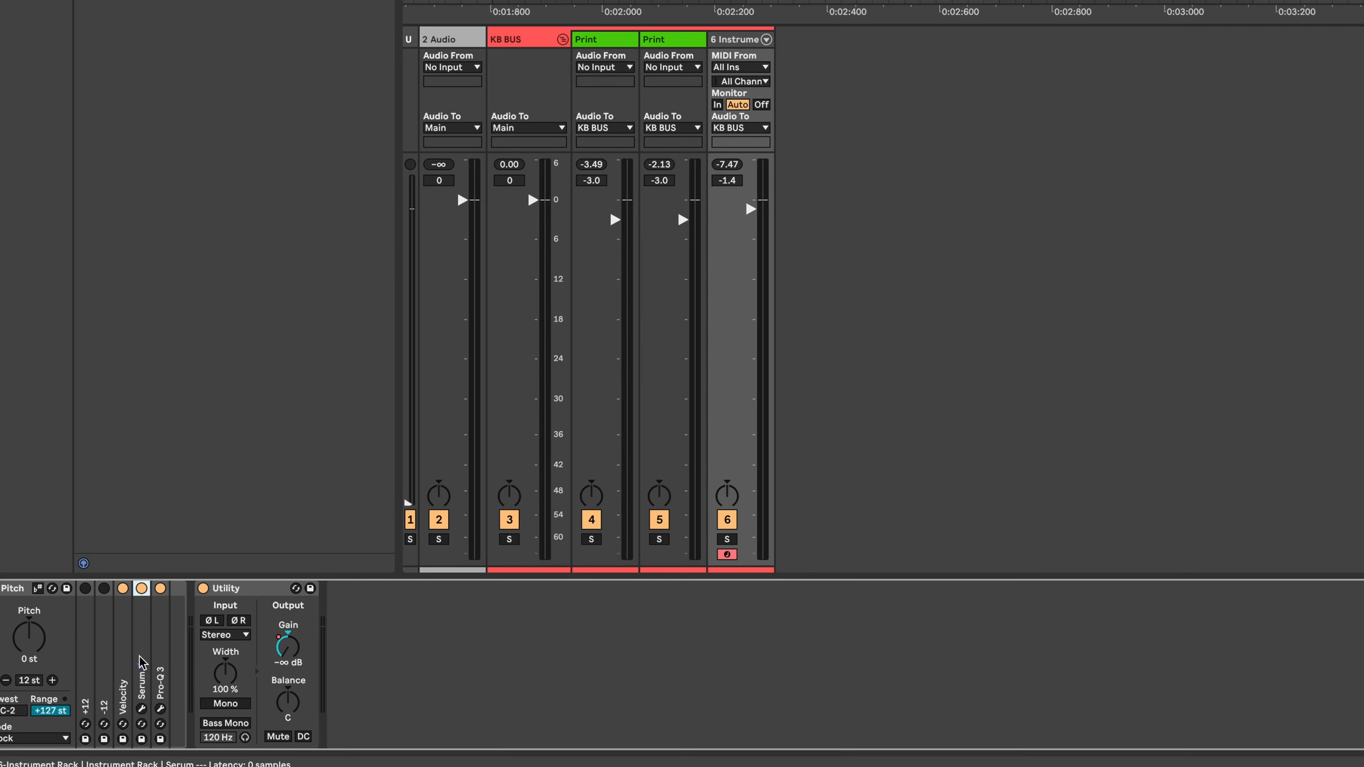
{"action": "left_click", "coordinate": [76, 723]}
{"action": "left_click", "coordinate": [142, 649]}
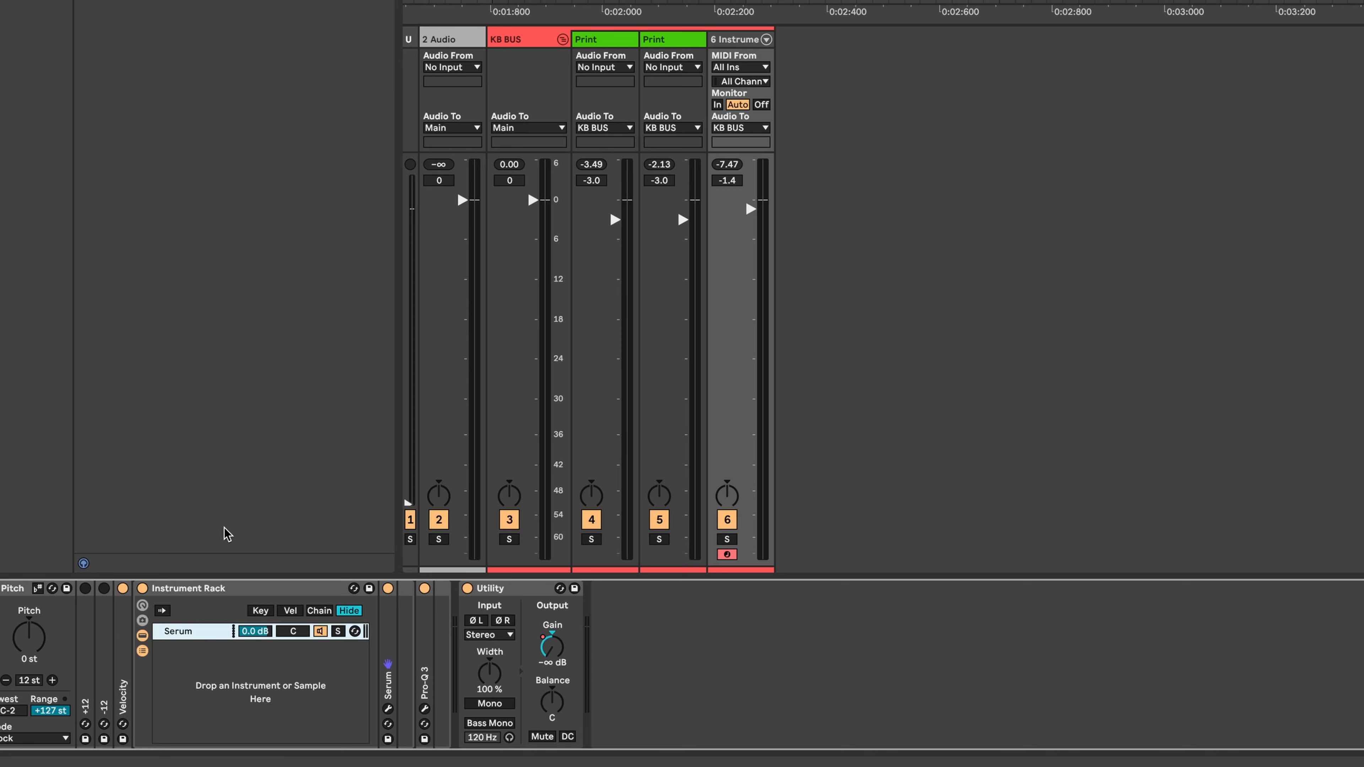
{"action": "key", "text": "ctrl+d"}
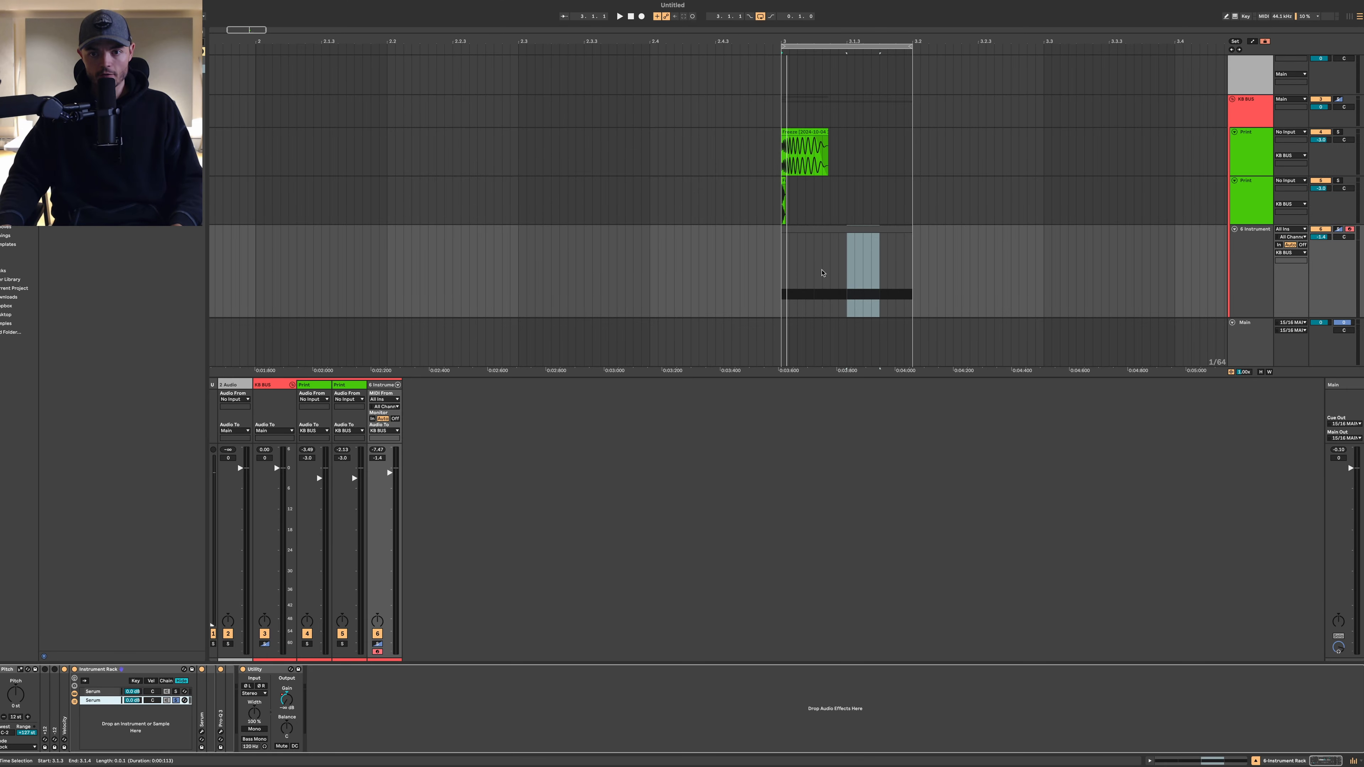
Step: Select the bass section from 3.1.1 to 3.2.1, solo the instrument track and audition it
{"action": "scroll", "coordinate": [819, 273], "scroll_direction": "down", "scroll_amount": 3}
{"action": "left_click", "coordinate": [782, 239]}
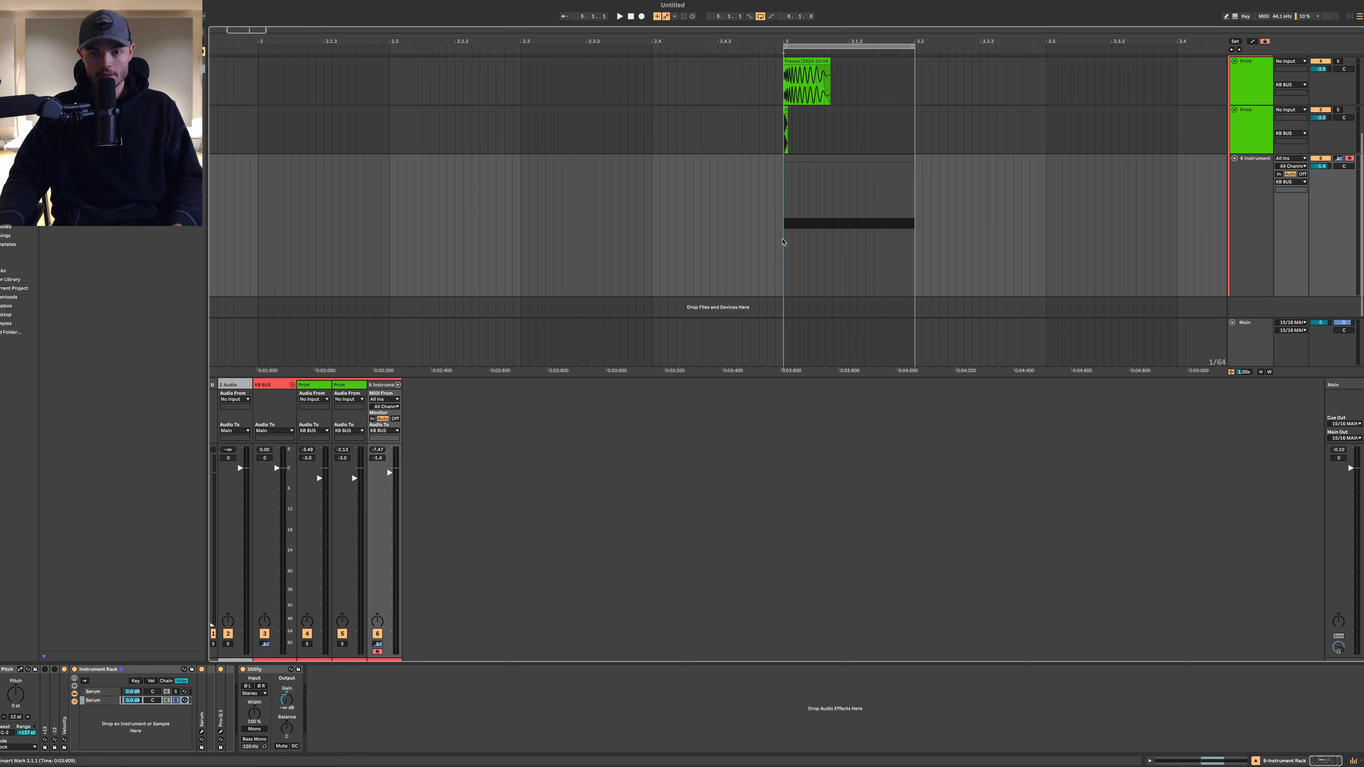
{"action": "left_click_drag", "start_coordinate": [783, 242], "coordinate": [912, 241]}
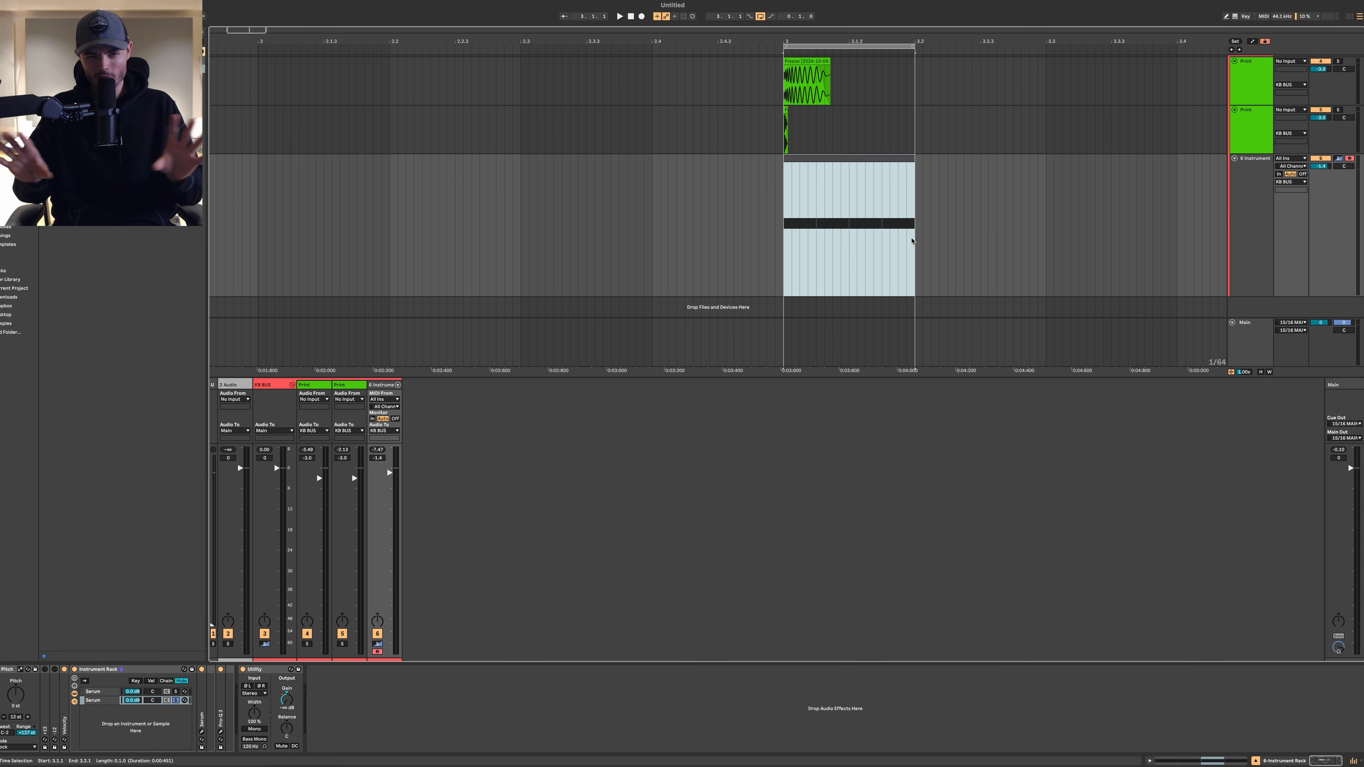
{"action": "key", "text": "space"}
{"action": "key", "text": "s"}
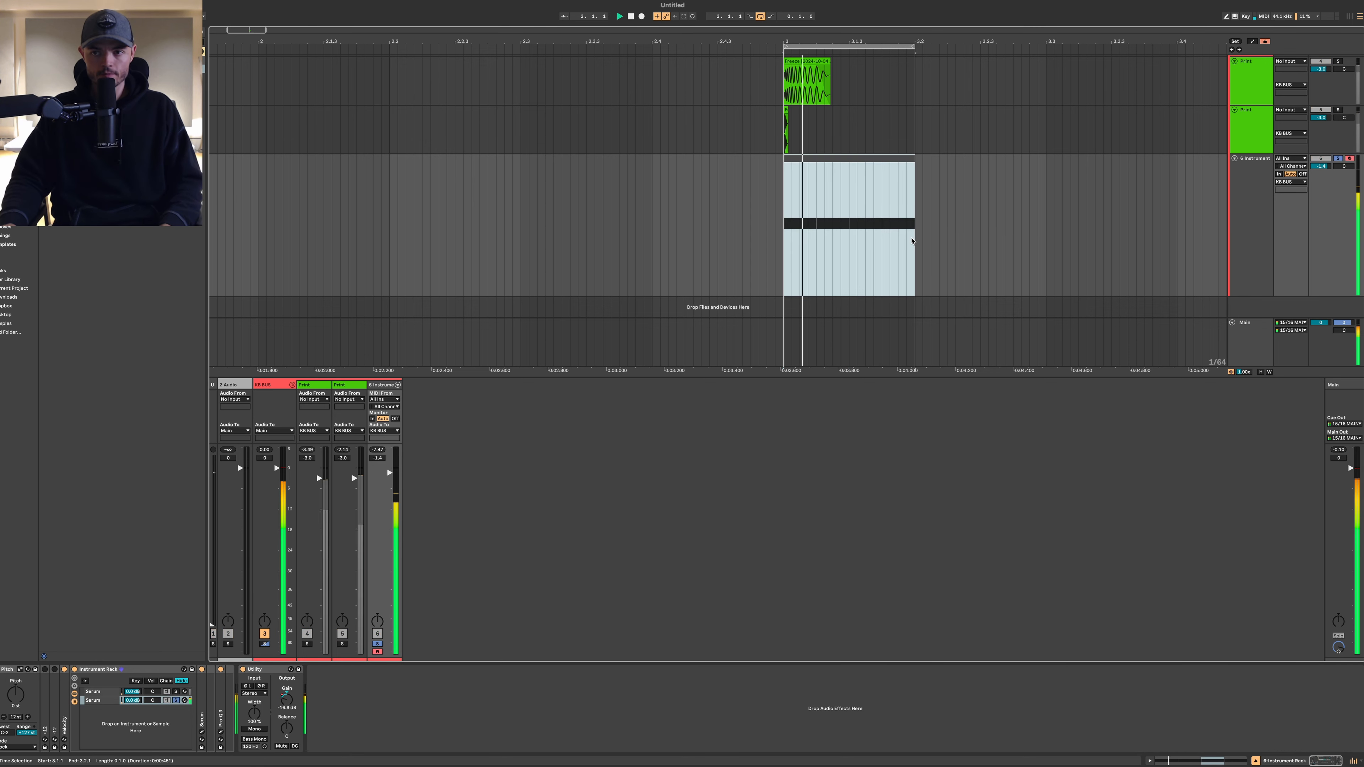
{"action": "key", "text": "space"}
Step: Remove the first harmonic from oscillator A's wavetable in the duplicated Serum and close the table editor
{"action": "left_click", "coordinate": [83, 701]}
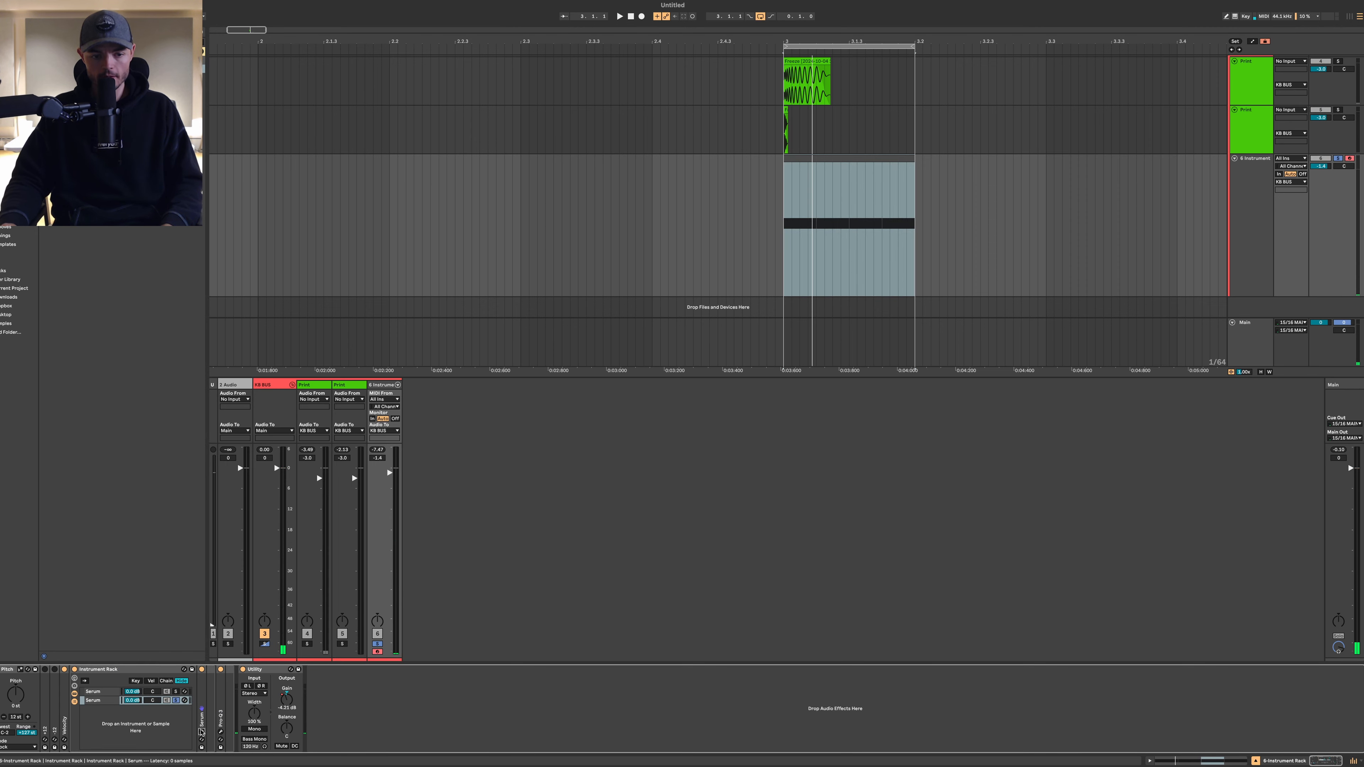
{"action": "left_click", "coordinate": [842, 317]}
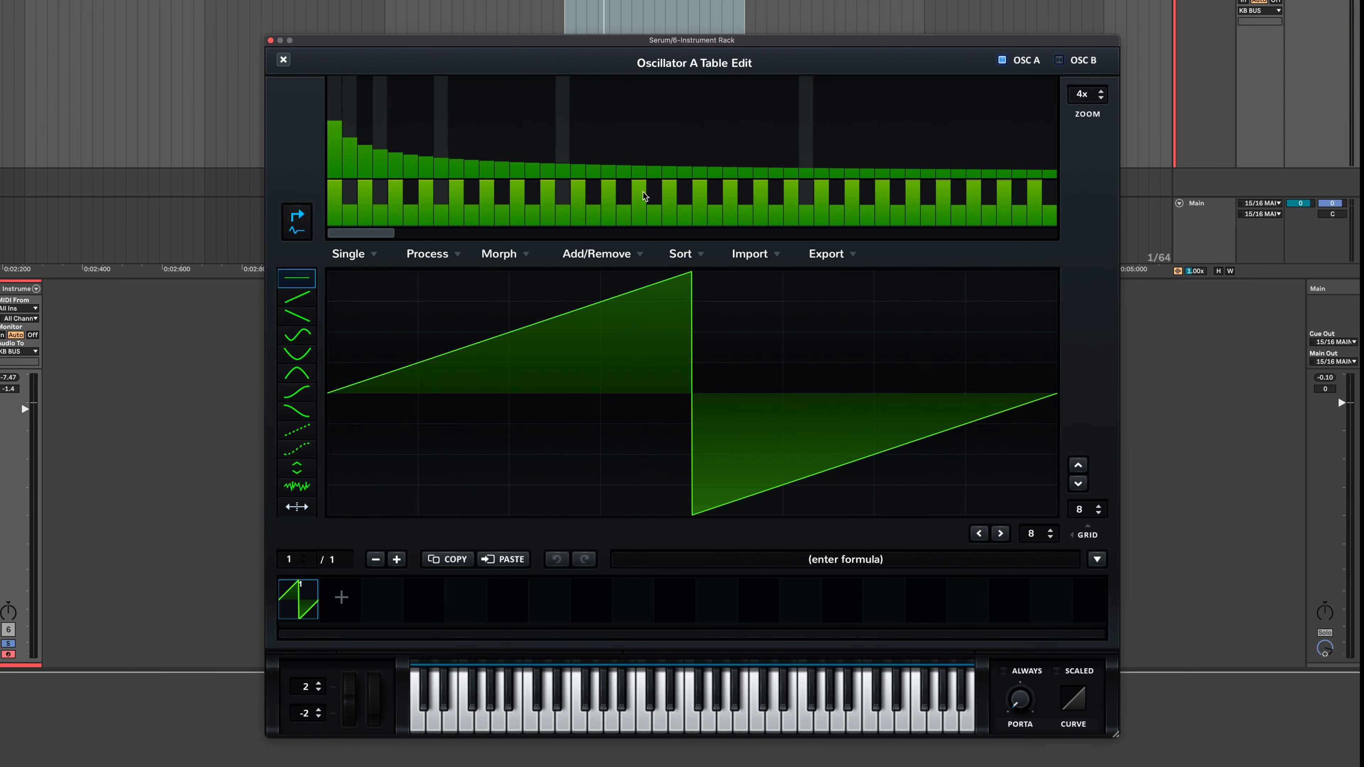
{"action": "left_click_drag", "start_coordinate": [336, 156], "coordinate": [336, 255]}
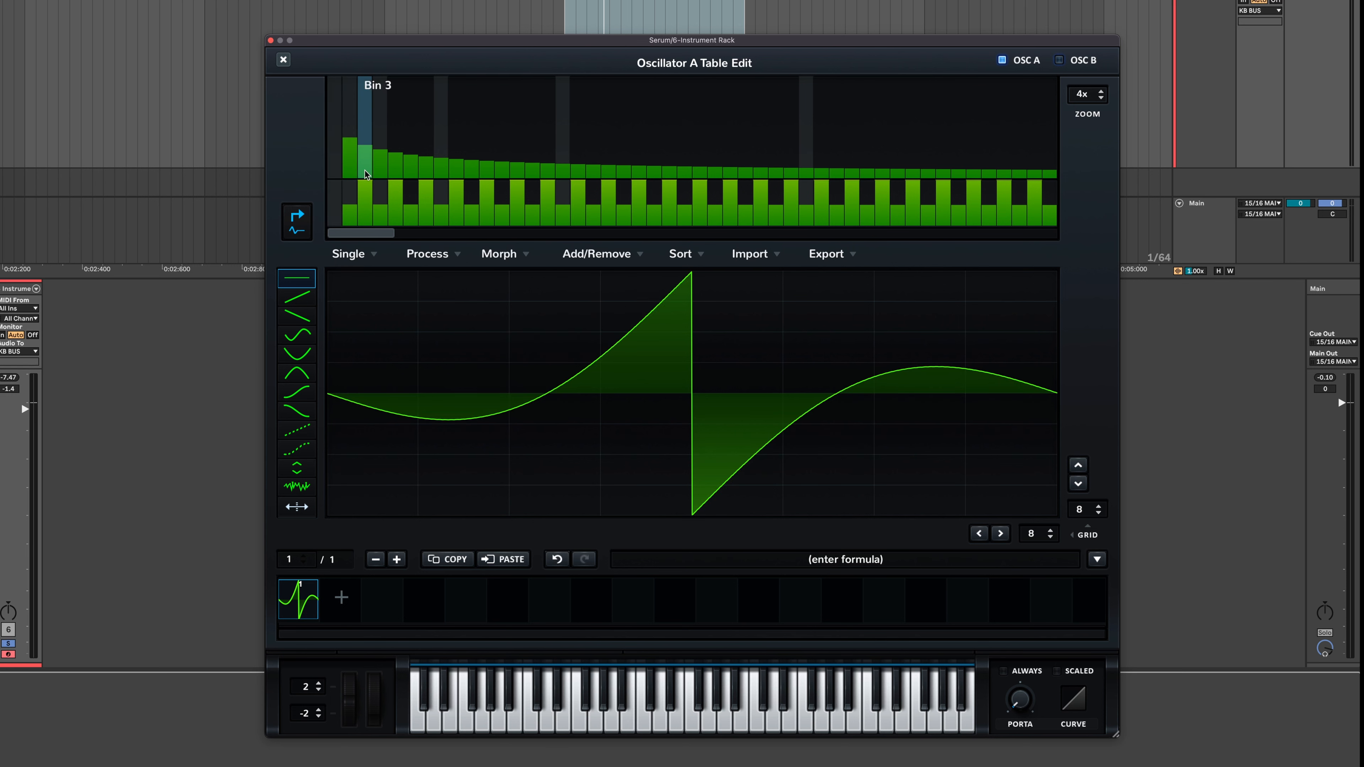
{"action": "left_click", "coordinate": [283, 60]}
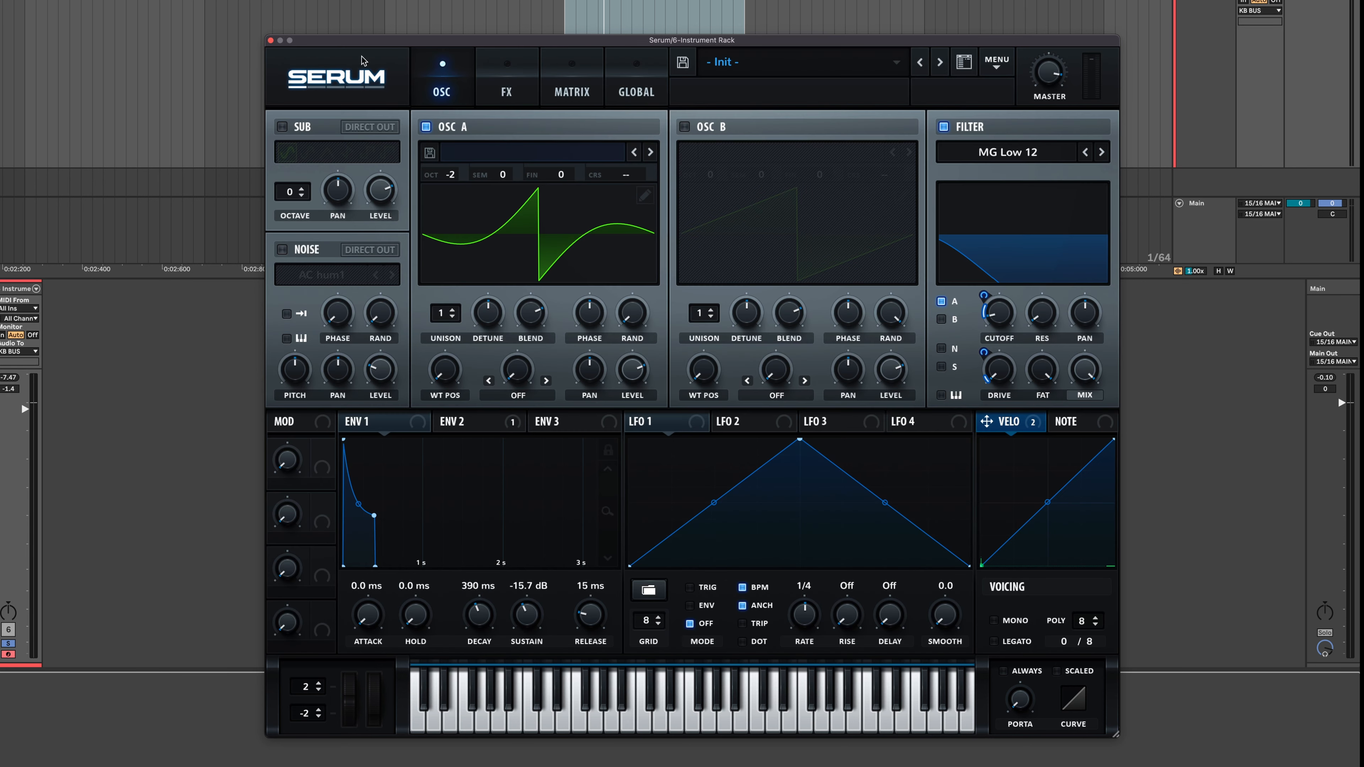
Step: Set the duplicated Serum's oscillator A to 4 unison voices, reduce its detune and lower its random phase to about 72%
{"action": "left_click_drag", "start_coordinate": [450, 315], "coordinate": [457, 270]}
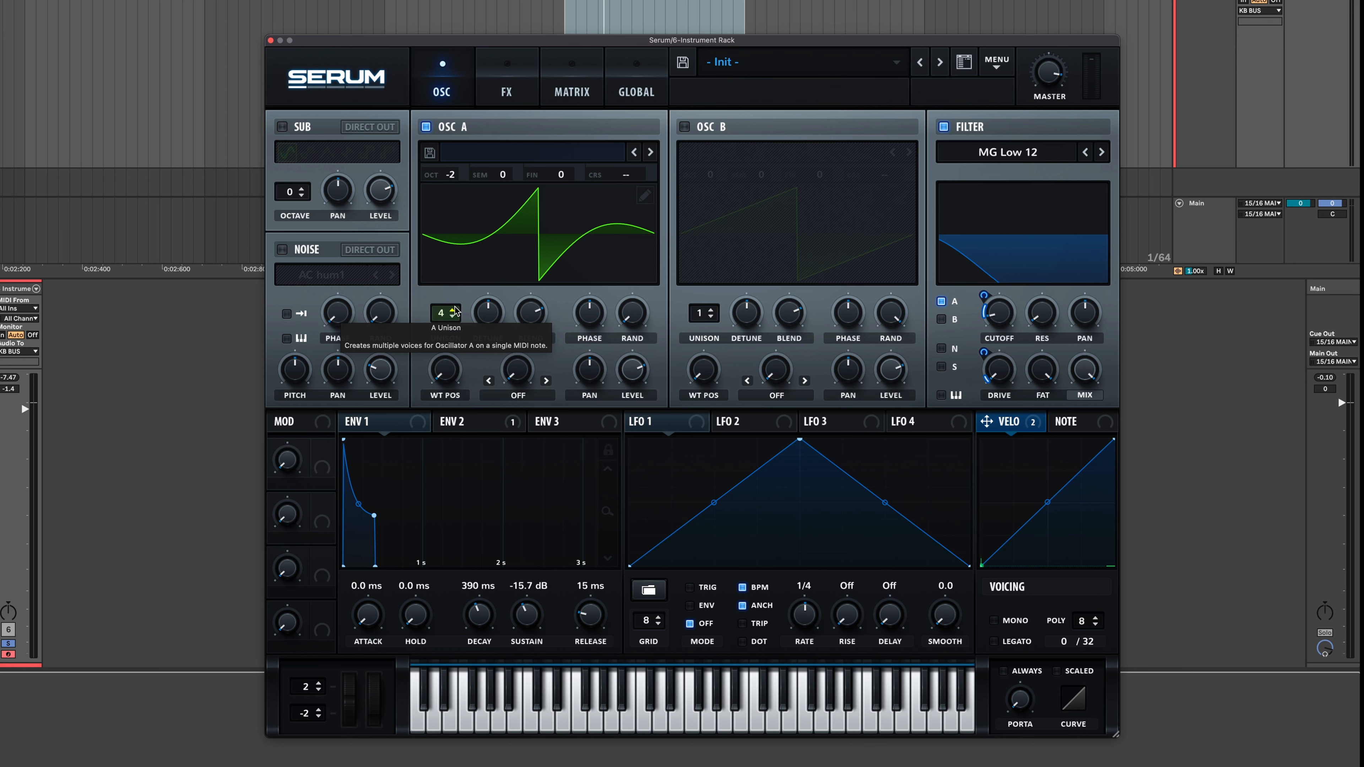
{"action": "left_click_drag", "start_coordinate": [489, 321], "coordinate": [490, 324]}
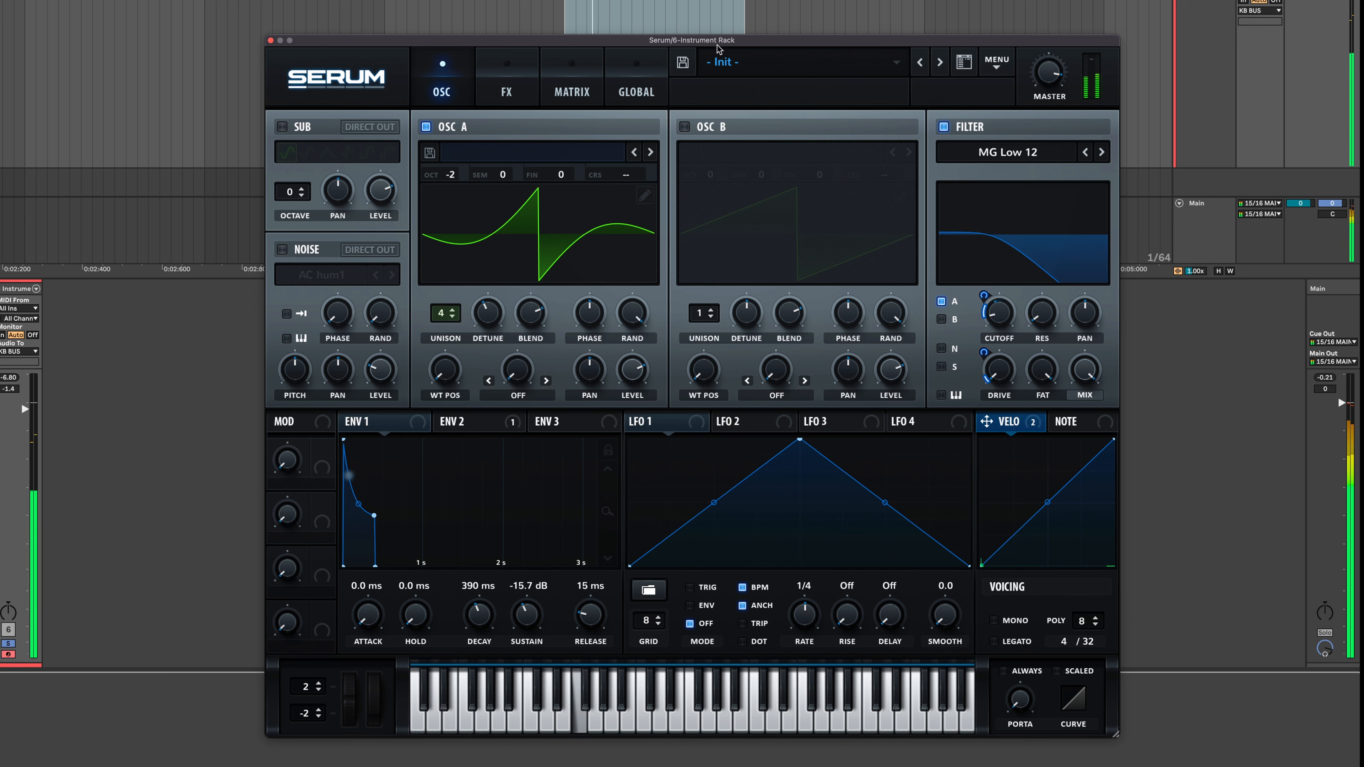
{"action": "mouse_move", "coordinate": [639, 317]}
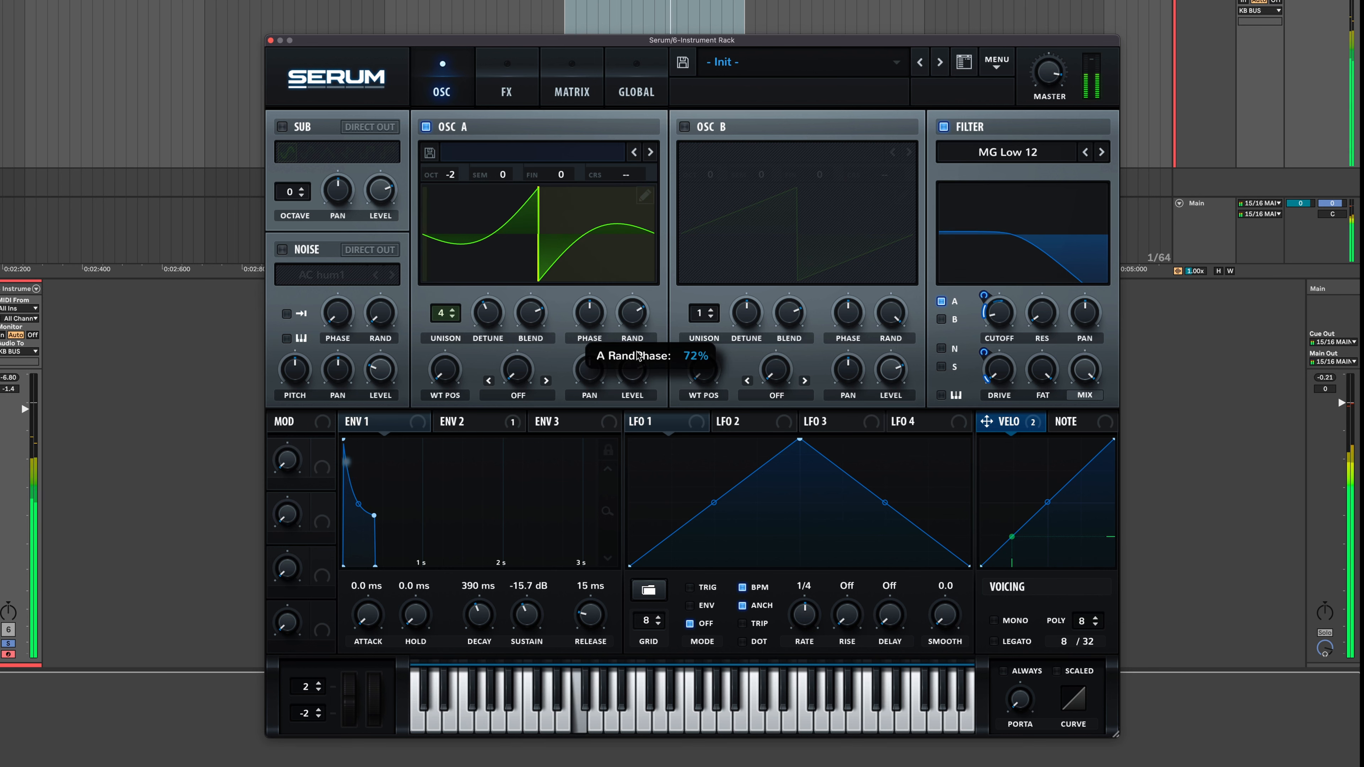
Step: Unsolo the duplicated Serum chain and lower its volume to about -7.4 dB while the loop plays
{"action": "left_click", "coordinate": [1209, 16]}
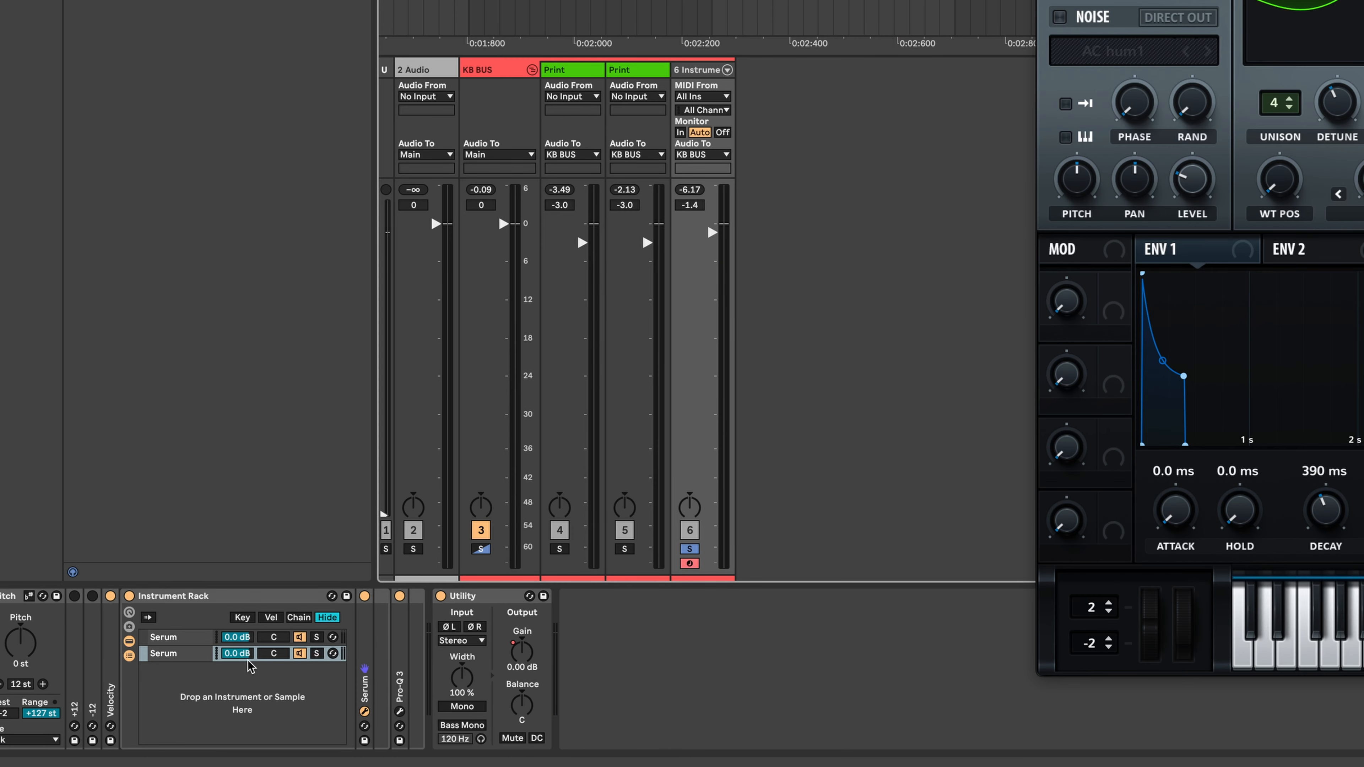
{"action": "key", "text": "space"}
{"action": "mouse_move", "coordinate": [241, 655]}
{"action": "left_mouse_down"}
{"action": "mouse_move", "coordinate": [242, 701]}
{"action": "mouse_move", "coordinate": [242, 673]}
{"action": "left_mouse_up"}
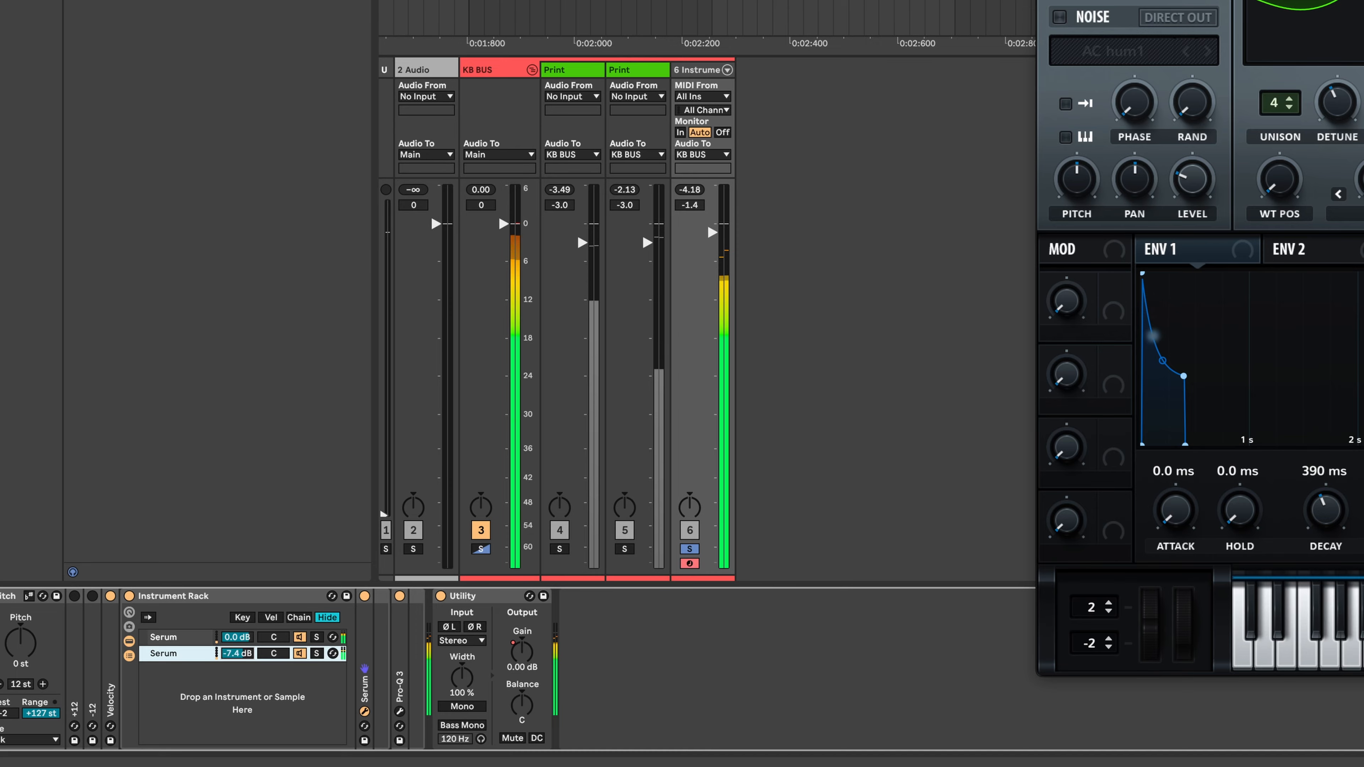
Step: Unsolo the instrument track, compare the two Serum chains and fine-tune the duplicated chain's volume against the full mix
{"action": "left_click_drag", "start_coordinate": [522, 651], "coordinate": [522, 653]}
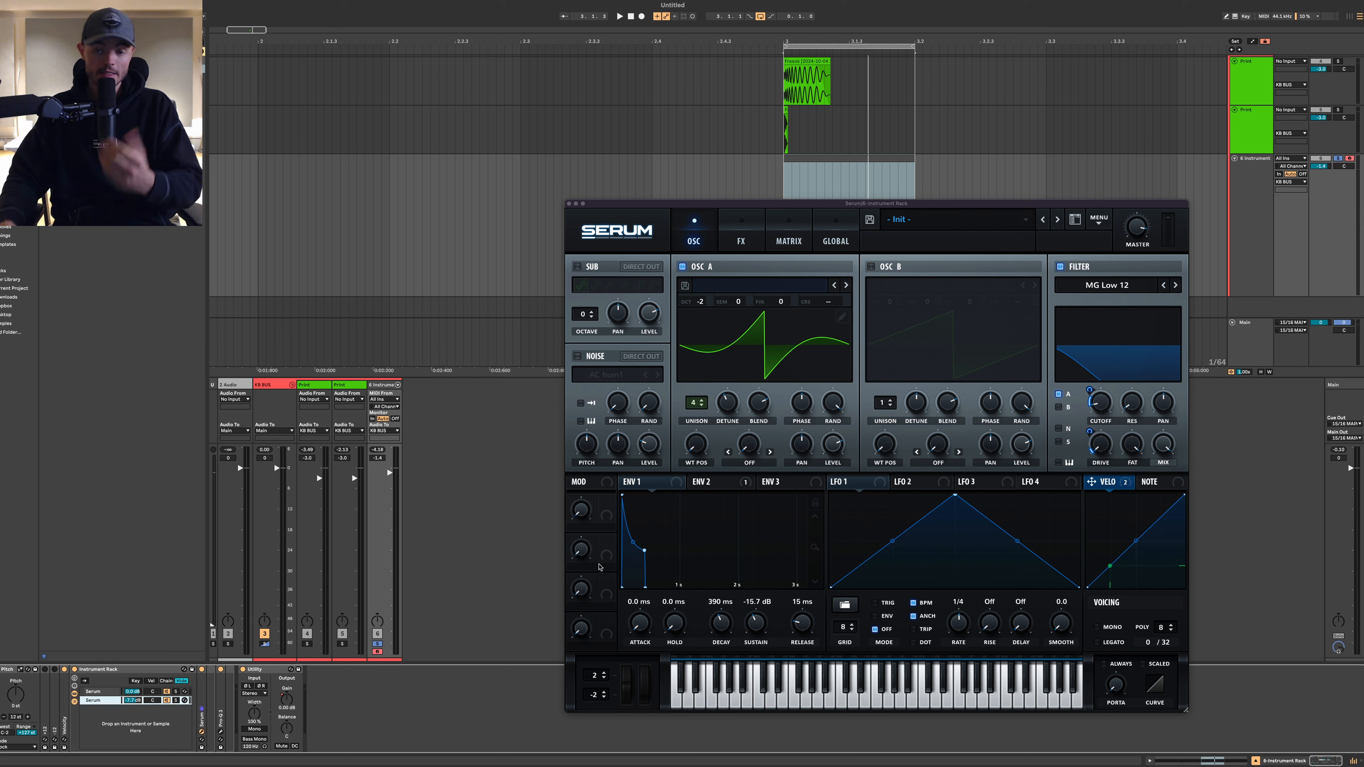
{"action": "left_click", "coordinate": [1337, 160]}
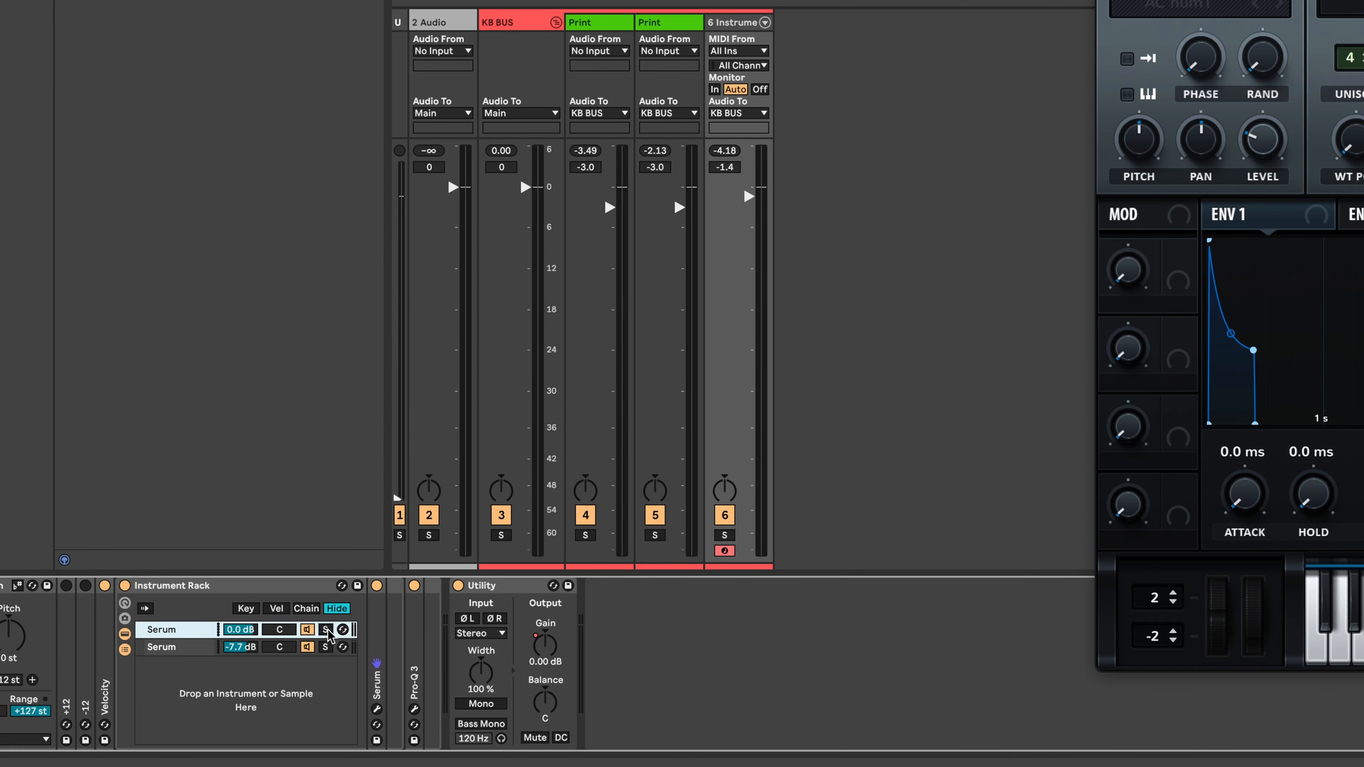
{"action": "left_click", "coordinate": [175, 692]}
{"action": "left_click", "coordinate": [326, 647]}
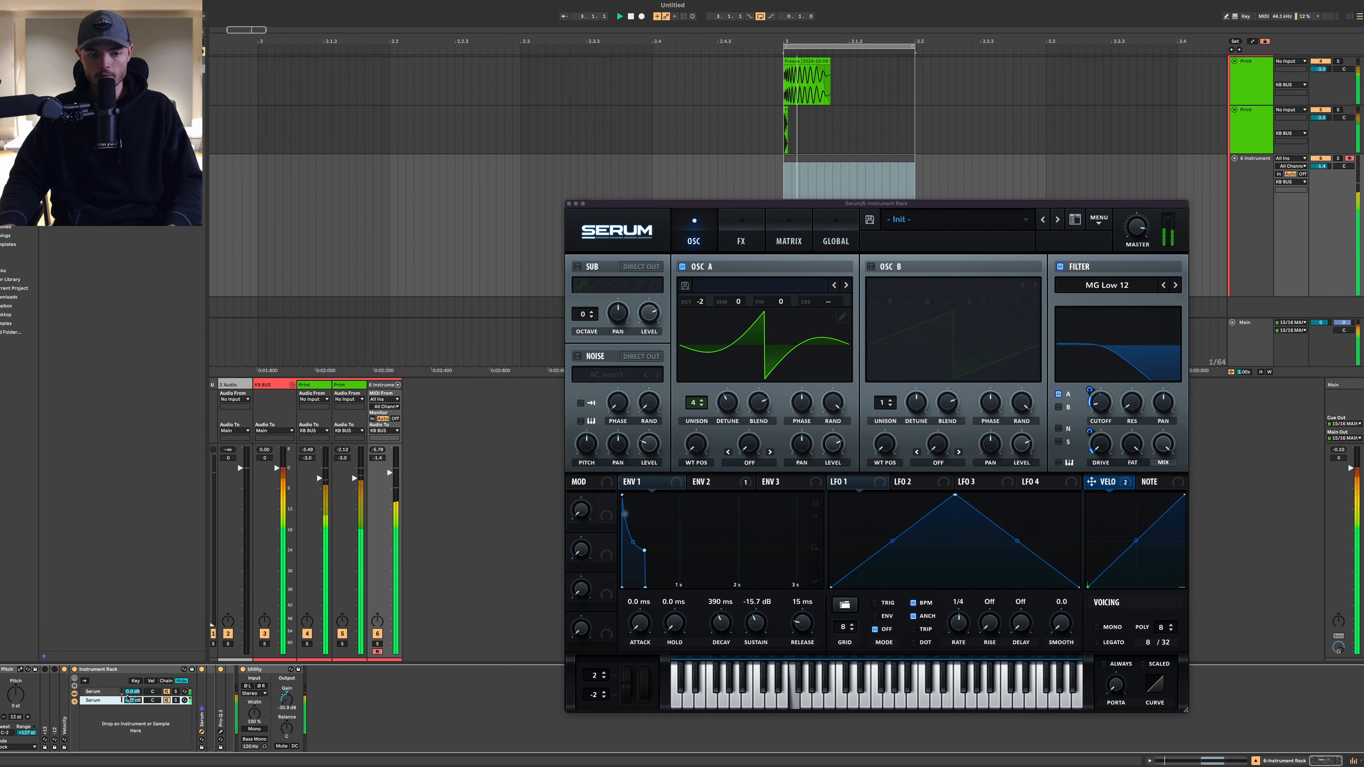
{"action": "left_click_drag", "start_coordinate": [133, 700], "coordinate": [133, 703]}
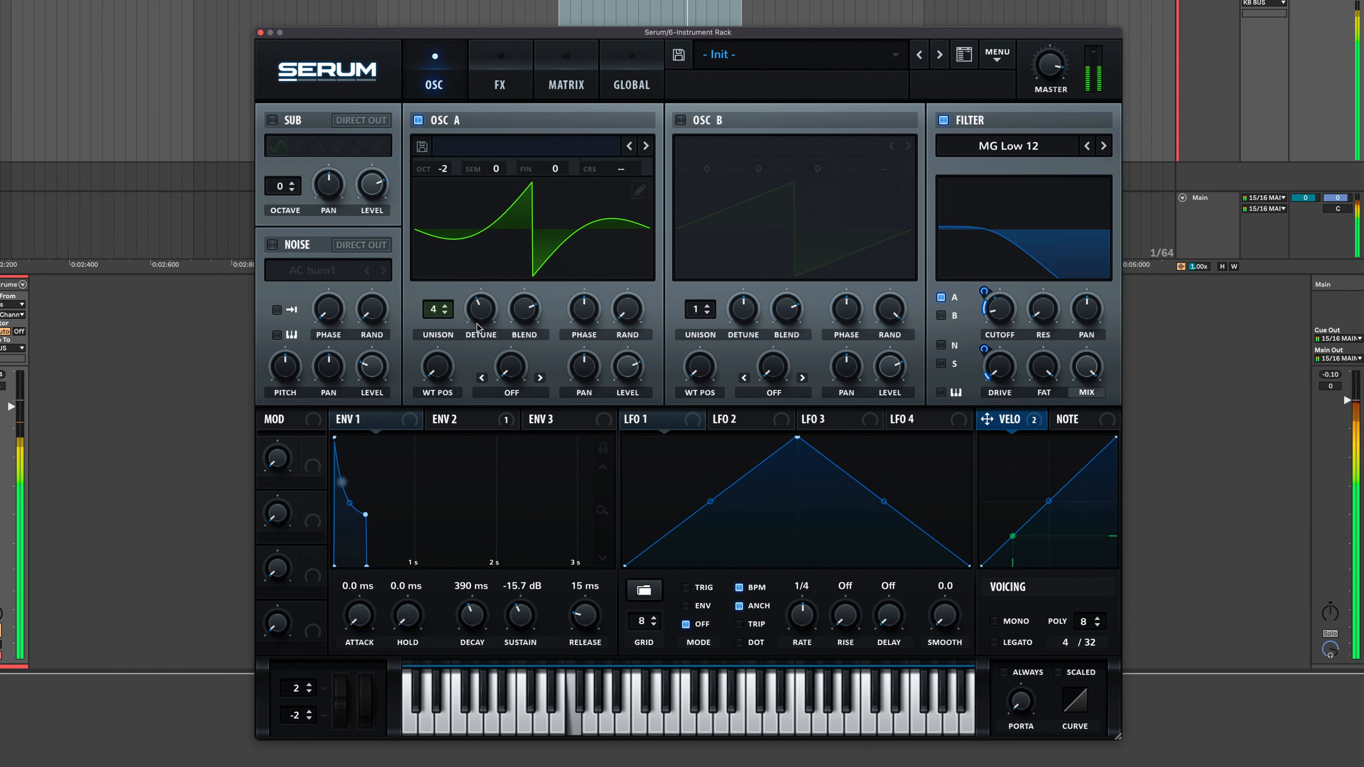
Step: Increase oscillator A's detune, copy the oscillator to B and set both oscillators to 1 unison voice
{"action": "mouse_move", "coordinate": [484, 317]}
{"action": "left_mouse_down"}
{"action": "mouse_move", "coordinate": [486, 276]}
{"action": "mouse_move", "coordinate": [486, 293]}
{"action": "left_mouse_up"}
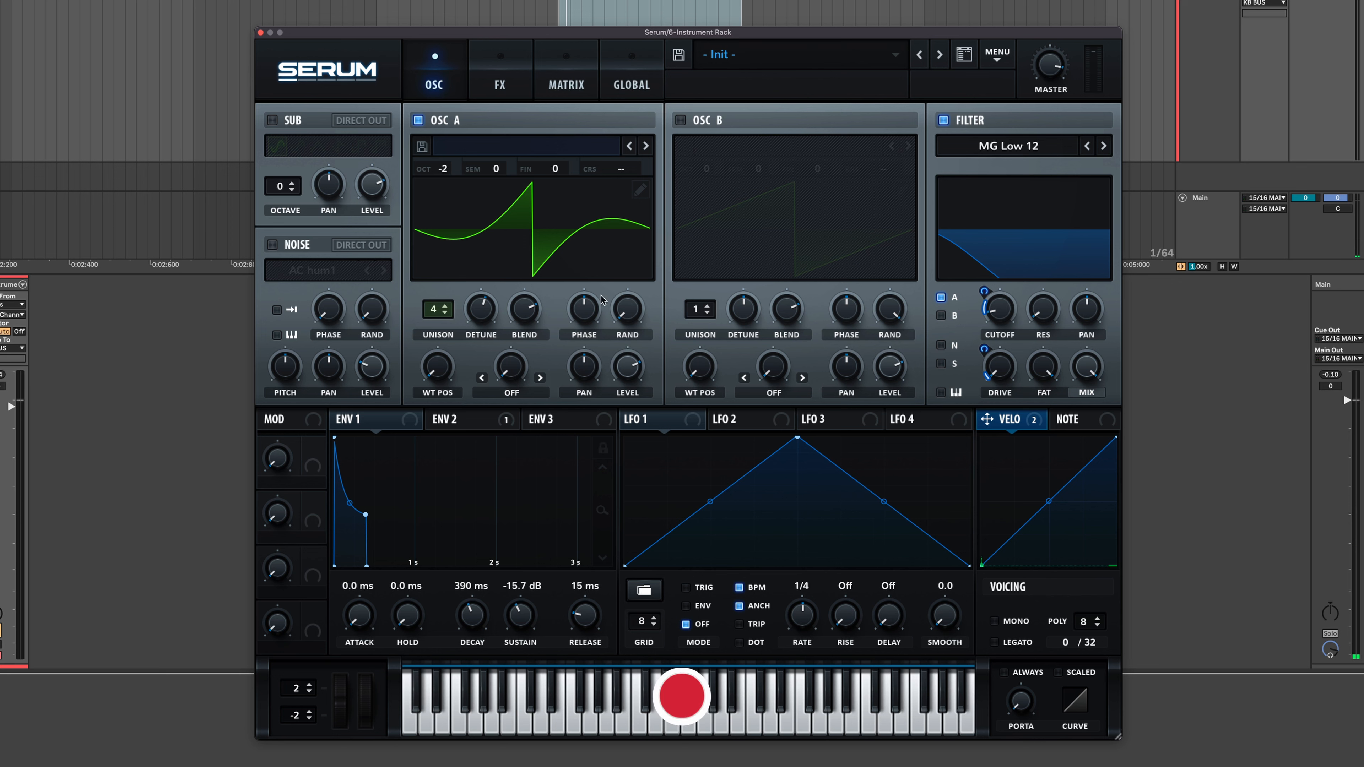
{"action": "left_click", "coordinate": [1000, 58]}
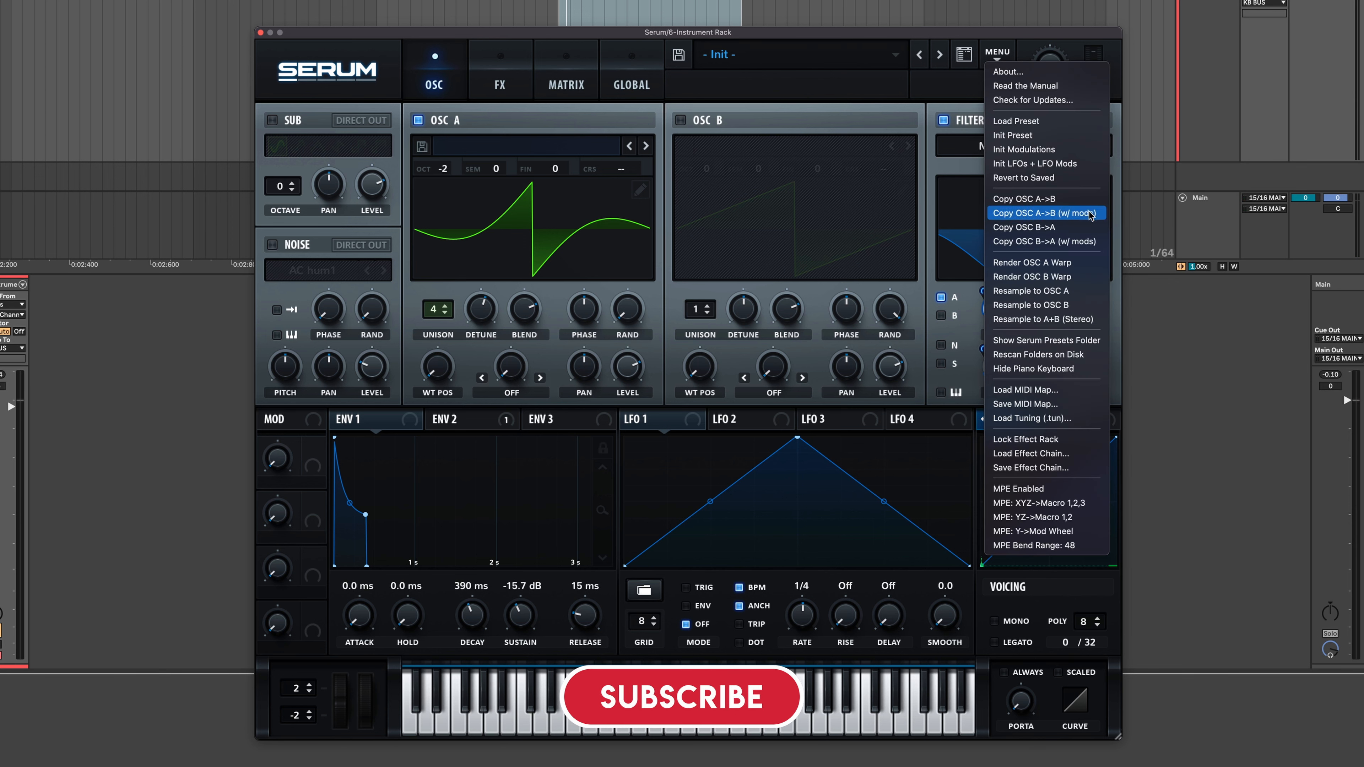
{"action": "left_click", "coordinate": [1055, 199]}
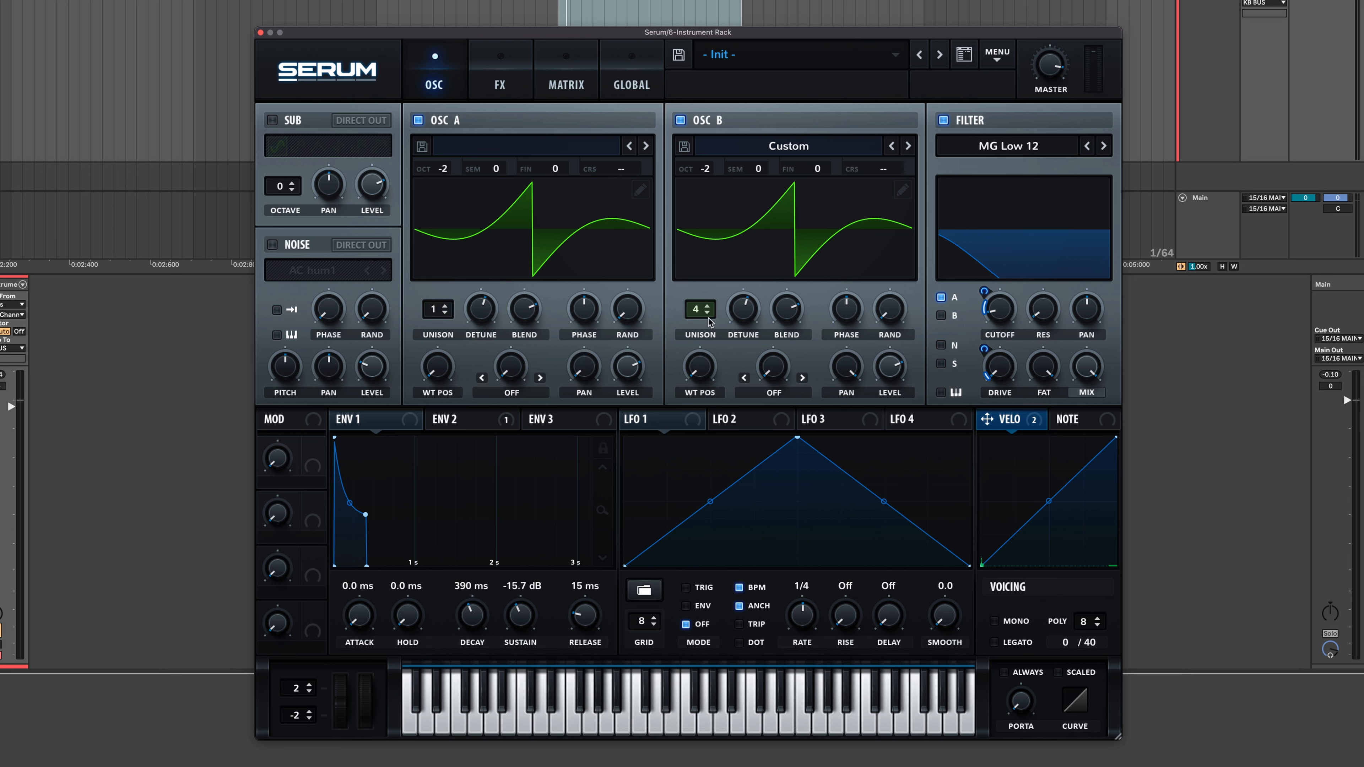
{"action": "left_click_drag", "start_coordinate": [707, 314], "coordinate": [706, 344]}
Step: Set both oscillators' warp mode to Sync, raising oscillator A's warp amount and keeping oscillator B's at about 1%
{"action": "left_click", "coordinate": [803, 377]}
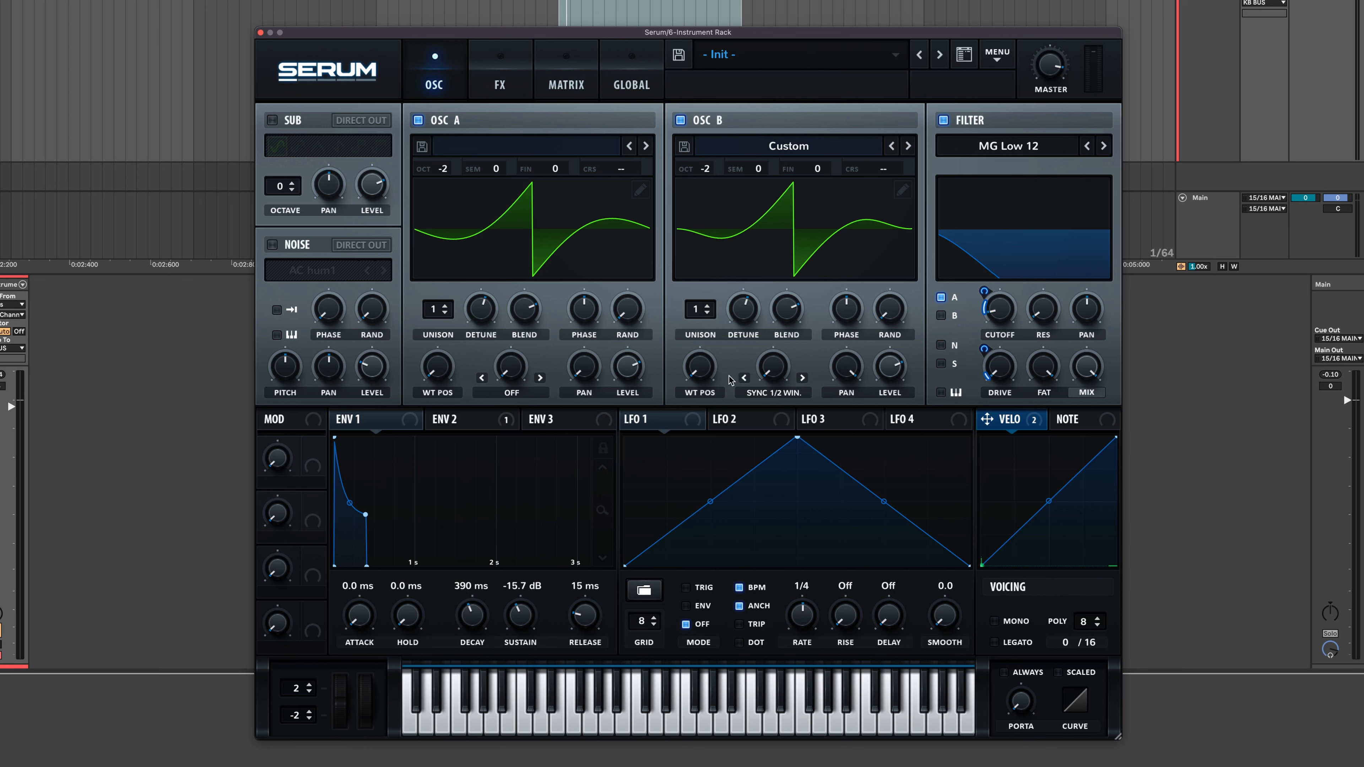
{"action": "left_click", "coordinate": [482, 377]}
{"action": "left_click_drag", "start_coordinate": [510, 367], "coordinate": [510, 352]}
{"action": "left_click_drag", "start_coordinate": [768, 371], "coordinate": [765, 369]}
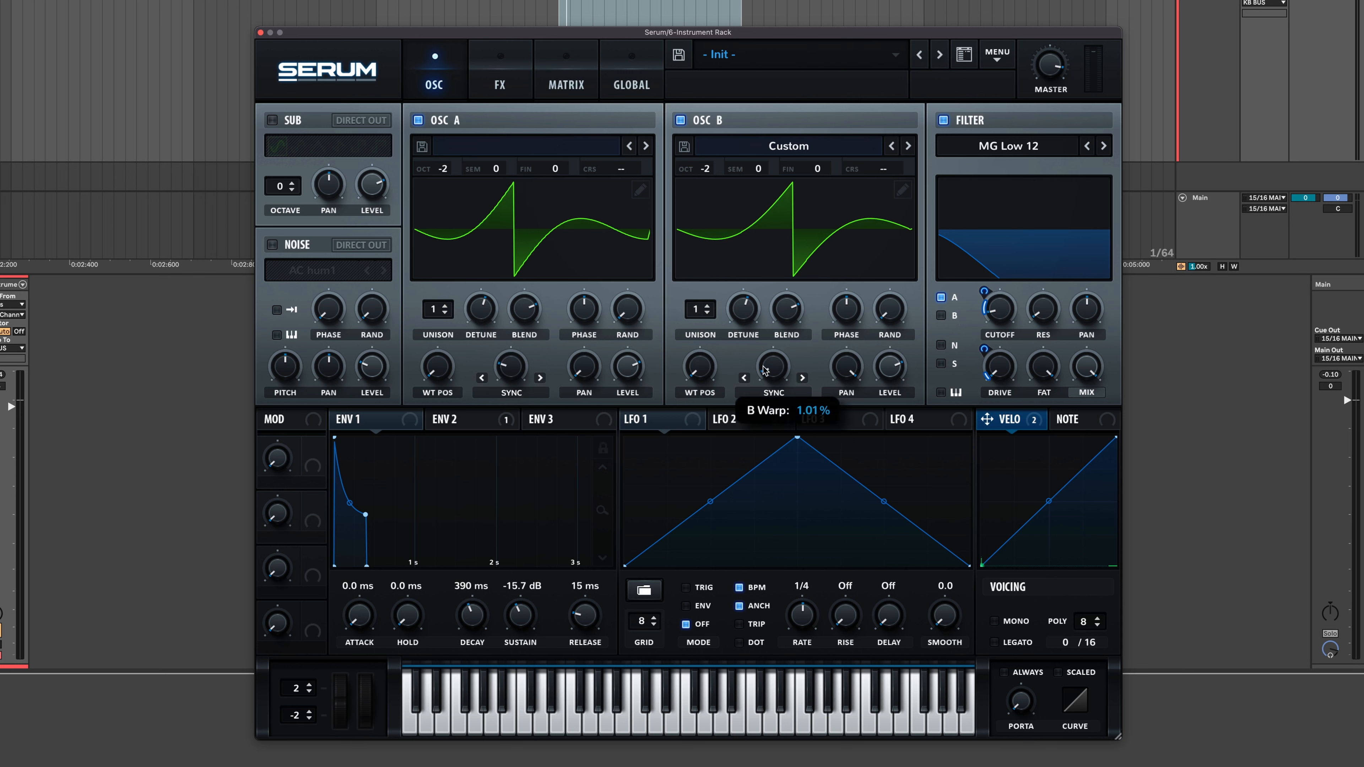
Step: Route oscillator B through the filter and raise its Sync warp amount above oscillator A's while the loop plays
{"action": "key", "text": "space"}
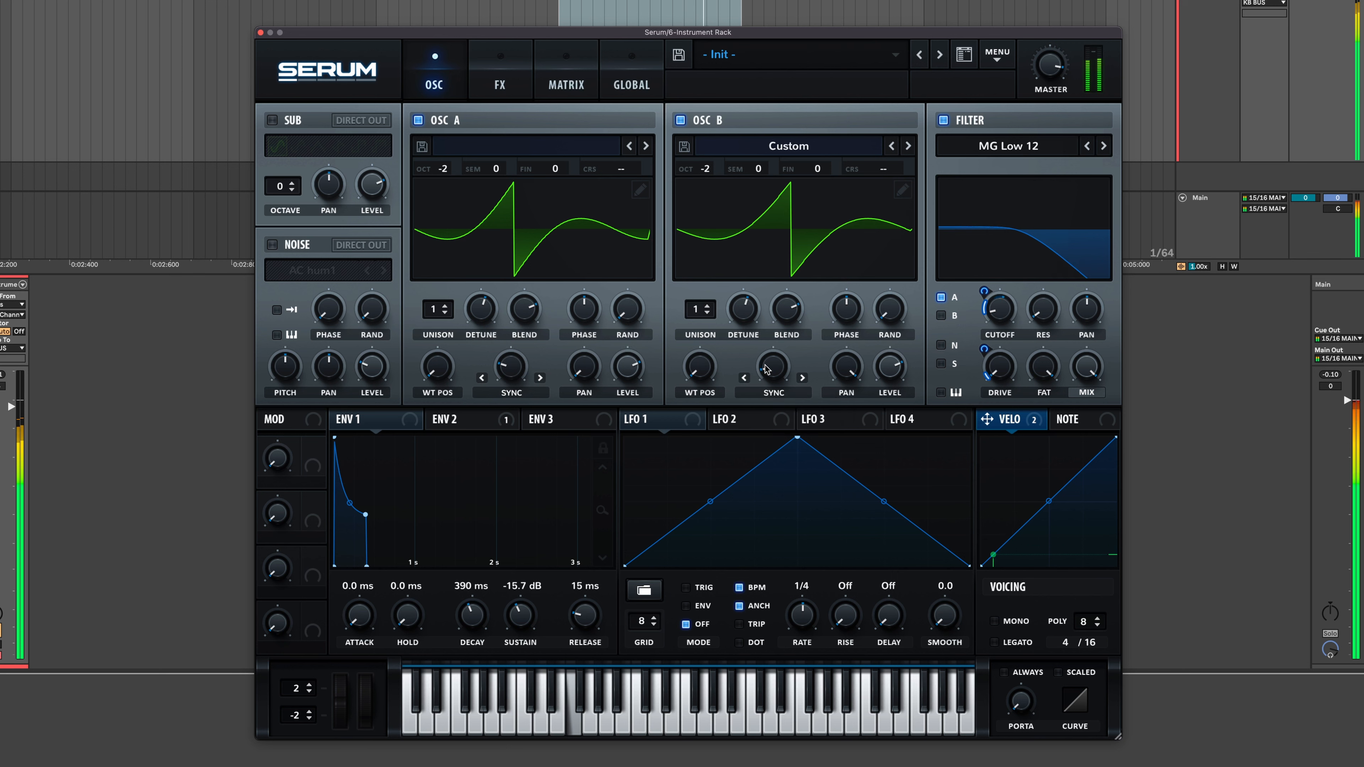
{"action": "left_click", "coordinate": [941, 316]}
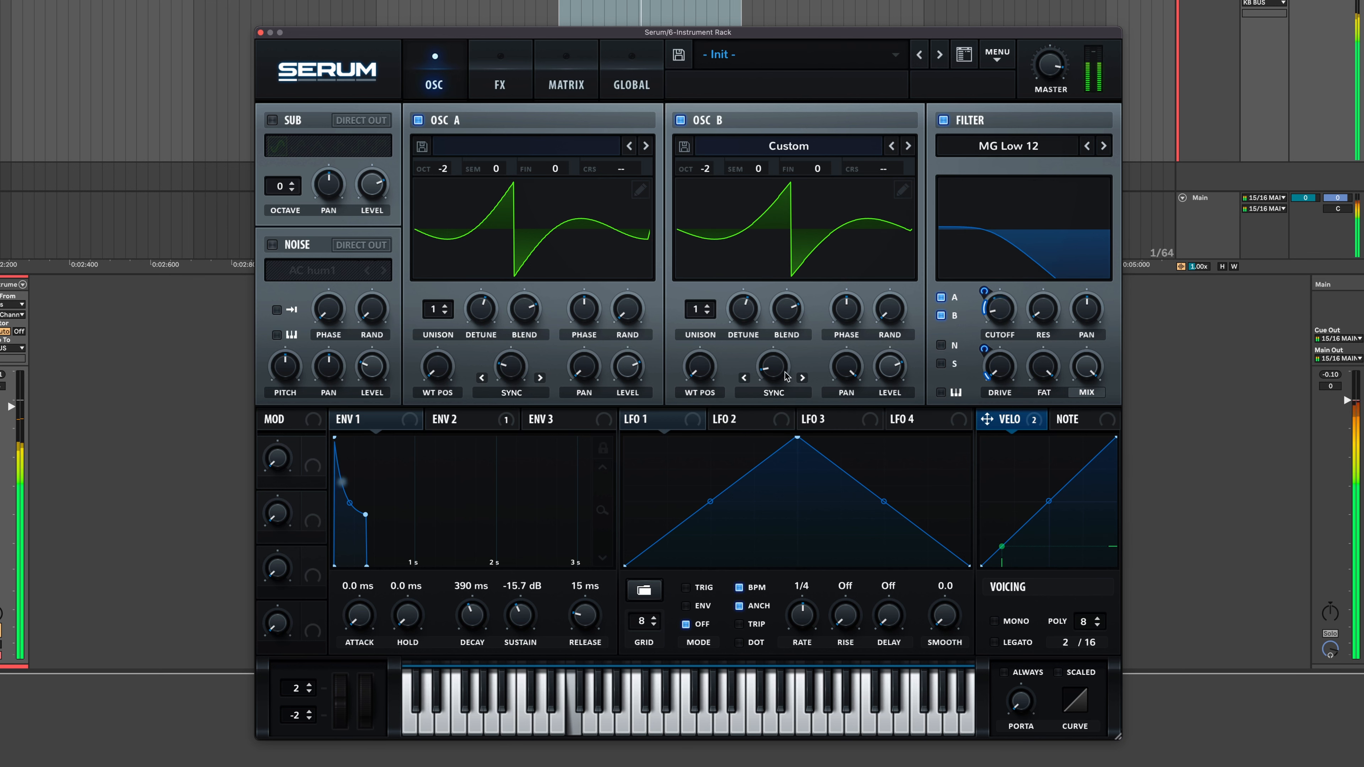
{"action": "left_click_drag", "start_coordinate": [775, 367], "coordinate": [793, 352]}
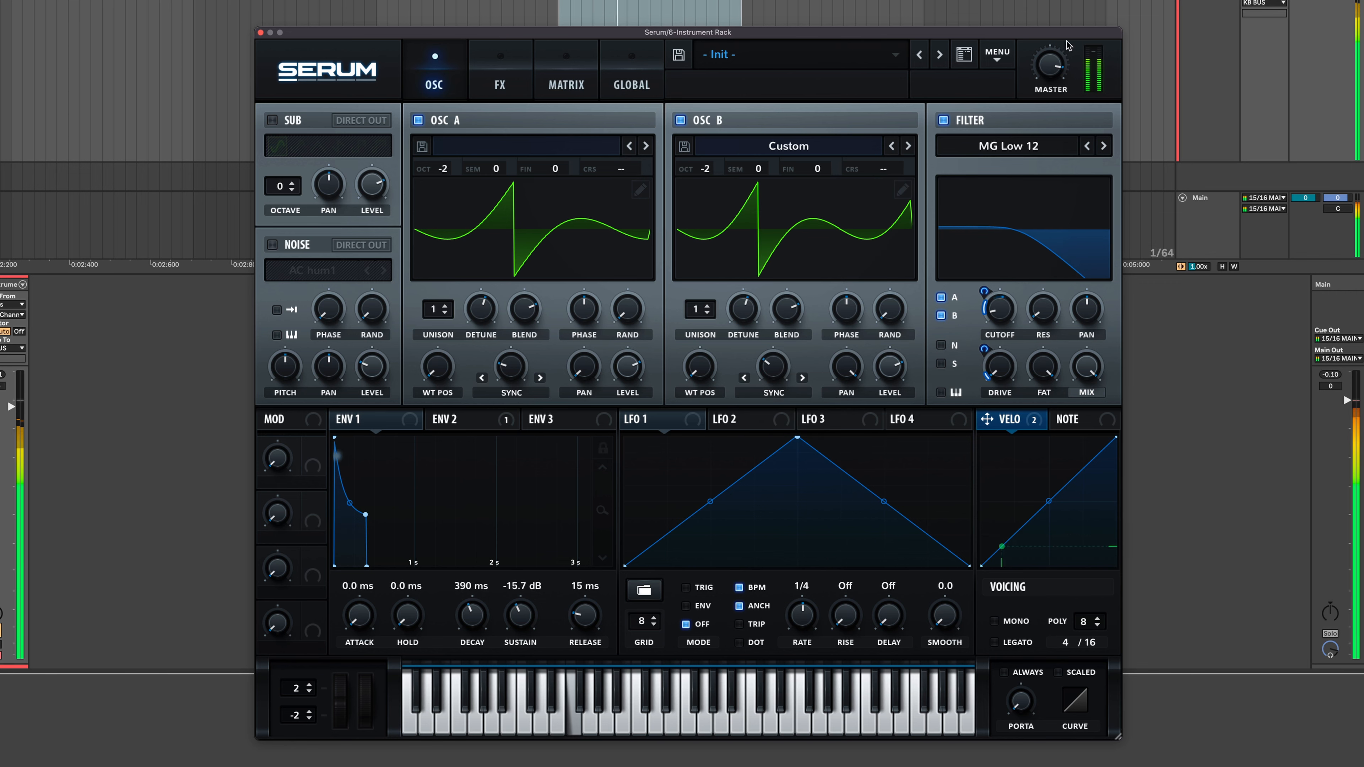
Step: Lower Serum's master volume slightly, reduce oscillator B's random phase and audition the loop again
{"action": "left_click_drag", "start_coordinate": [1048, 66], "coordinate": [1046, 72]}
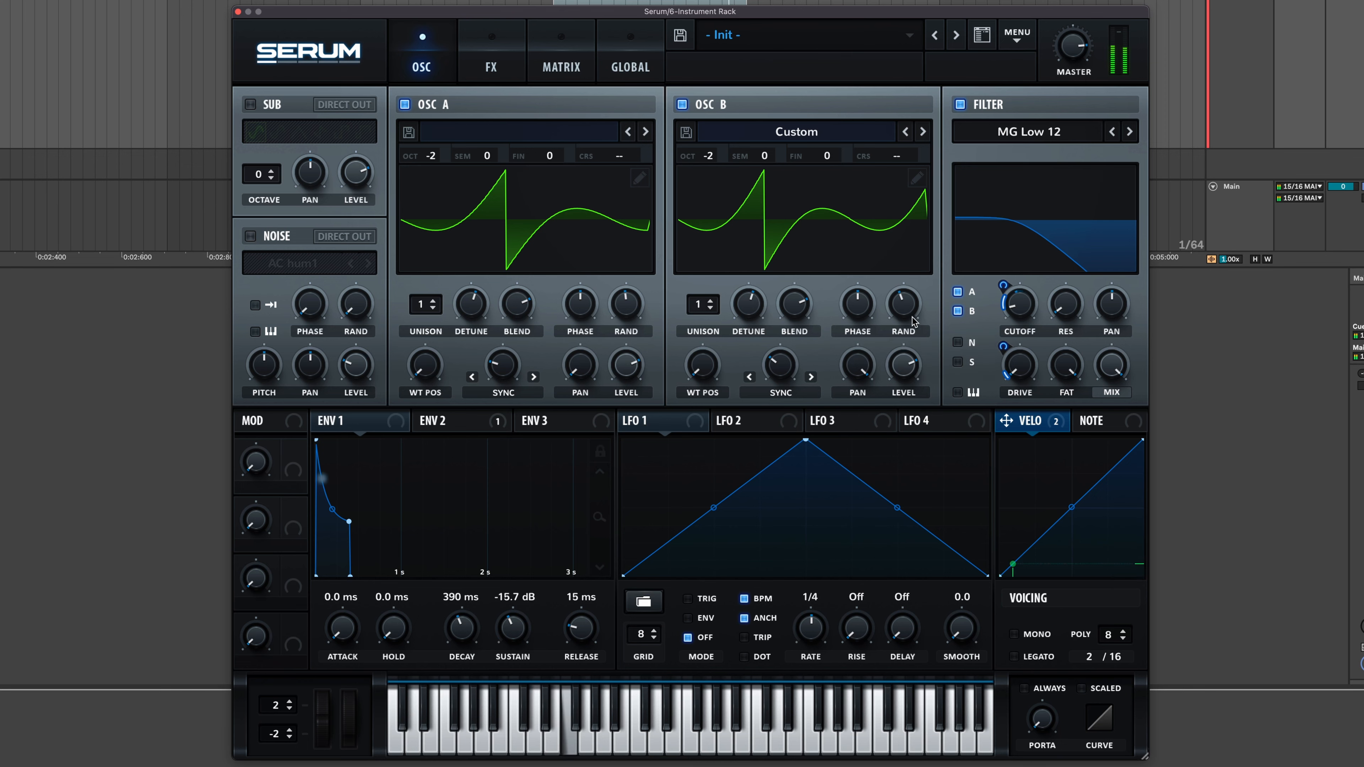
{"action": "left_click_drag", "start_coordinate": [907, 319], "coordinate": [906, 385]}
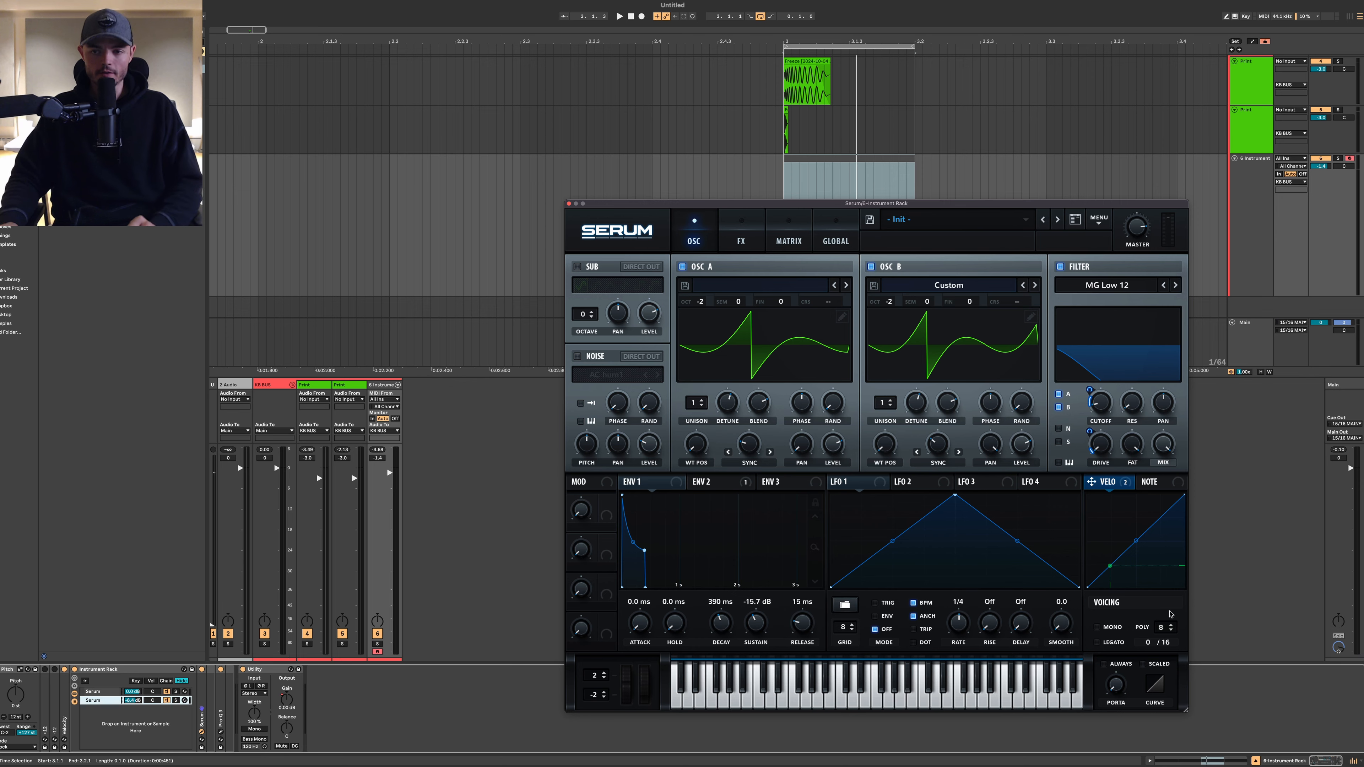
{"action": "key", "text": "space"}
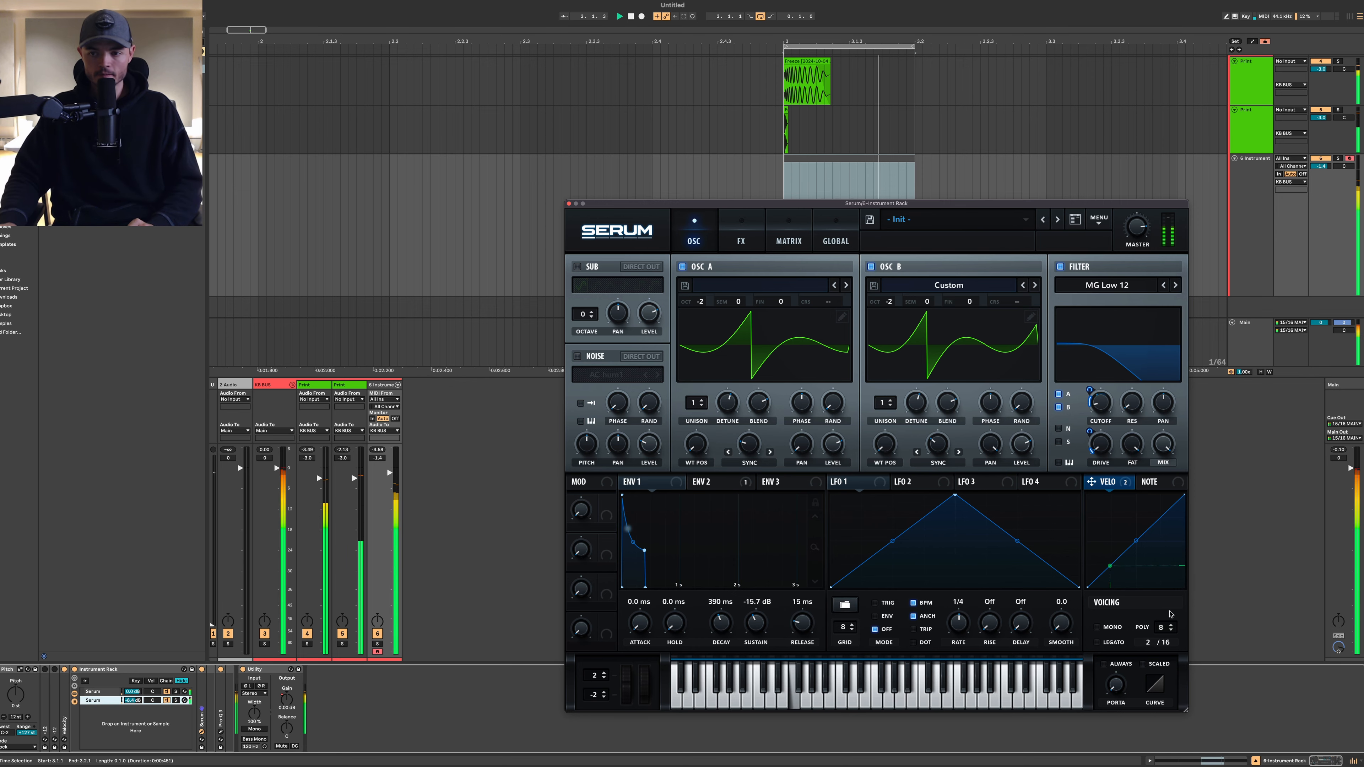